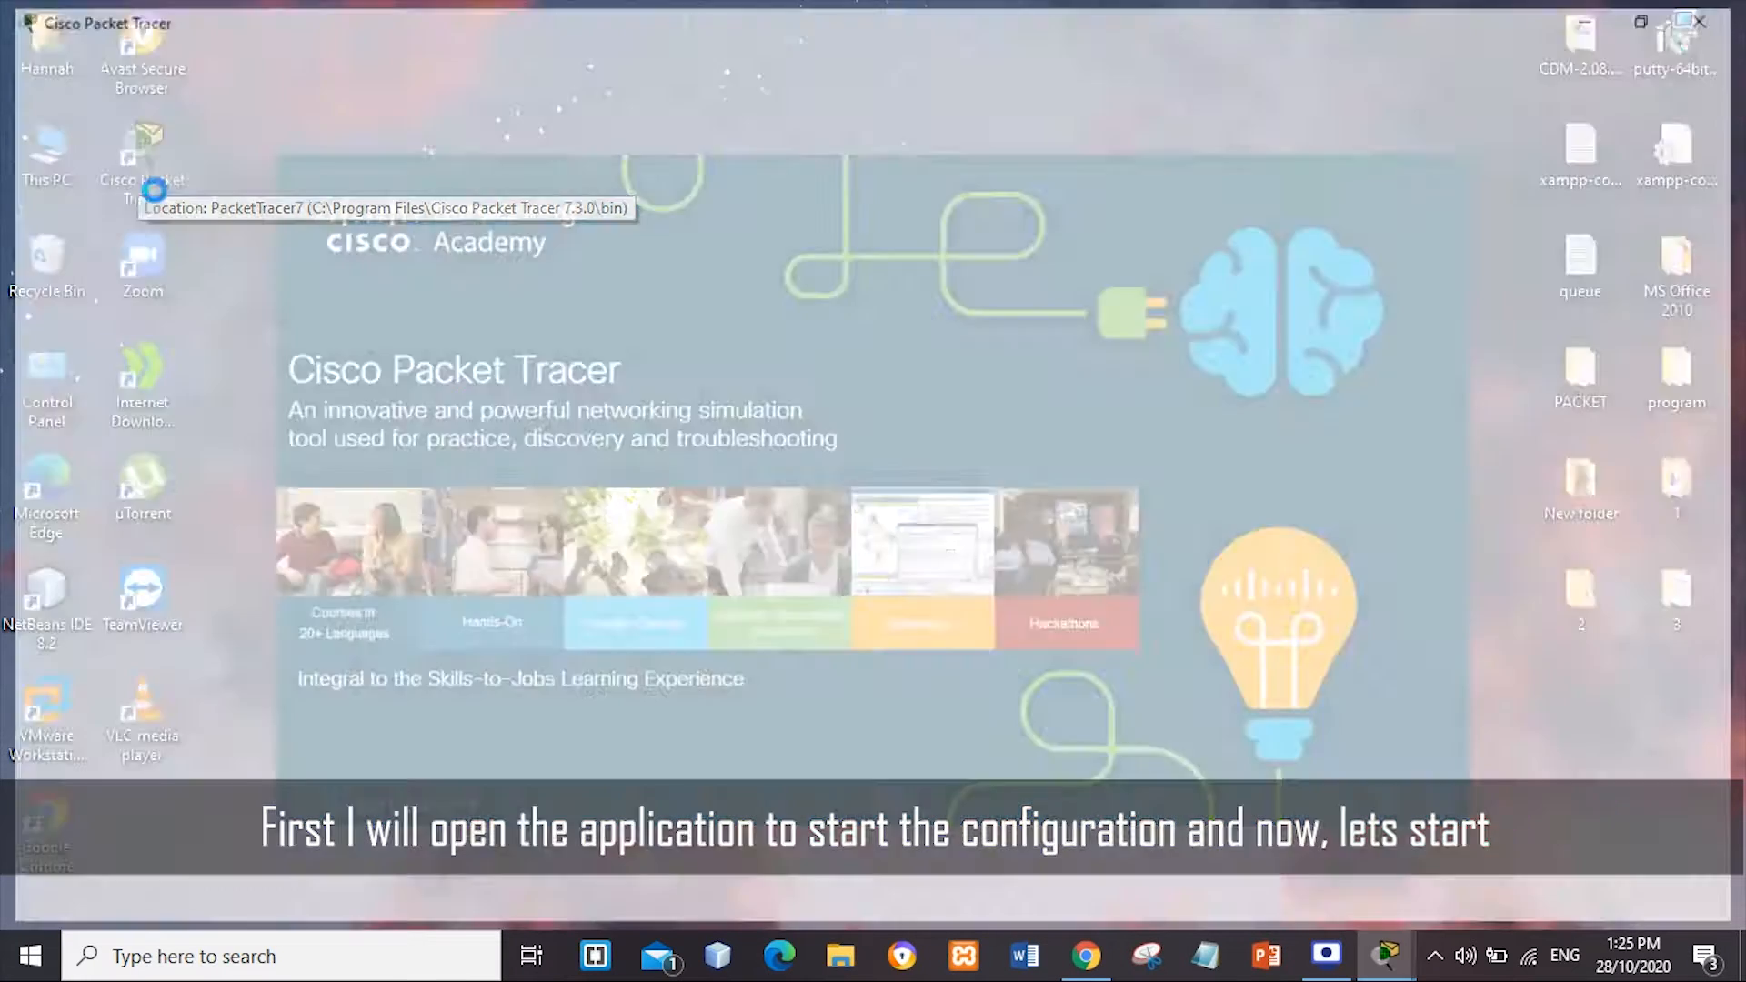
Place a 2811 router in the workspace and a 2960 switch beside it, leaving space between them for cabling
drag(1010, 840, 298, 453)
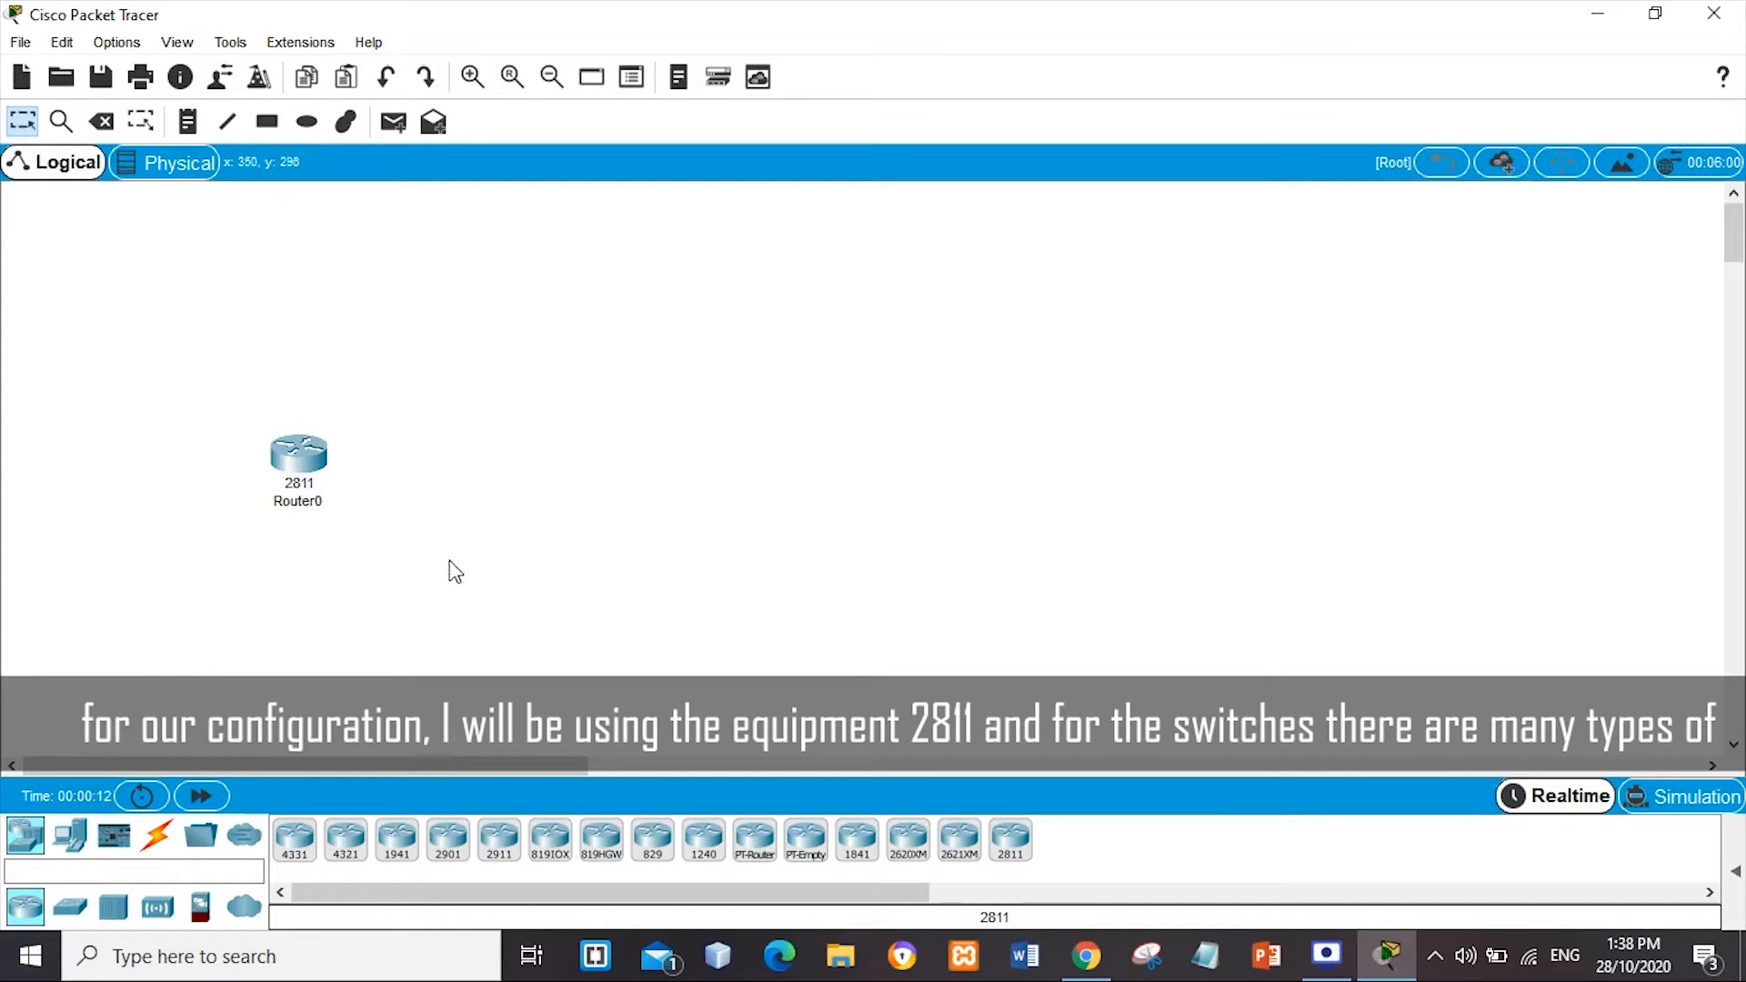
click(70, 907)
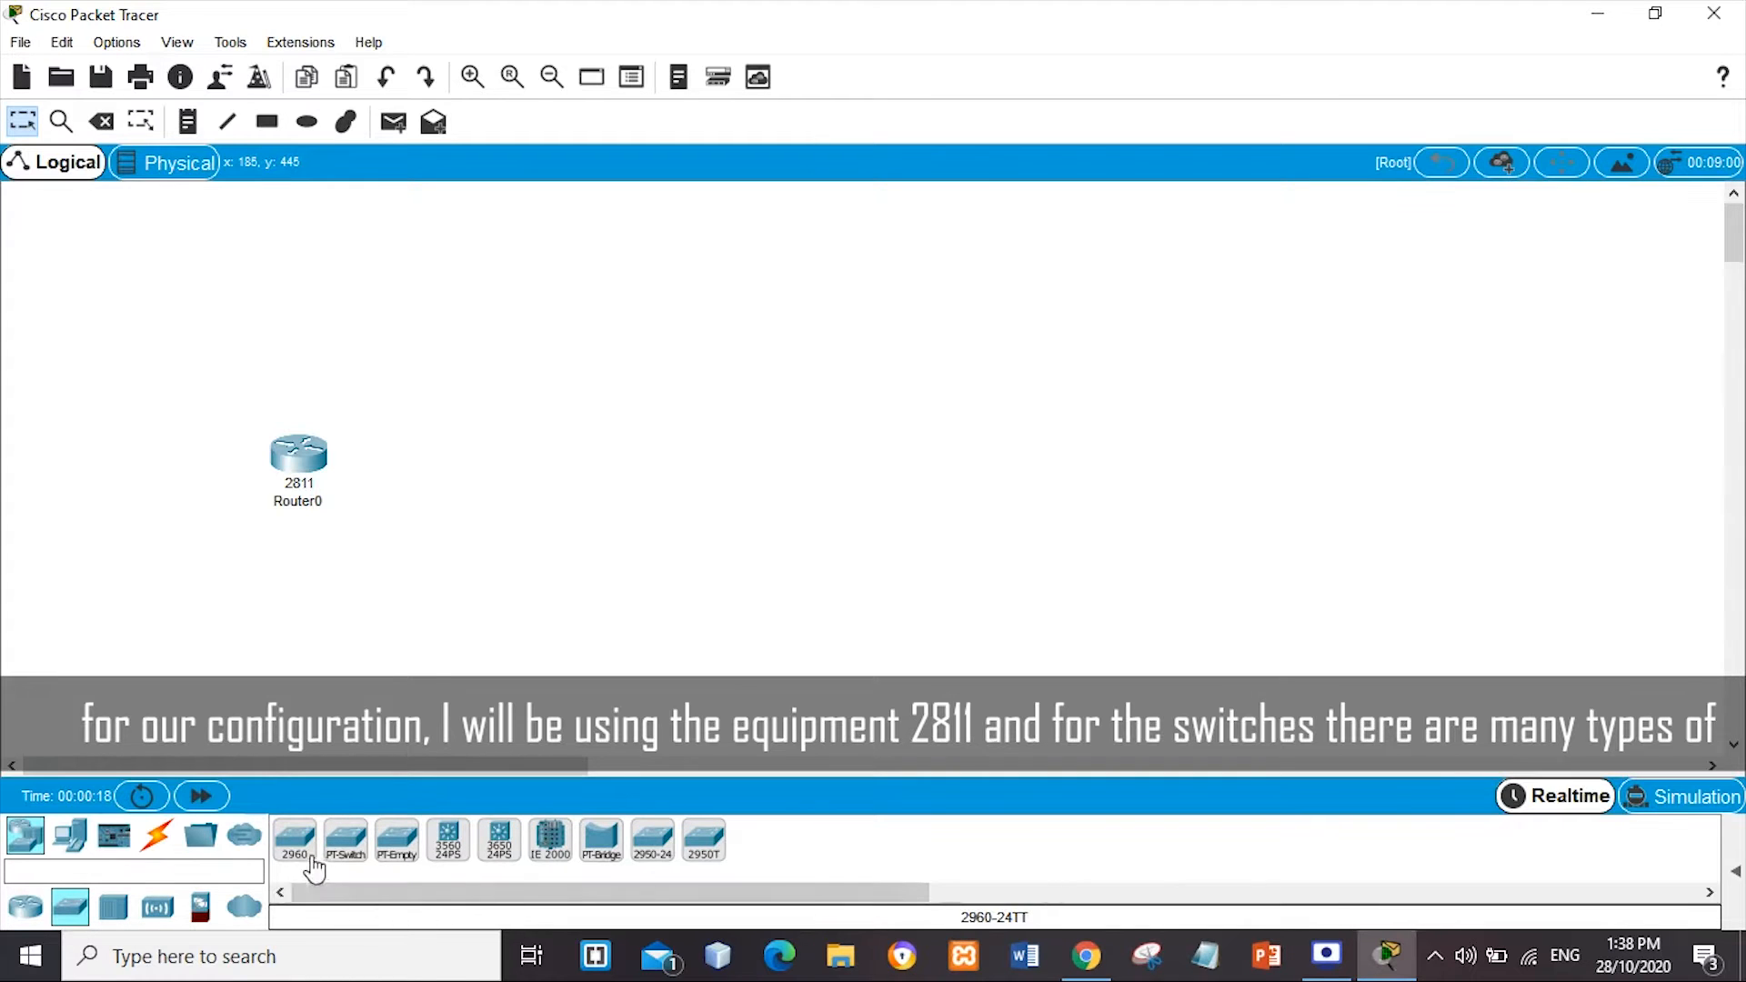
drag(294, 841, 507, 469)
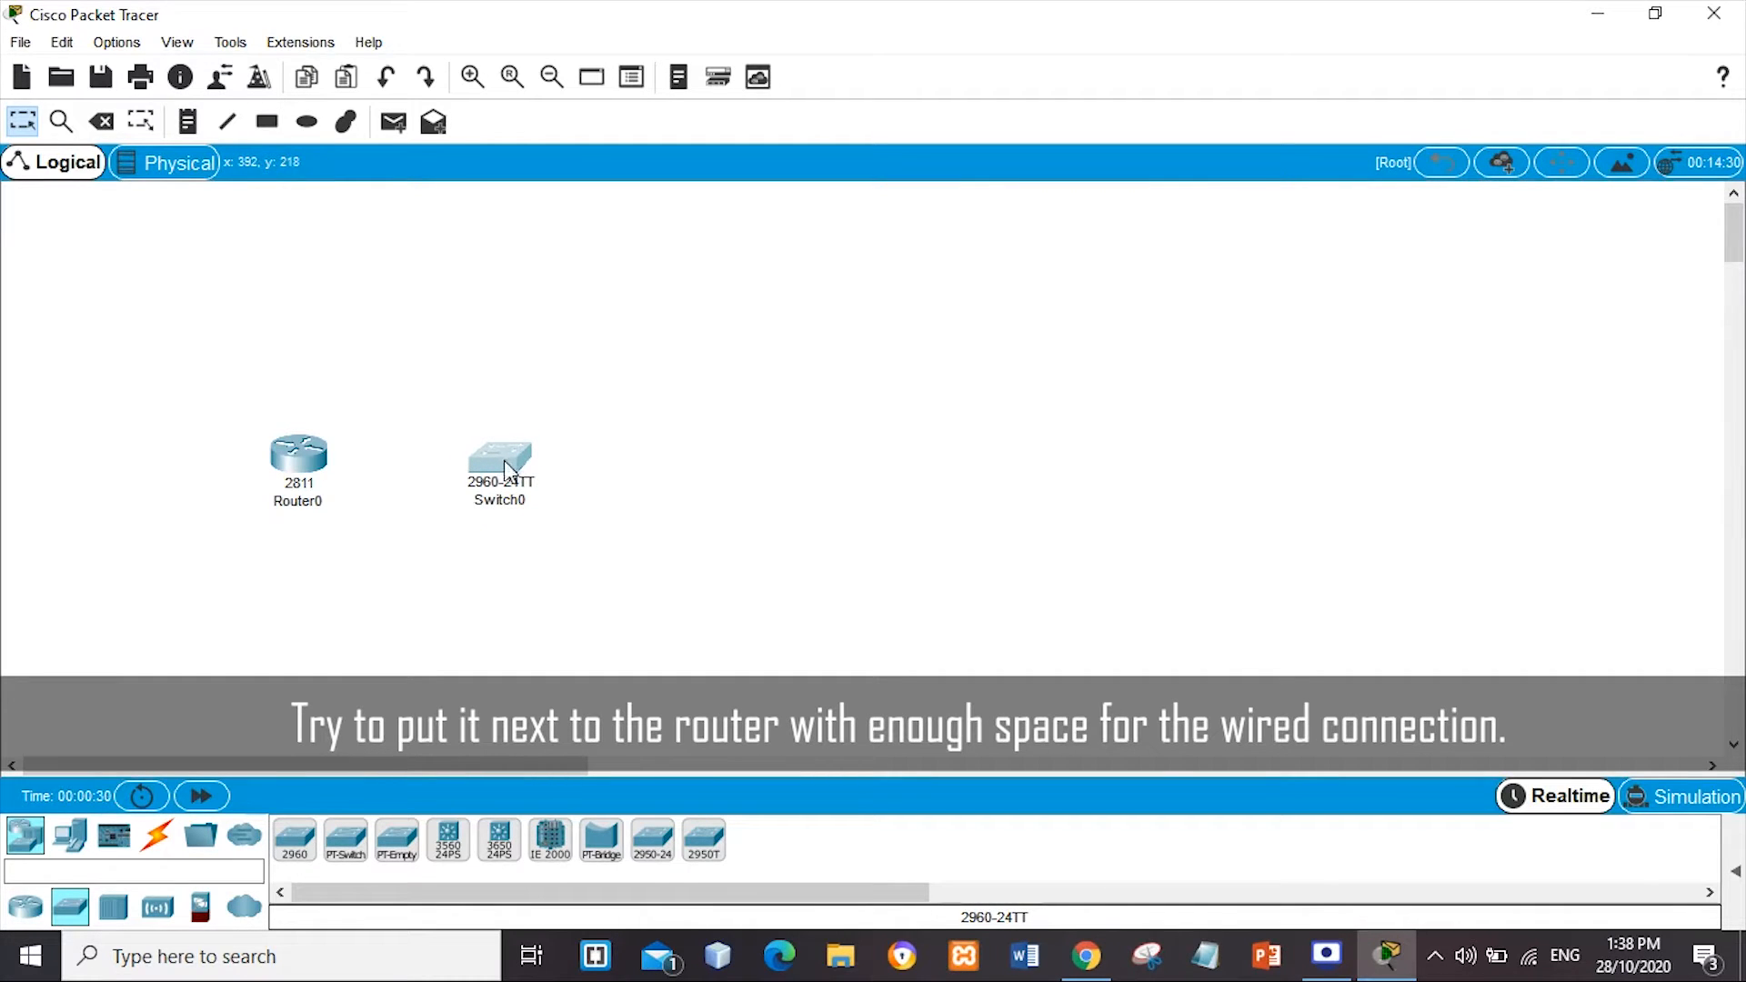
click(601, 512)
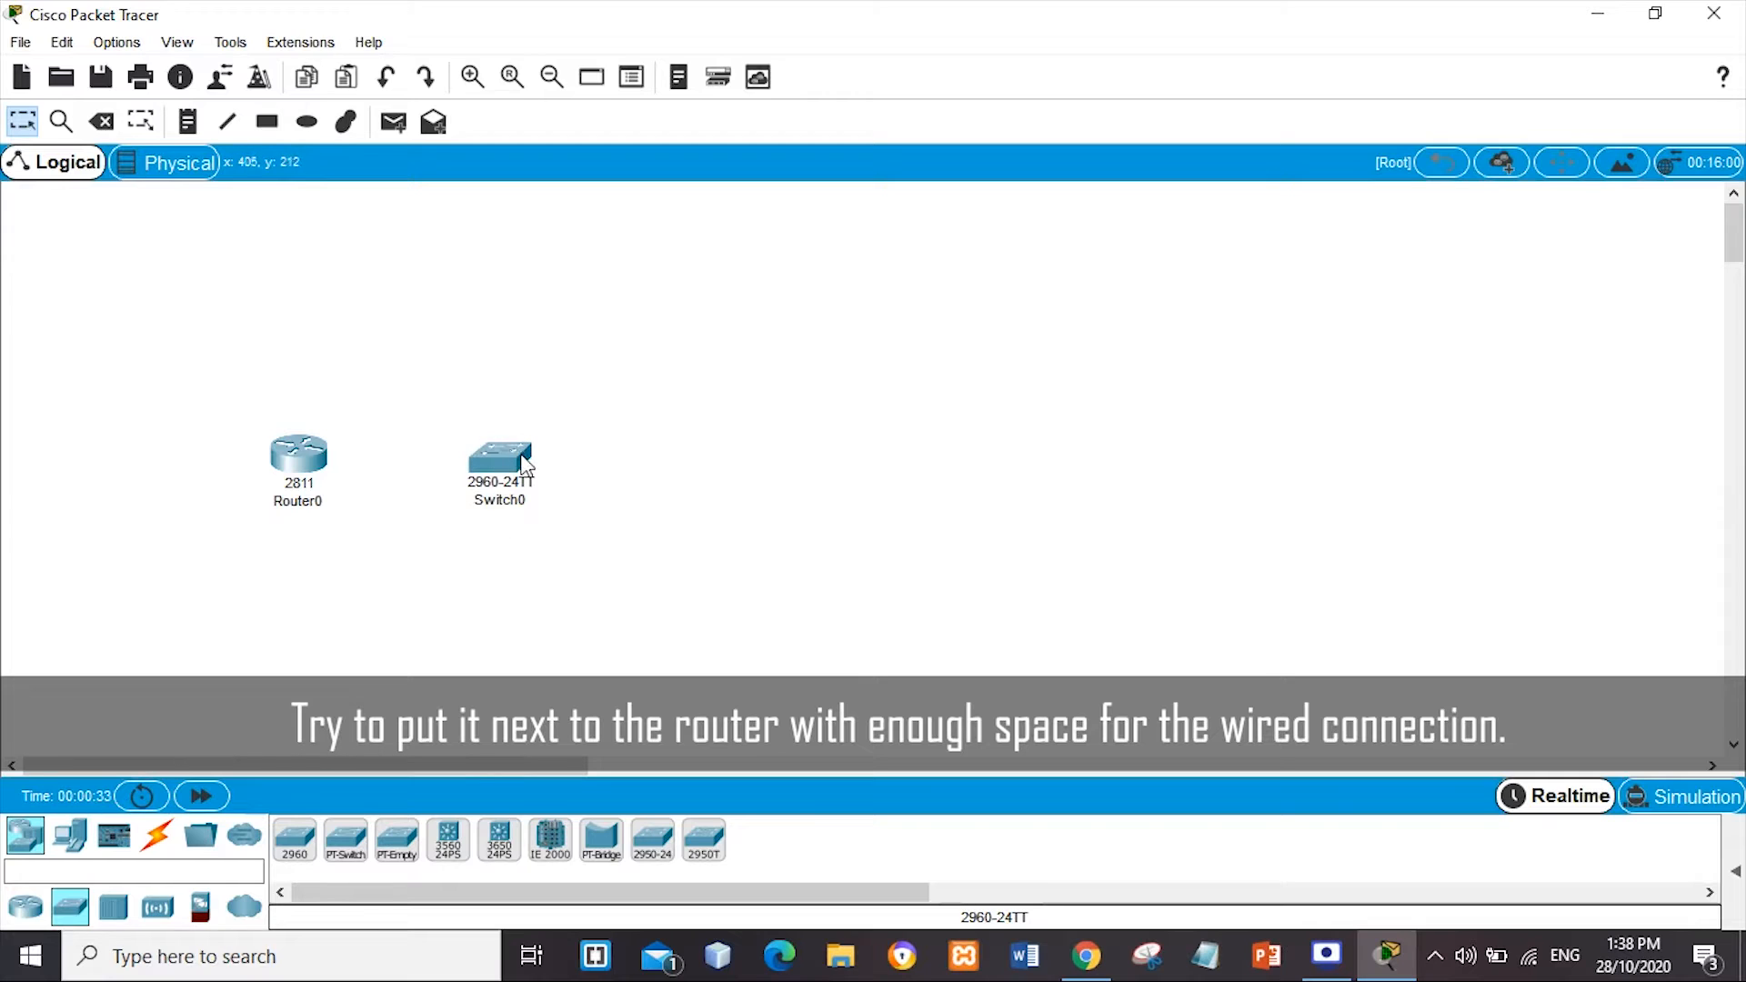
drag(524, 474, 613, 463)
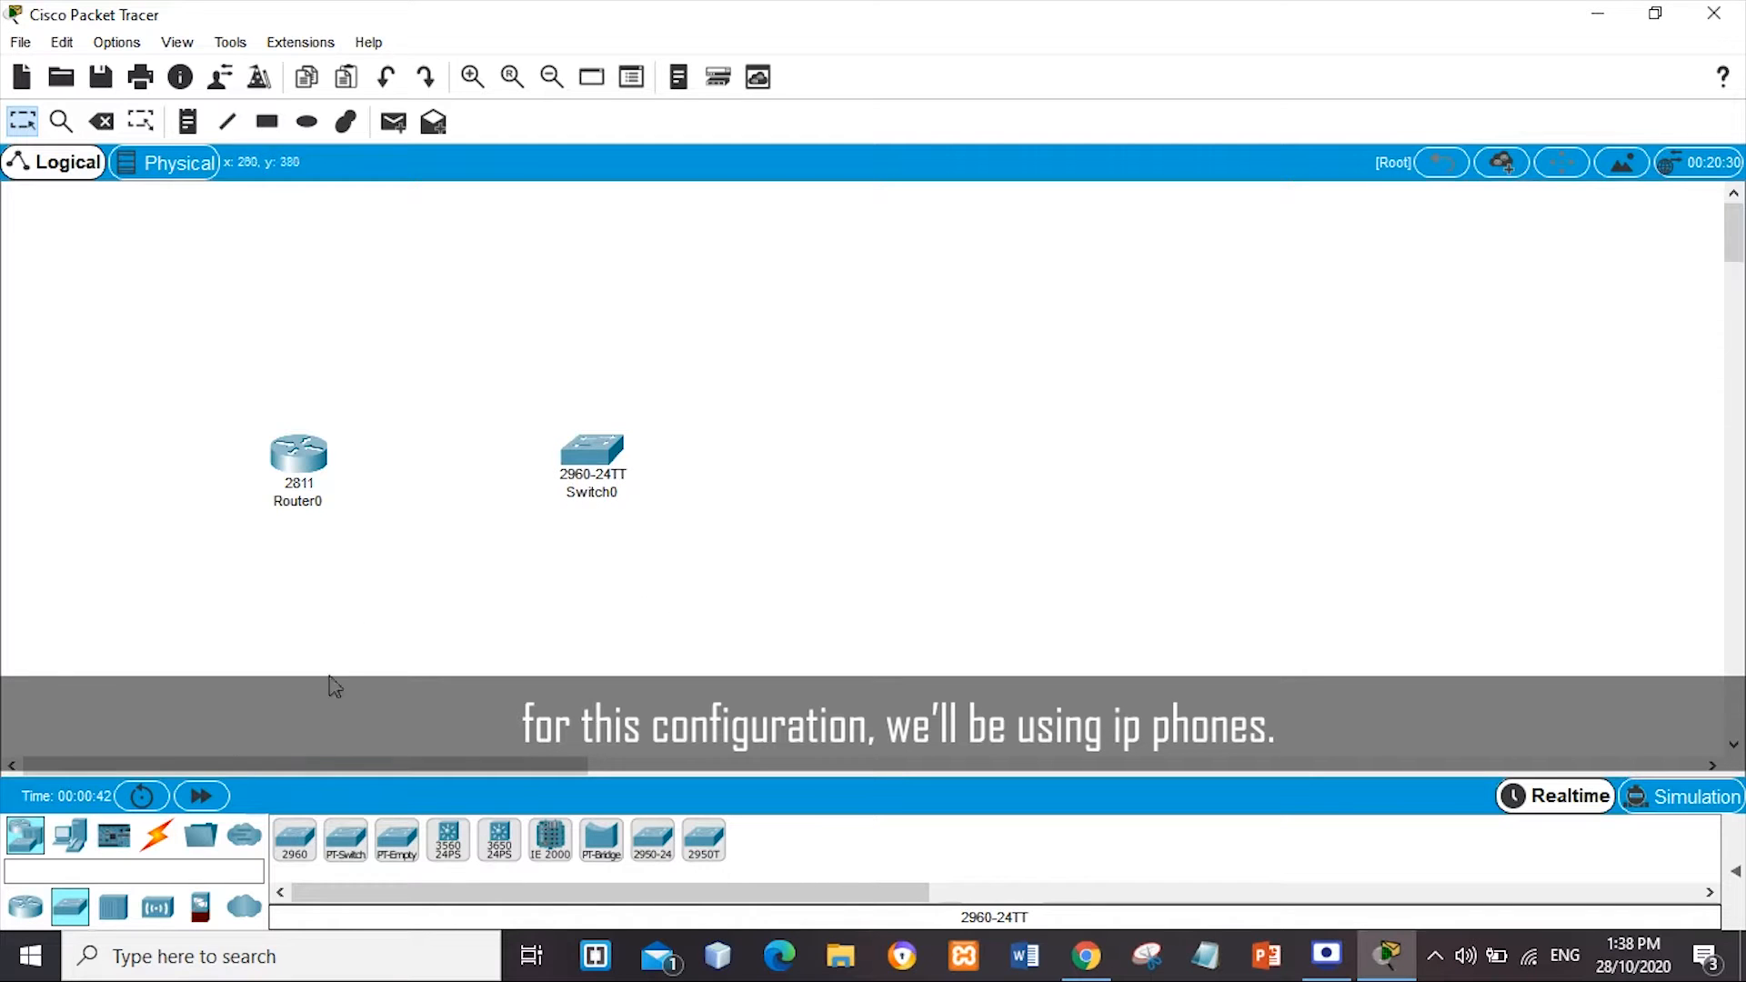
Add a column of four 7960 IP phones beyond the switch, an analog phone below the router and a Home VoIP device below the switch
click(70, 835)
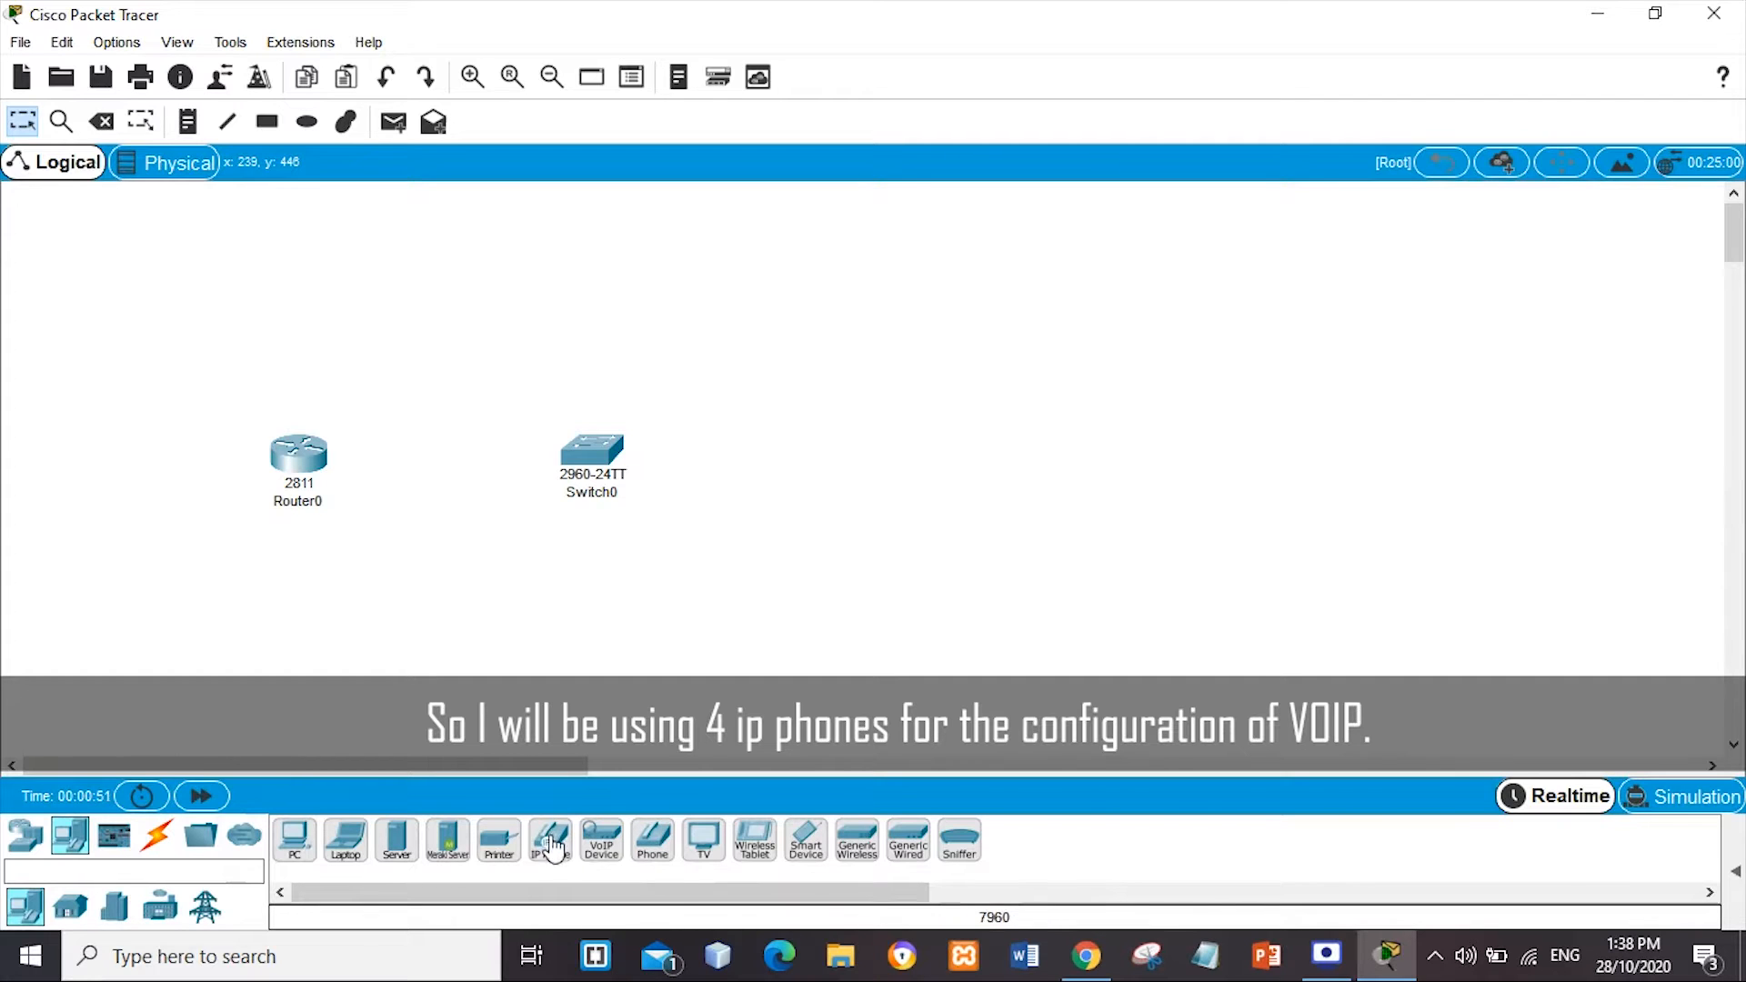
drag(564, 846, 958, 264)
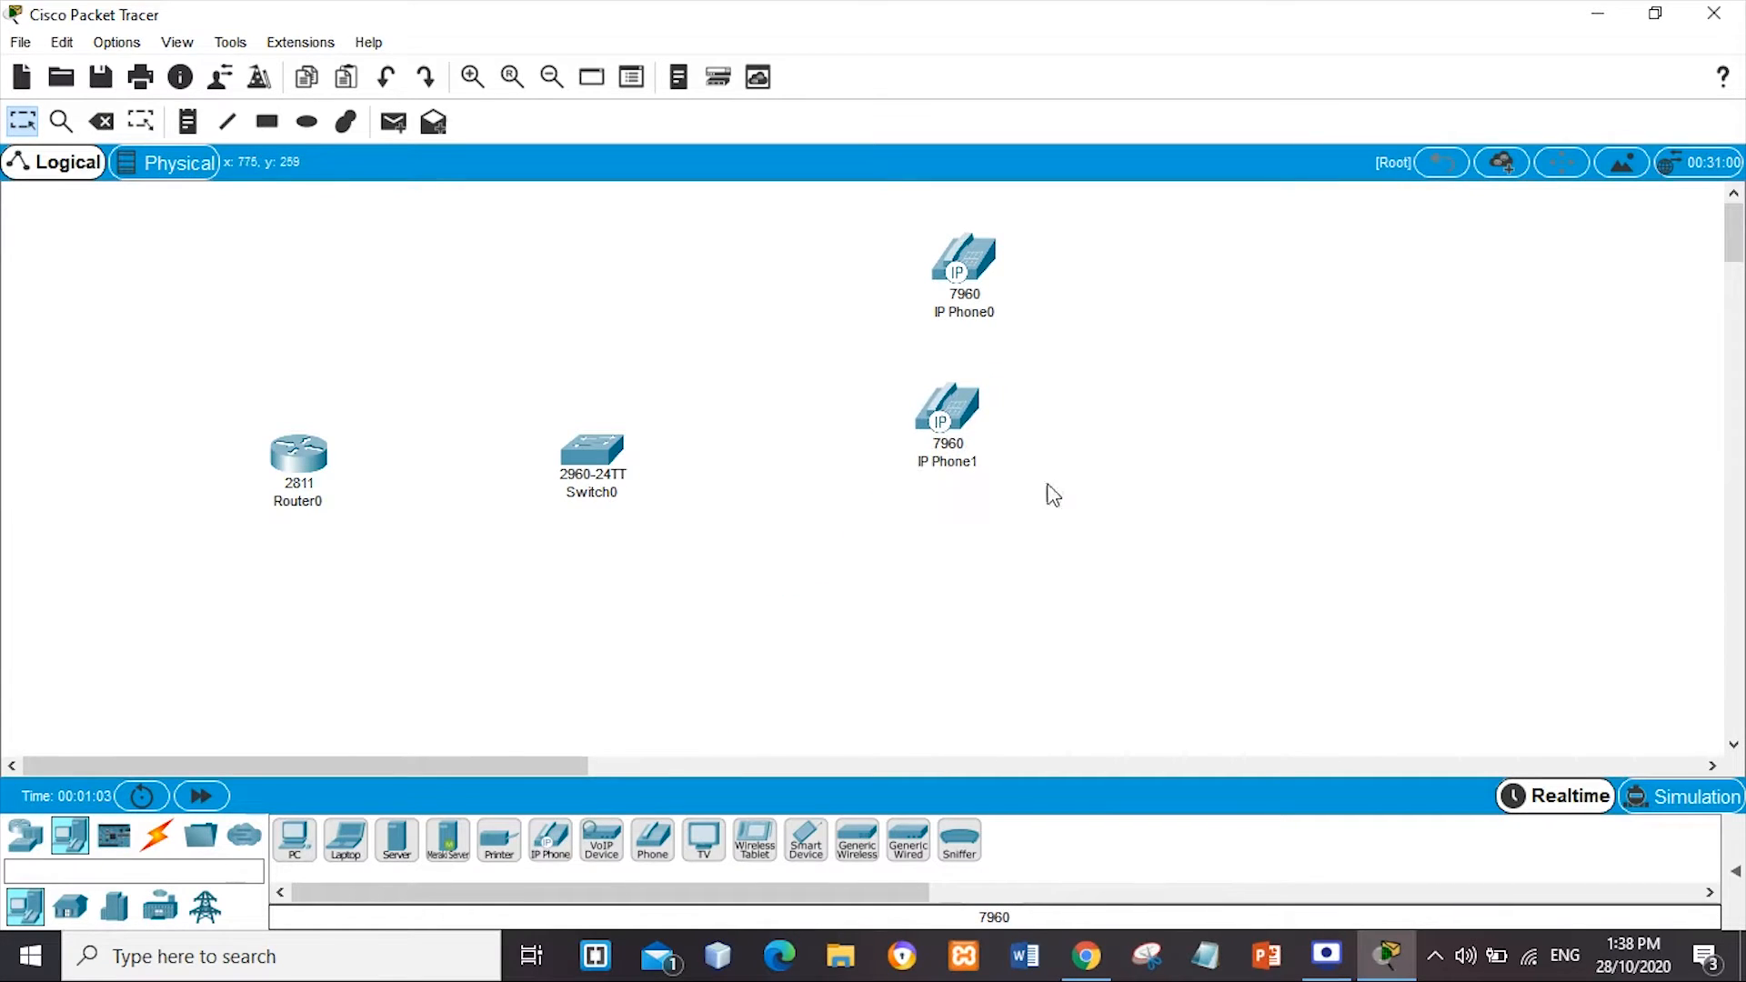
mouse_move(960, 420)
mouse_down()
mouse_move(1004, 352)
mouse_move(976, 400)
mouse_up()
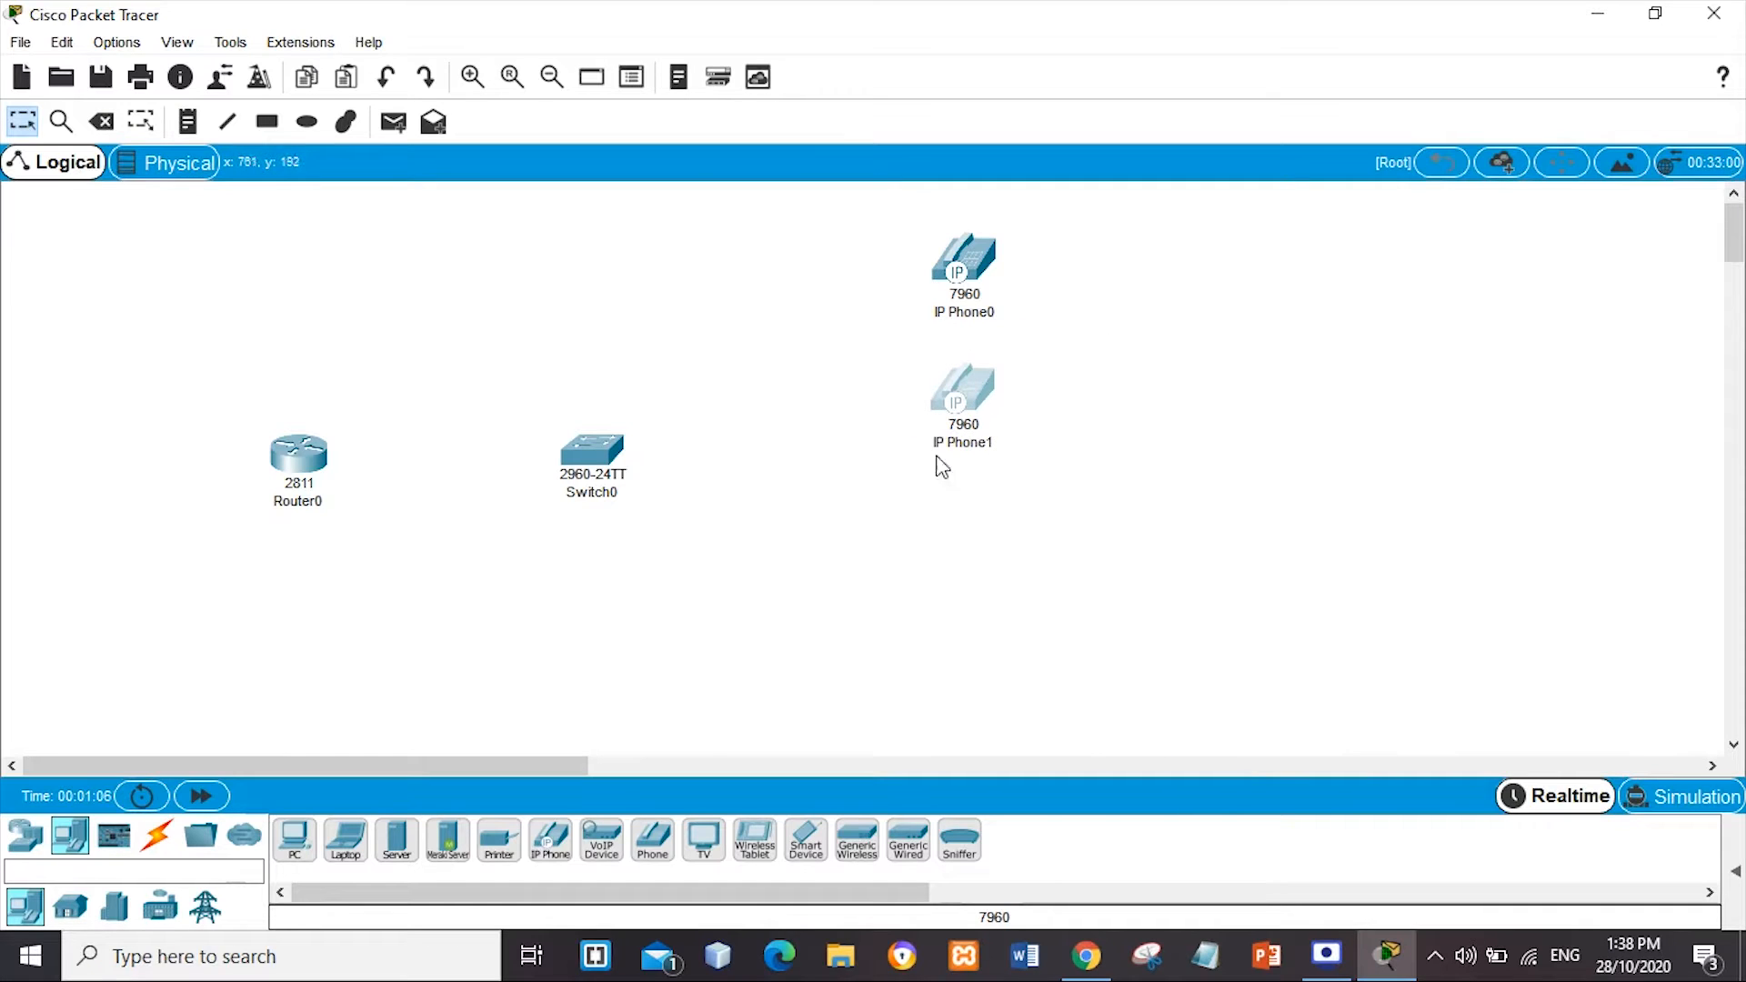
drag(552, 846, 964, 535)
drag(573, 848, 964, 688)
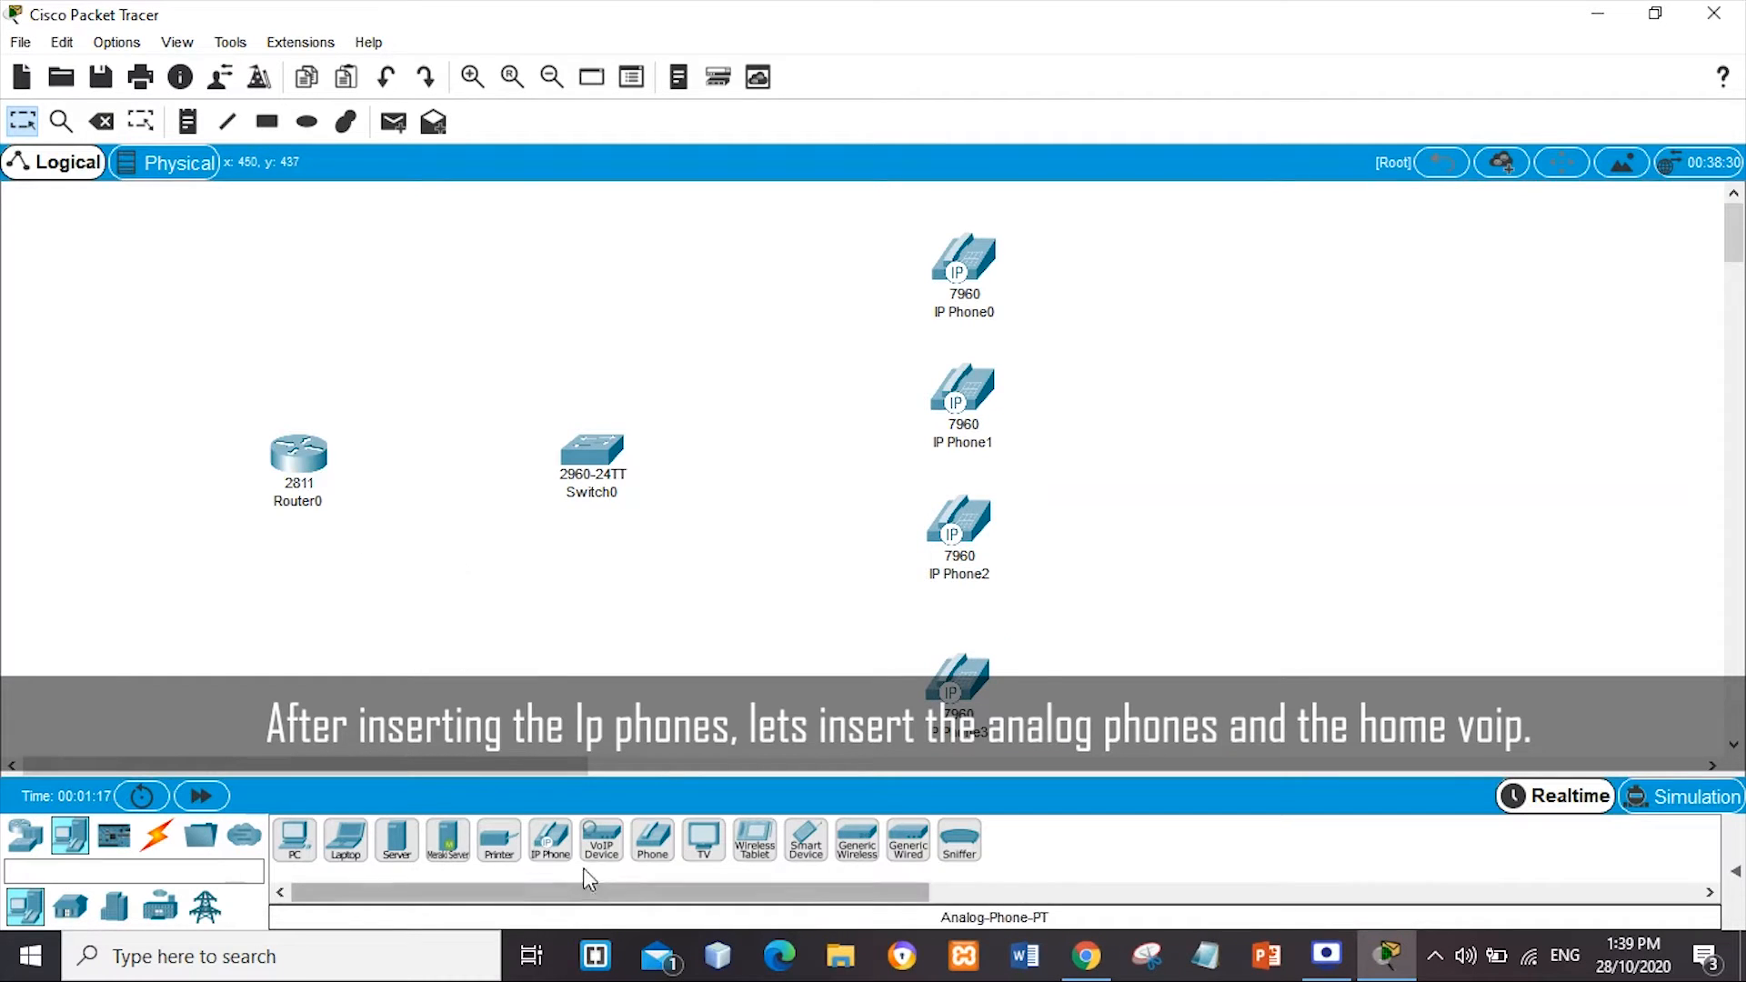
drag(652, 844, 322, 673)
drag(601, 844, 596, 682)
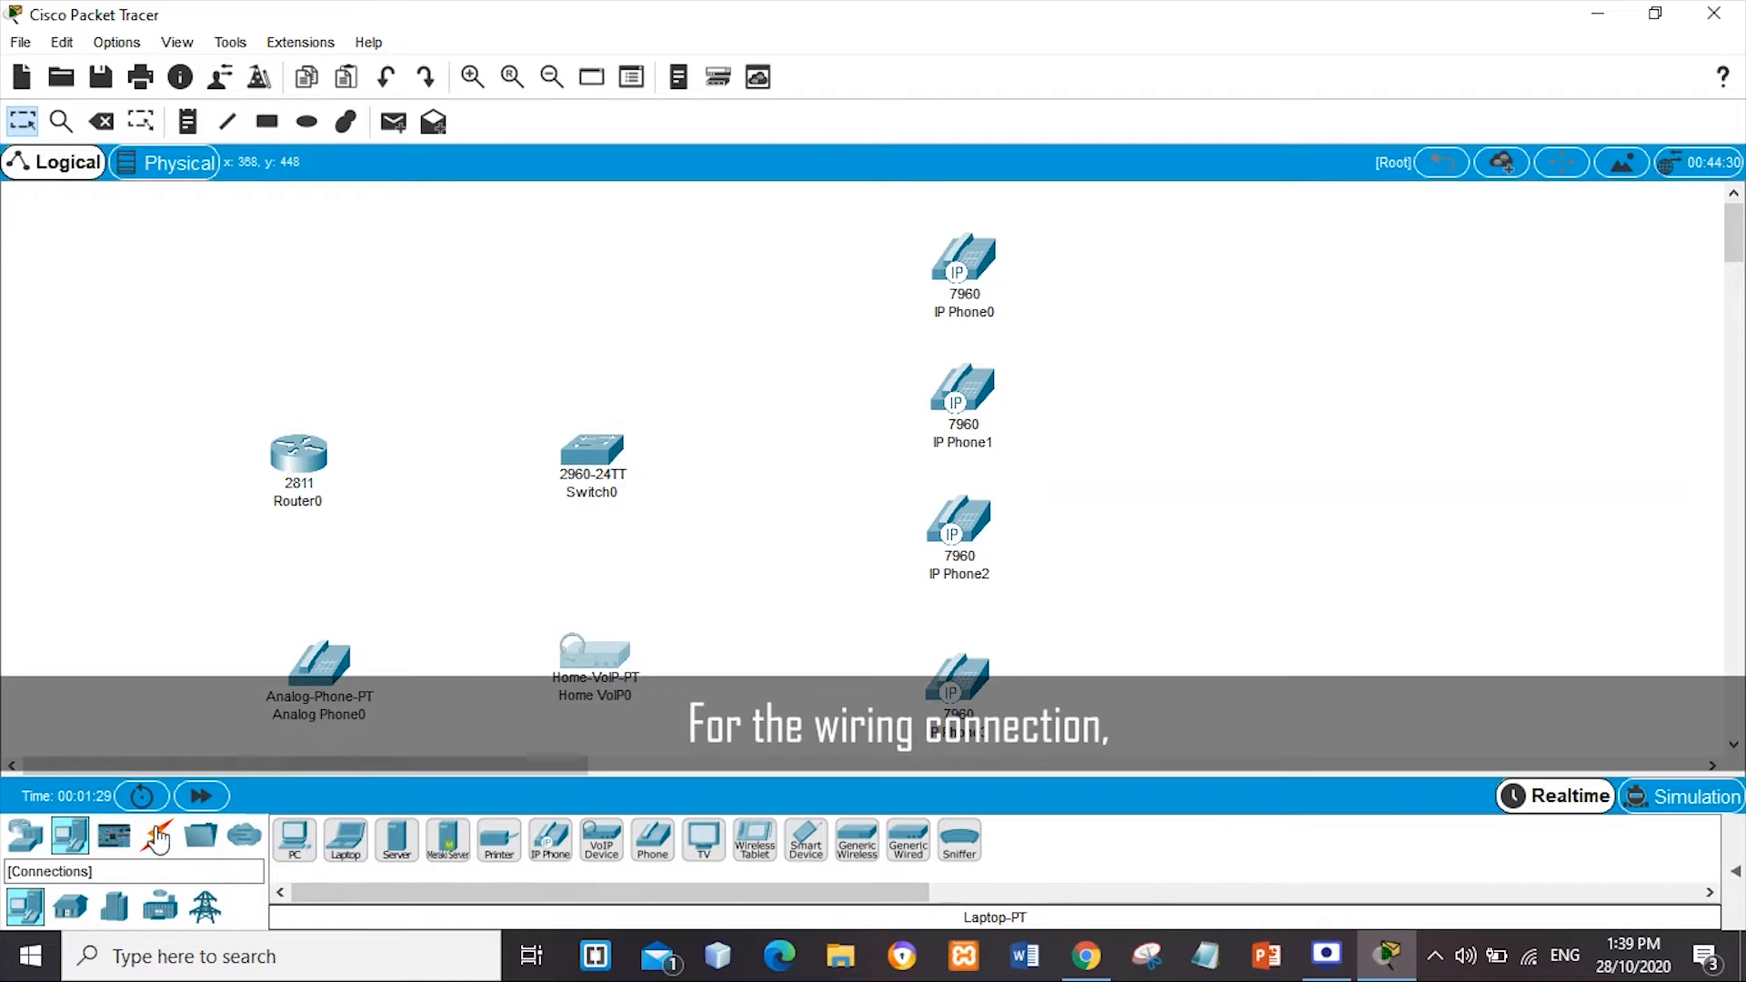
Connect Router0's FastEthernet0/0 to Switch0's FastEthernet0/1 with a copper straight-through cable
click(157, 835)
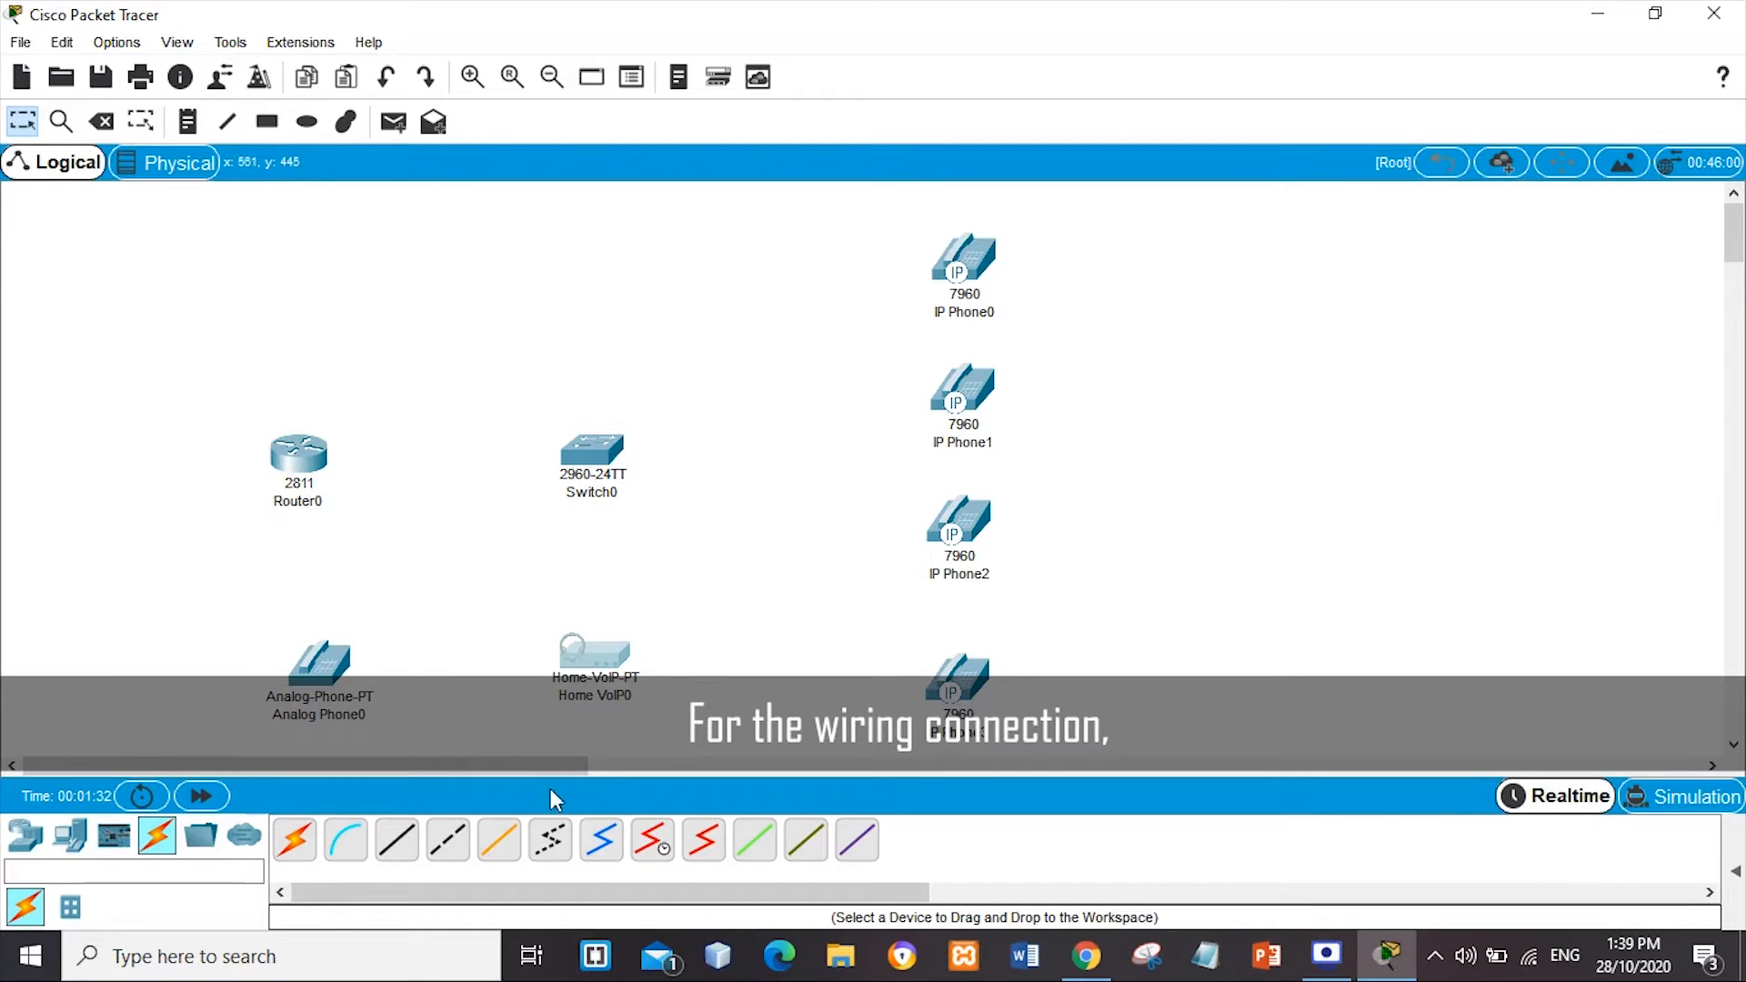
click(398, 841)
click(292, 461)
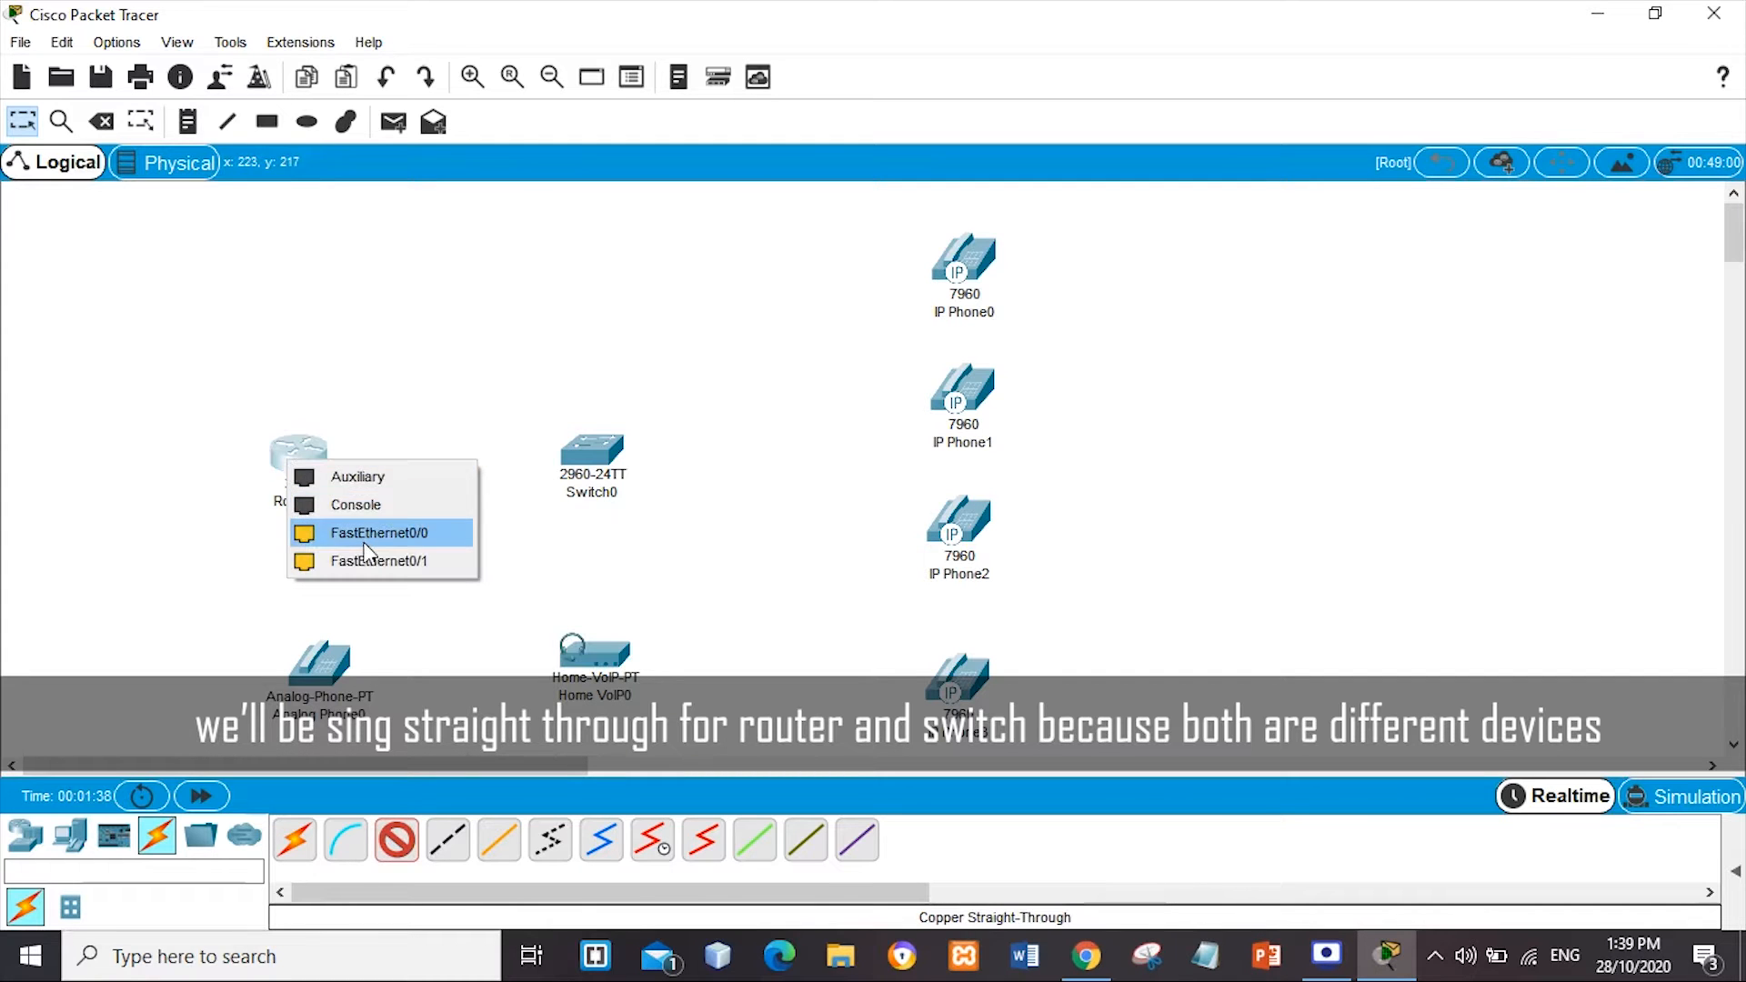
click(368, 533)
click(590, 450)
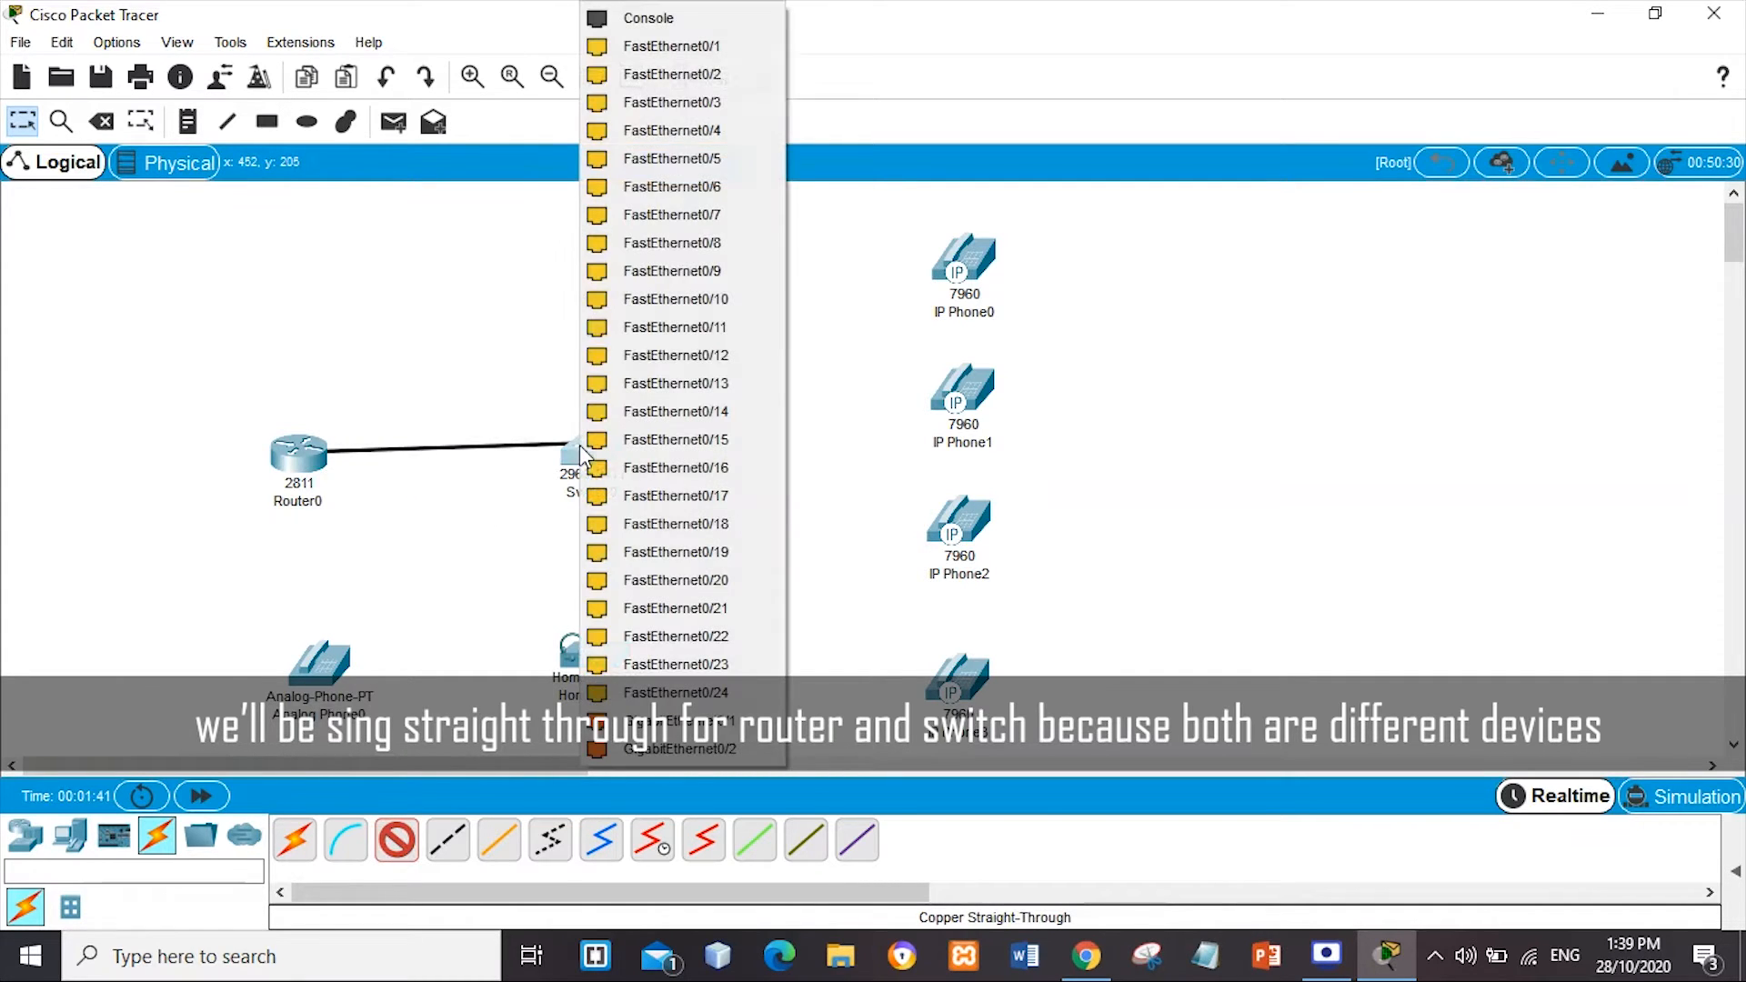
click(678, 46)
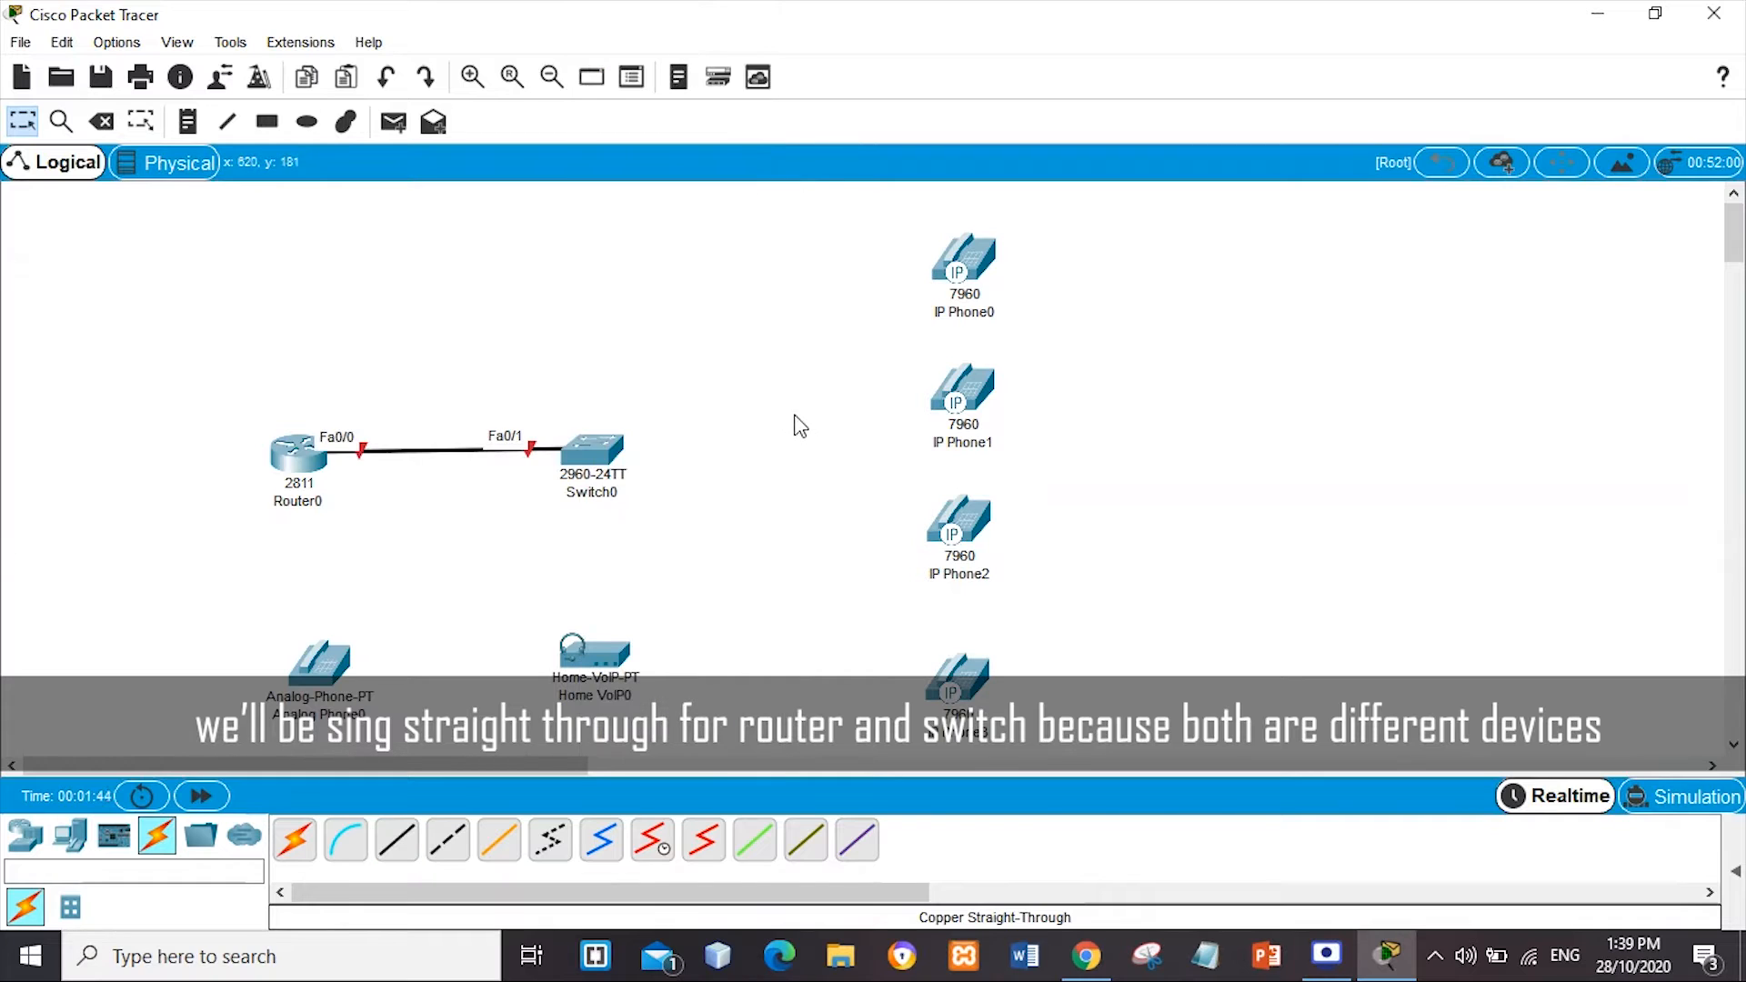
Connect Switch0's FastEthernet0/2 to the Switch port of IP Phone0 with a copper straight-through cable
click(397, 841)
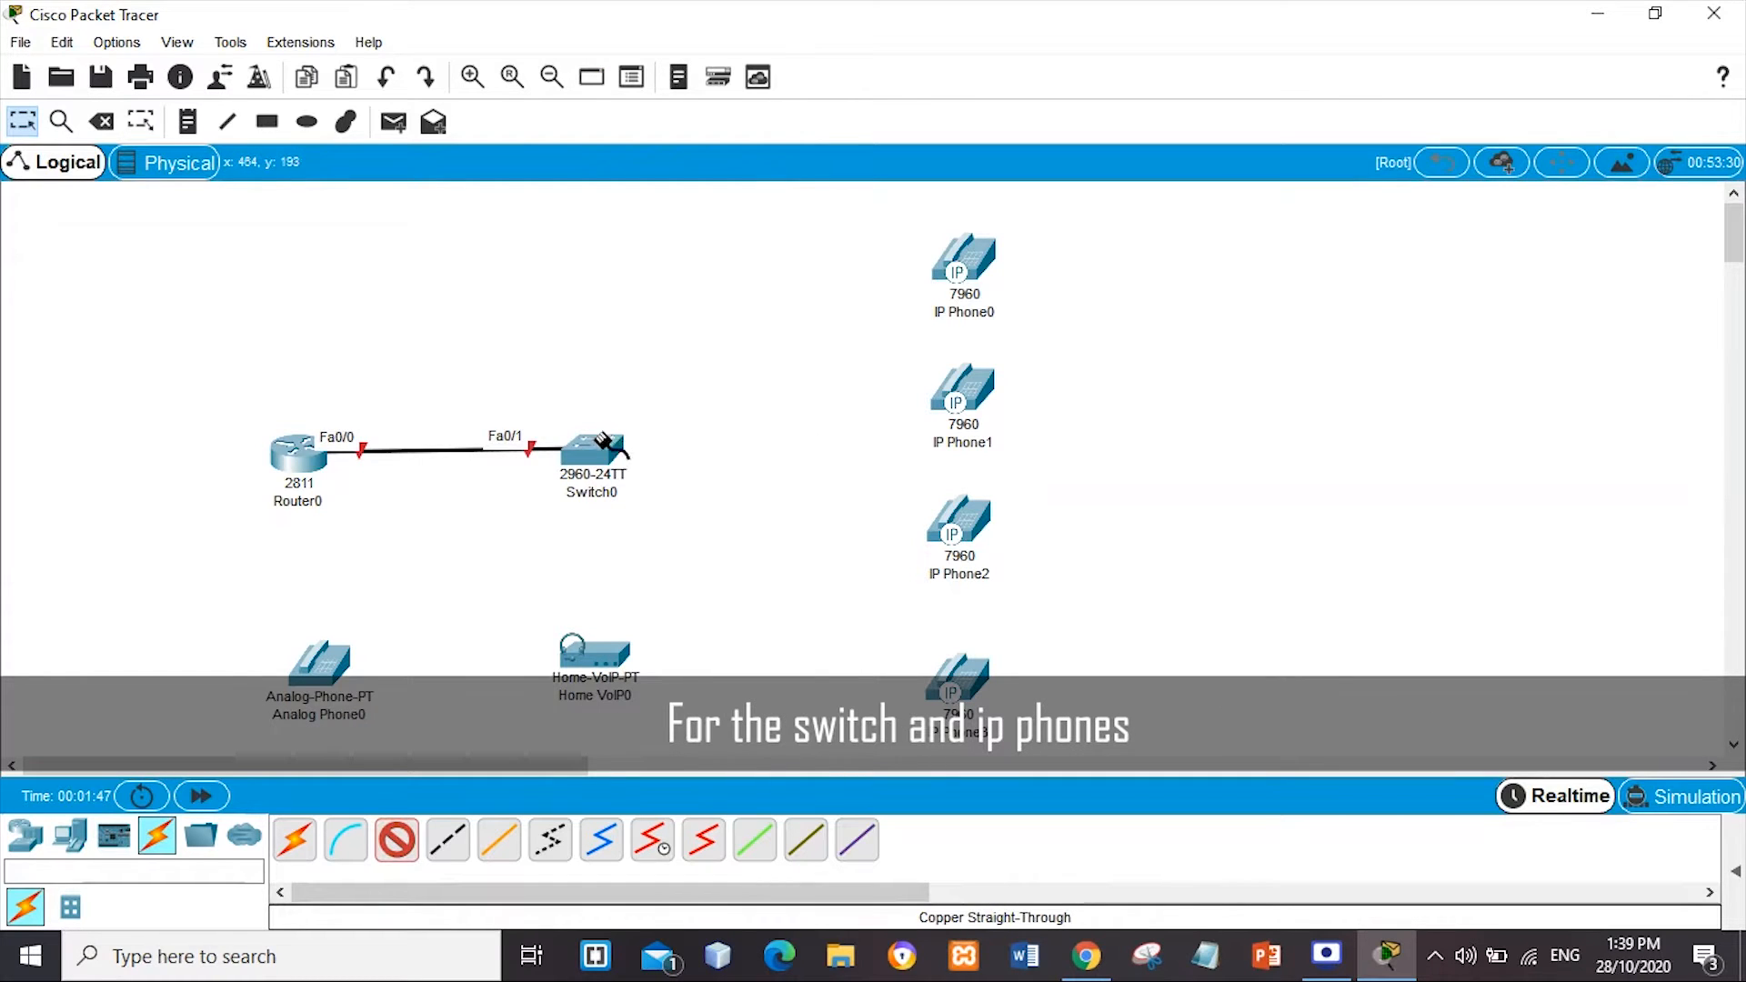
click(605, 442)
click(682, 45)
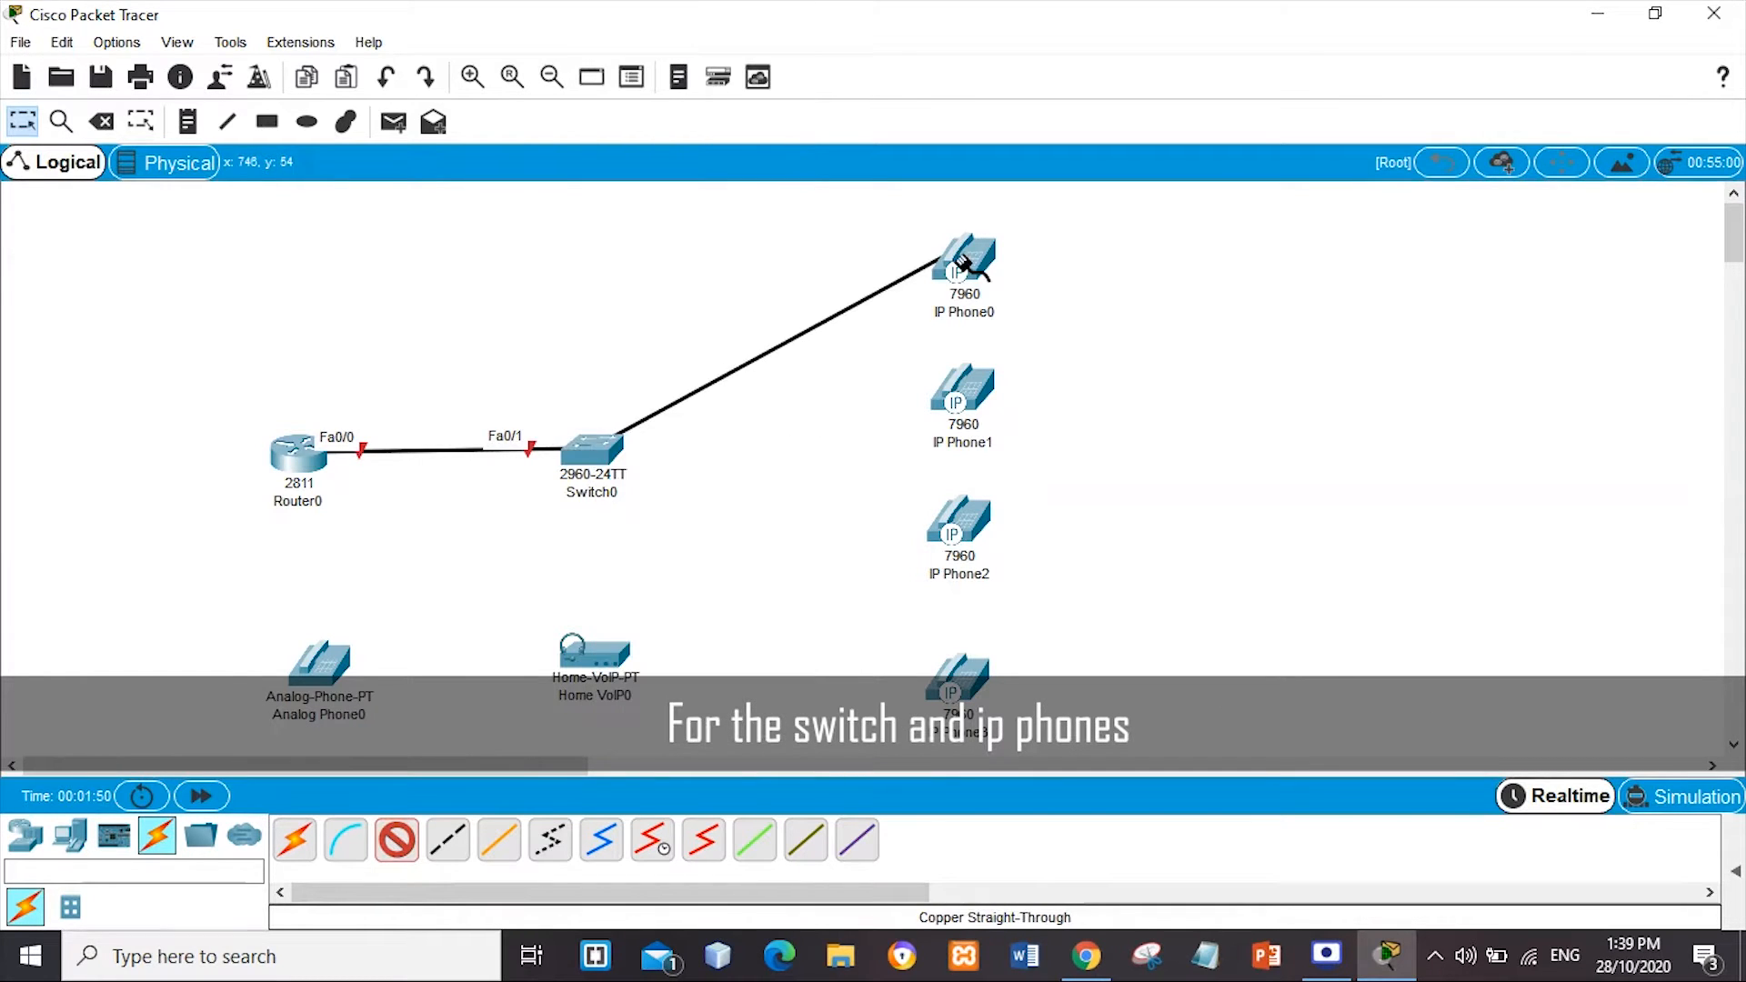
click(964, 264)
click(1009, 269)
Connect Switch0's FastEthernet0/3 to the Switch port of IP Phone1 with a copper straight-through cable
click(398, 841)
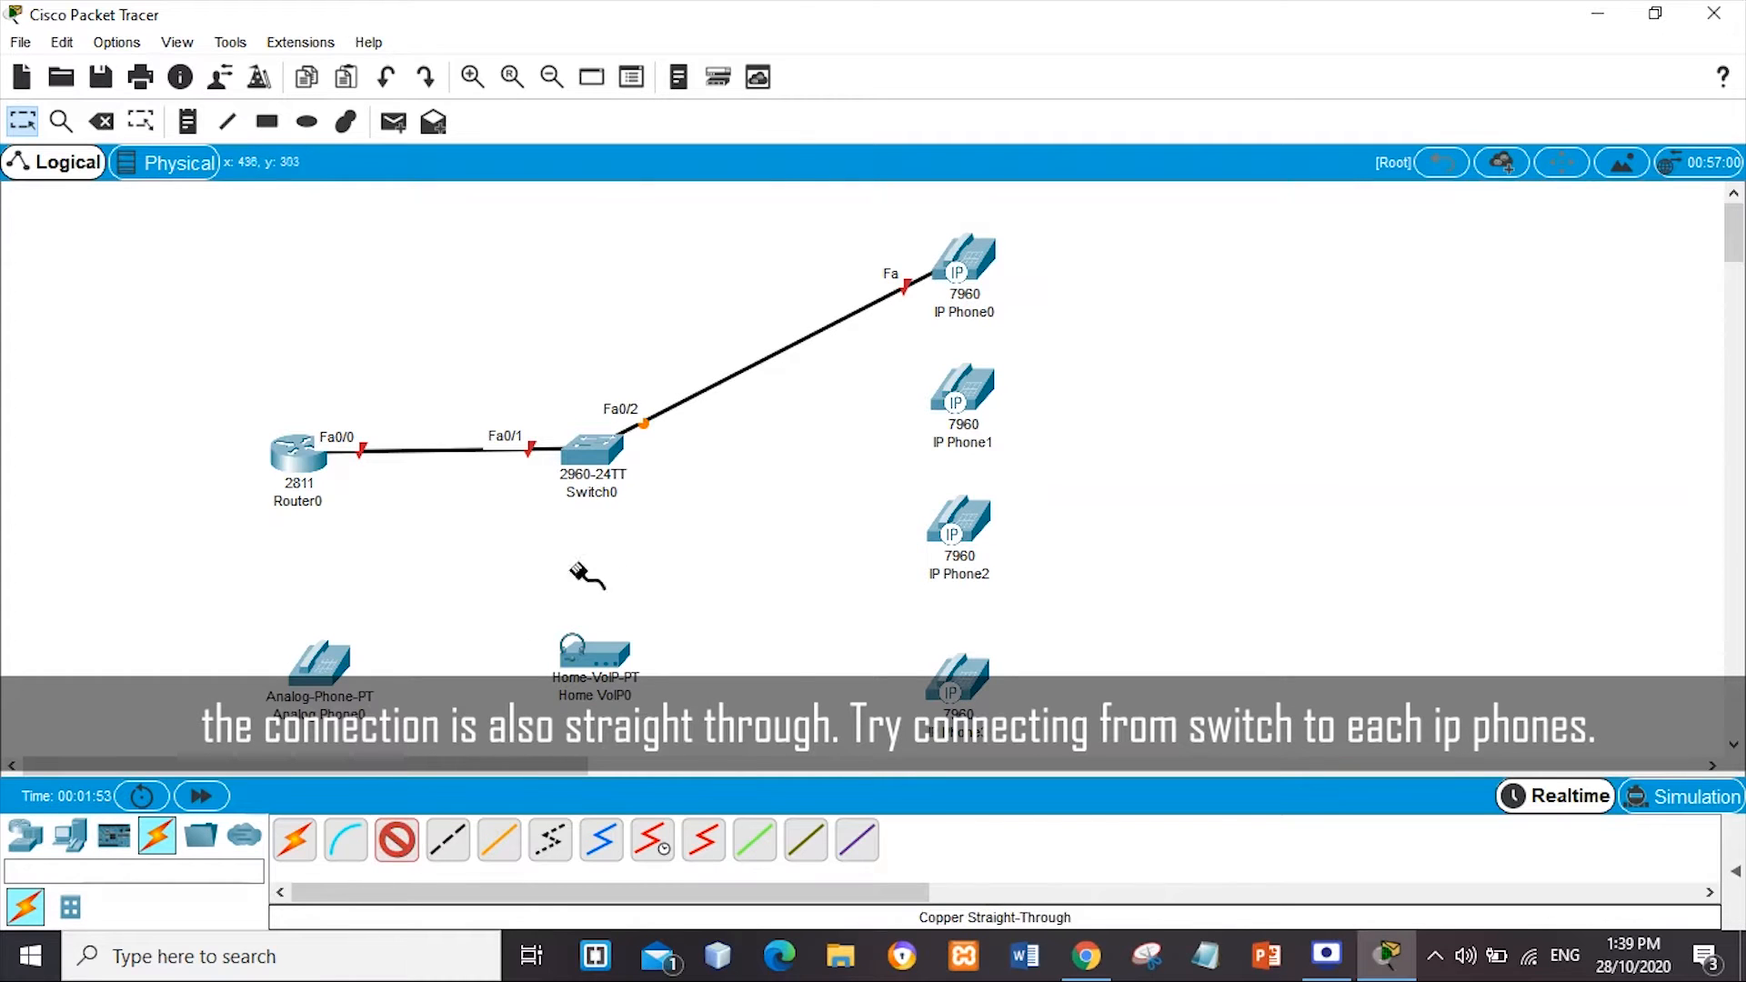
click(605, 450)
click(696, 44)
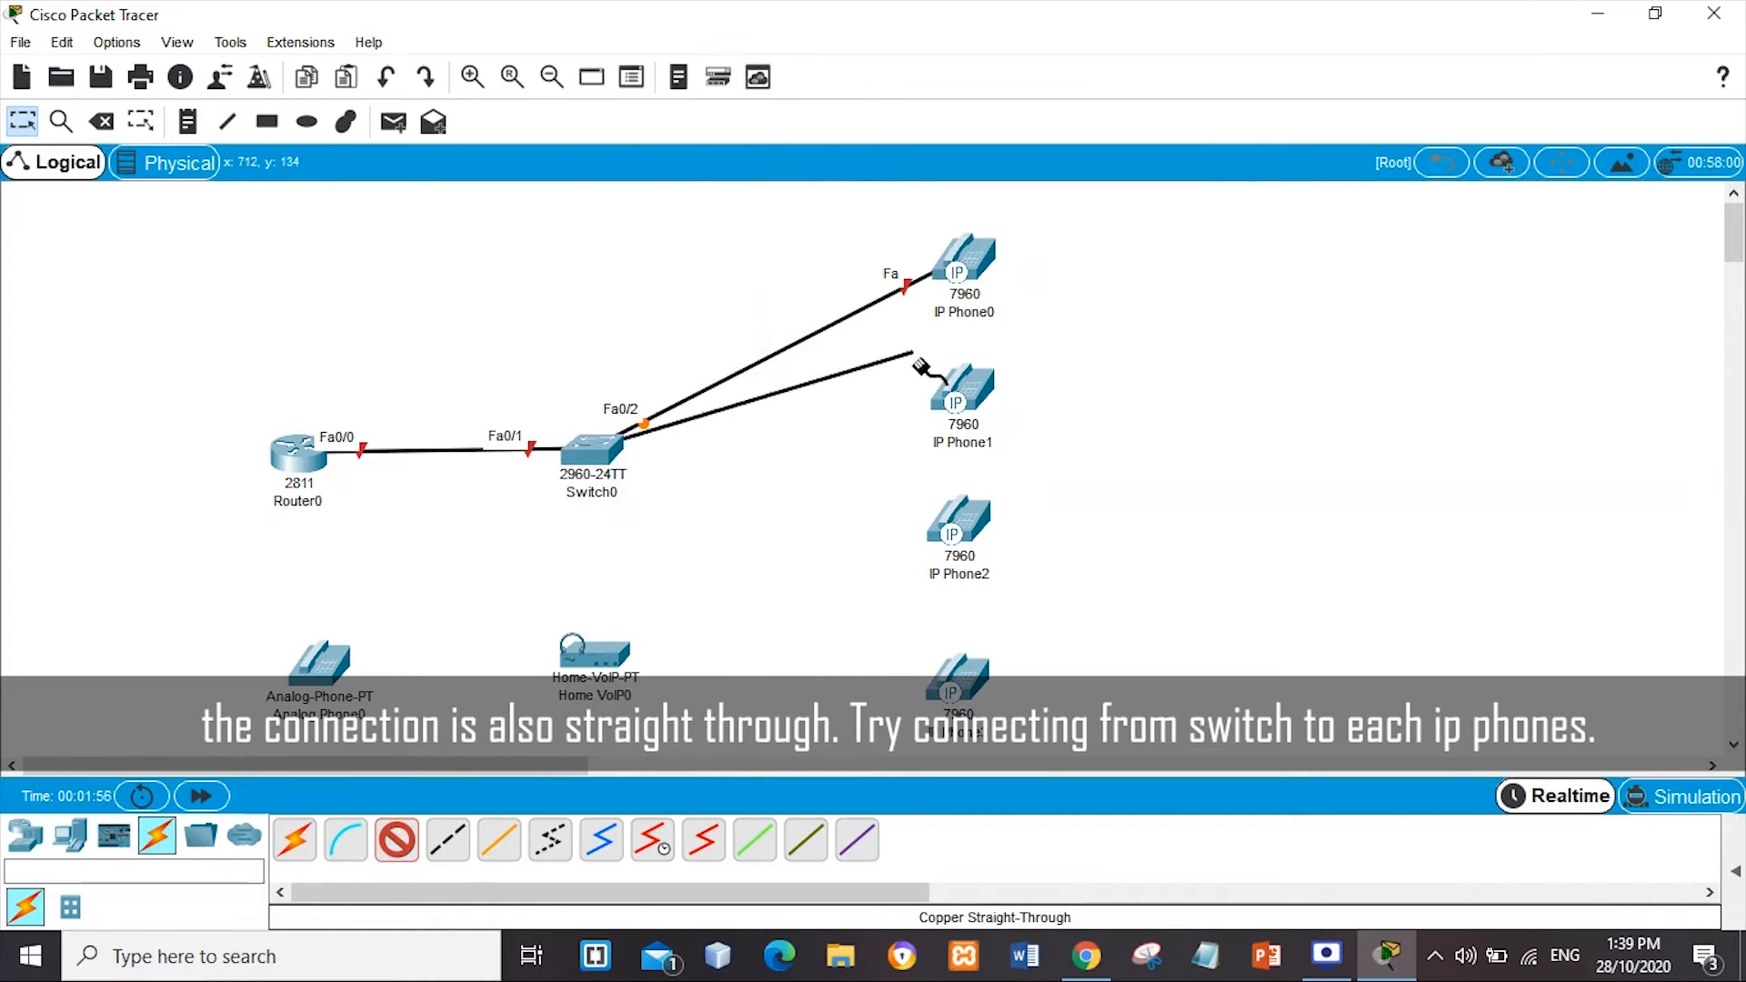
click(957, 386)
click(1014, 393)
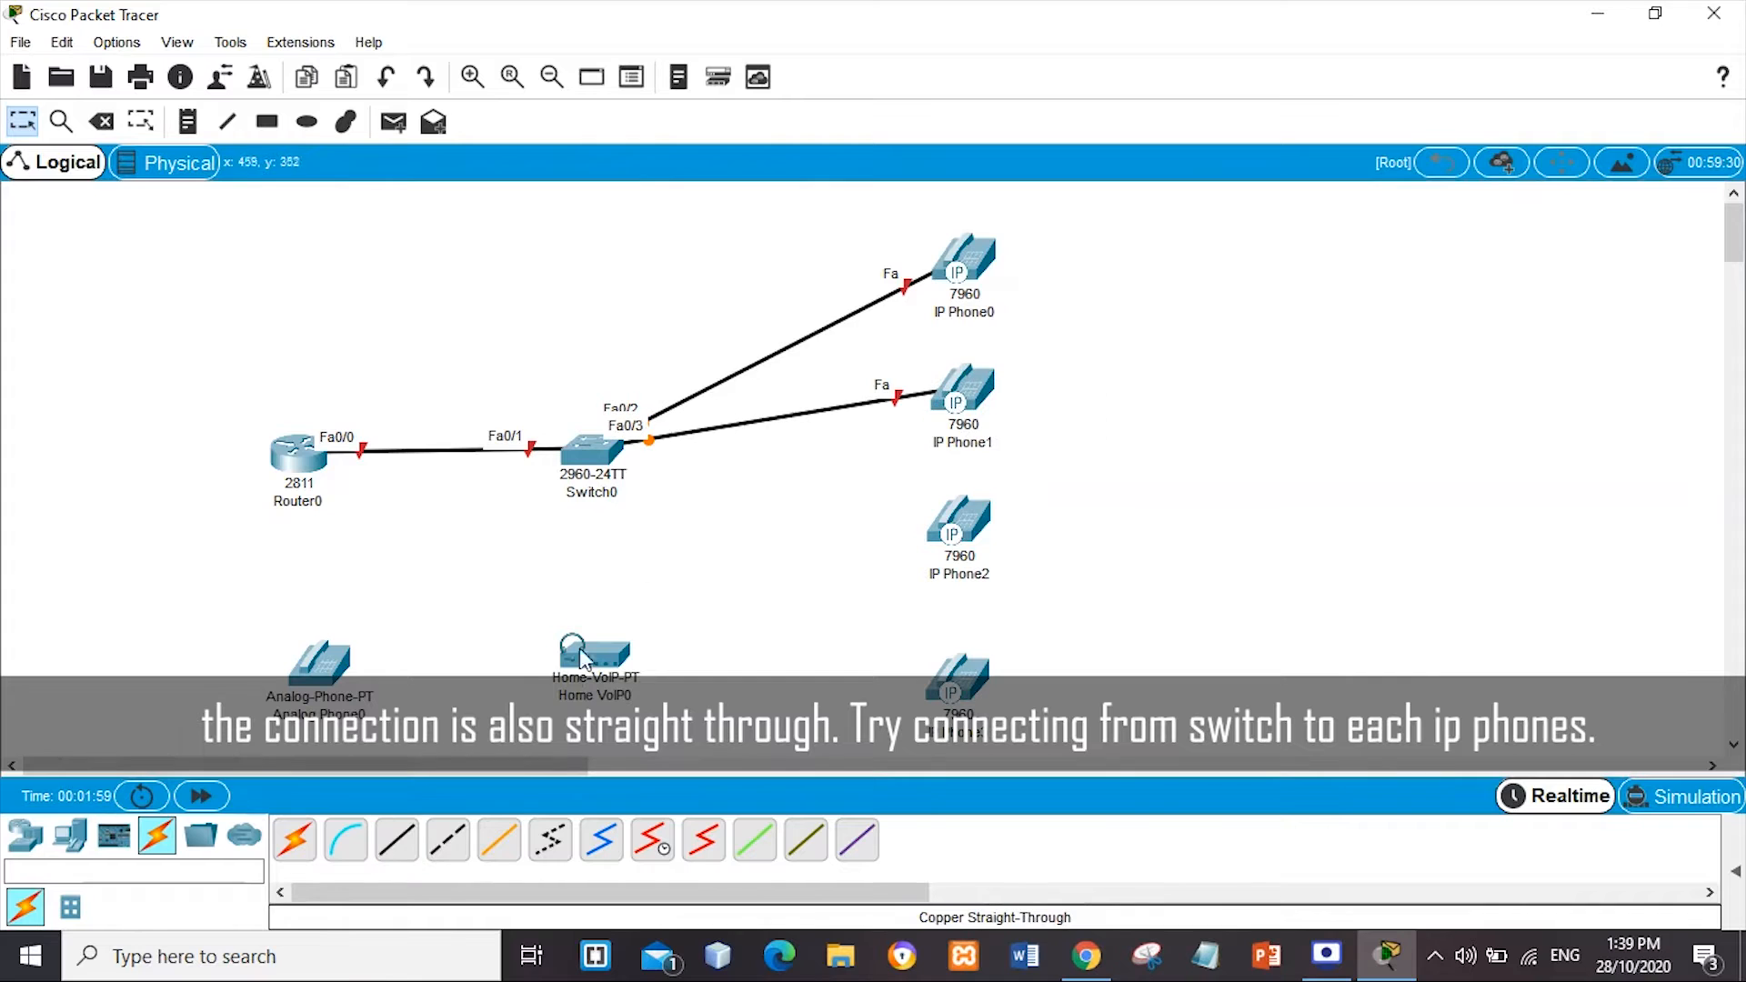
Connect Switch0's FastEthernet0/4 to the Switch port of IP Phone2 with a copper straight-through cable
click(397, 842)
click(600, 444)
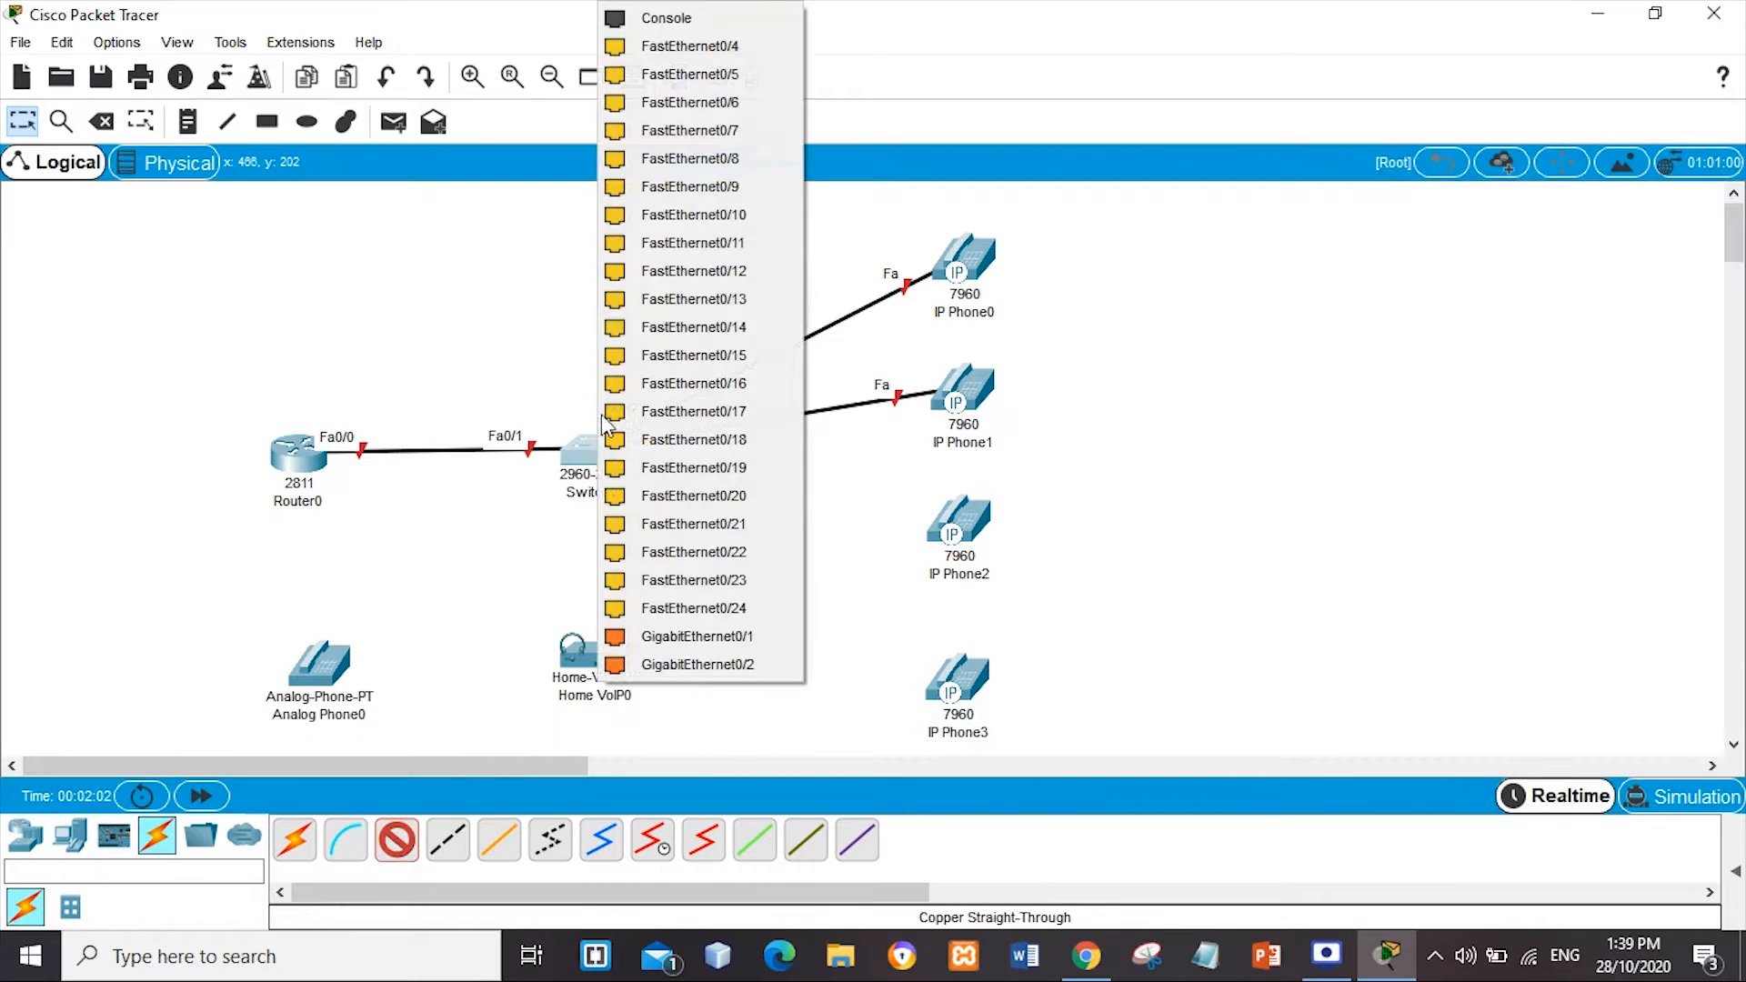
click(700, 50)
click(946, 527)
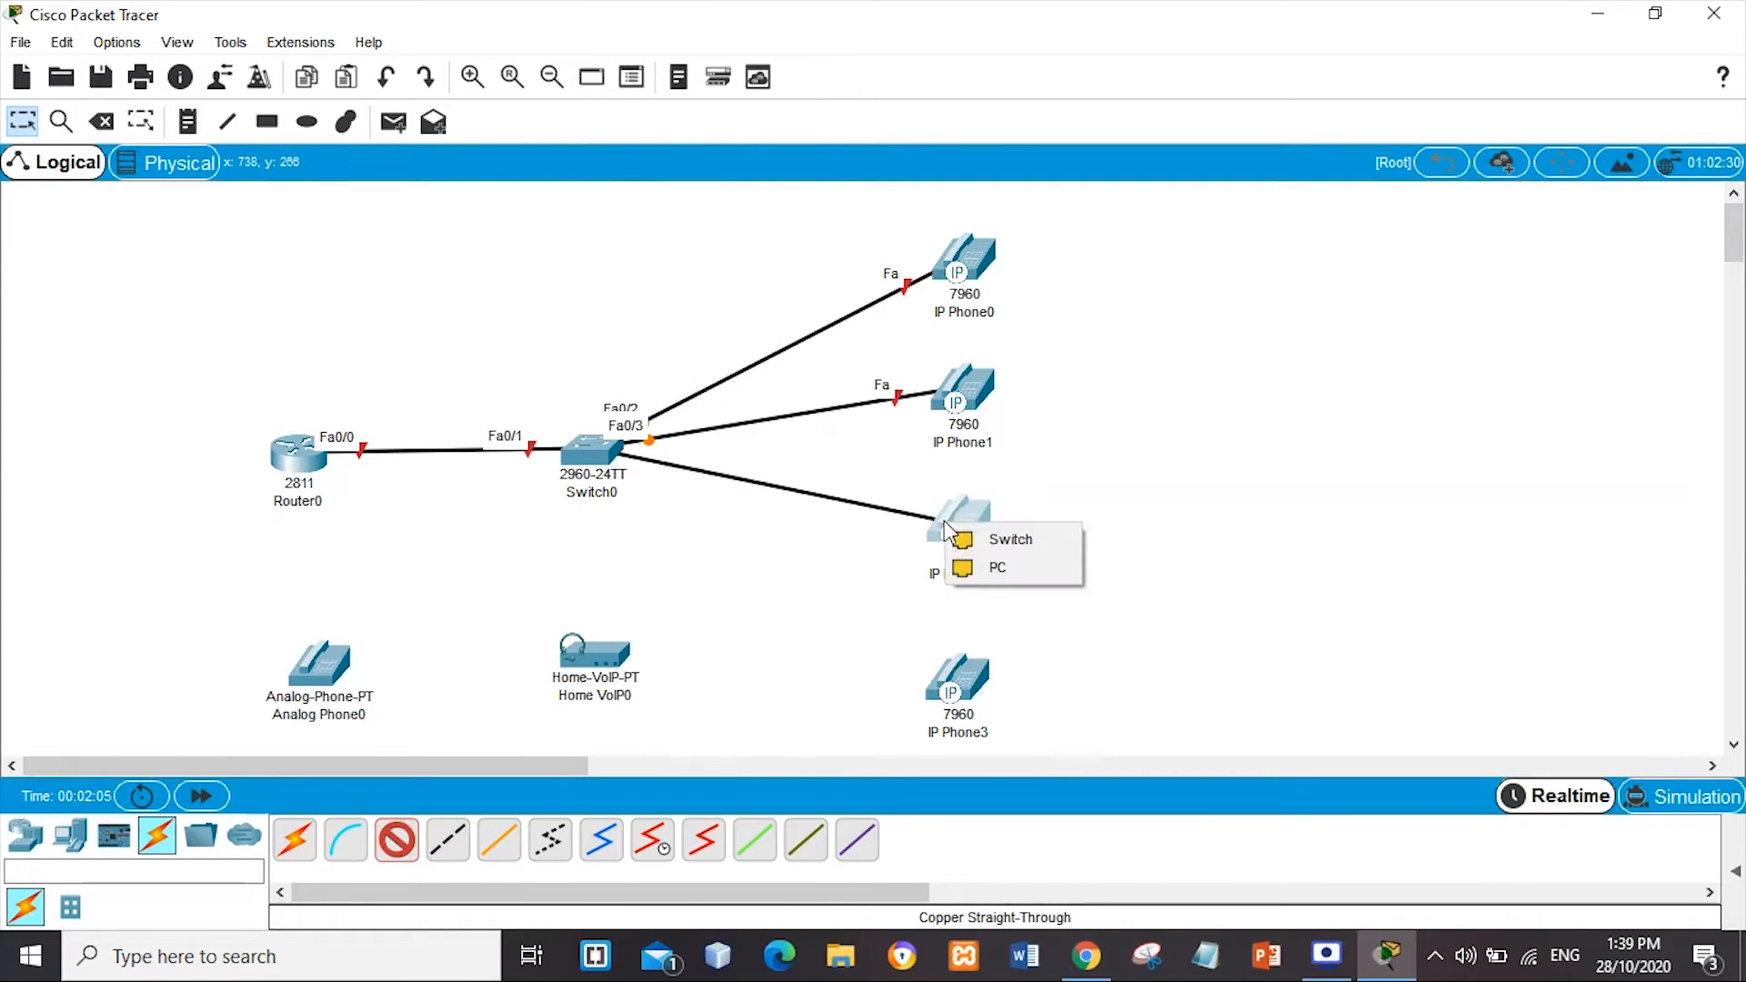
click(992, 539)
Connect Switch0's FastEthernet0/5 to the Switch port of IP Phone3 with a copper straight-through cable
click(398, 841)
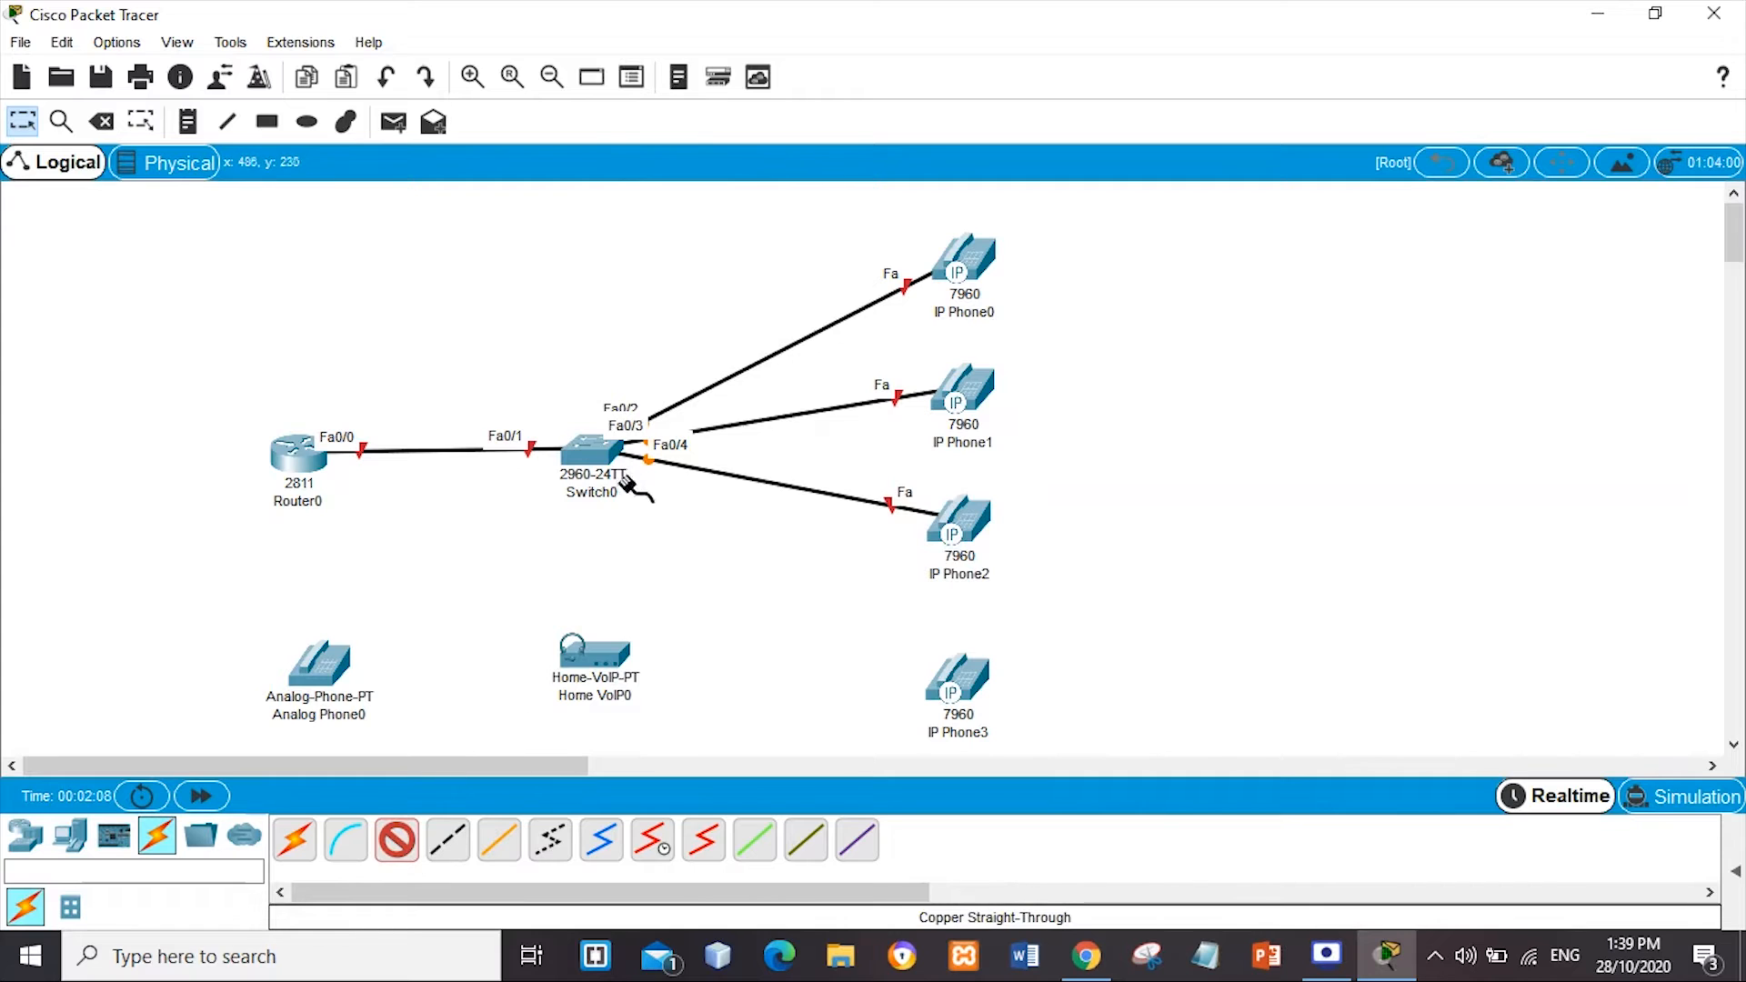
click(605, 445)
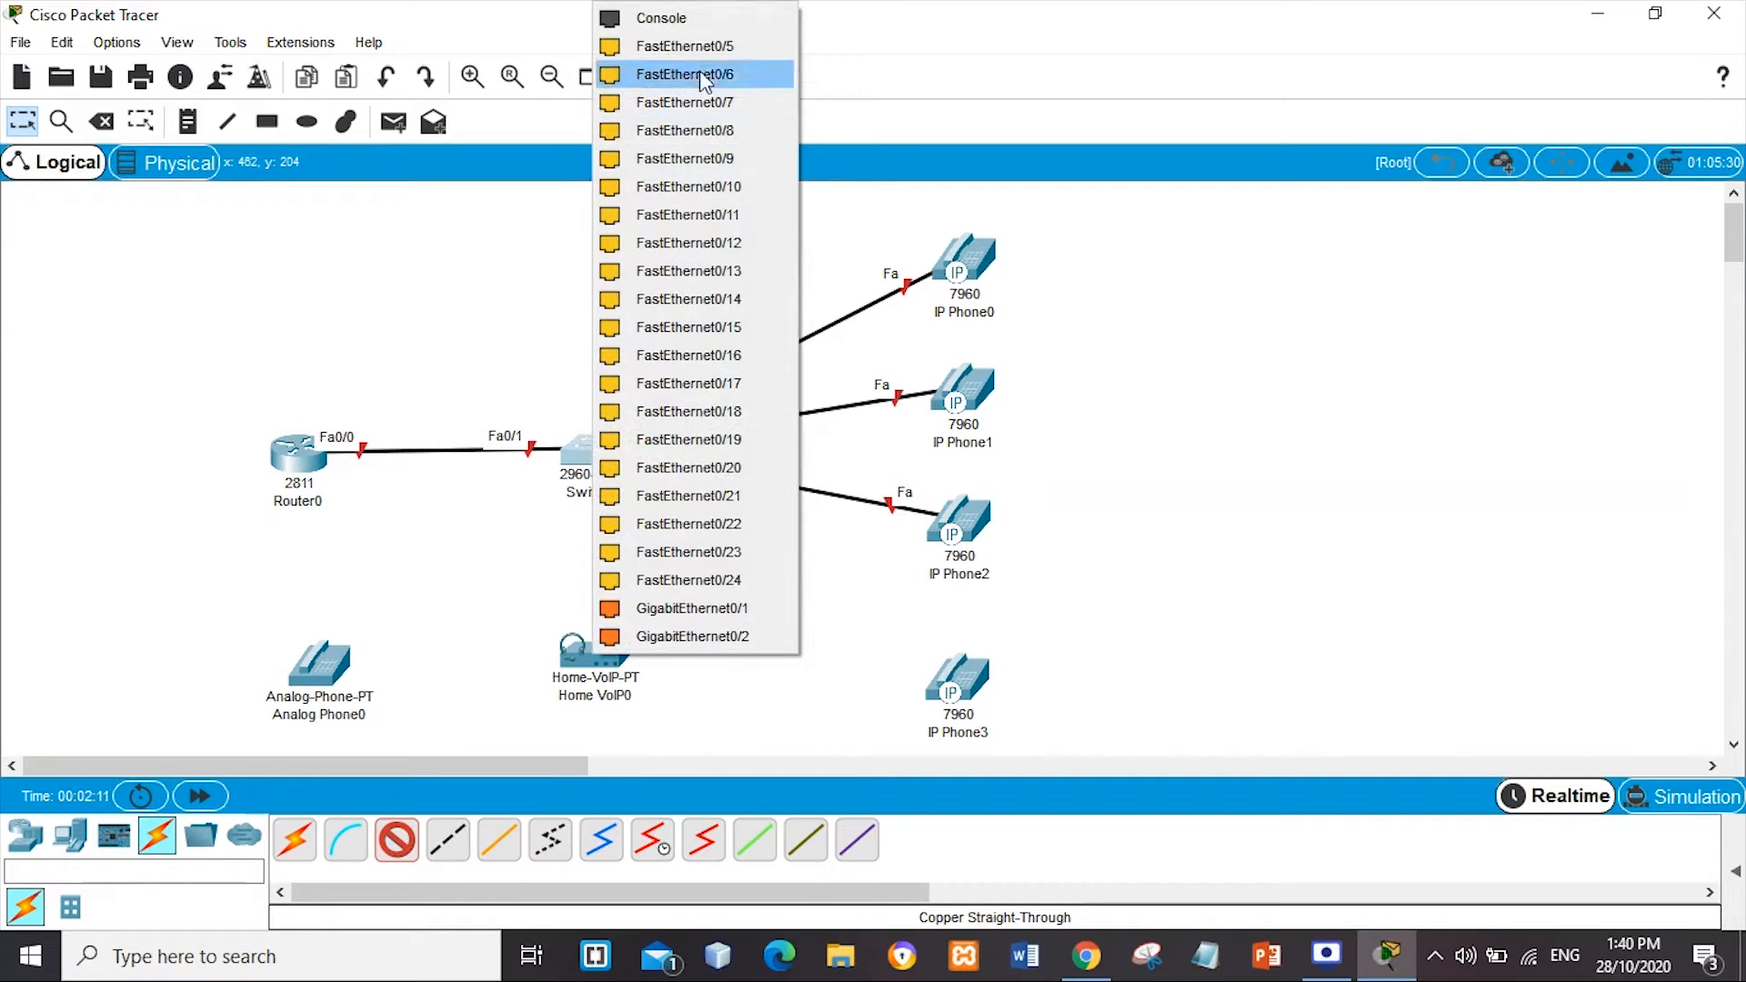
click(705, 78)
click(944, 675)
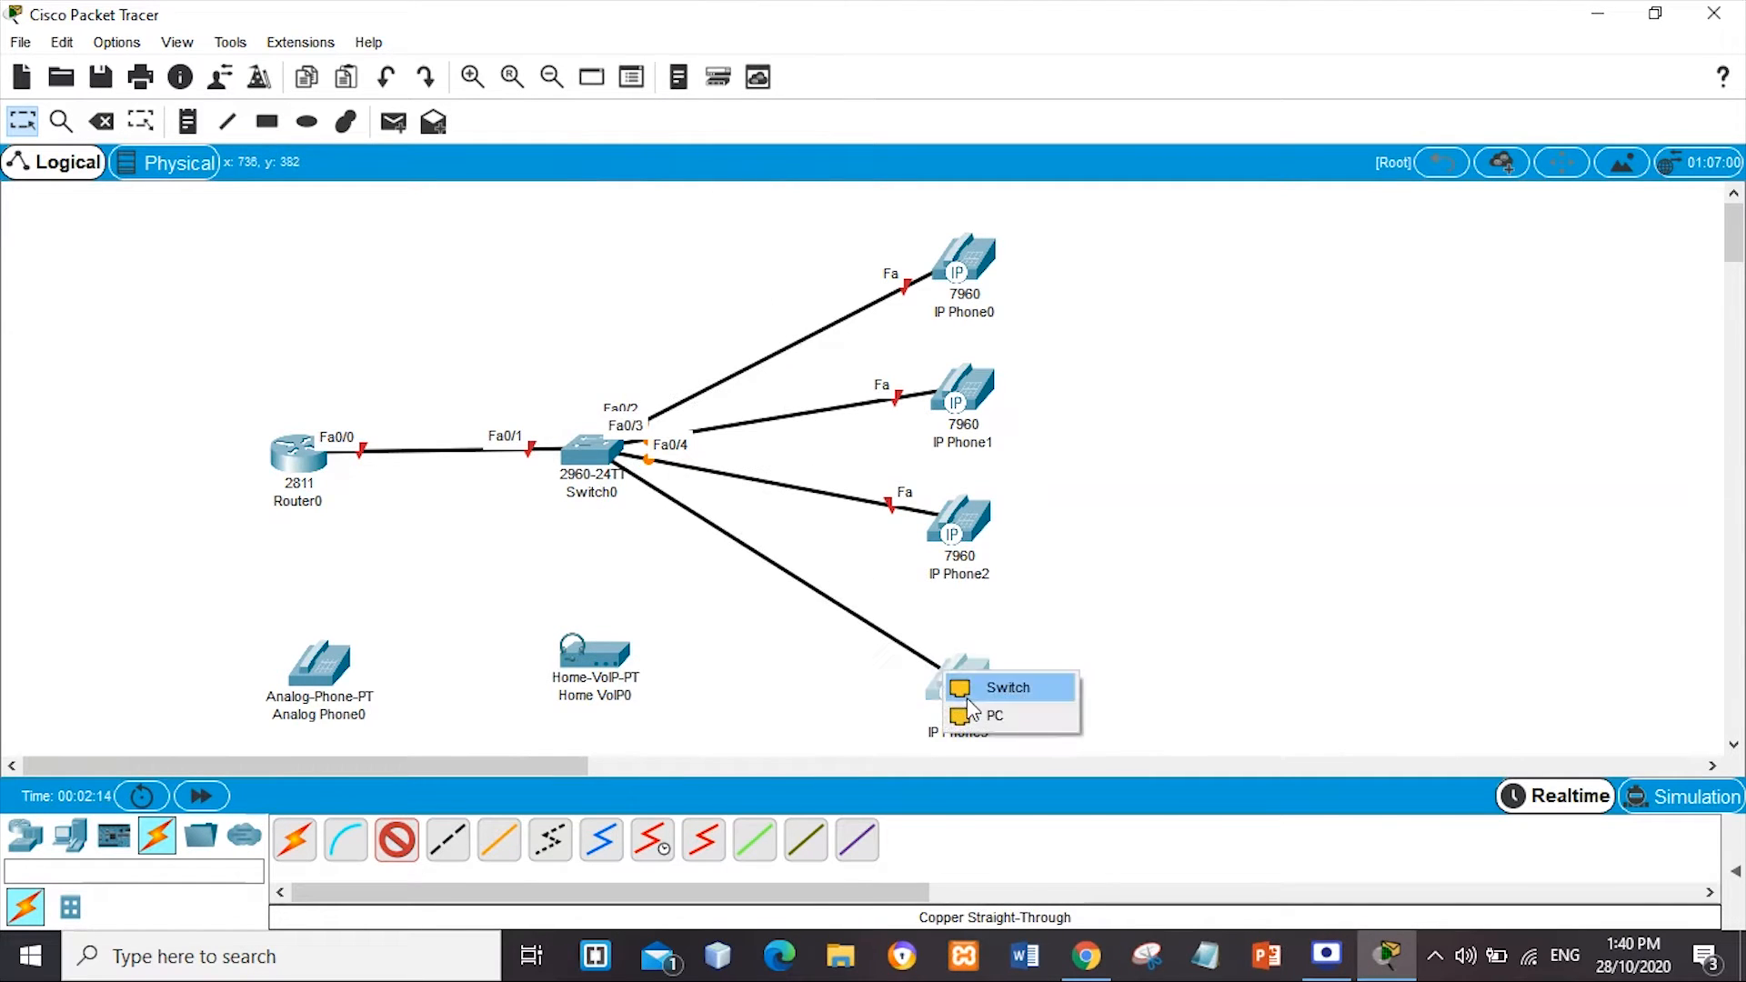
click(969, 699)
Connect Switch0's FastEthernet0/6 to Home VoIP0's Ethernet port with a straight-through cable, and link Analog Phone0 to Home VoIP0 with a phone cable
click(397, 842)
click(585, 469)
click(700, 50)
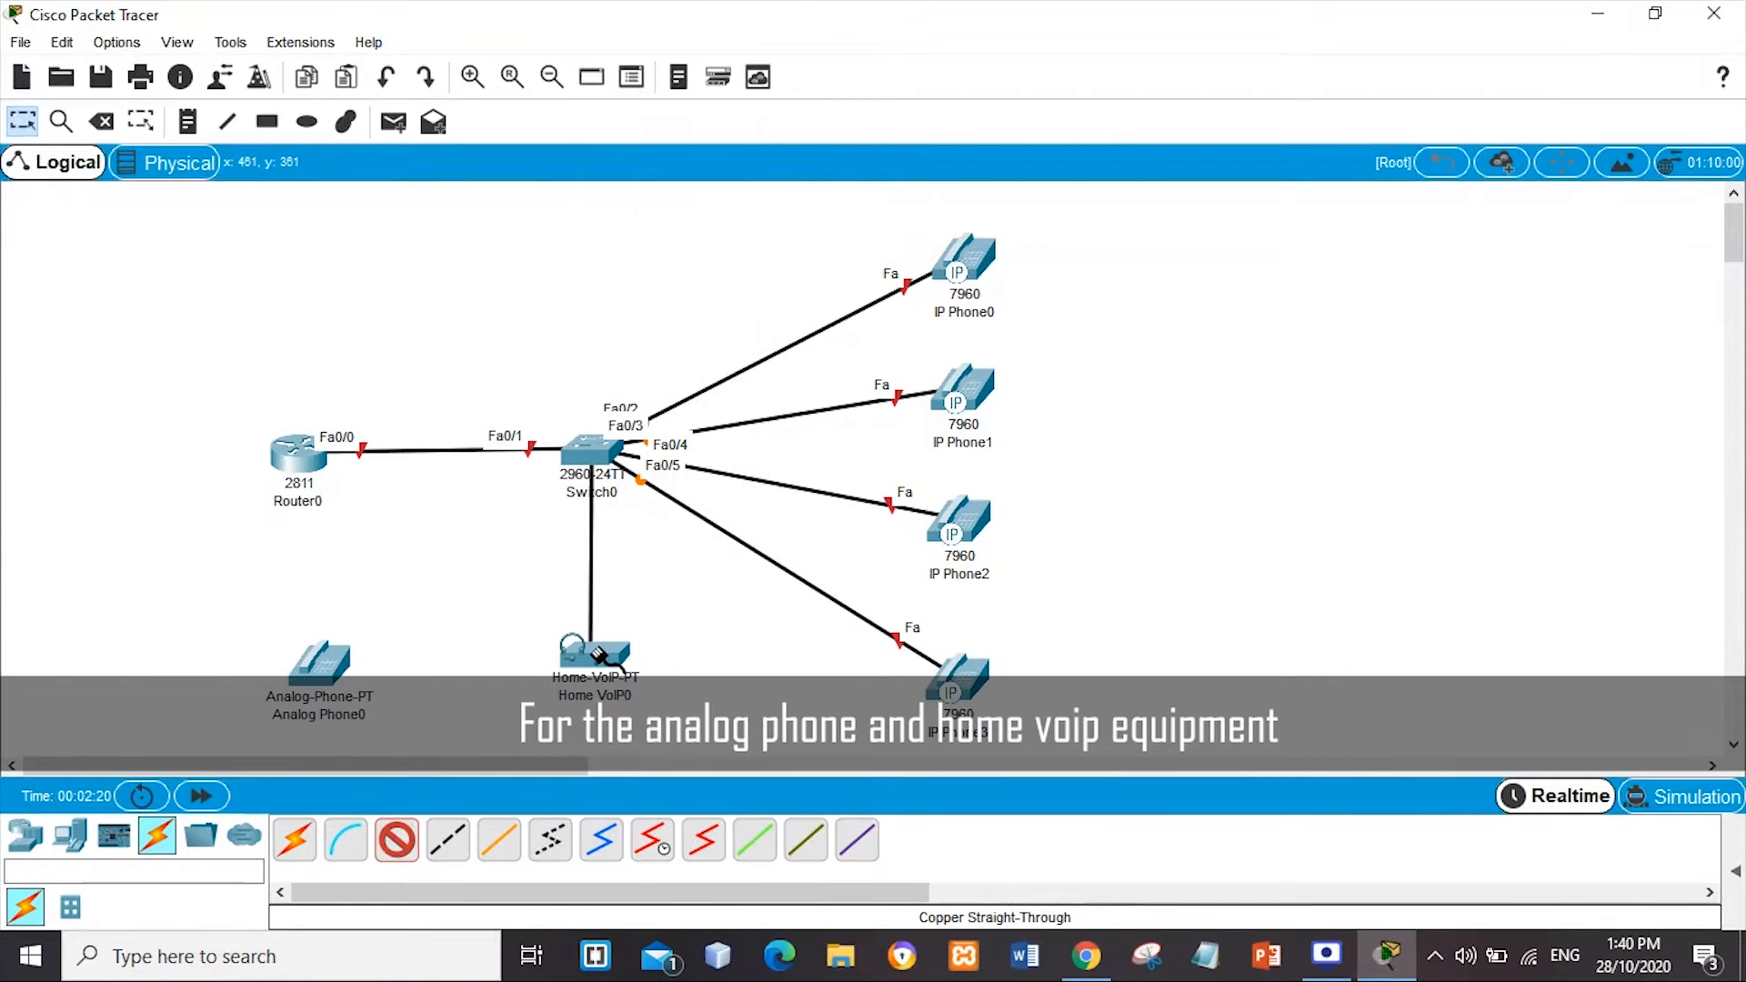
click(593, 653)
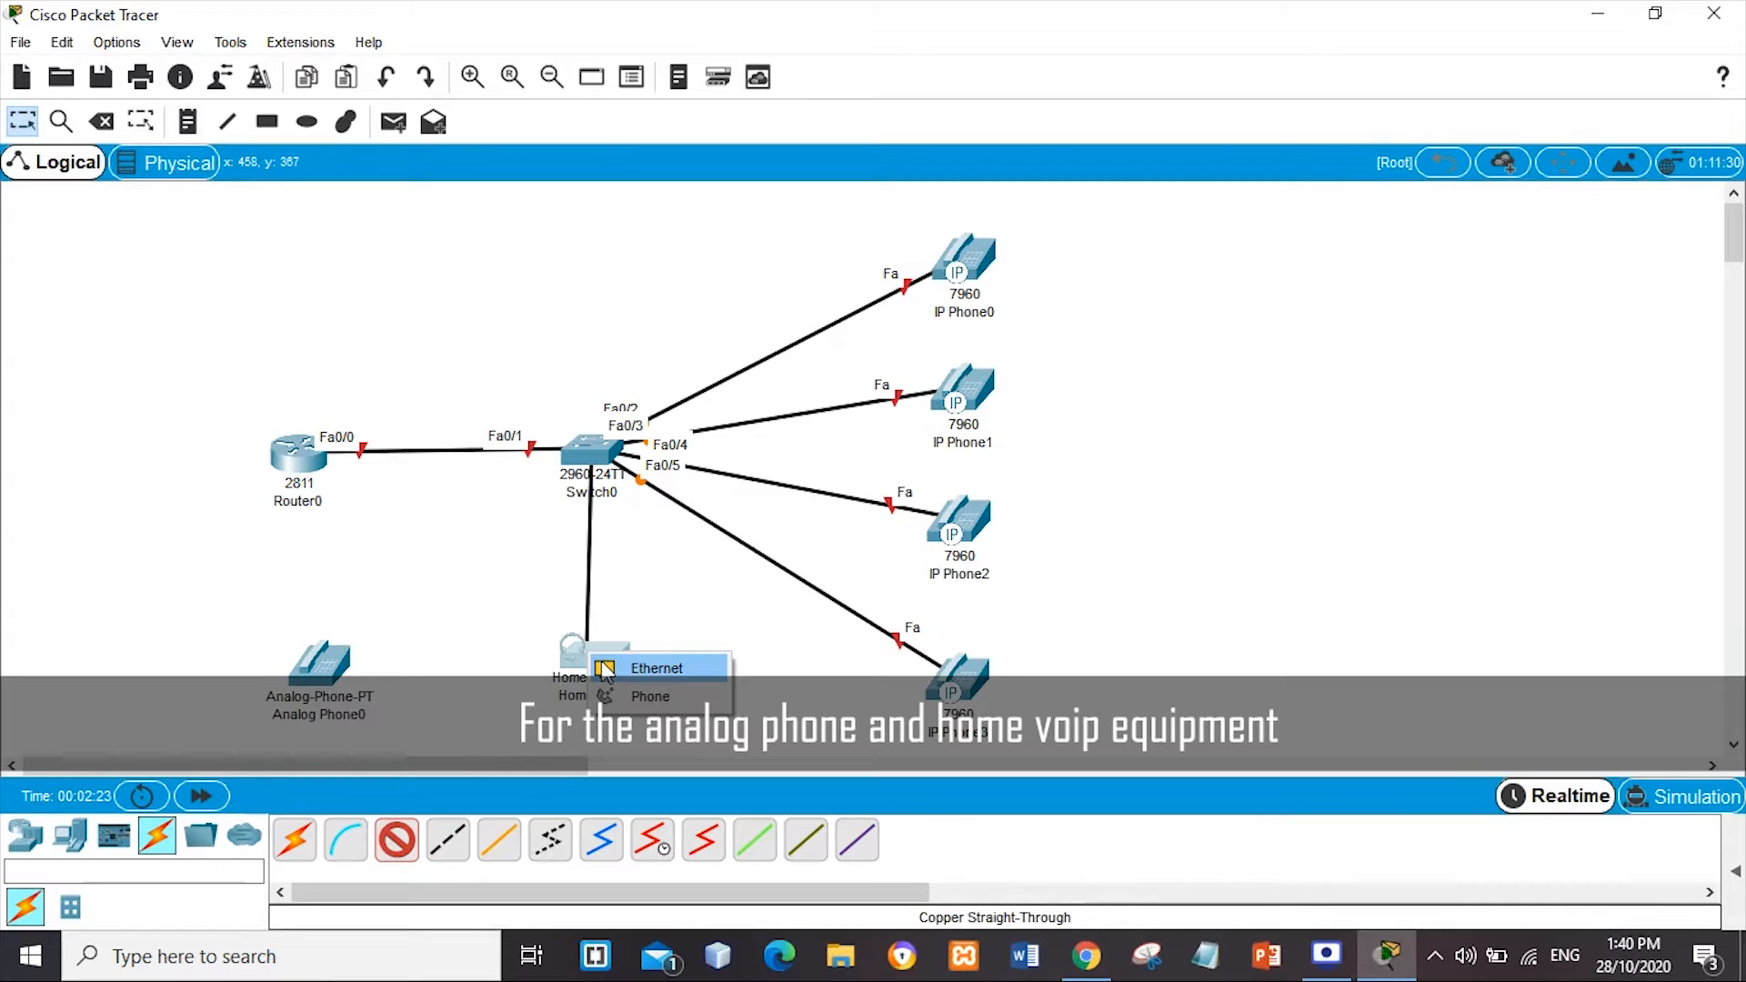
click(606, 670)
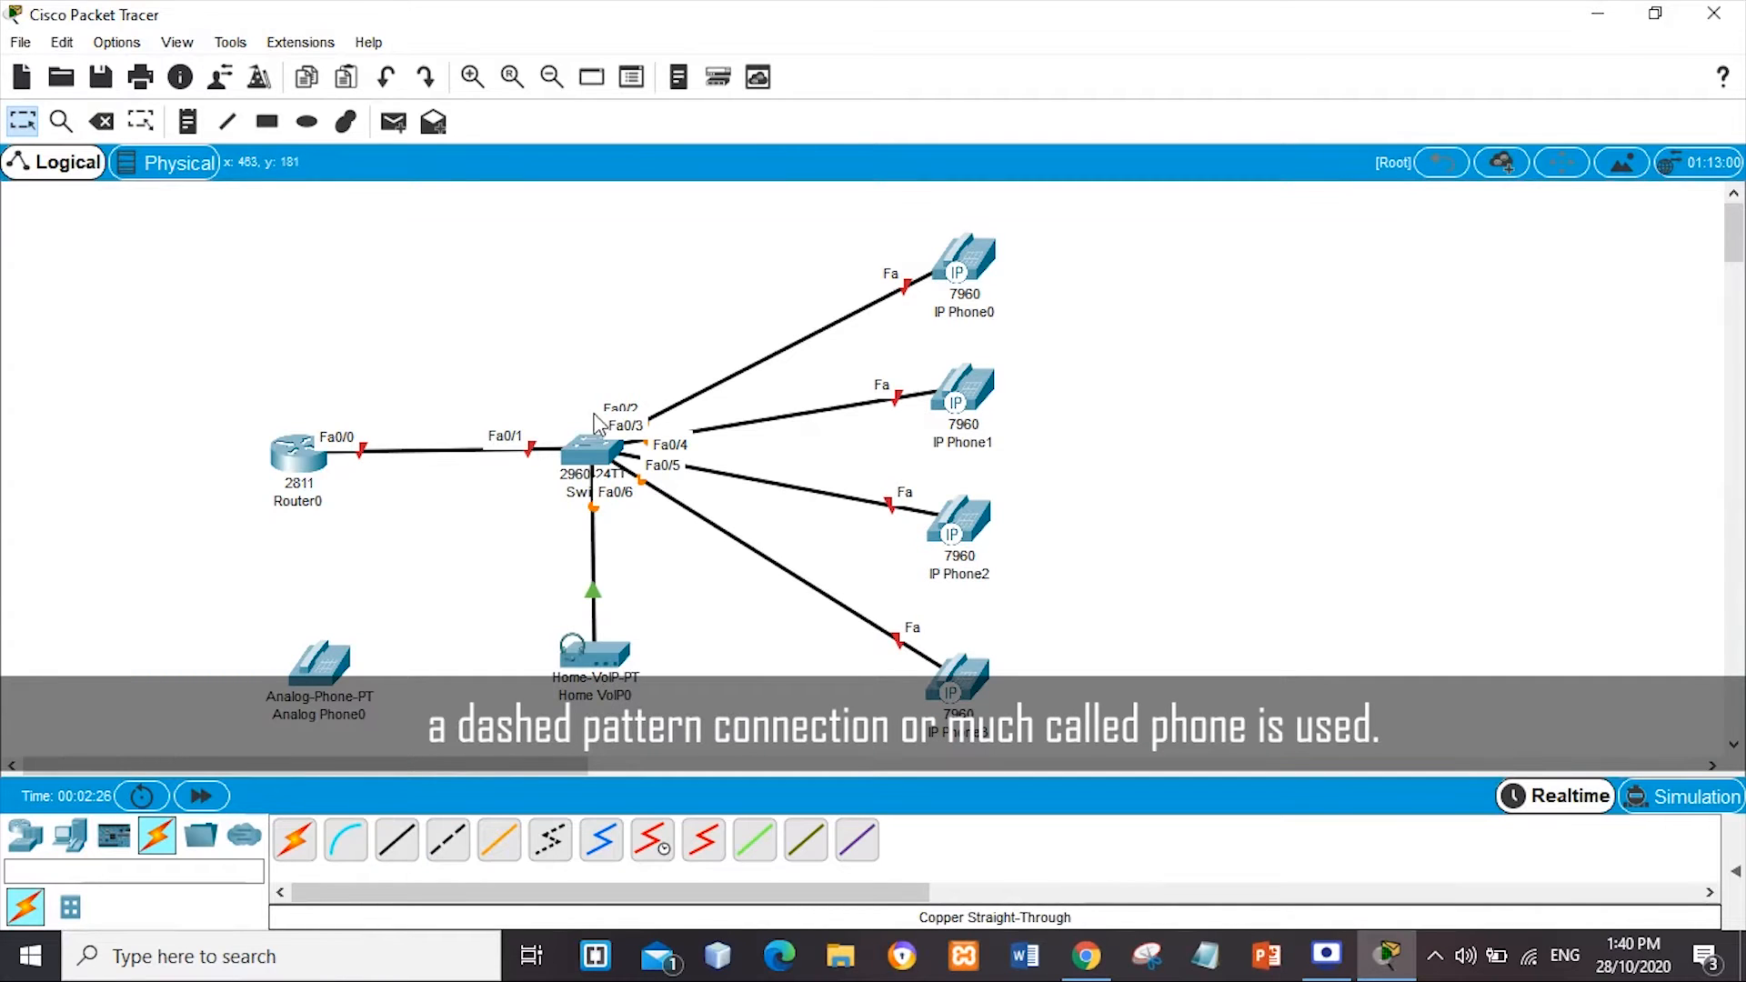
click(550, 838)
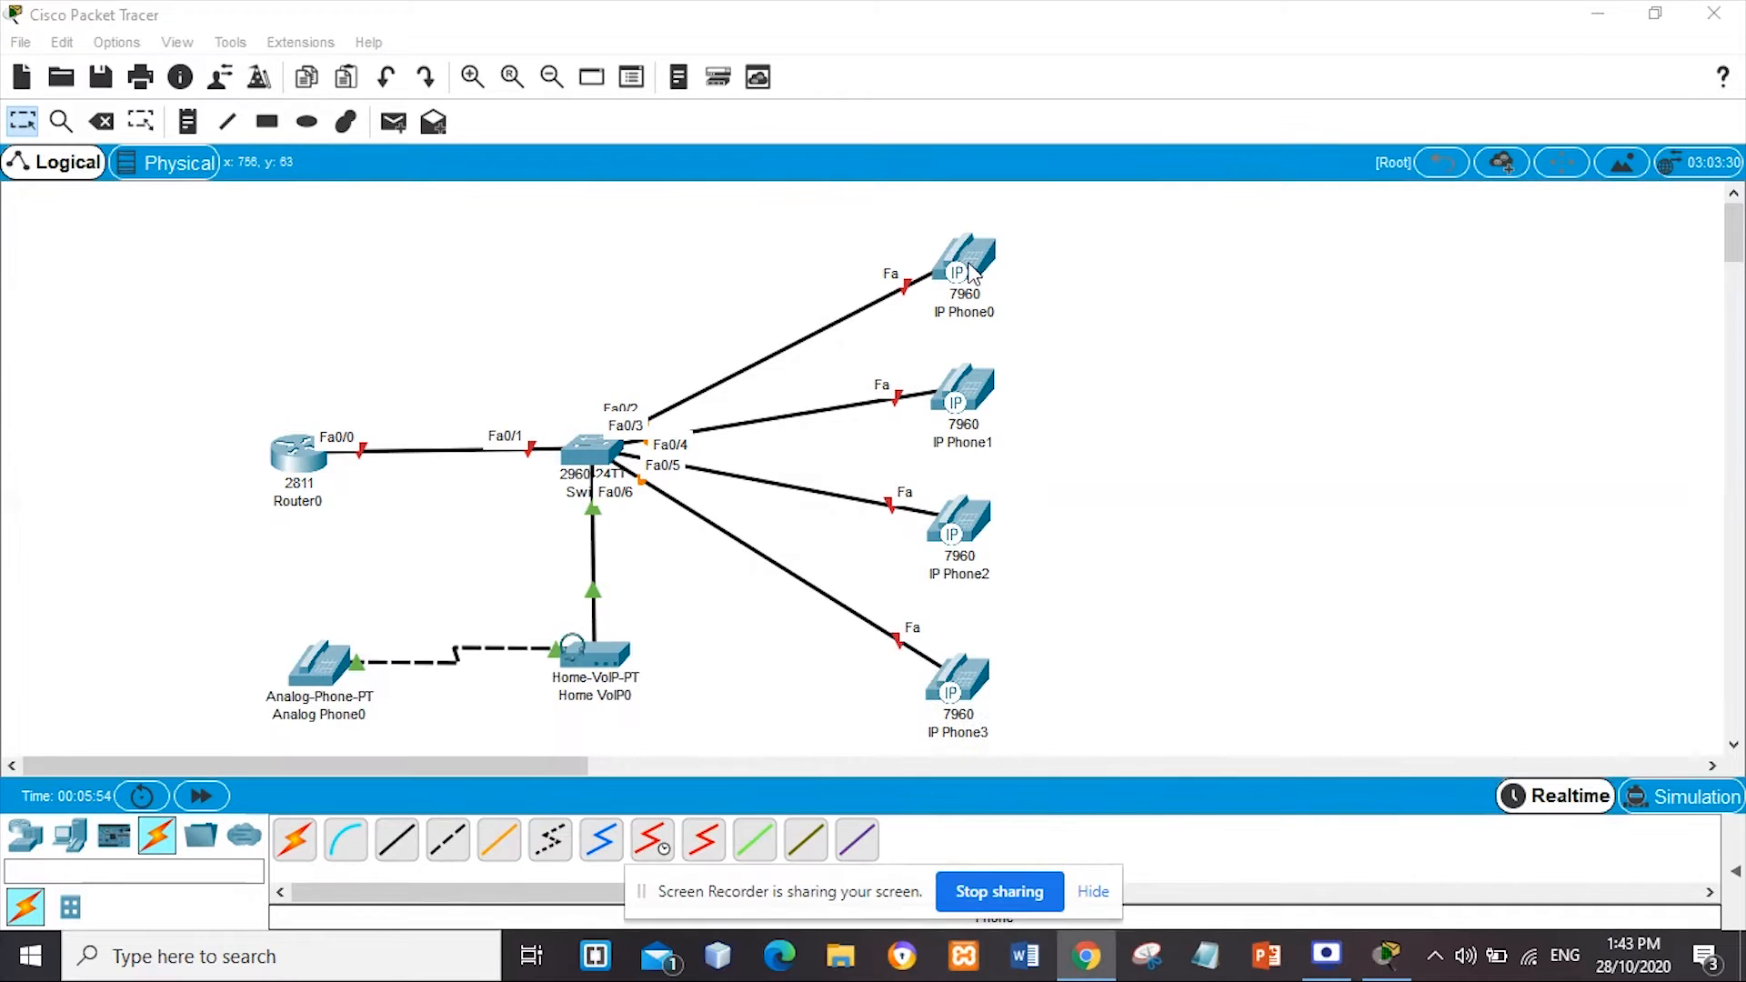
Plug the power adapter into the power port of IP Phone0 and of IP Phone1 to turn both phones on
click(968, 269)
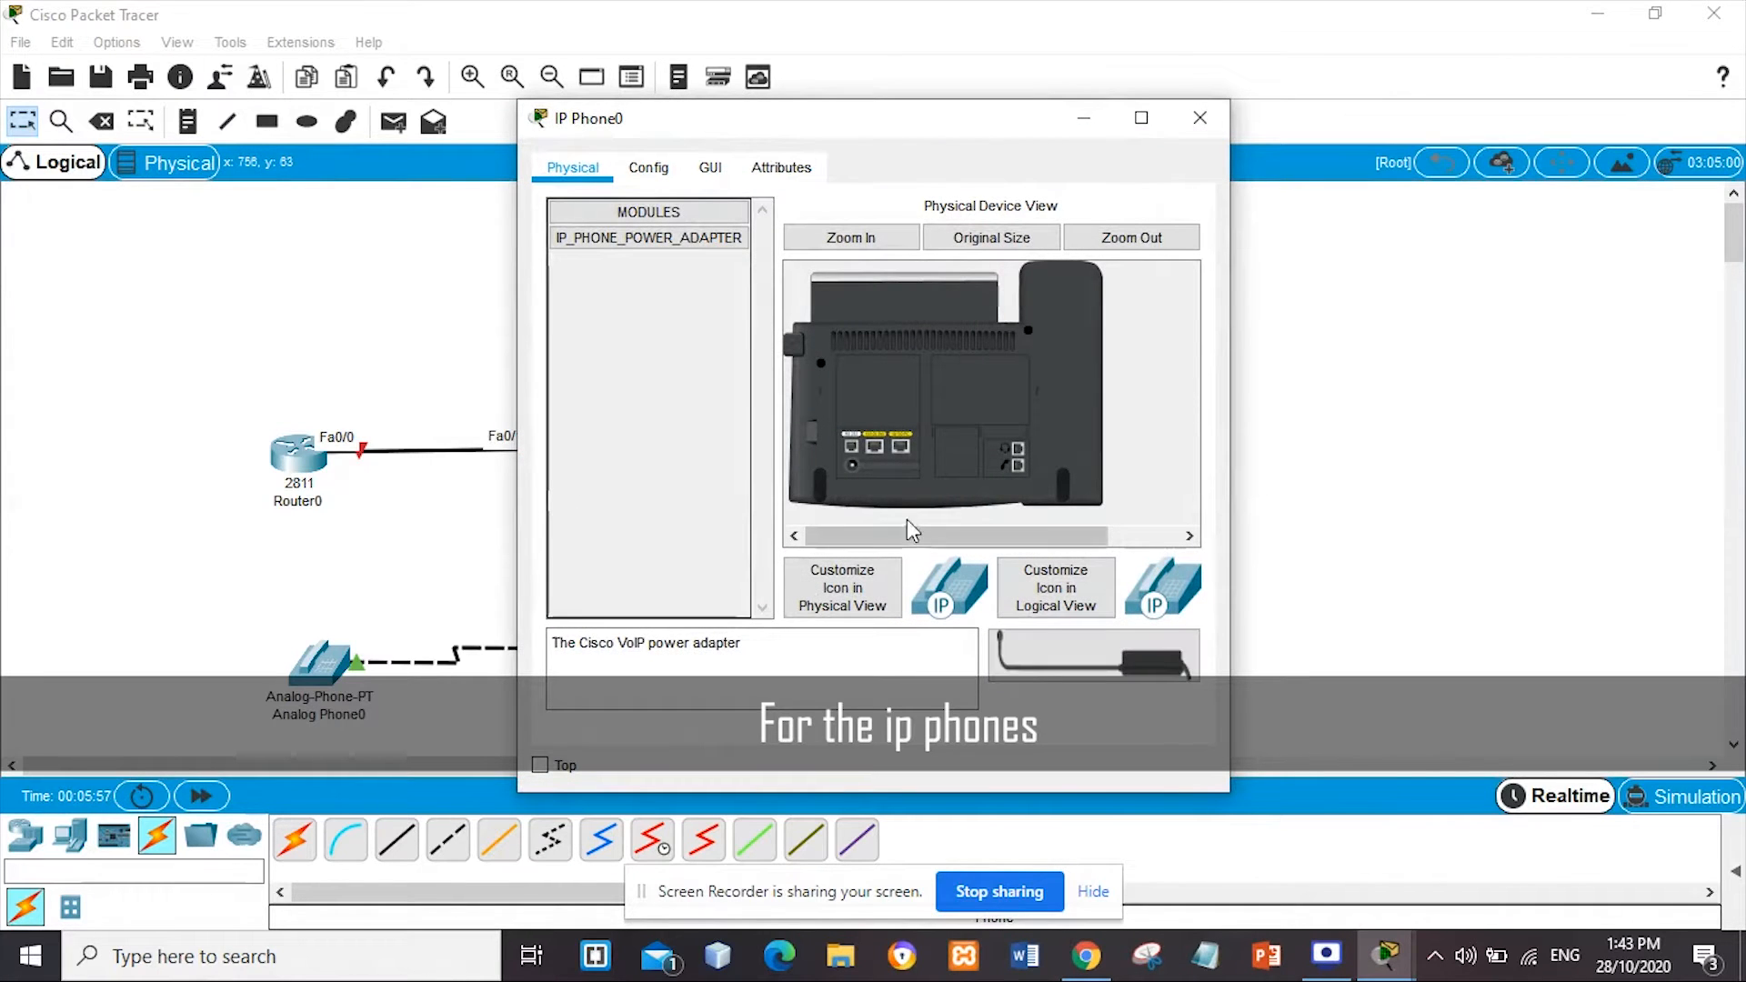
drag(1092, 654, 852, 466)
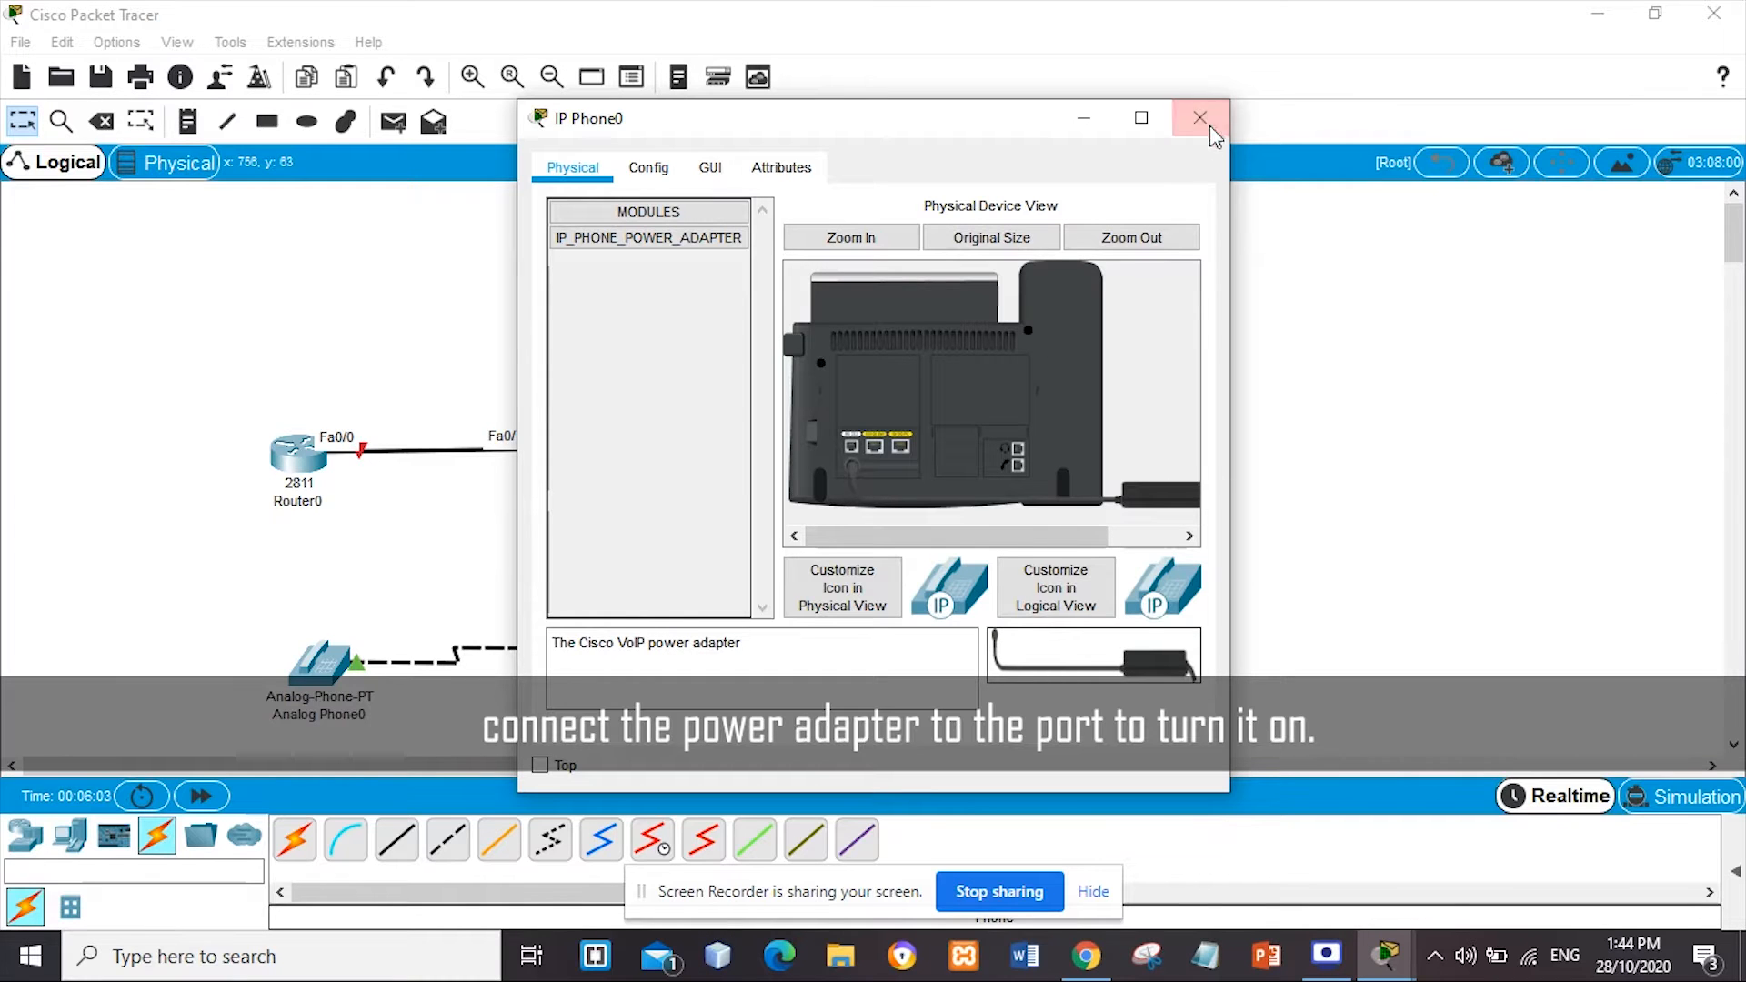
click(1200, 117)
click(955, 389)
drag(1092, 654, 851, 464)
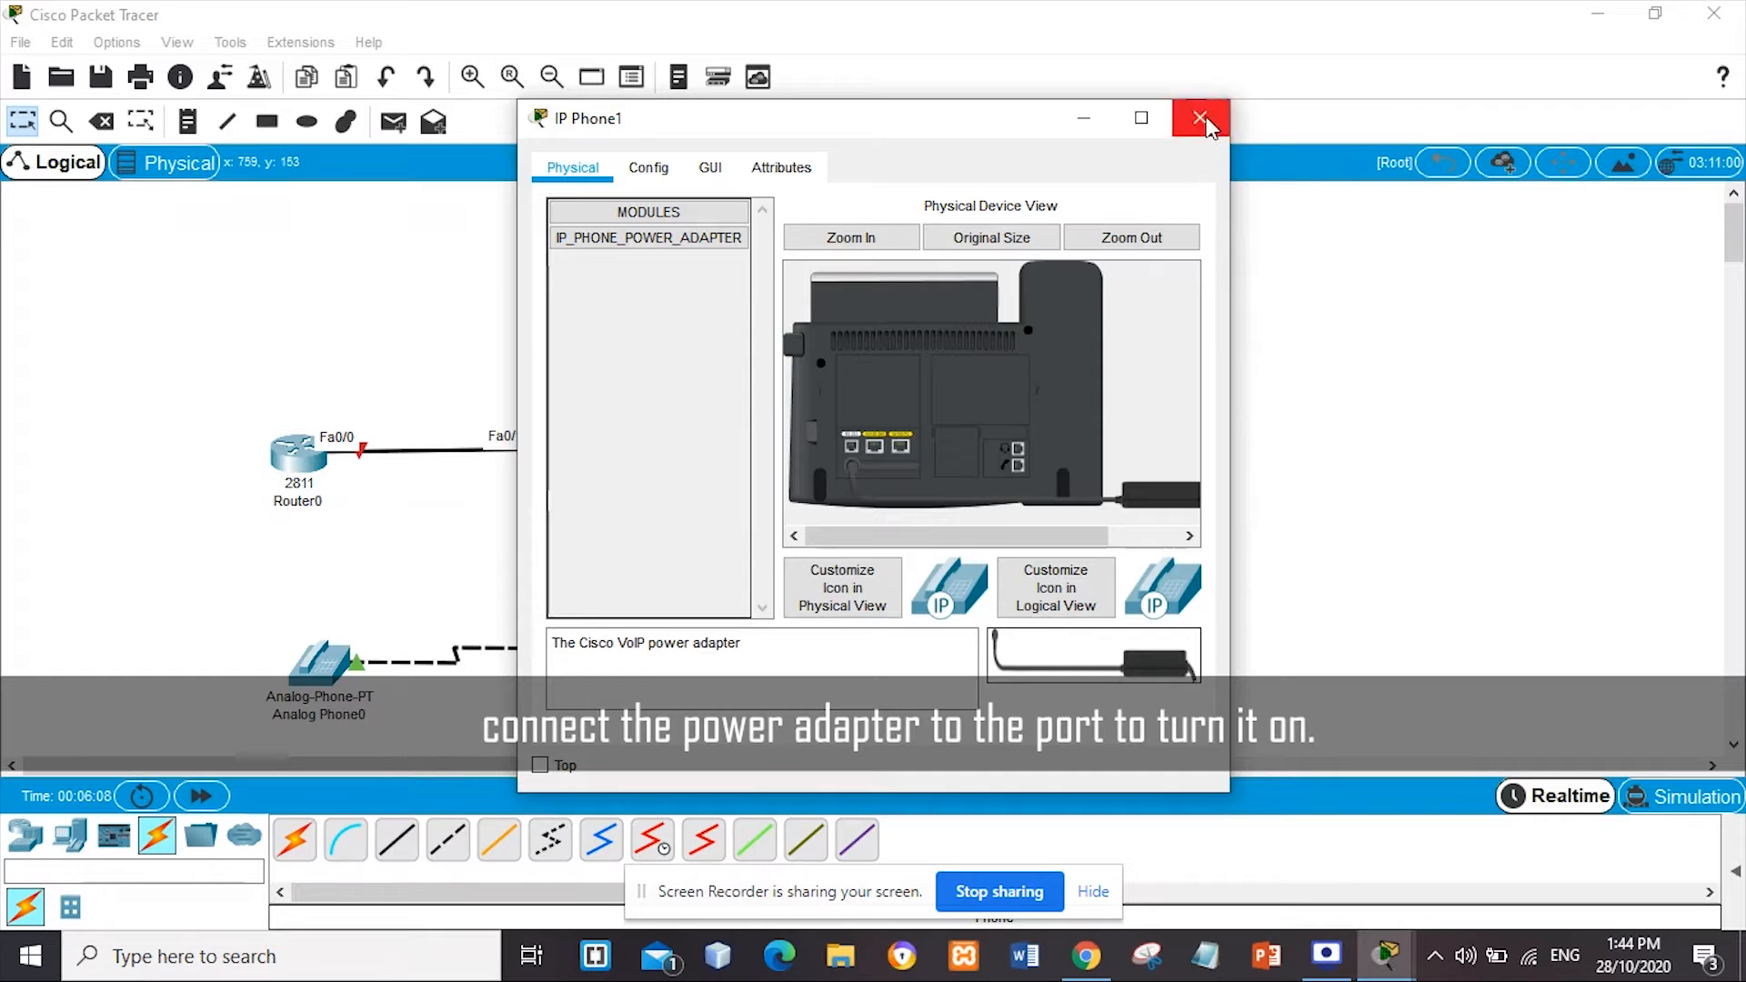
click(1200, 118)
Plug the power adapter into the power port of IP Phone2 and of IP Phone3 to turn both phones on
click(959, 545)
drag(1091, 655, 851, 464)
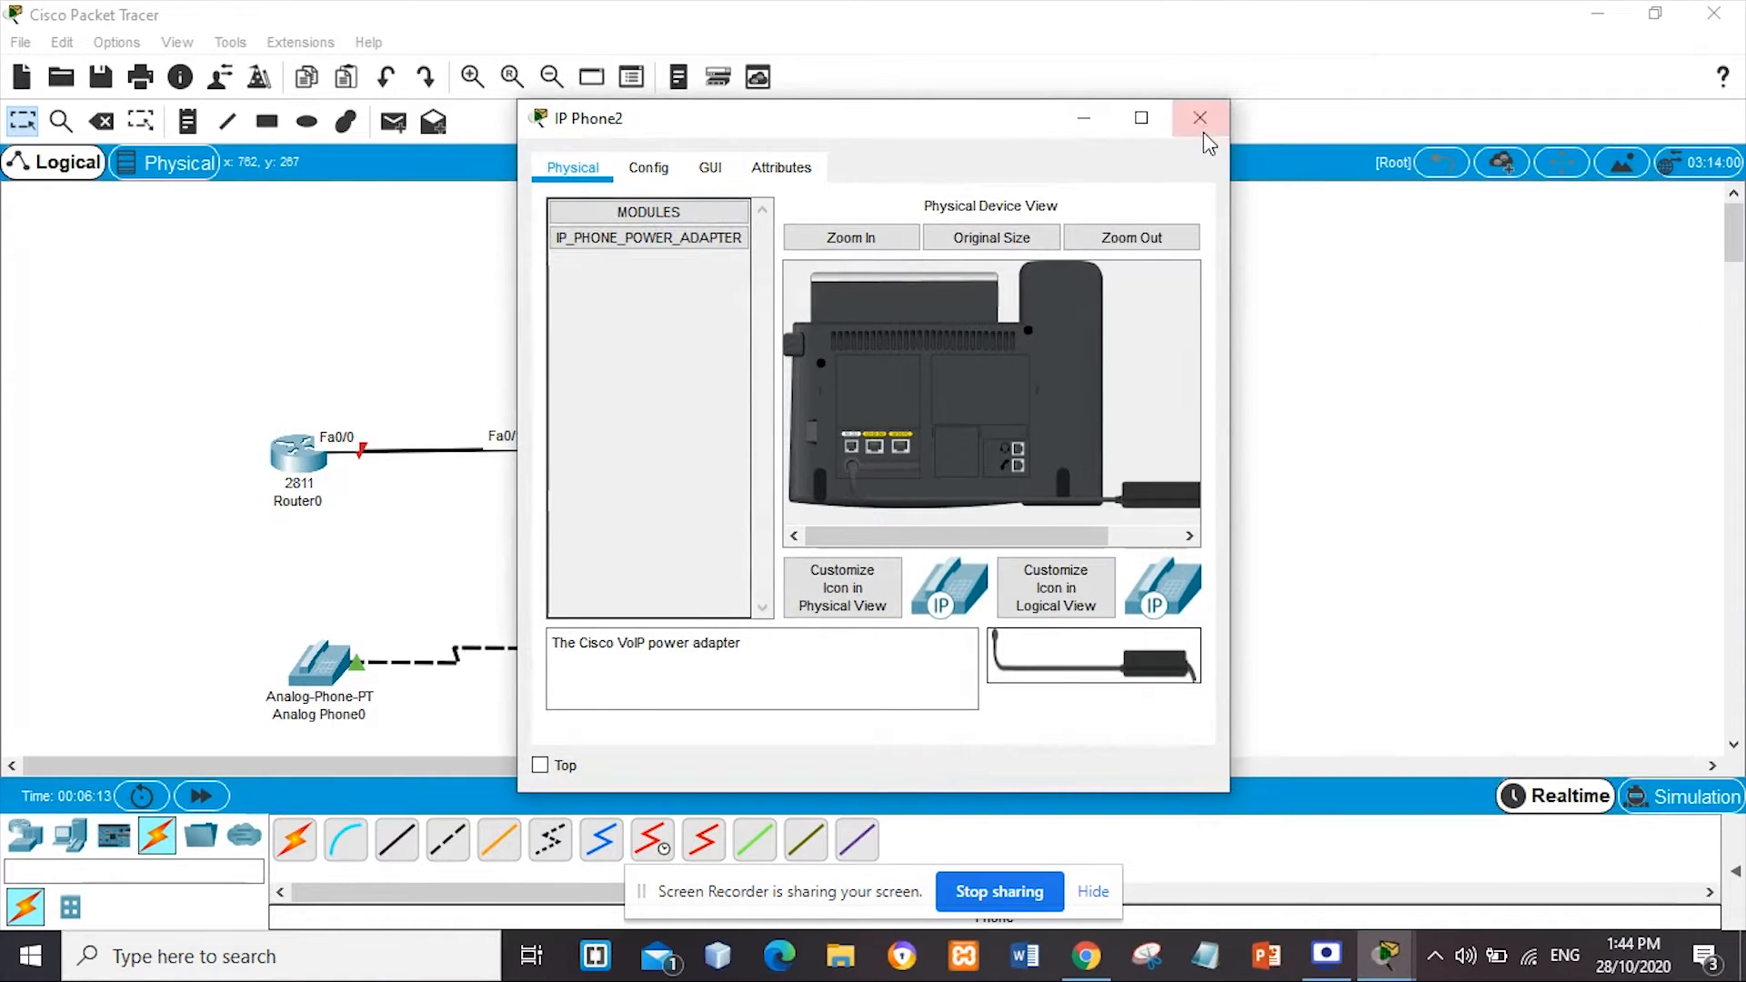
click(1203, 135)
click(994, 715)
drag(1091, 655, 855, 474)
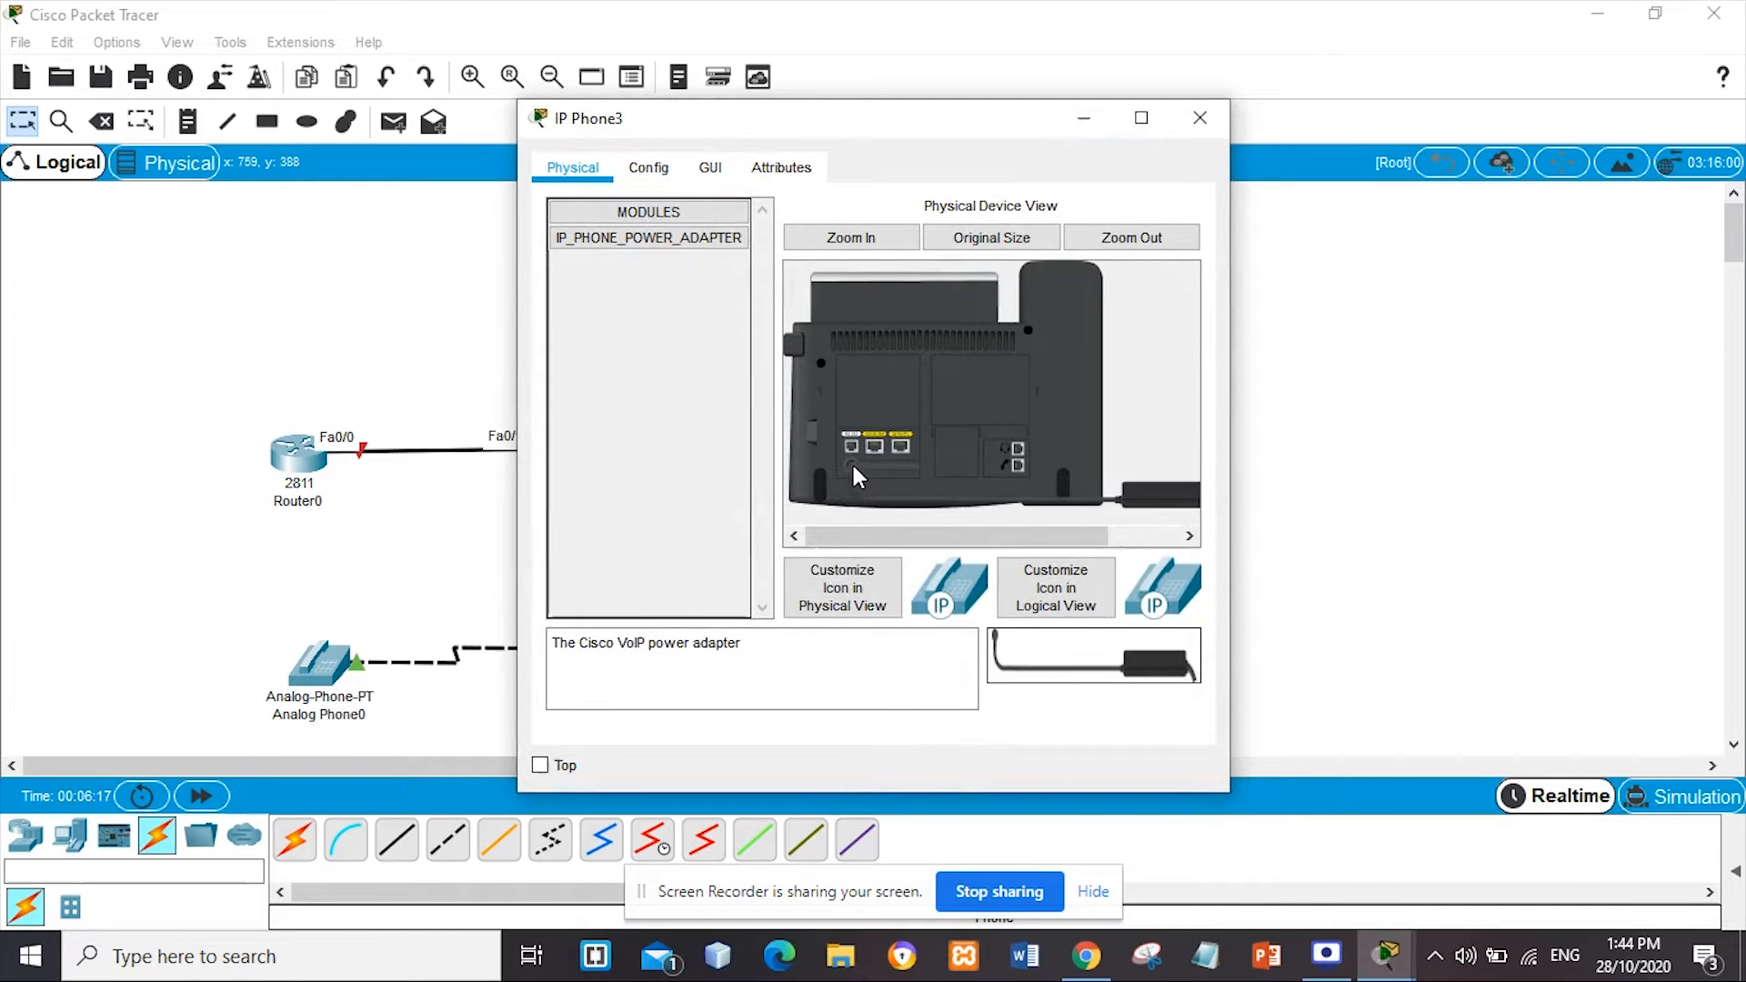
click(1193, 129)
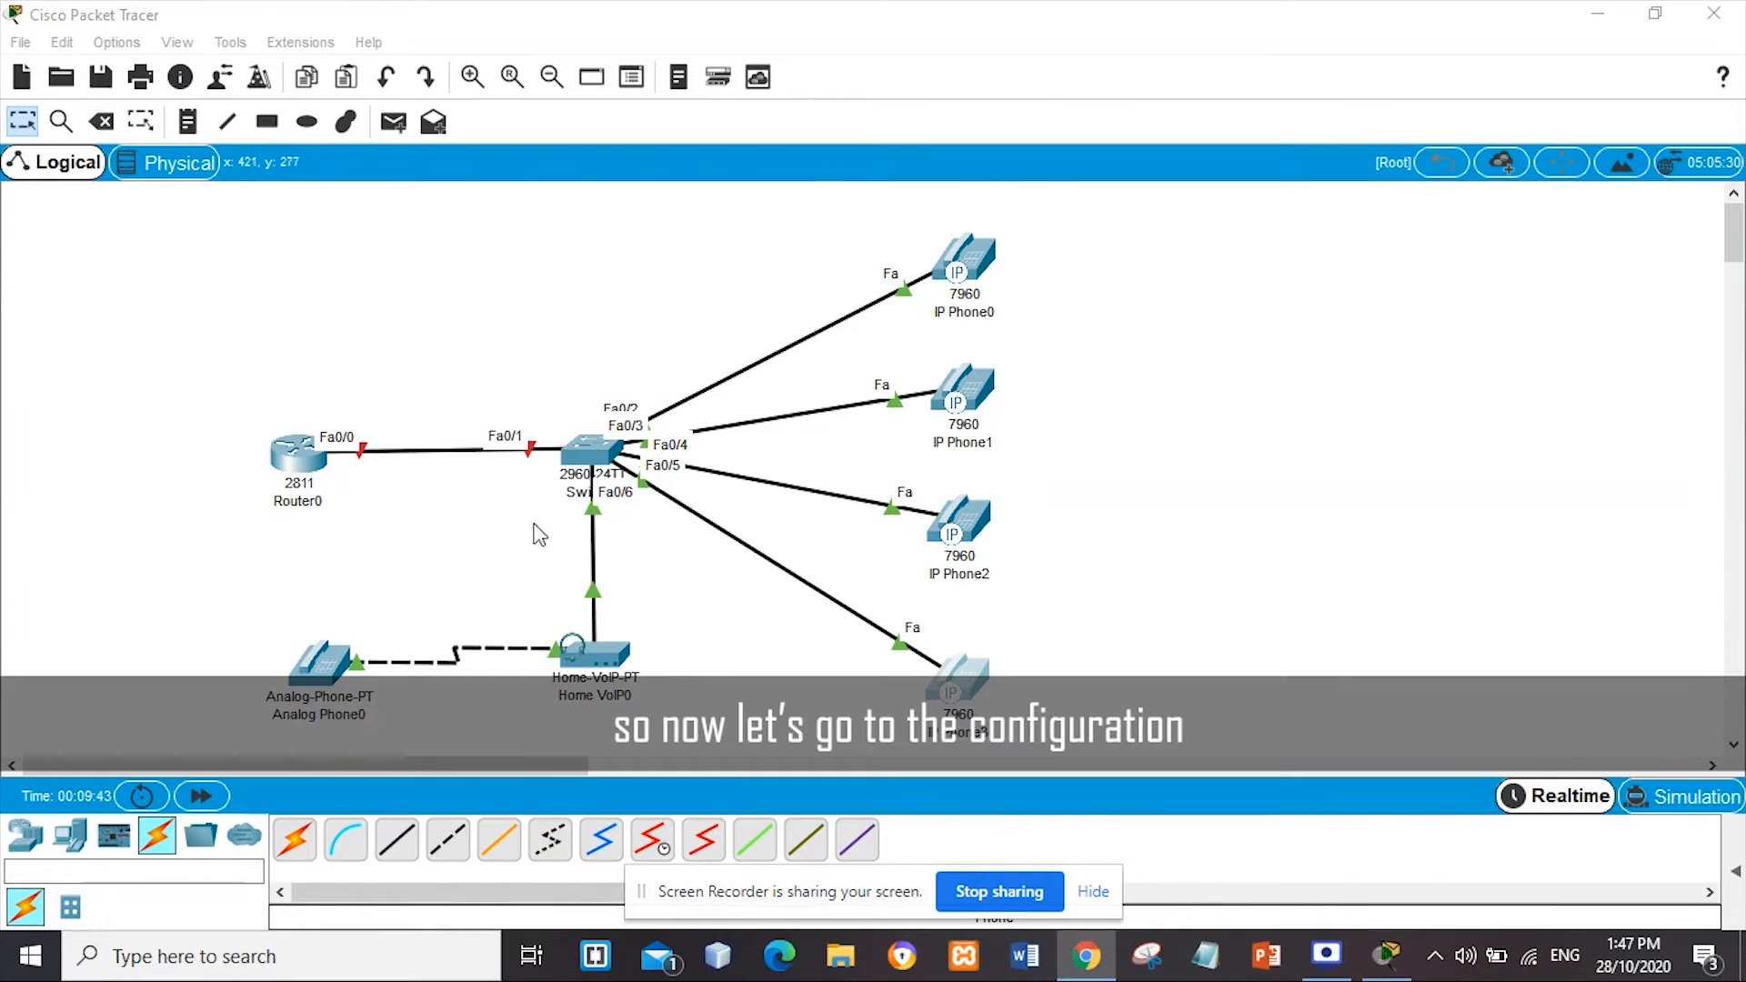
Open Router0's command-line interface and answer no to the initial configuration dialog to reach the router prompt
click(303, 461)
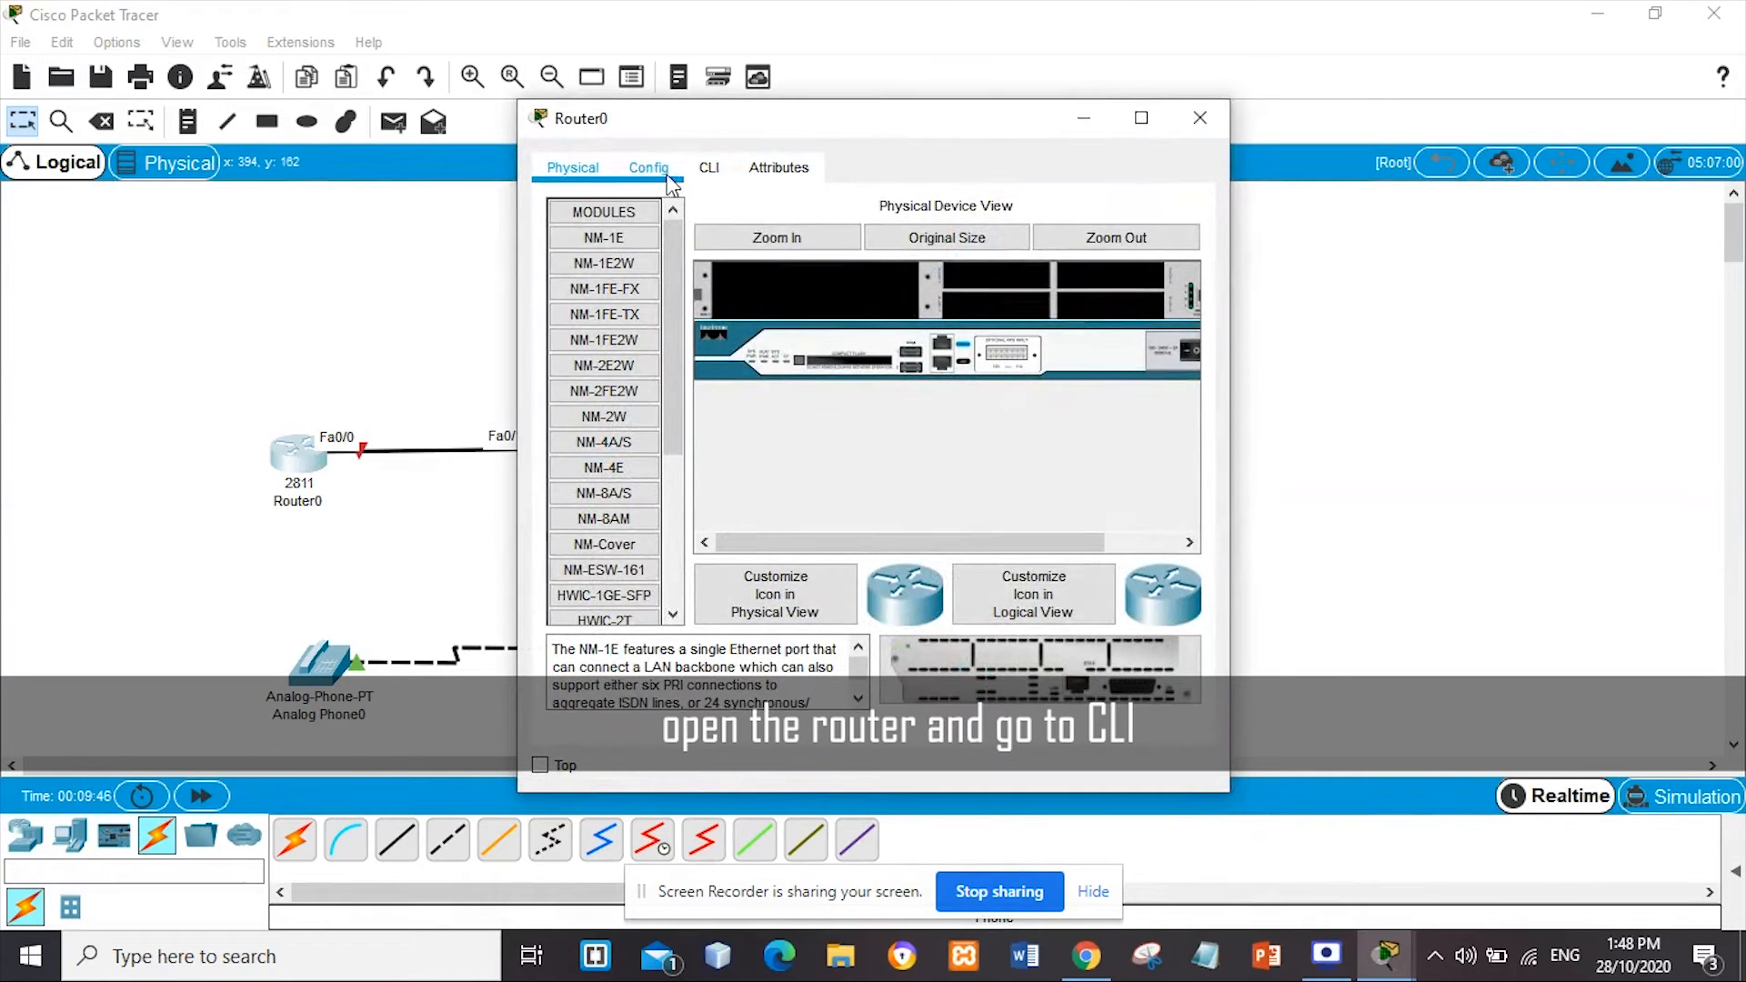
click(710, 169)
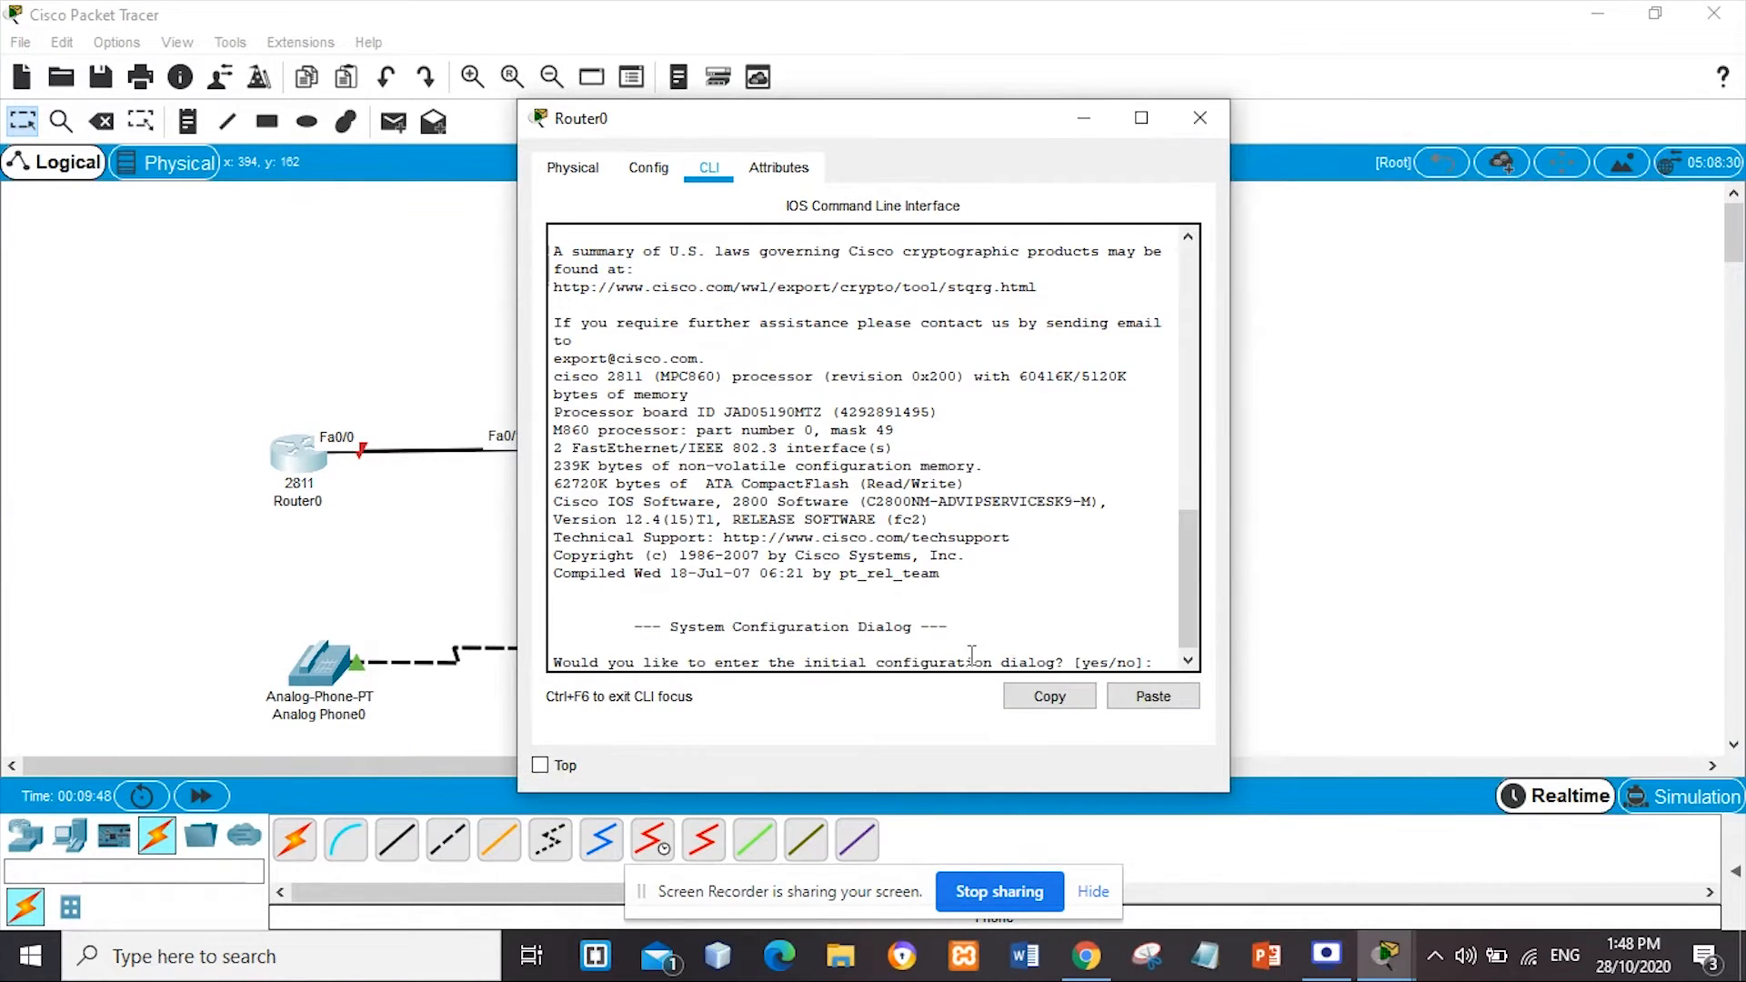
drag(1130, 664, 1138, 662)
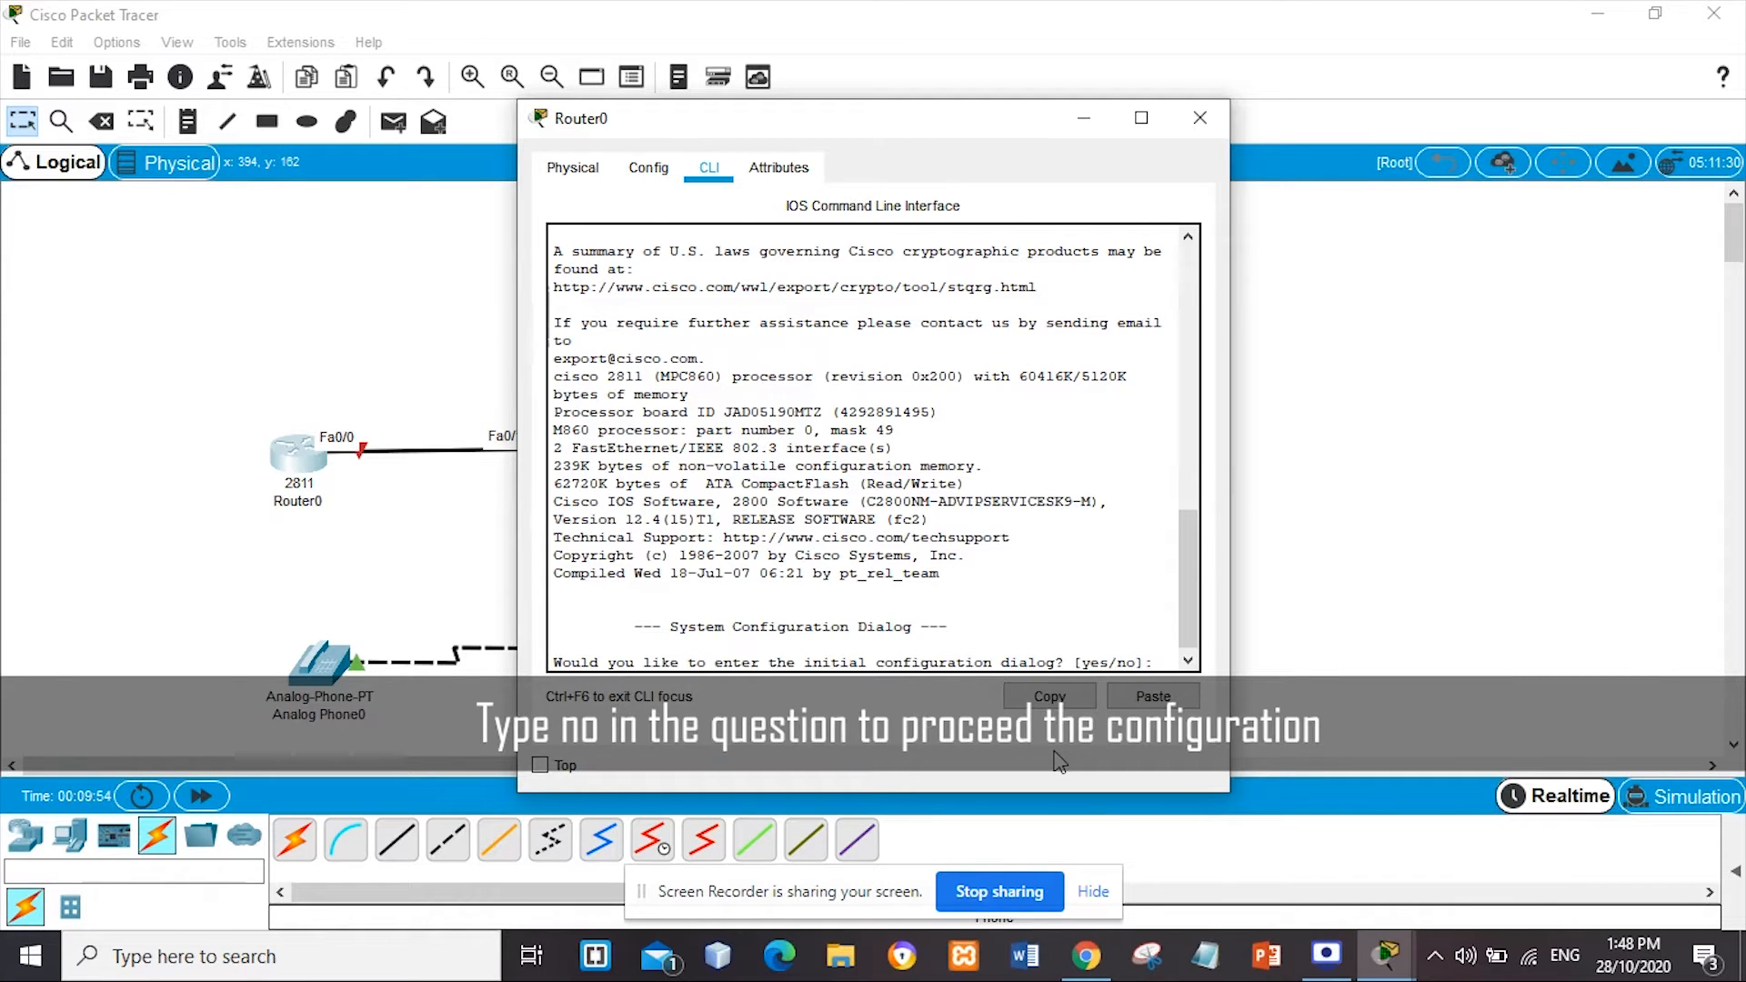
text(no)
key(Return)
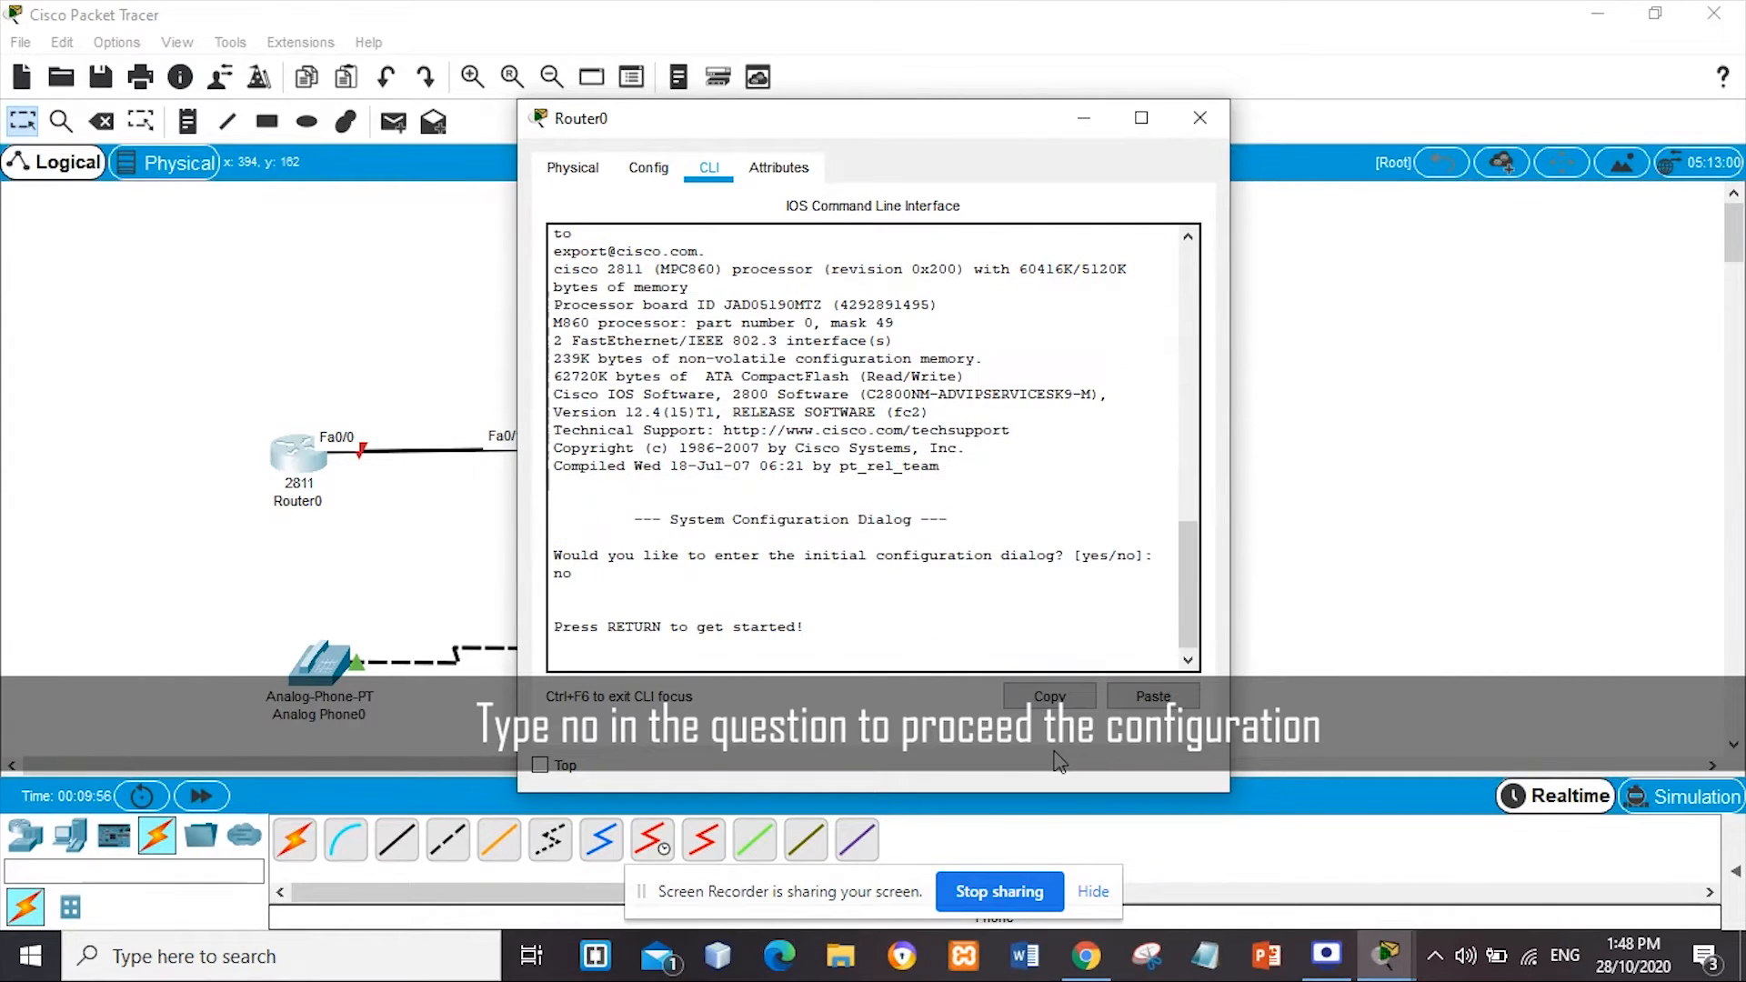
key(Return)
Enter privileged mode with en and global configuration mode with conf t on Router0
text(en)
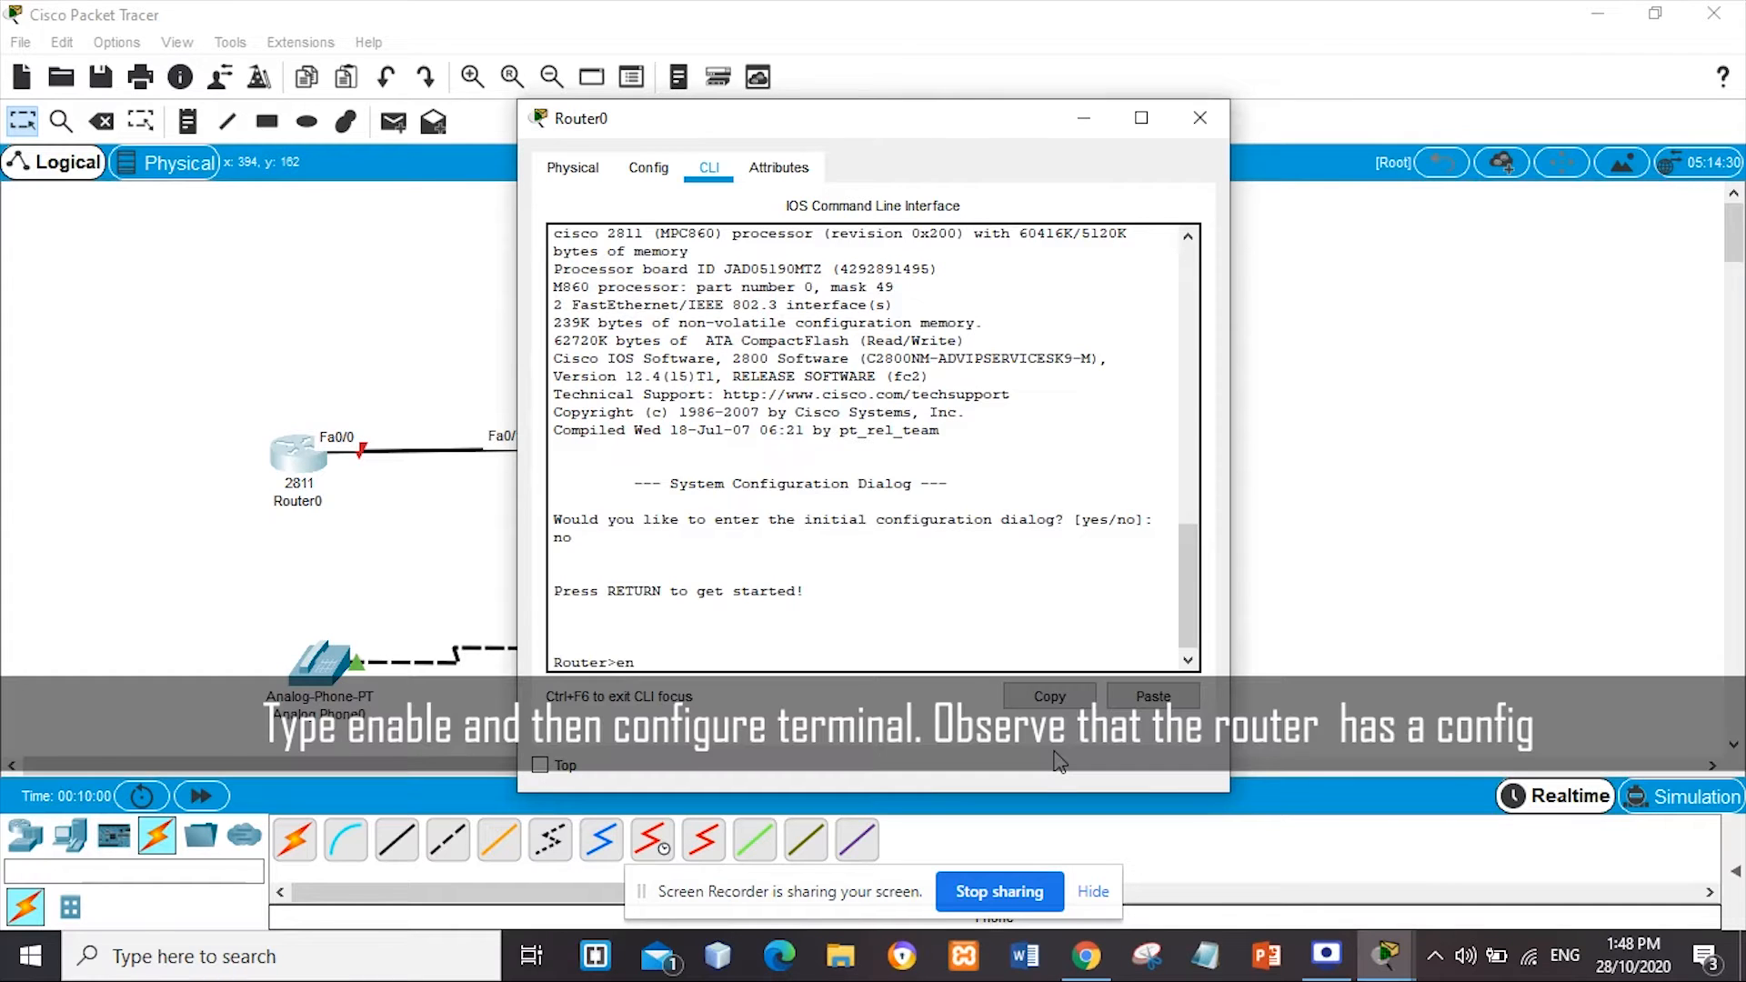
key(Return)
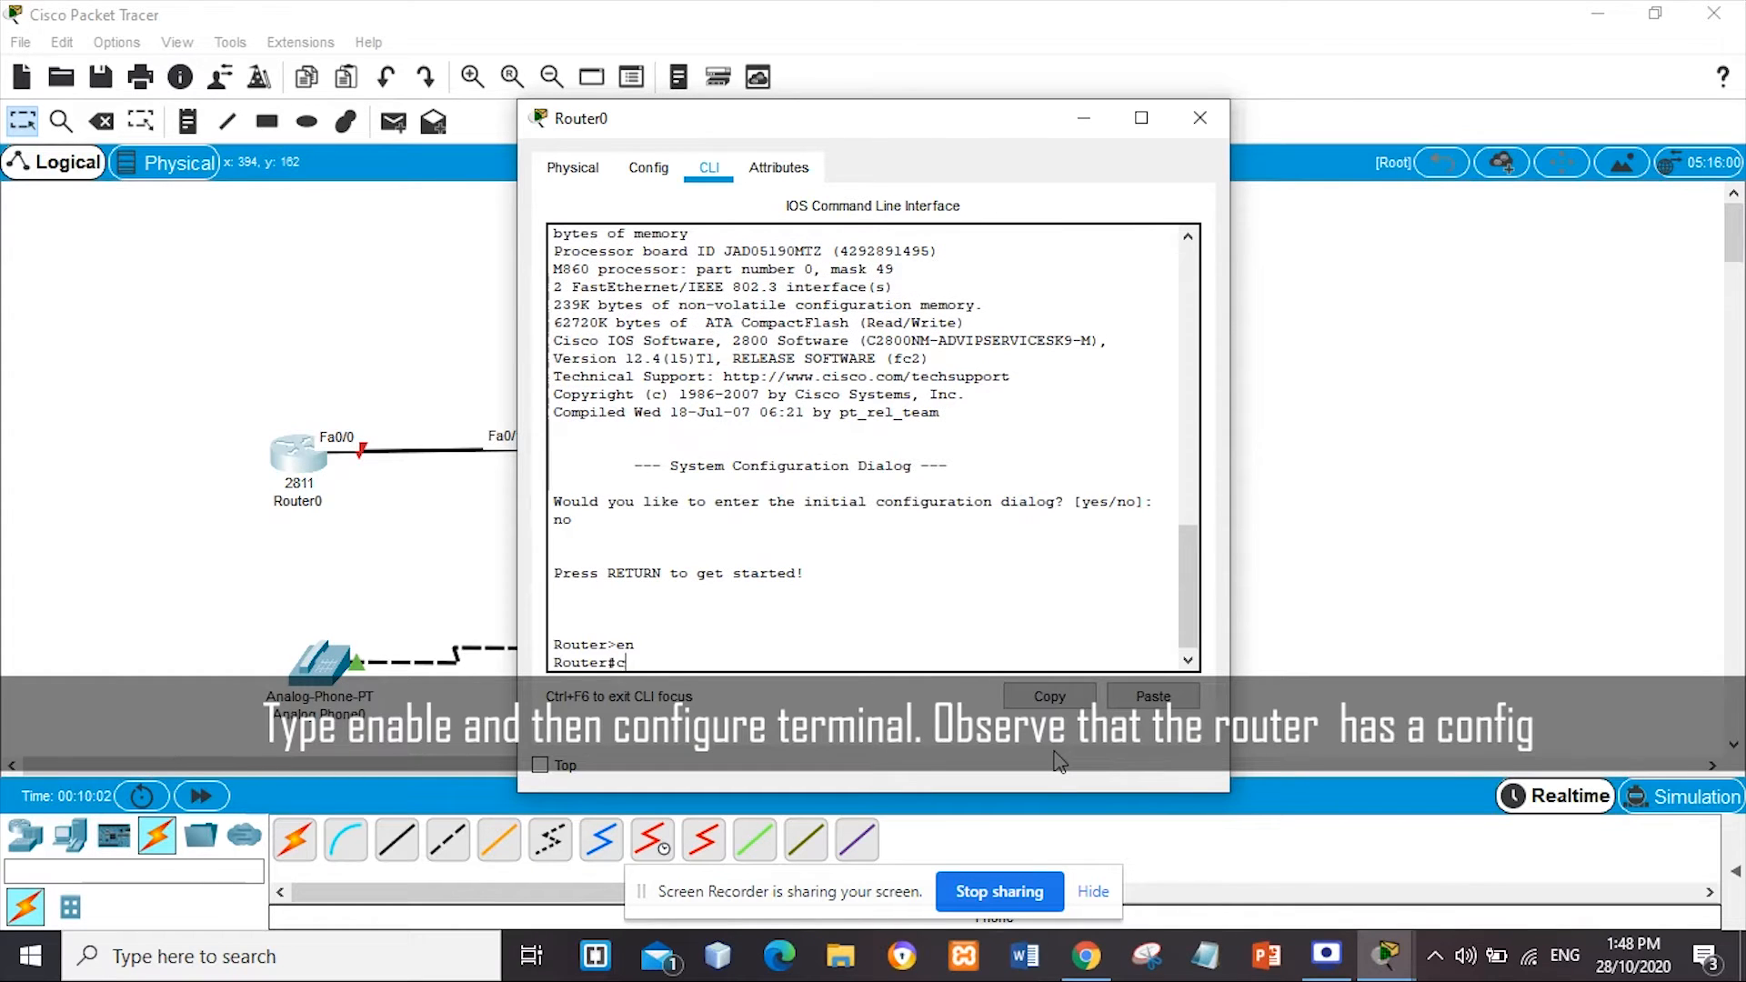
text(conf t)
key(Return)
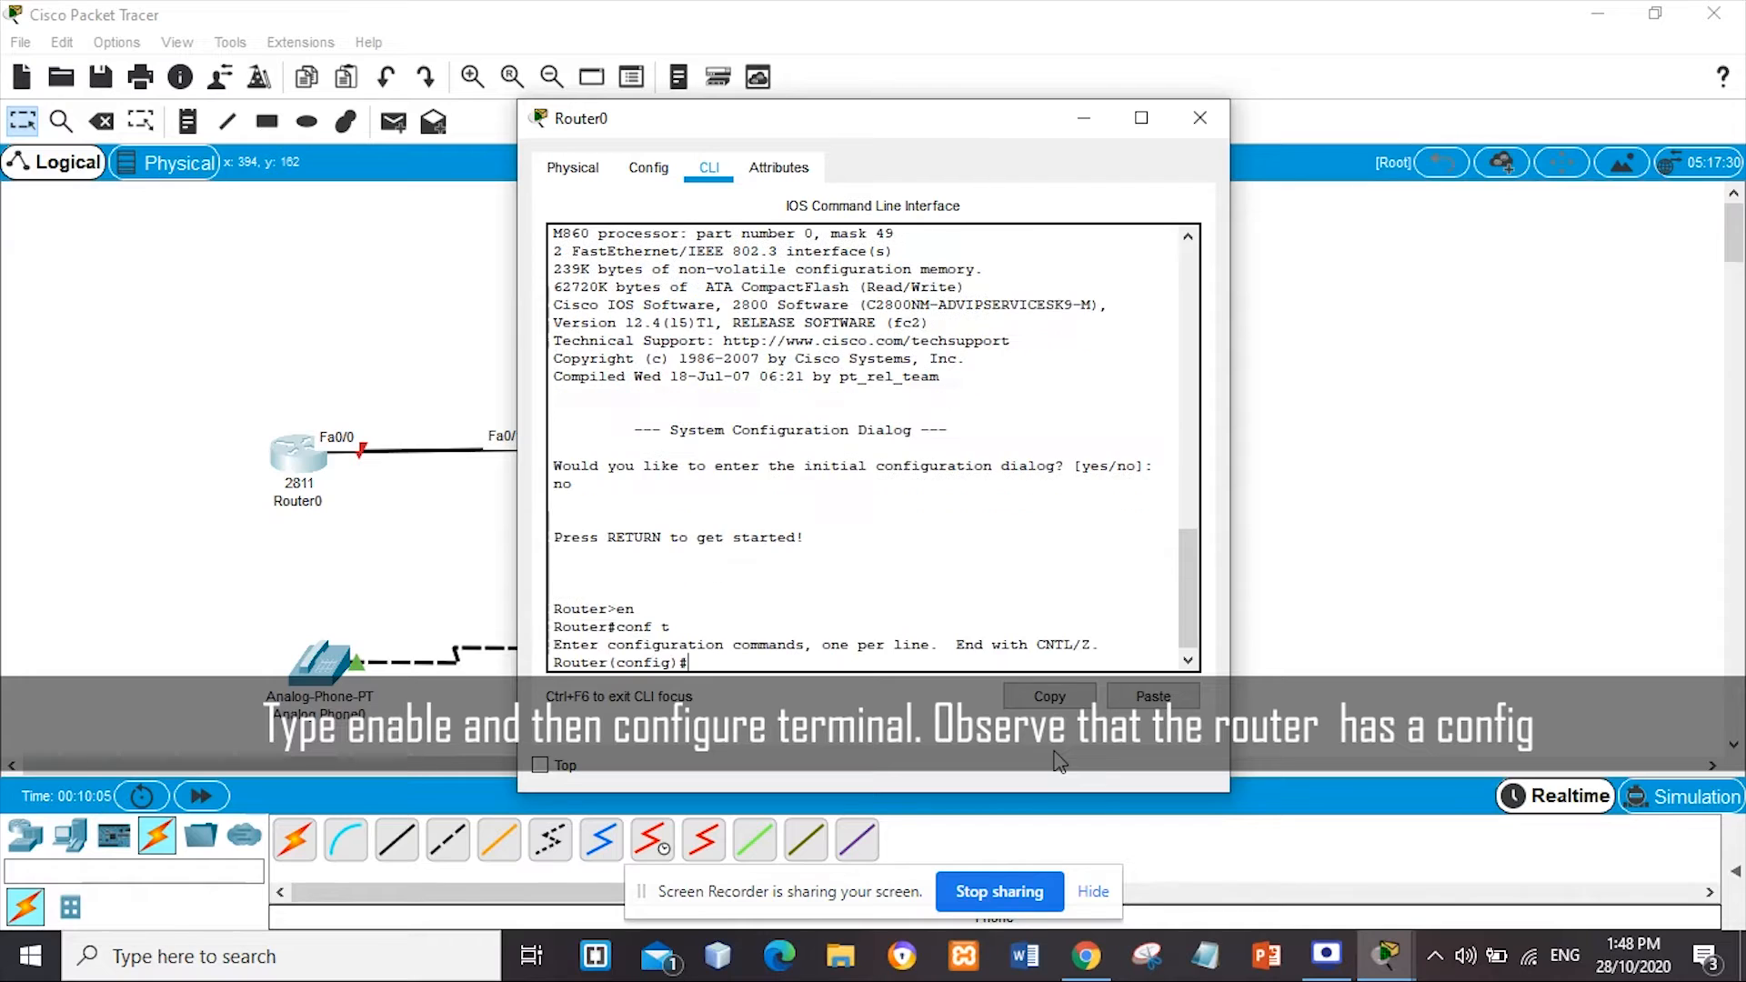
drag(622, 628, 671, 628)
drag(554, 663, 673, 663)
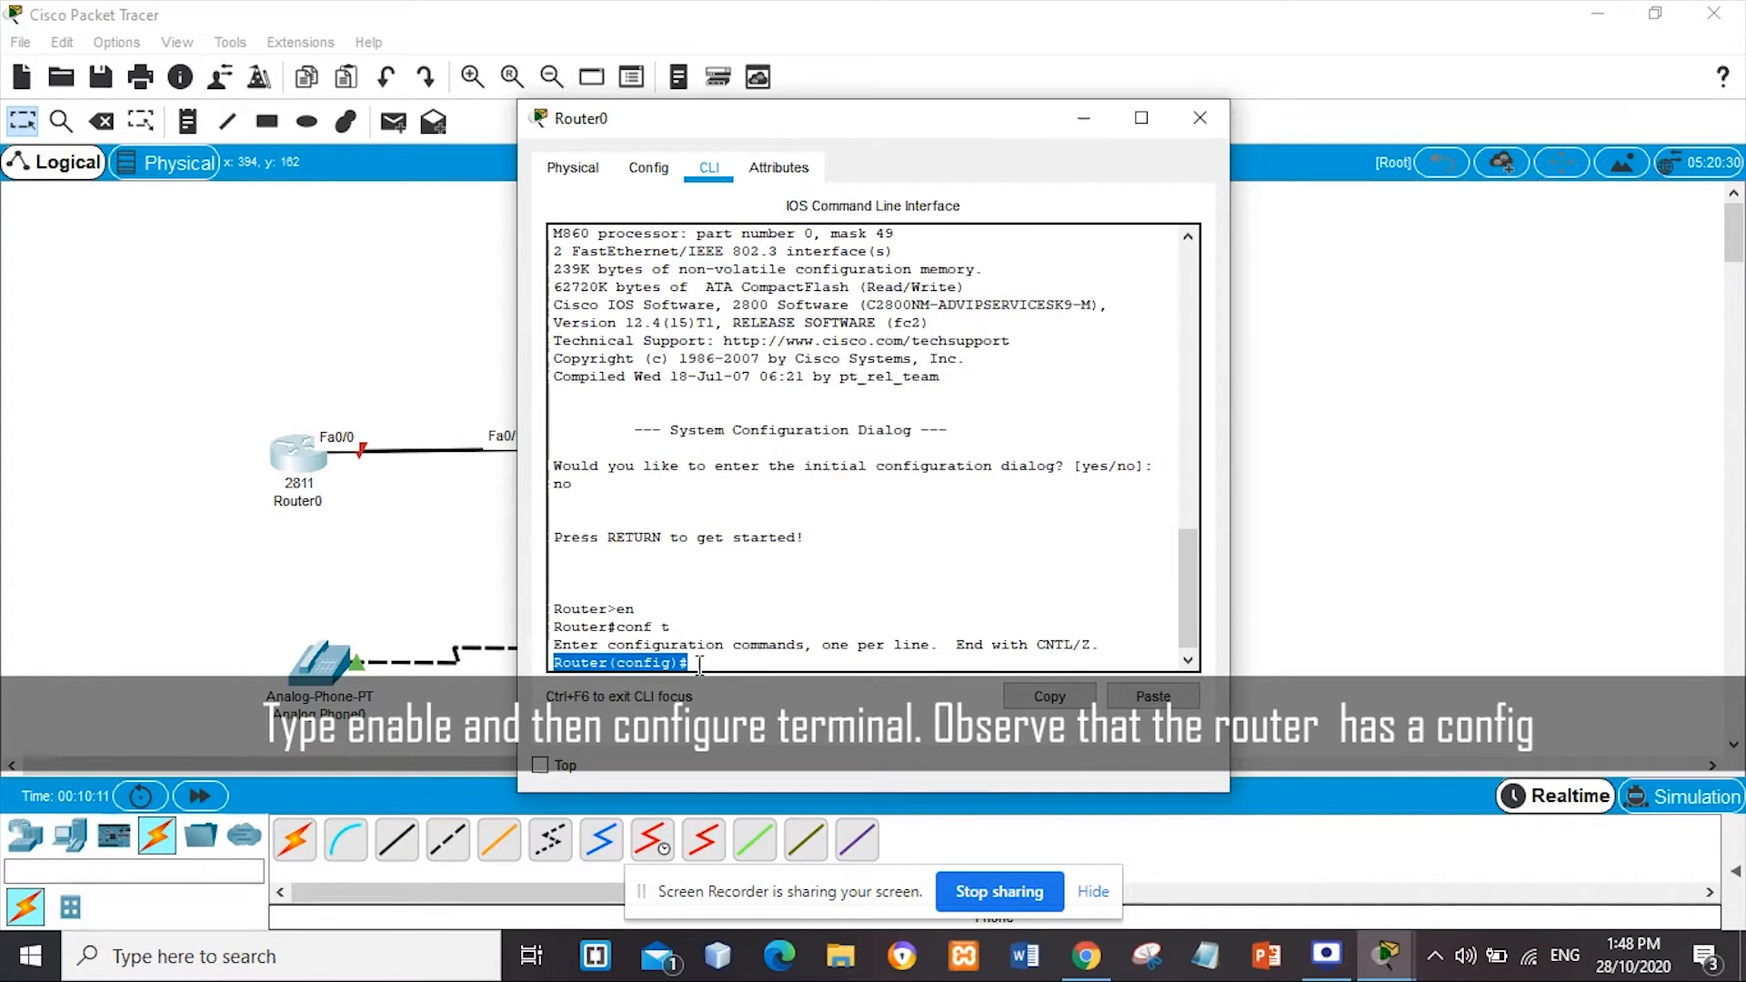
click(699, 665)
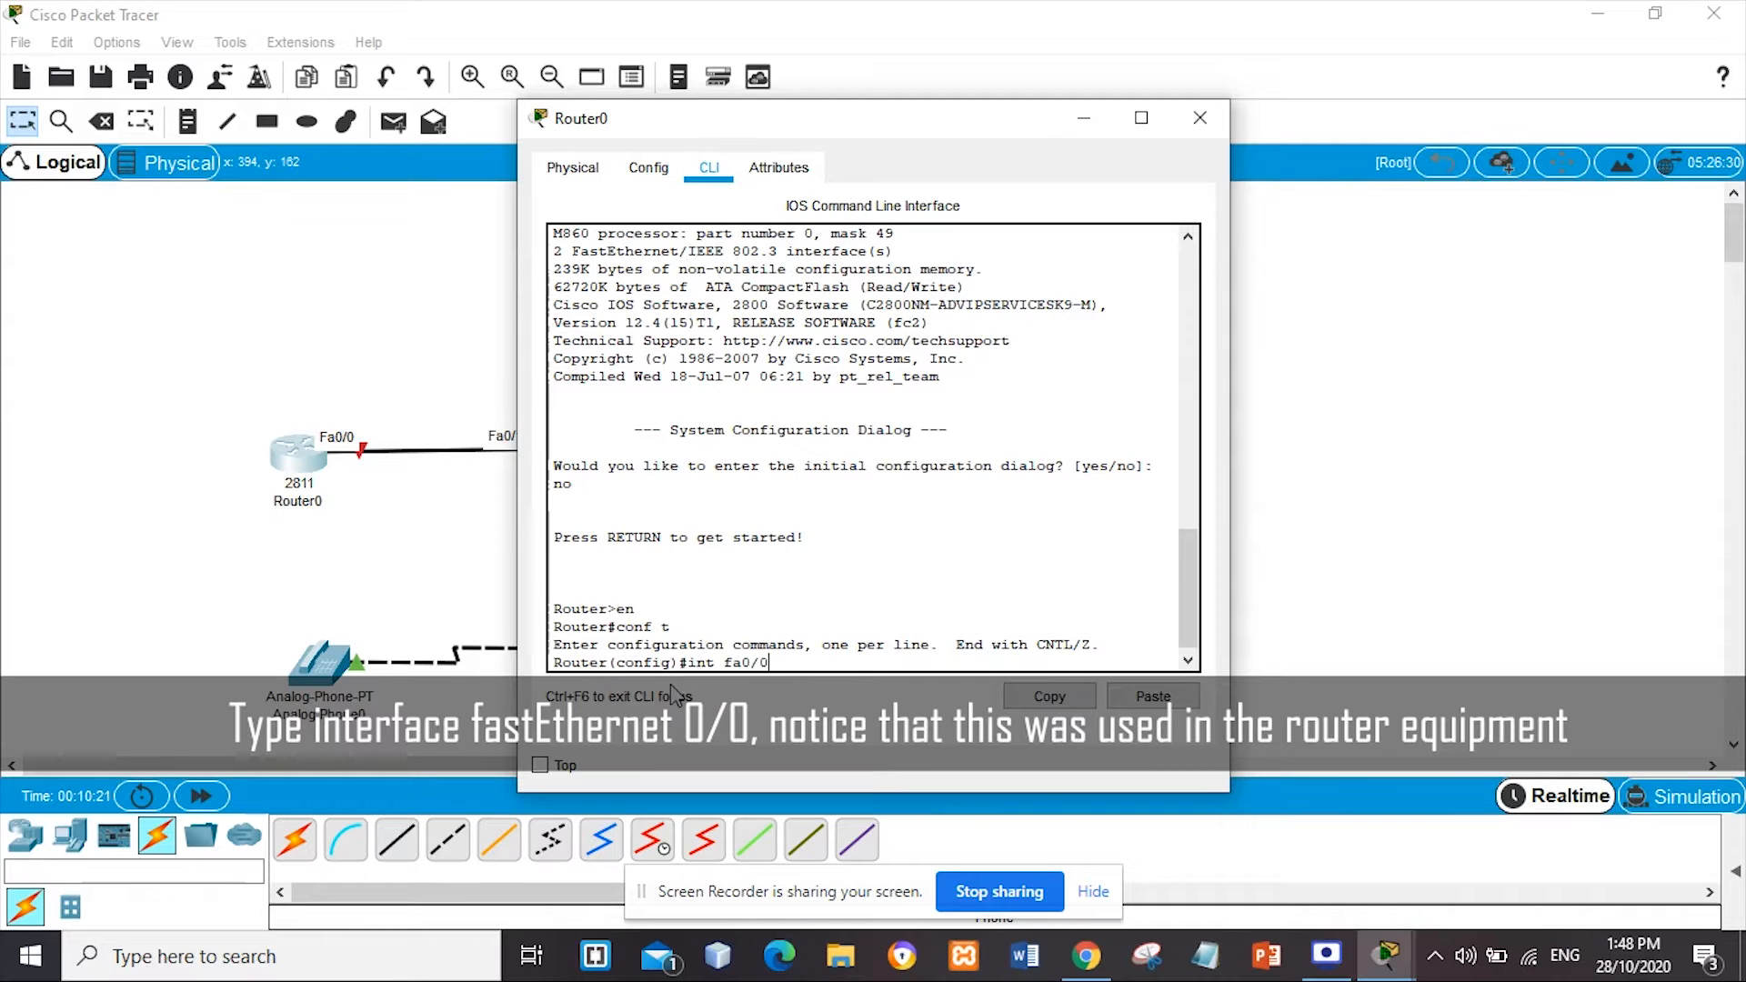
Enter configuration of interface fa0/0 on Router0 and assign it IP address 192.168.70.1 with mask 255.255.255.0
drag(776, 665, 692, 665)
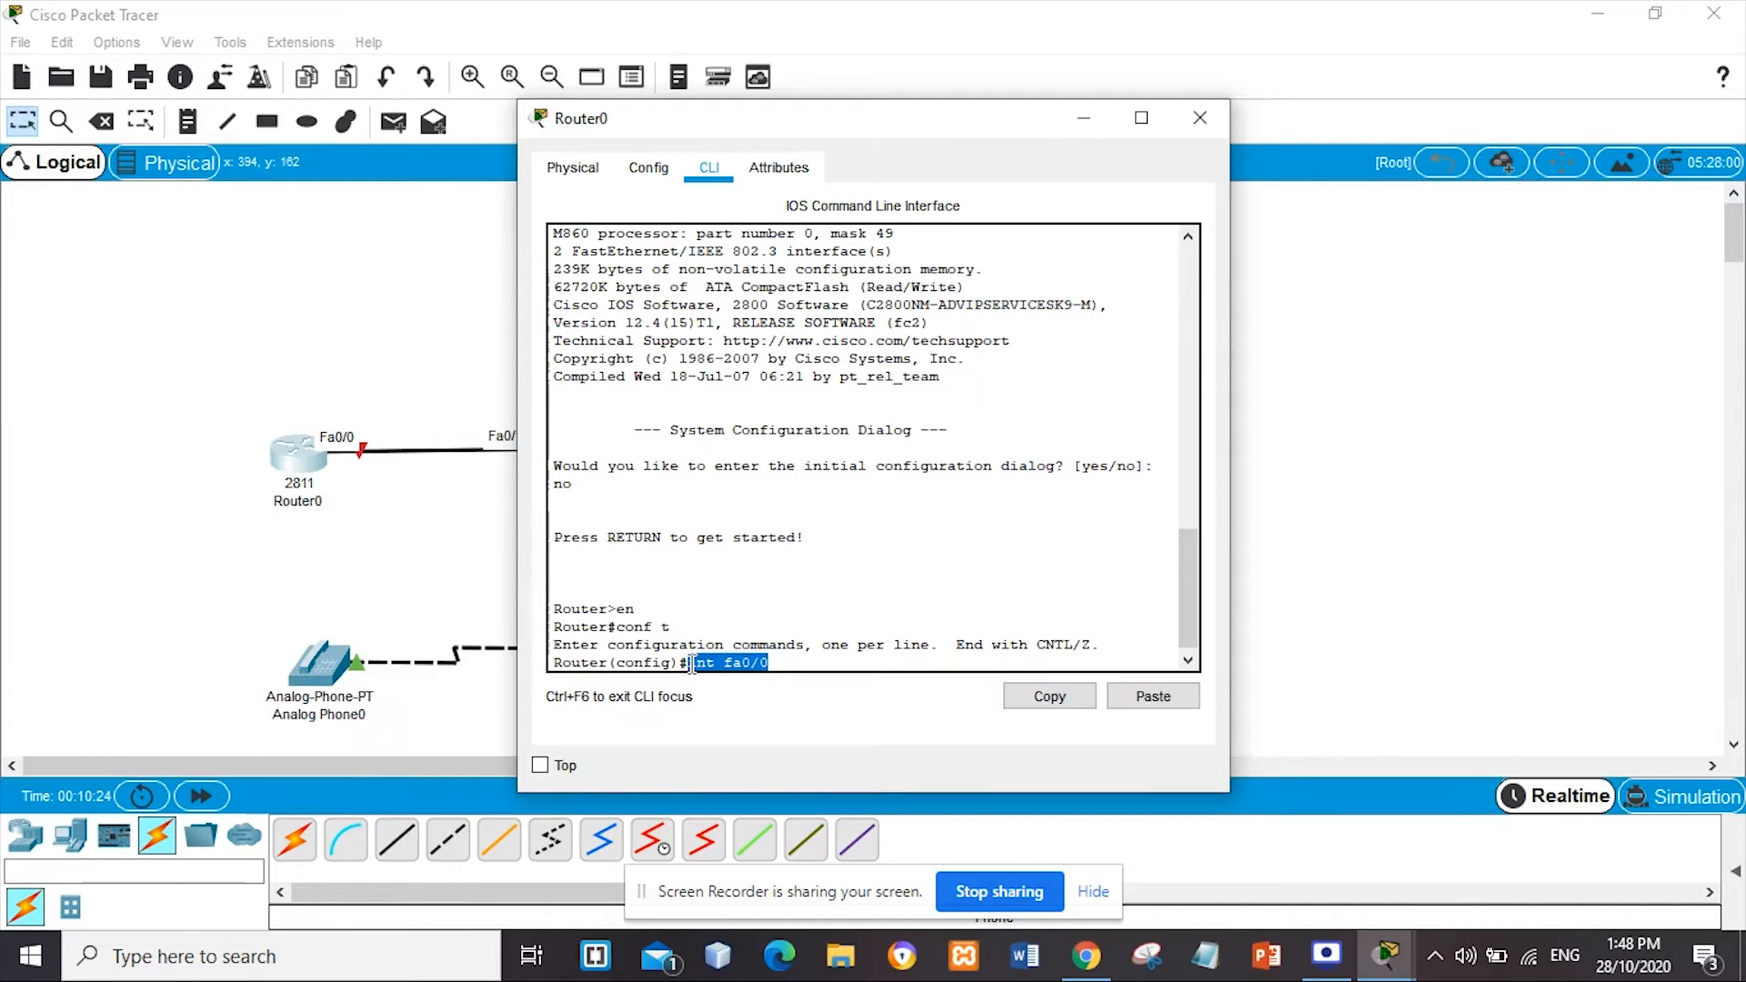
click(693, 665)
key(Return)
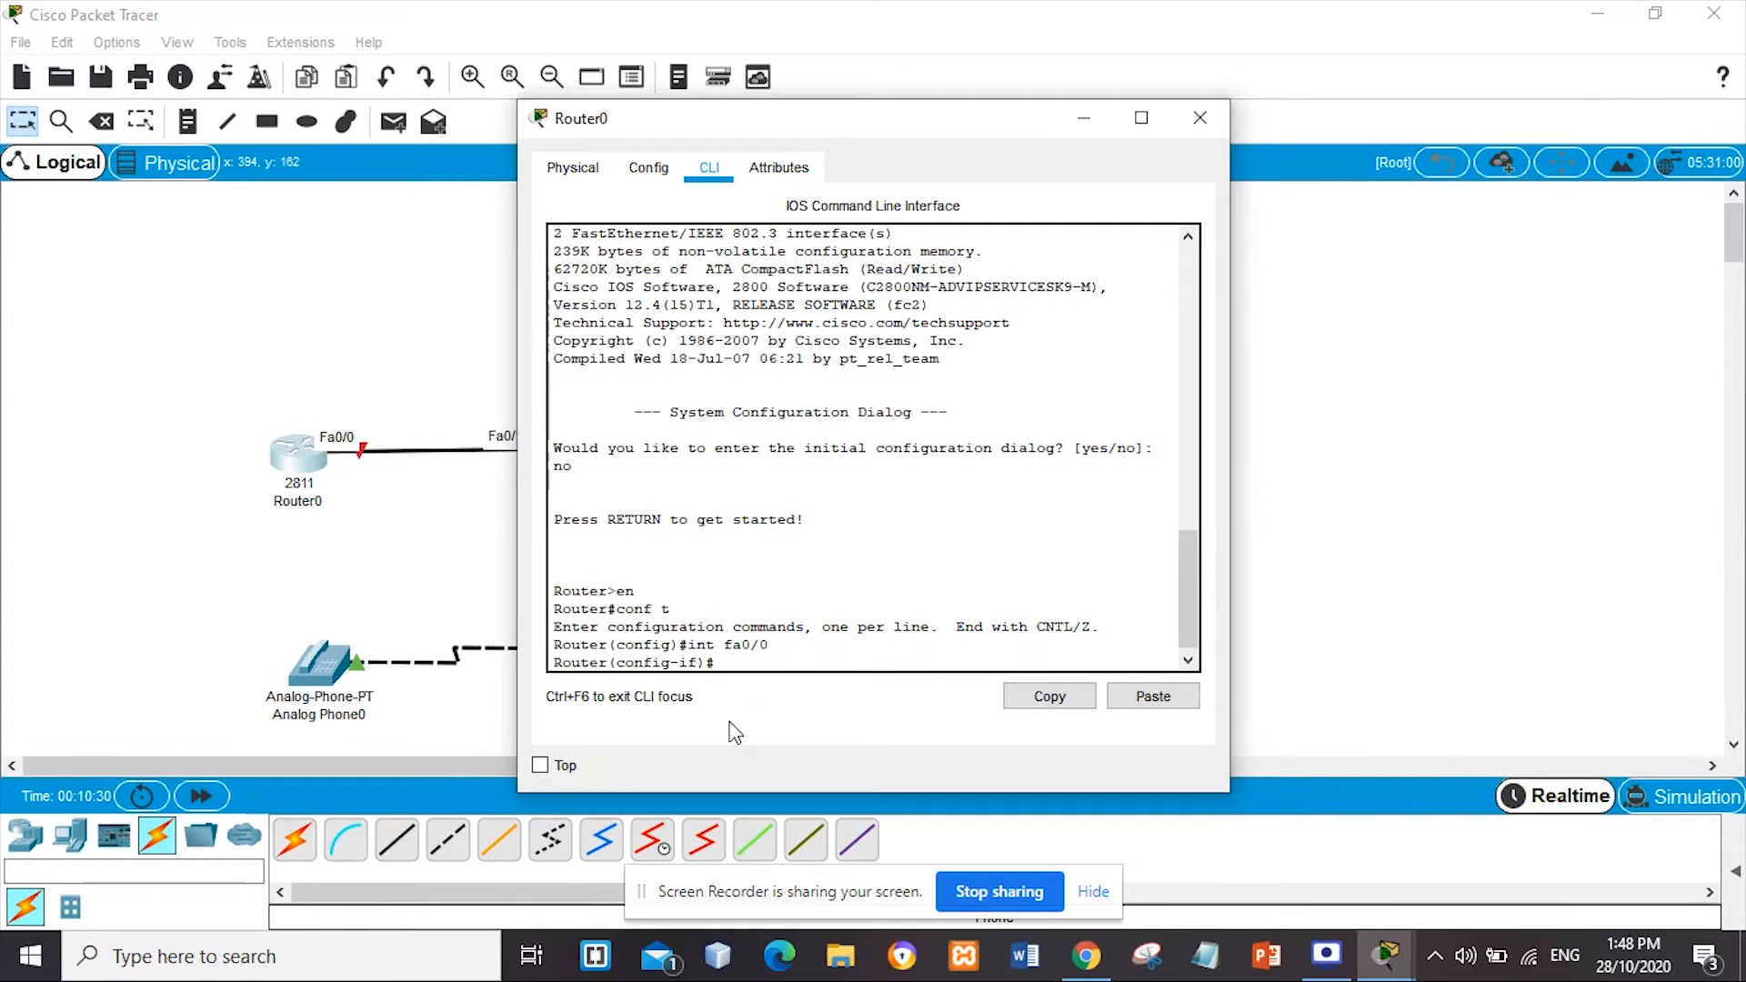
text(ip a)
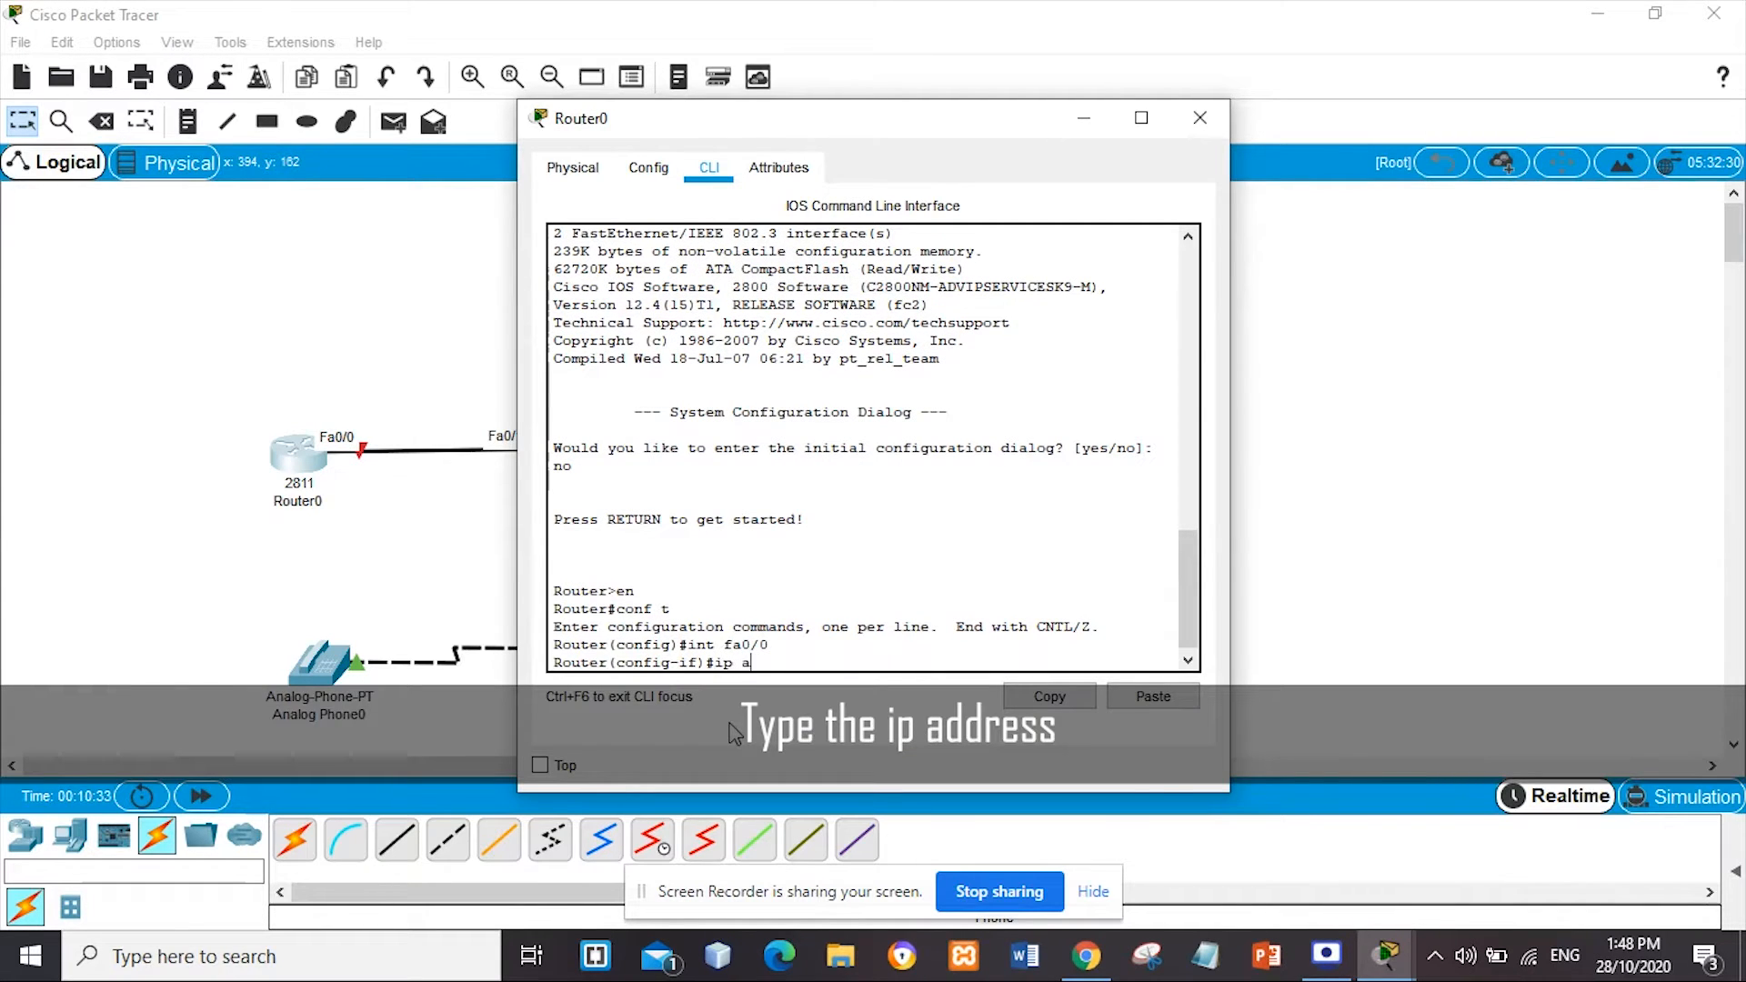
text(ddress)
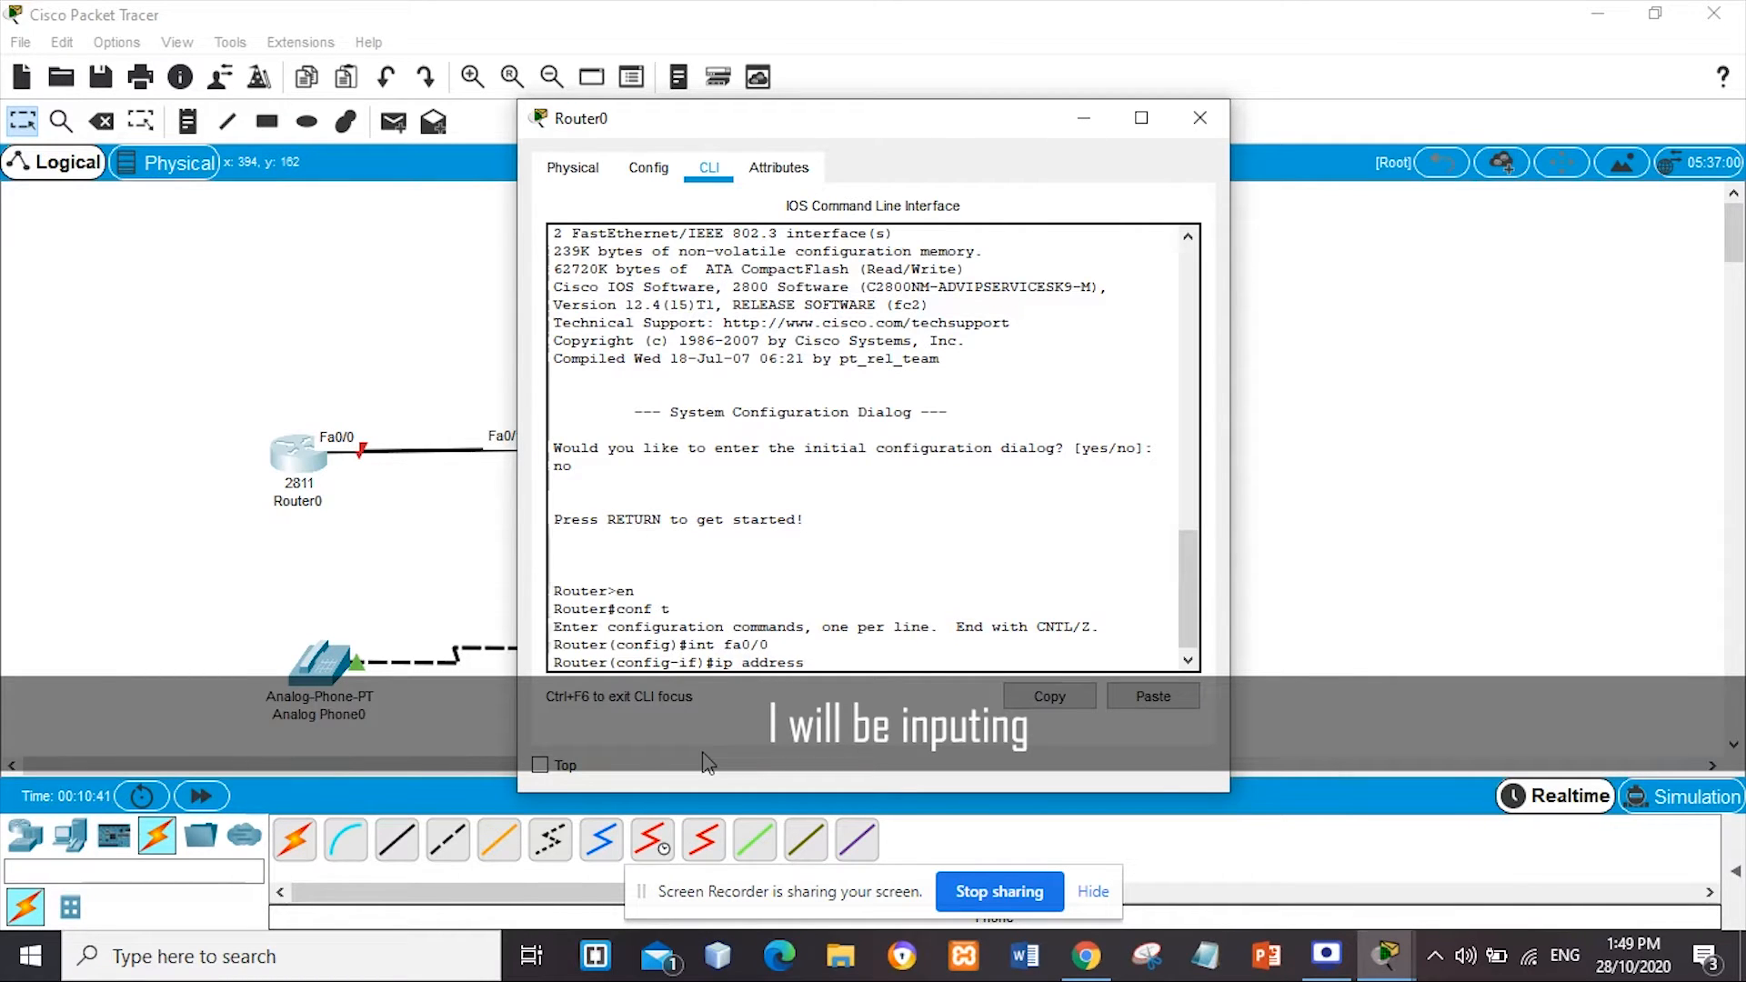
text(192.168.70.1)
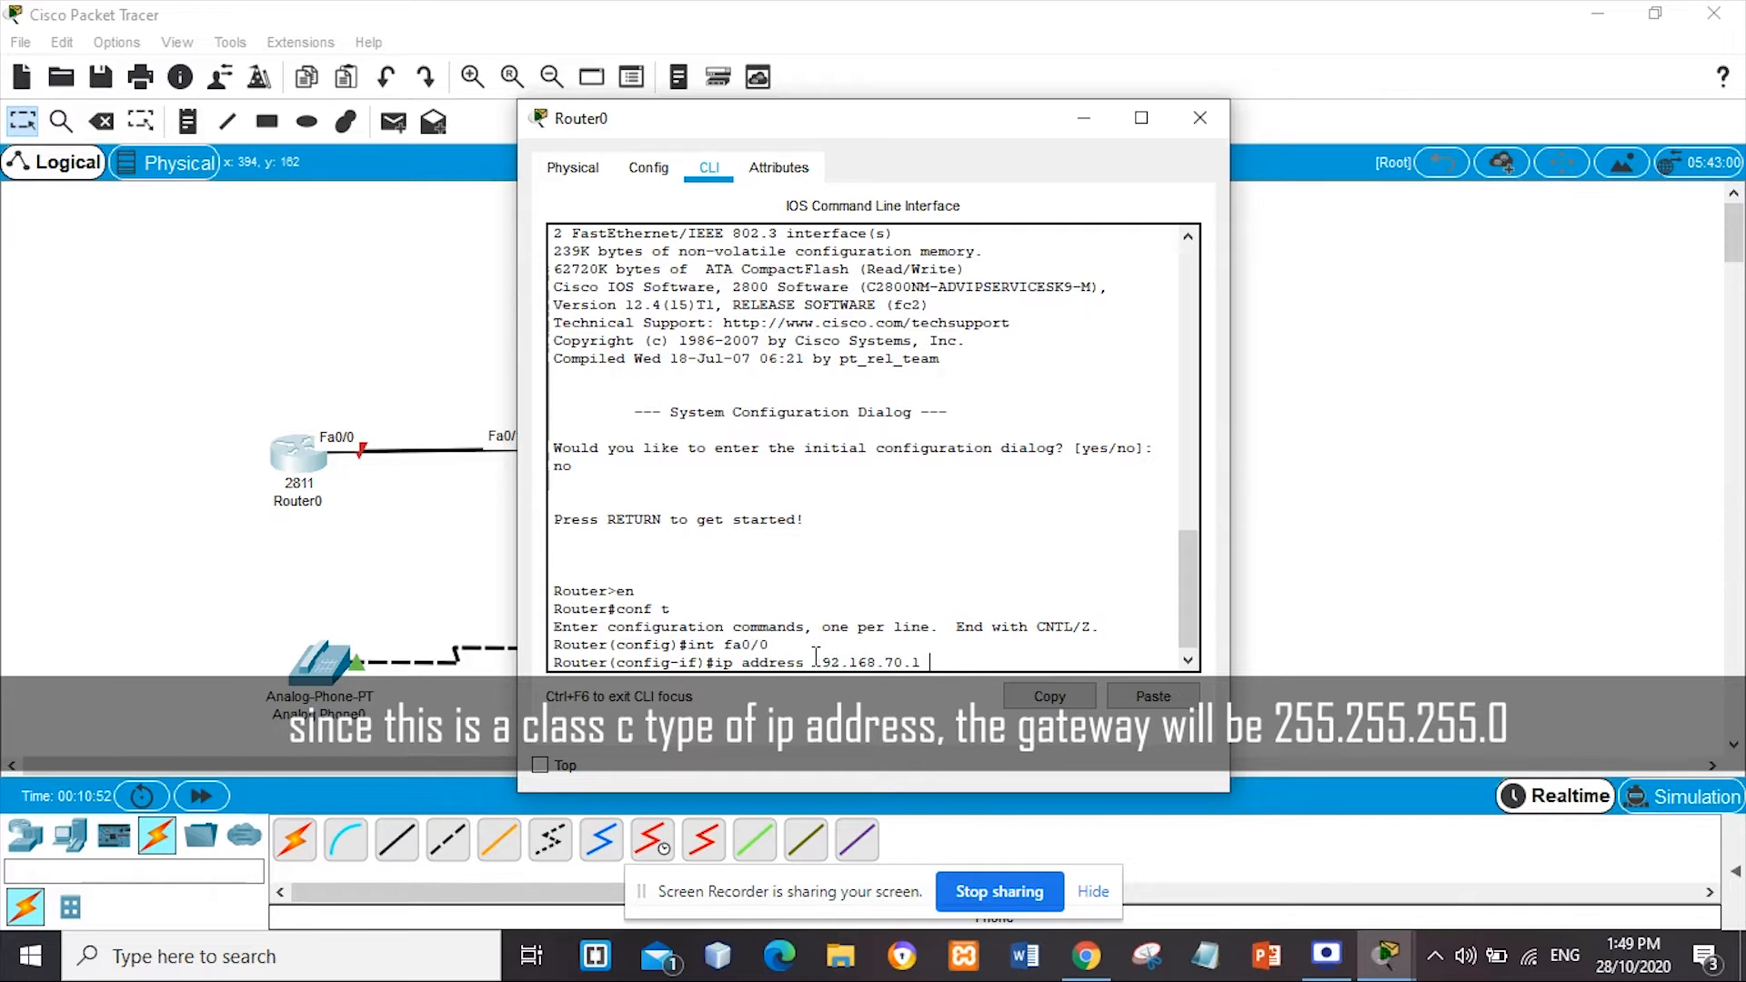
drag(813, 664, 951, 656)
click(945, 662)
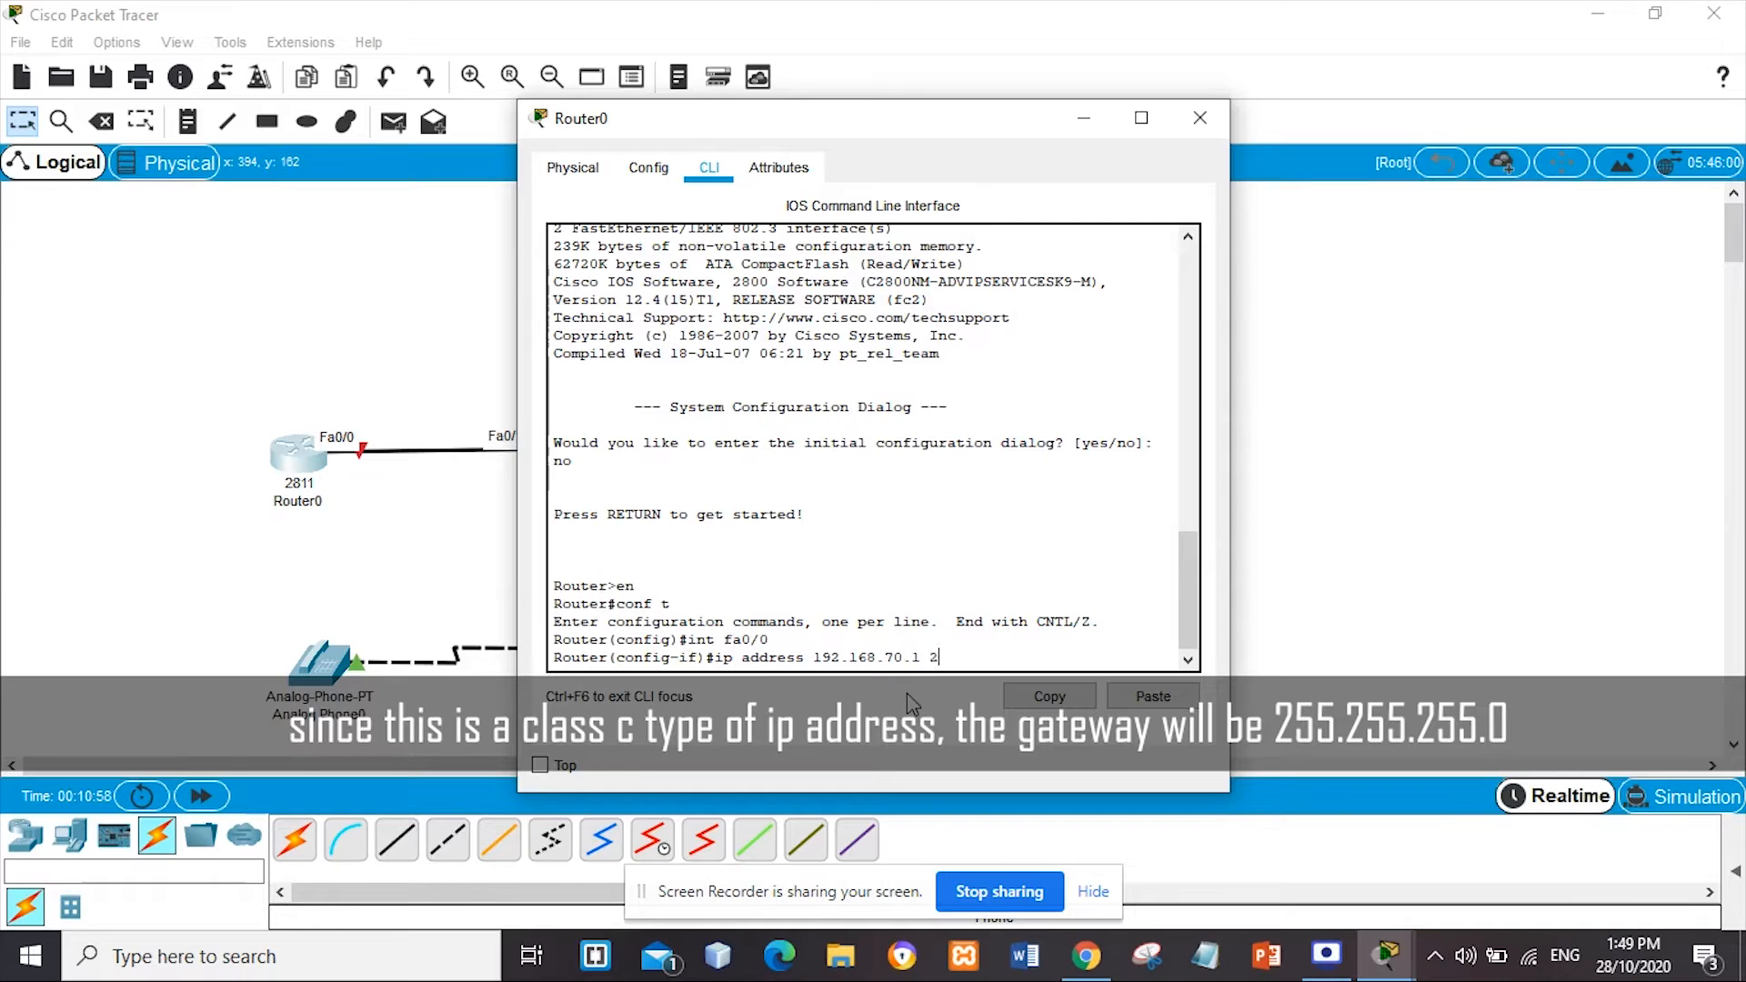
text(255.255.255)
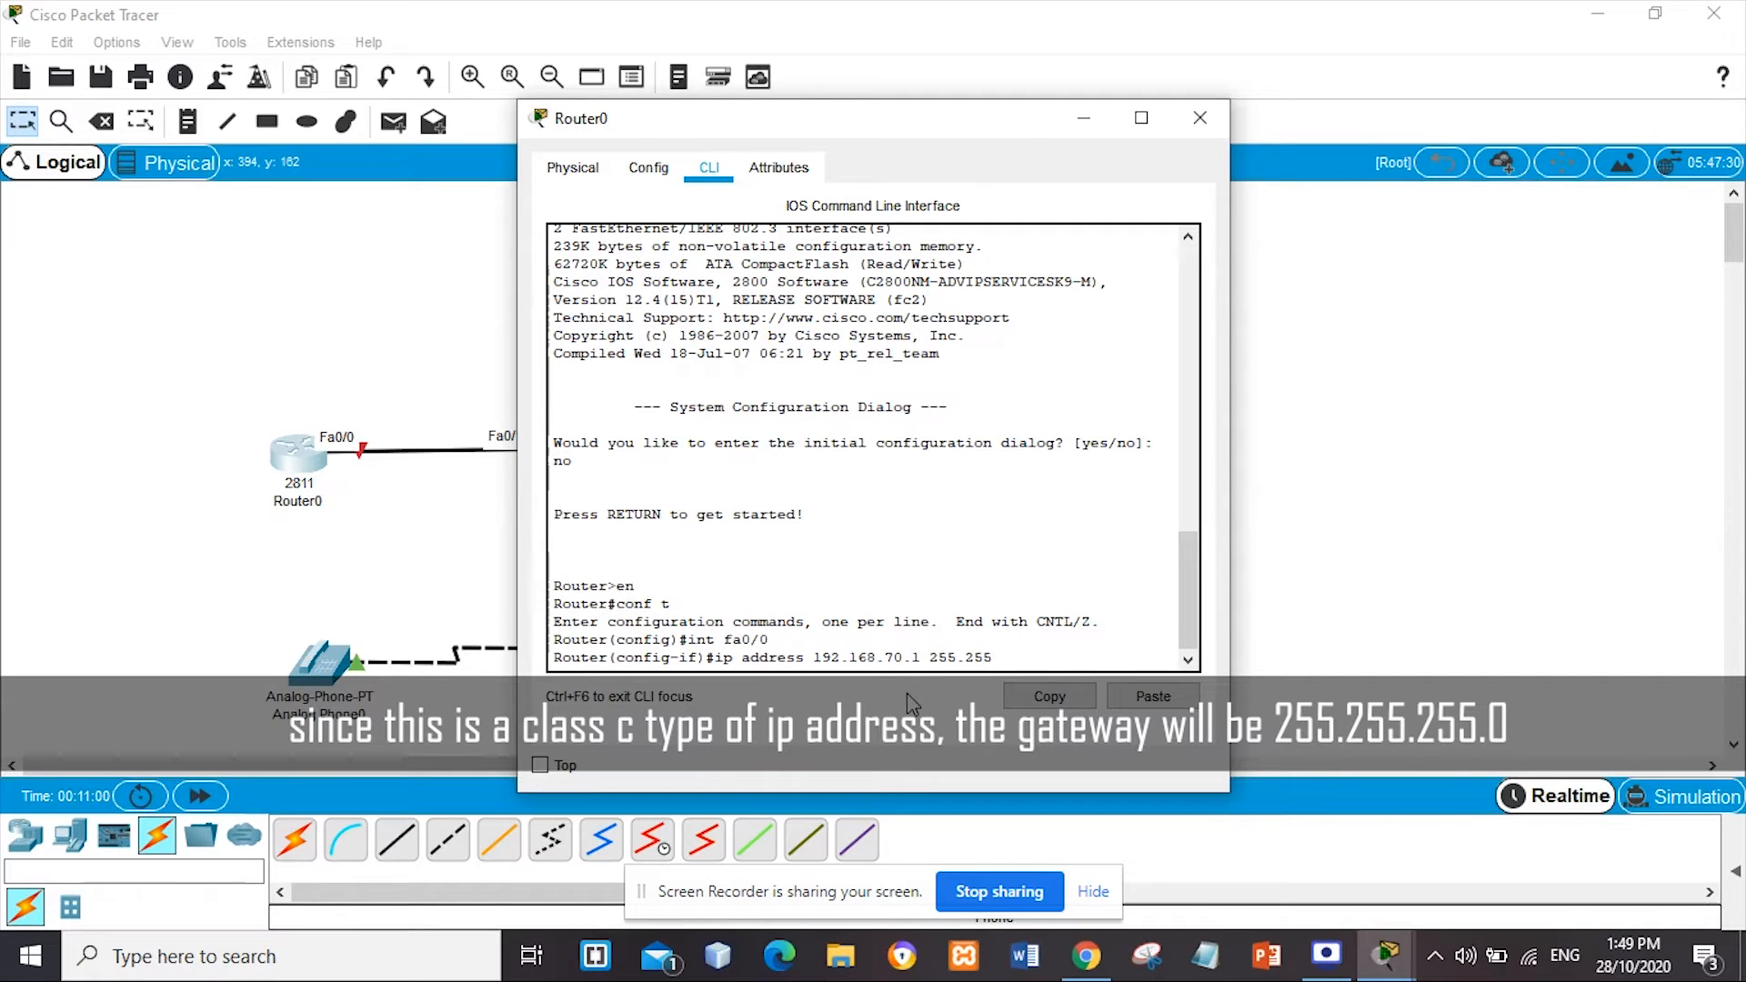
text(.0)
key(Return)
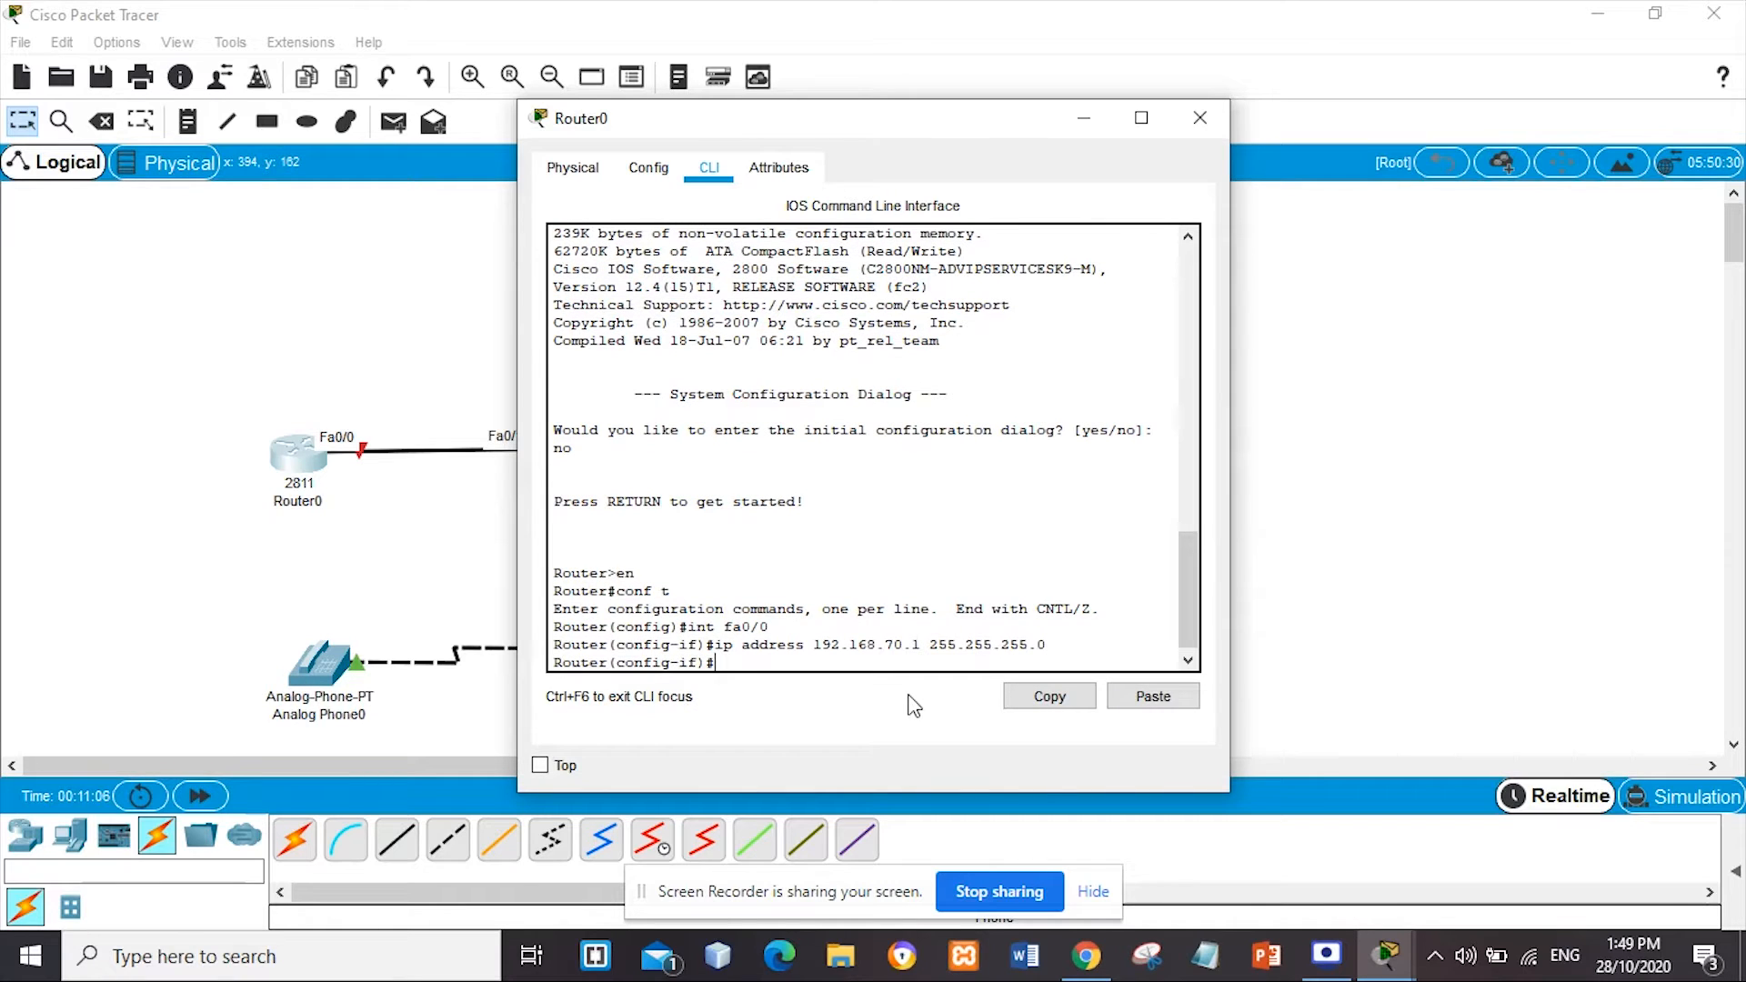
Enable interface fa0/0 with no shutdown and exit to global configuration mode
text(no shutdo)
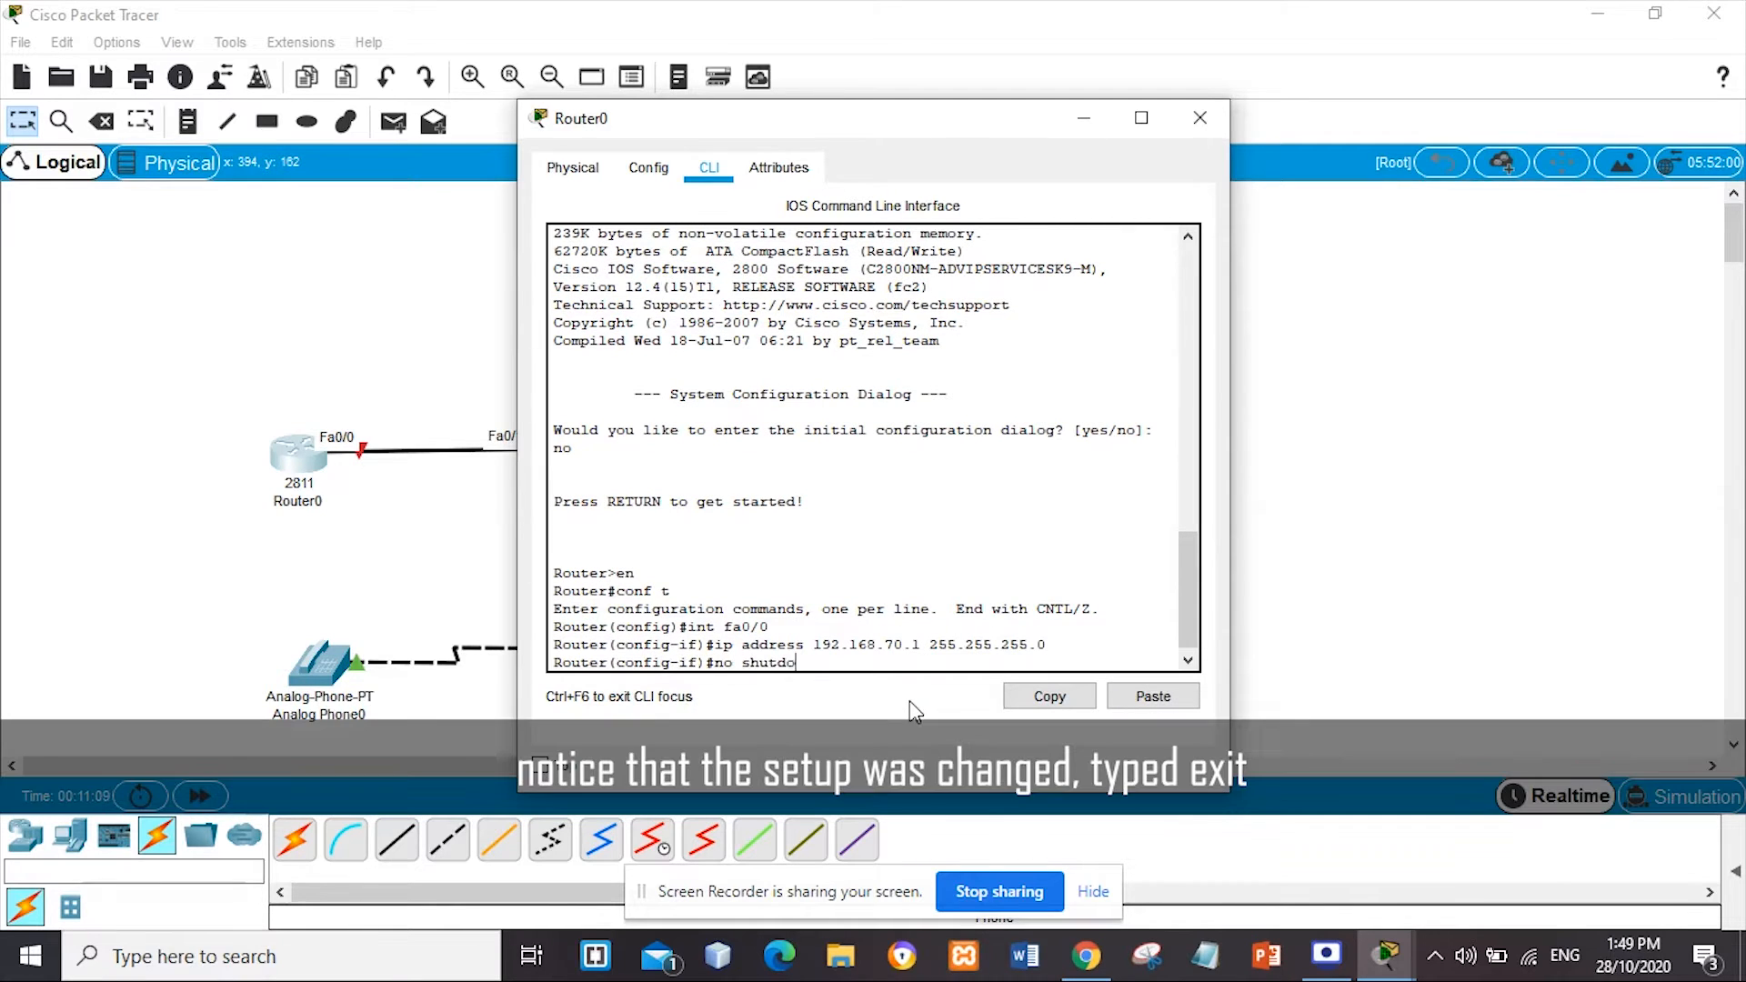
text(wn)
key(Return)
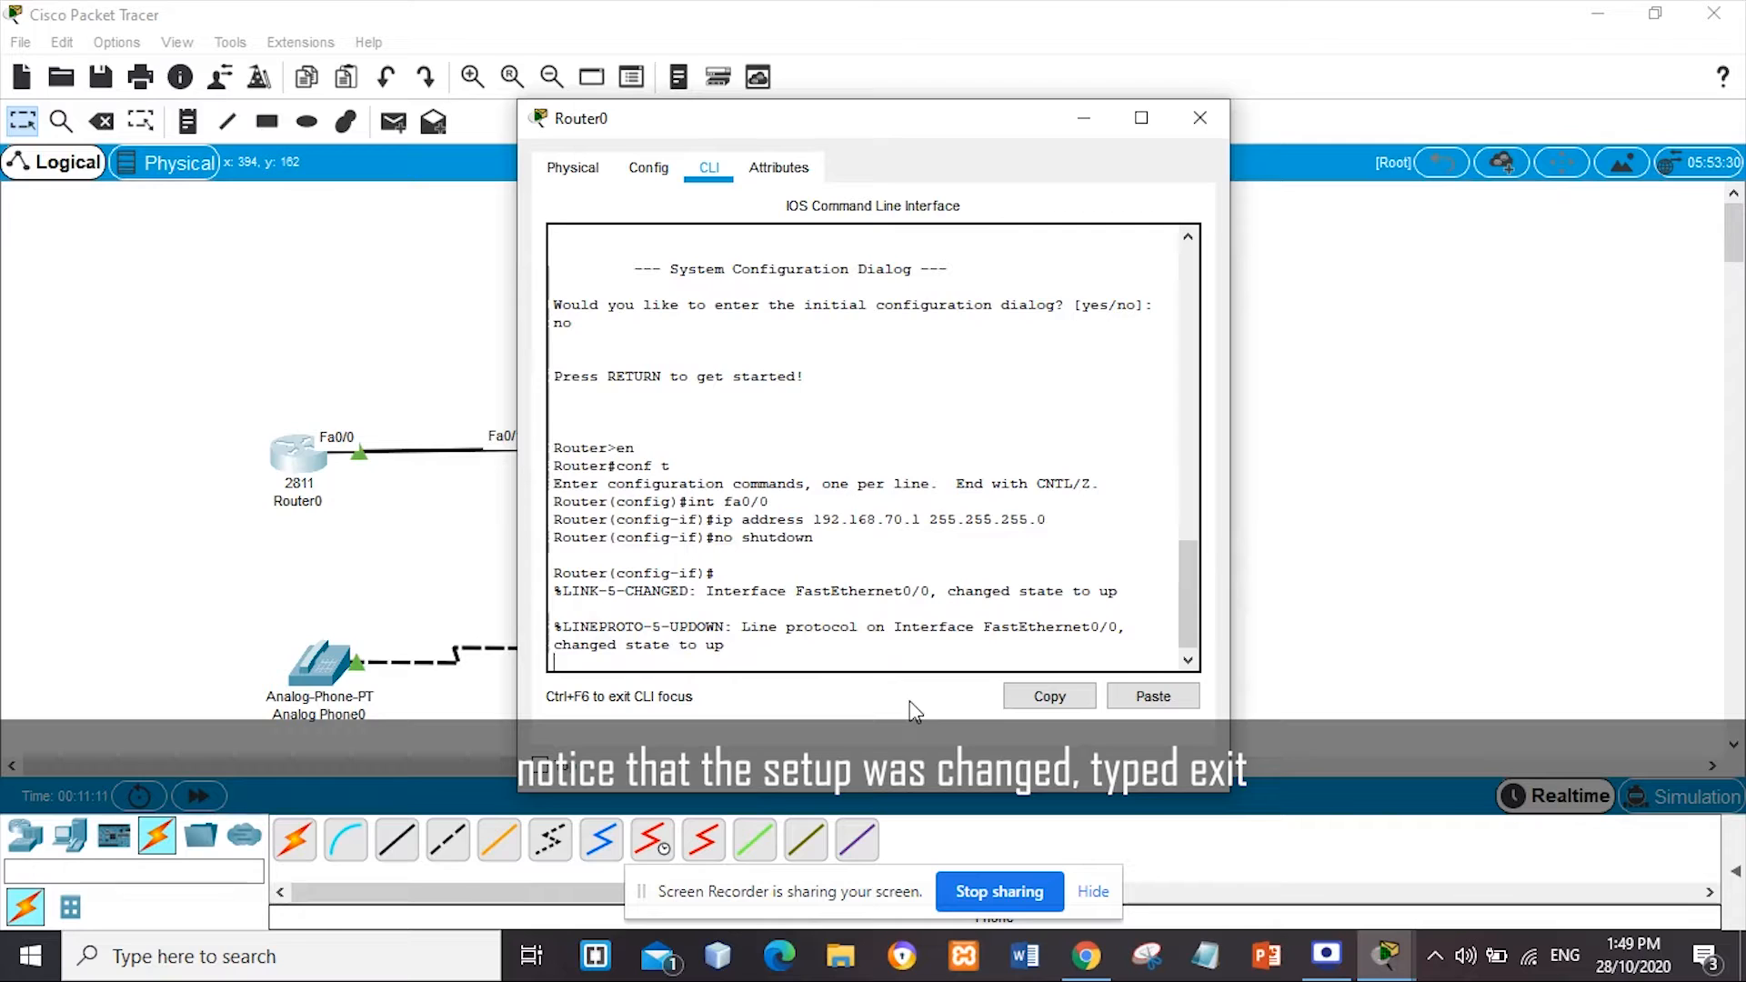
key(Return)
text(exit)
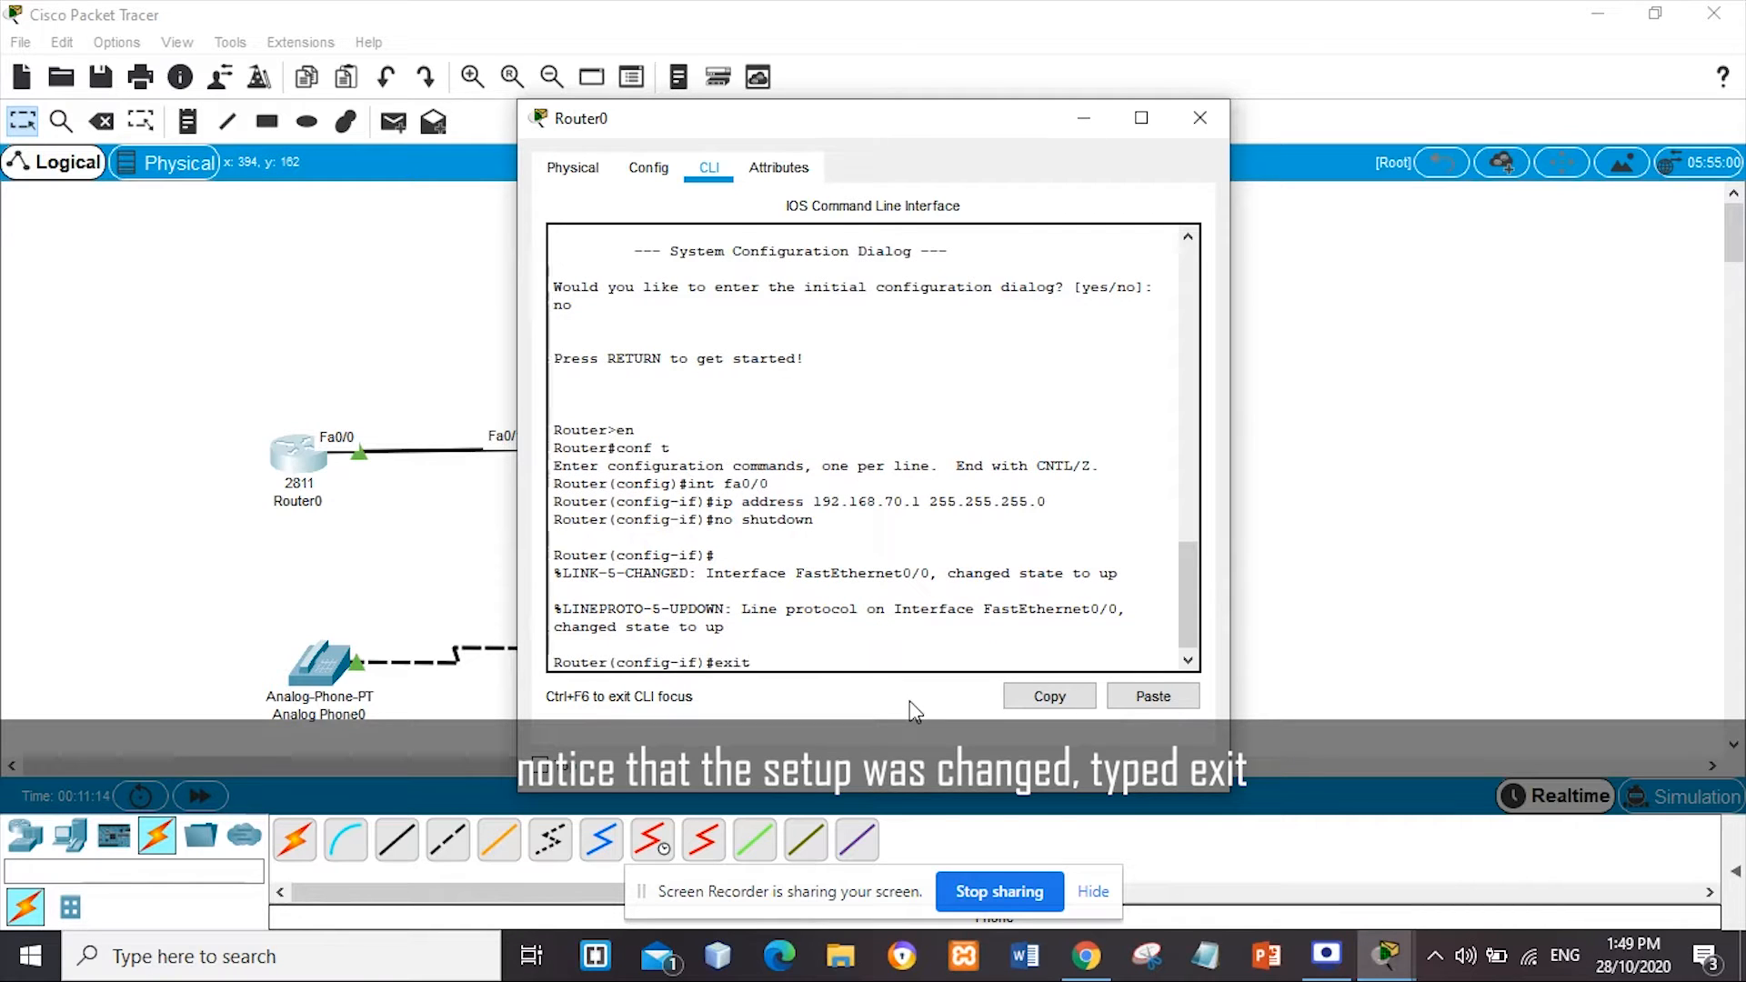
key(Return)
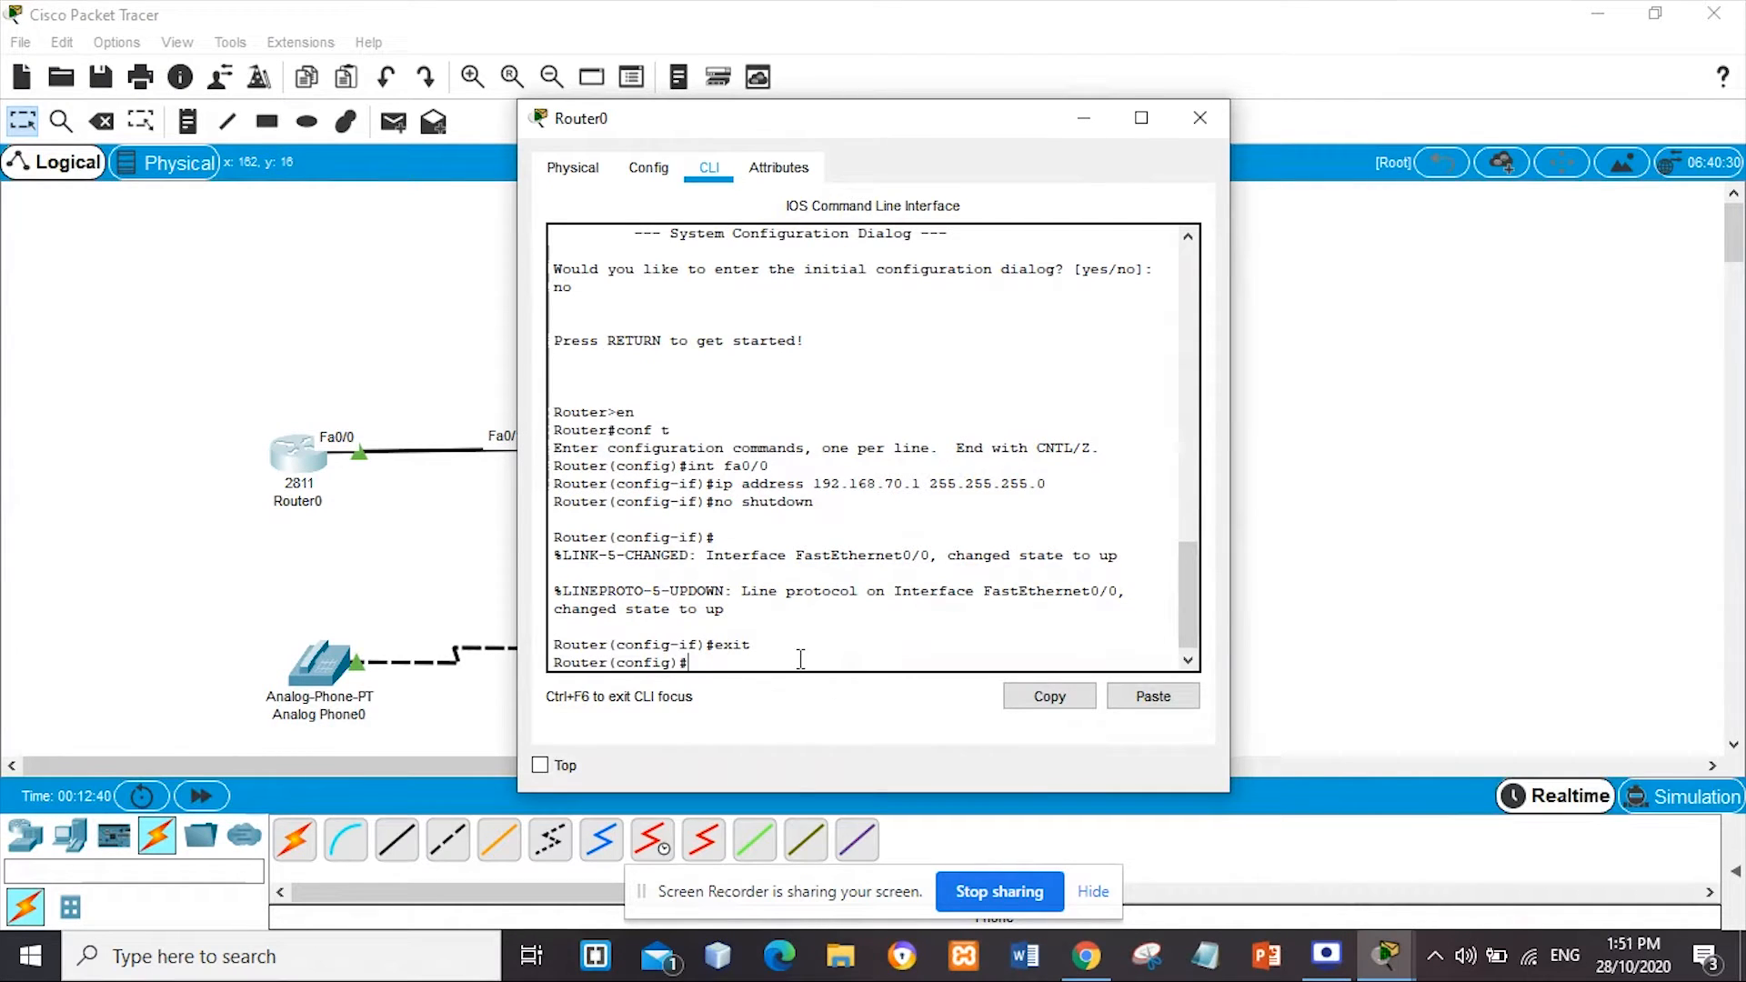
Create the DHCP pool VOICE on Router0 with network 192.168.70.0 and mask 255.255.255.0
text(ip dhcp pool VOI)
text(CE)
key(Return)
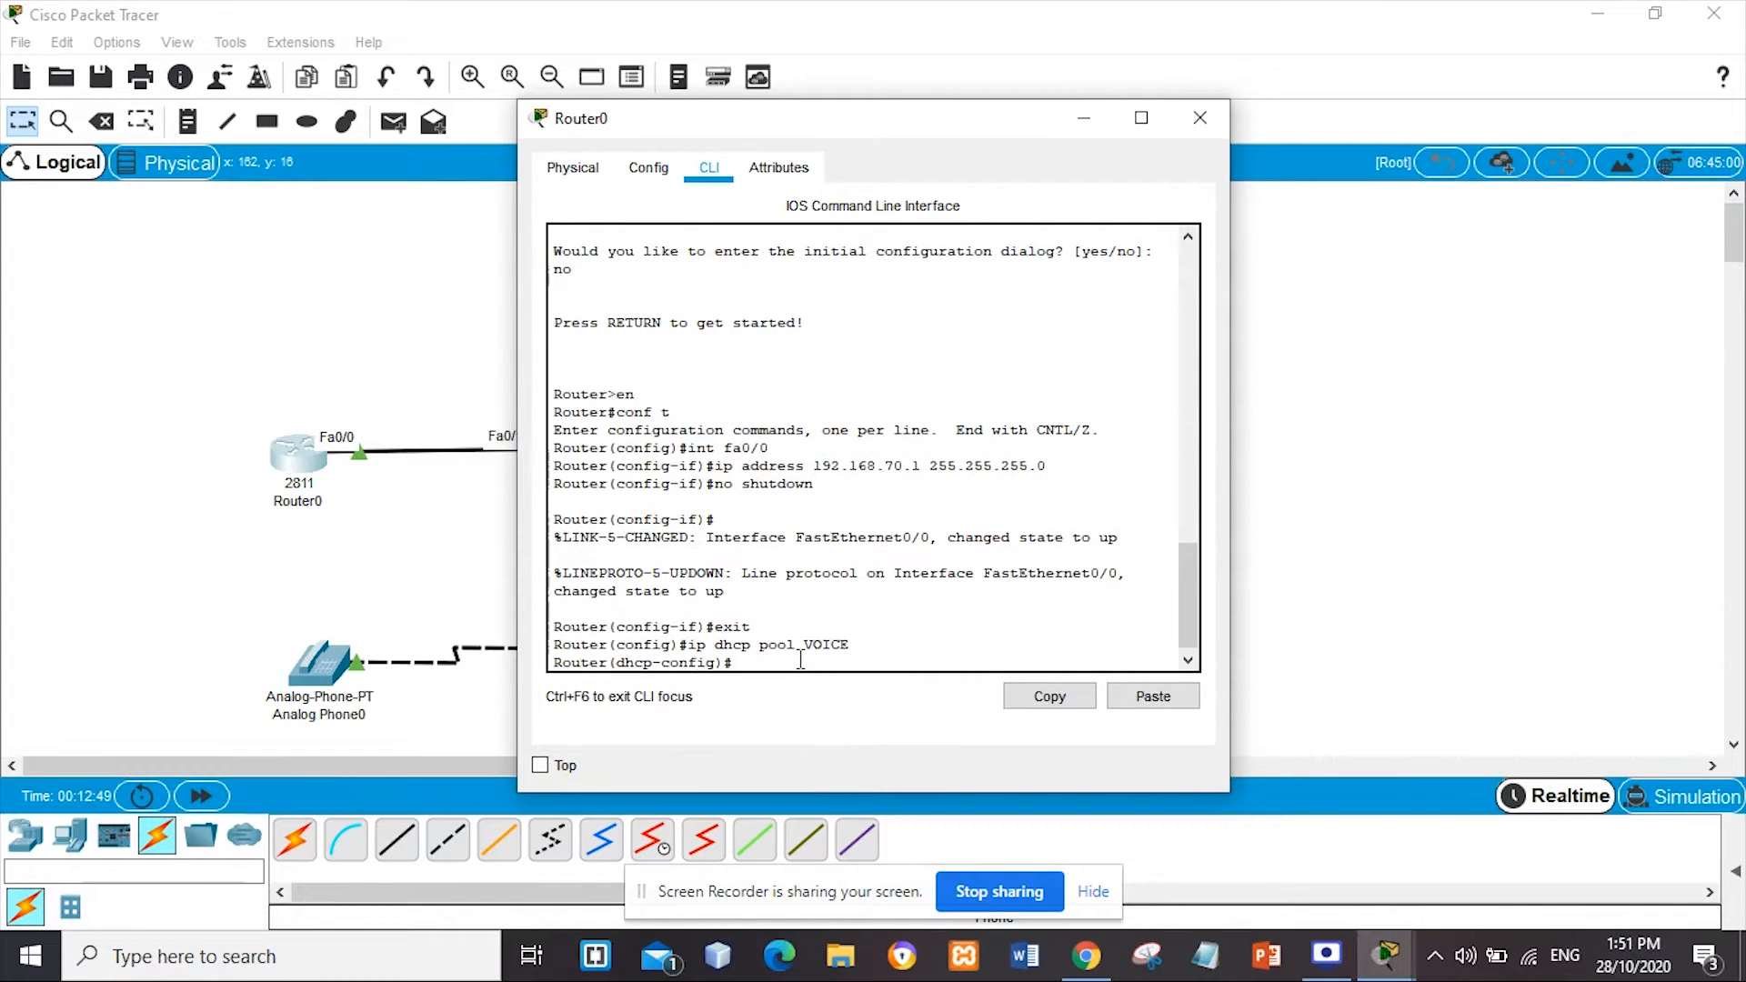
text(network 192.168.70.0)
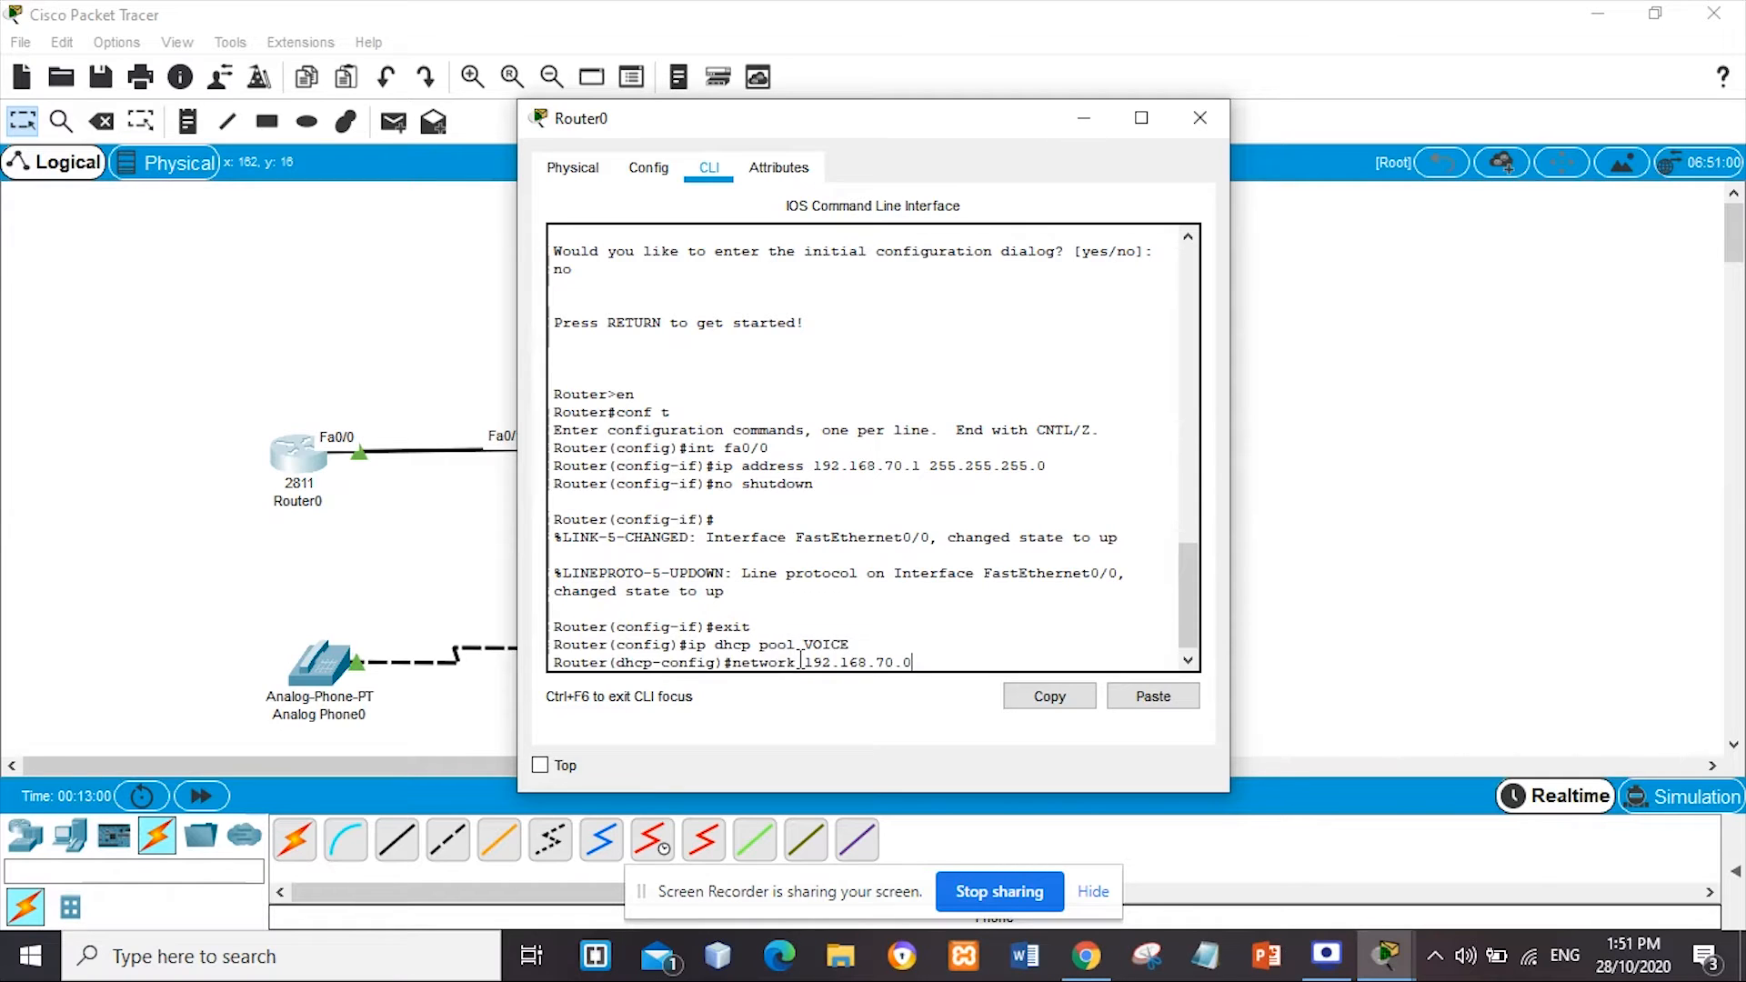
text( 255.255.255.0)
key(Return)
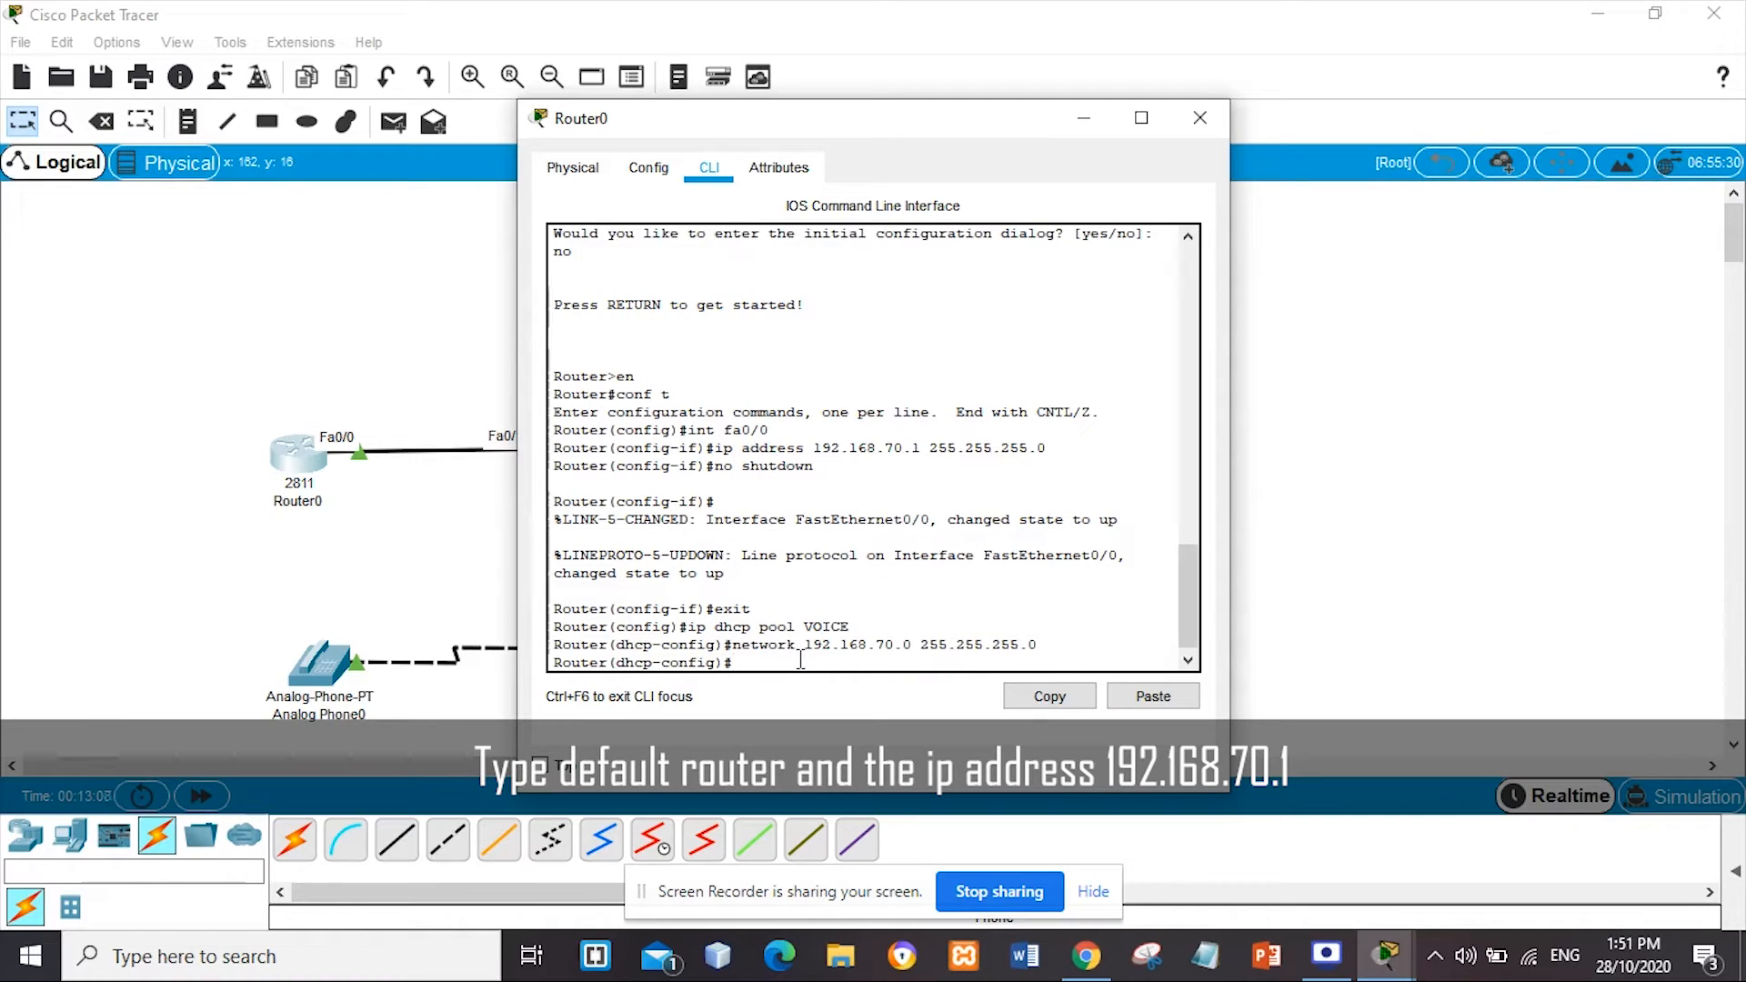
Set the VOICE pool's default-router to 192.168.70.1
text(default )
text(router 19)
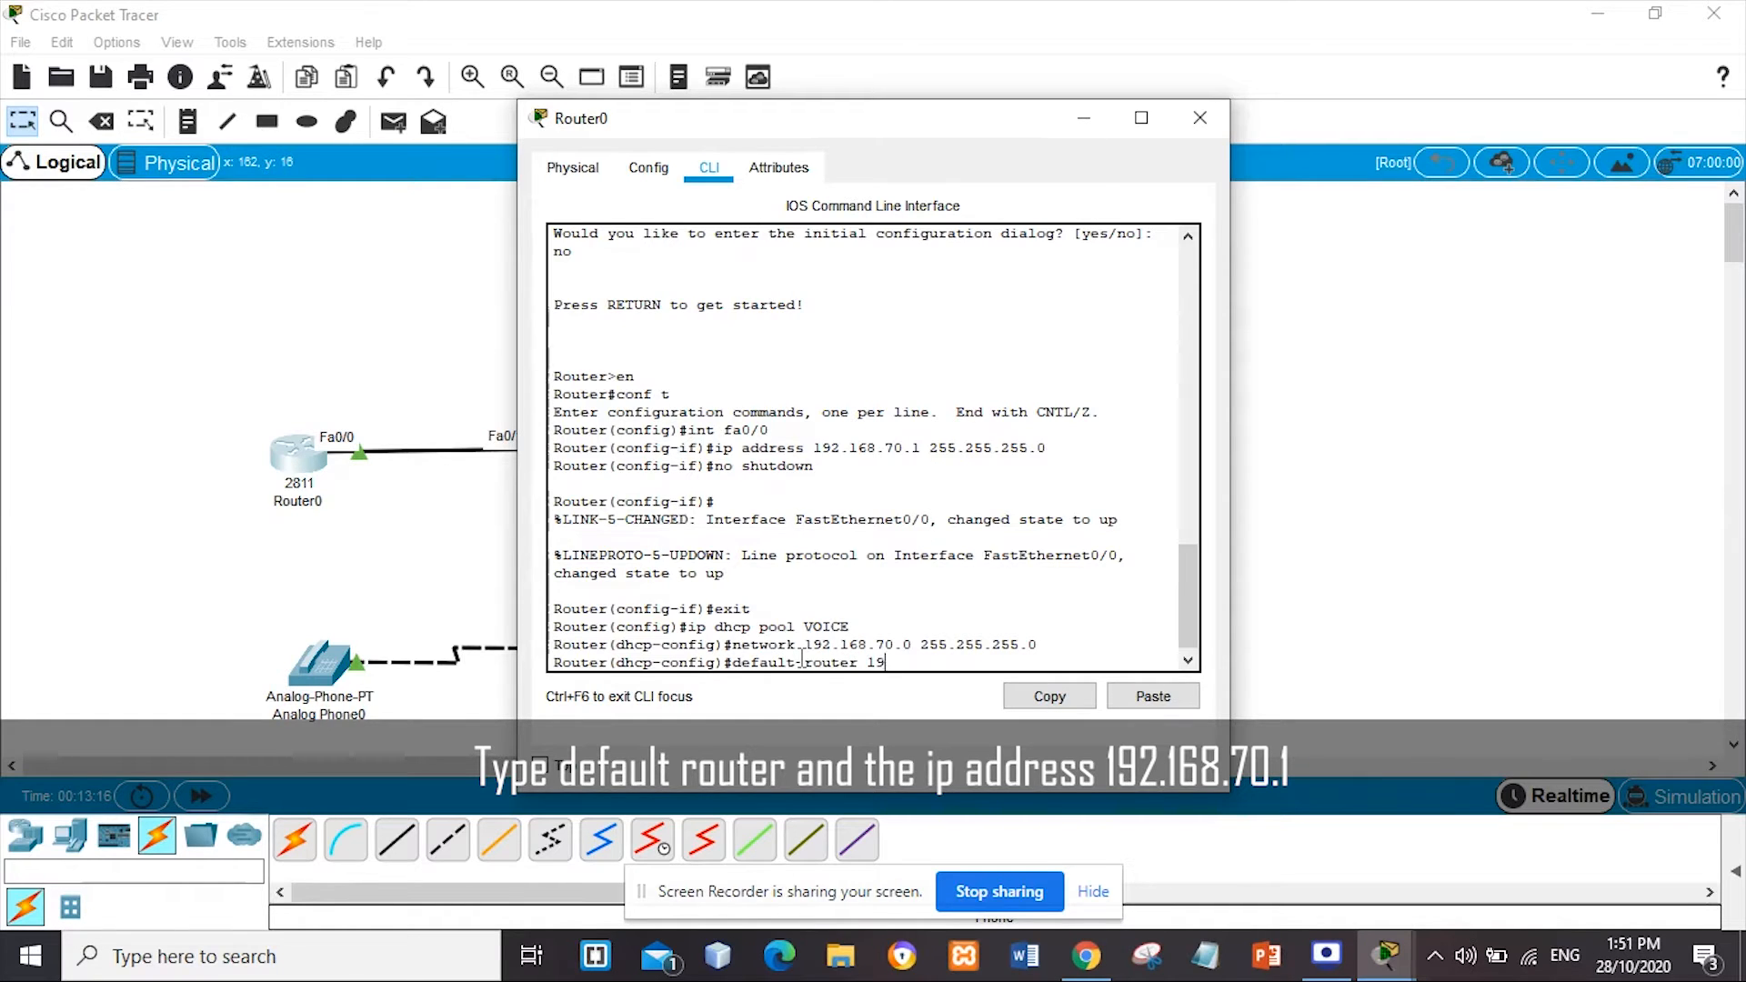
text(2.168.70.1)
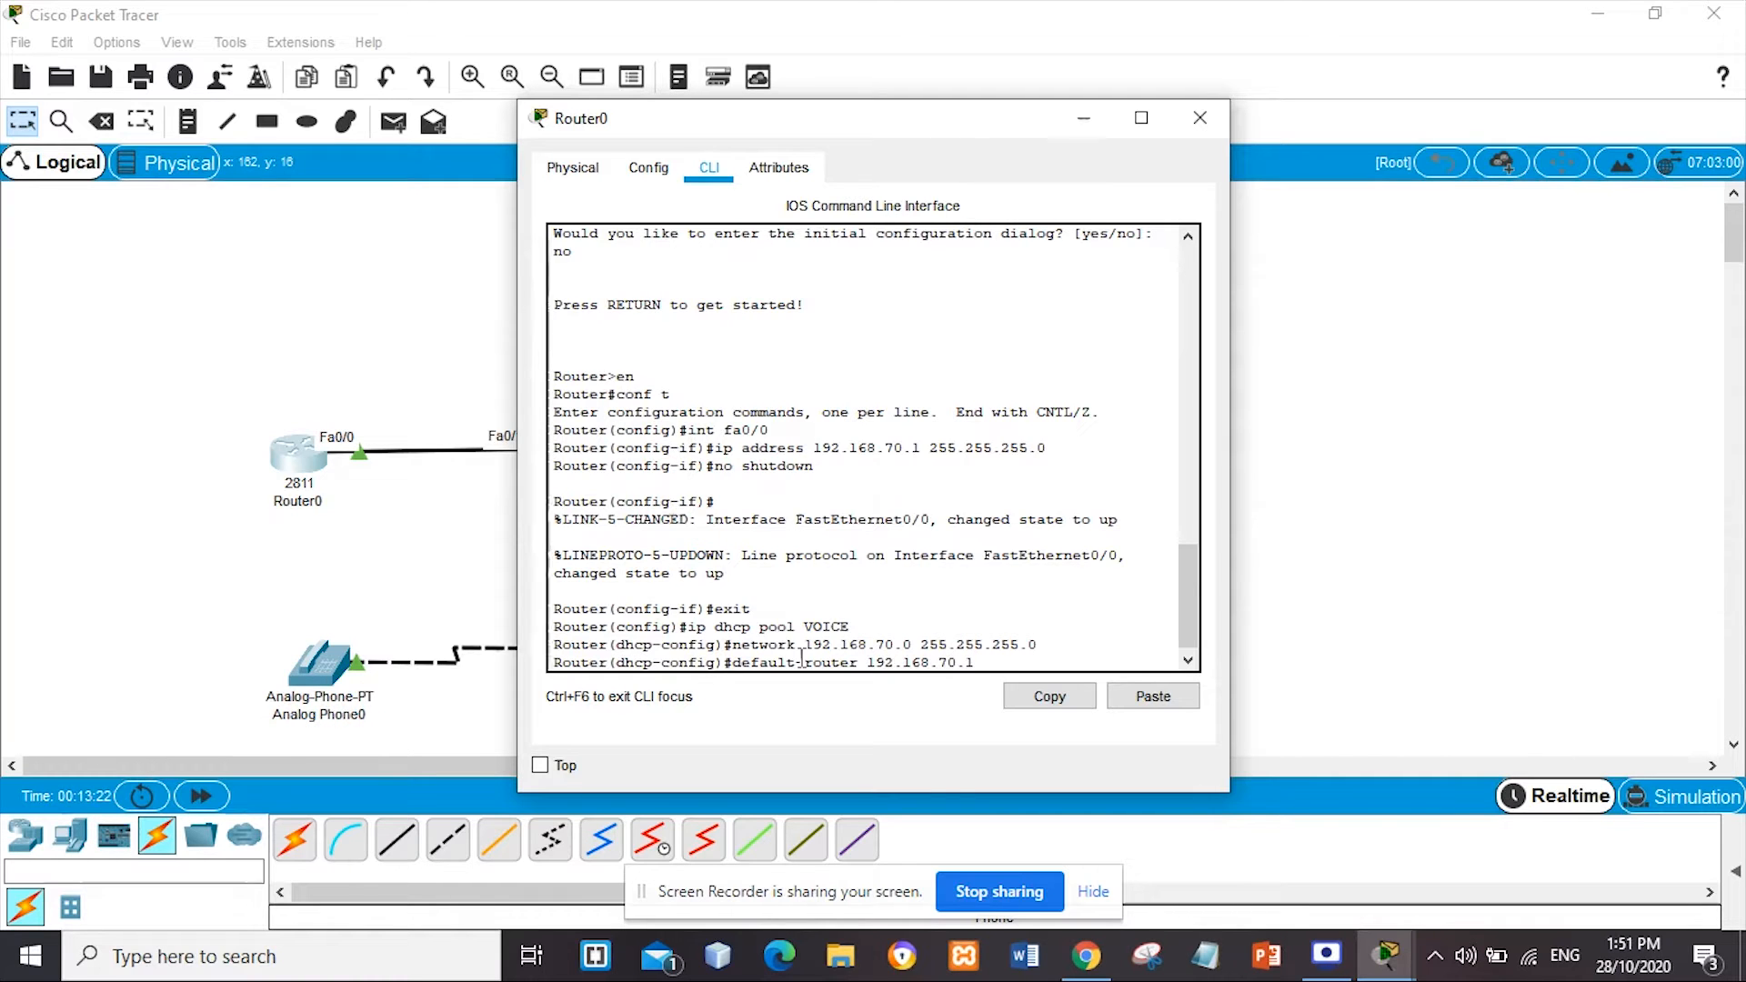
key(Return)
drag(739, 645, 961, 647)
click(961, 647)
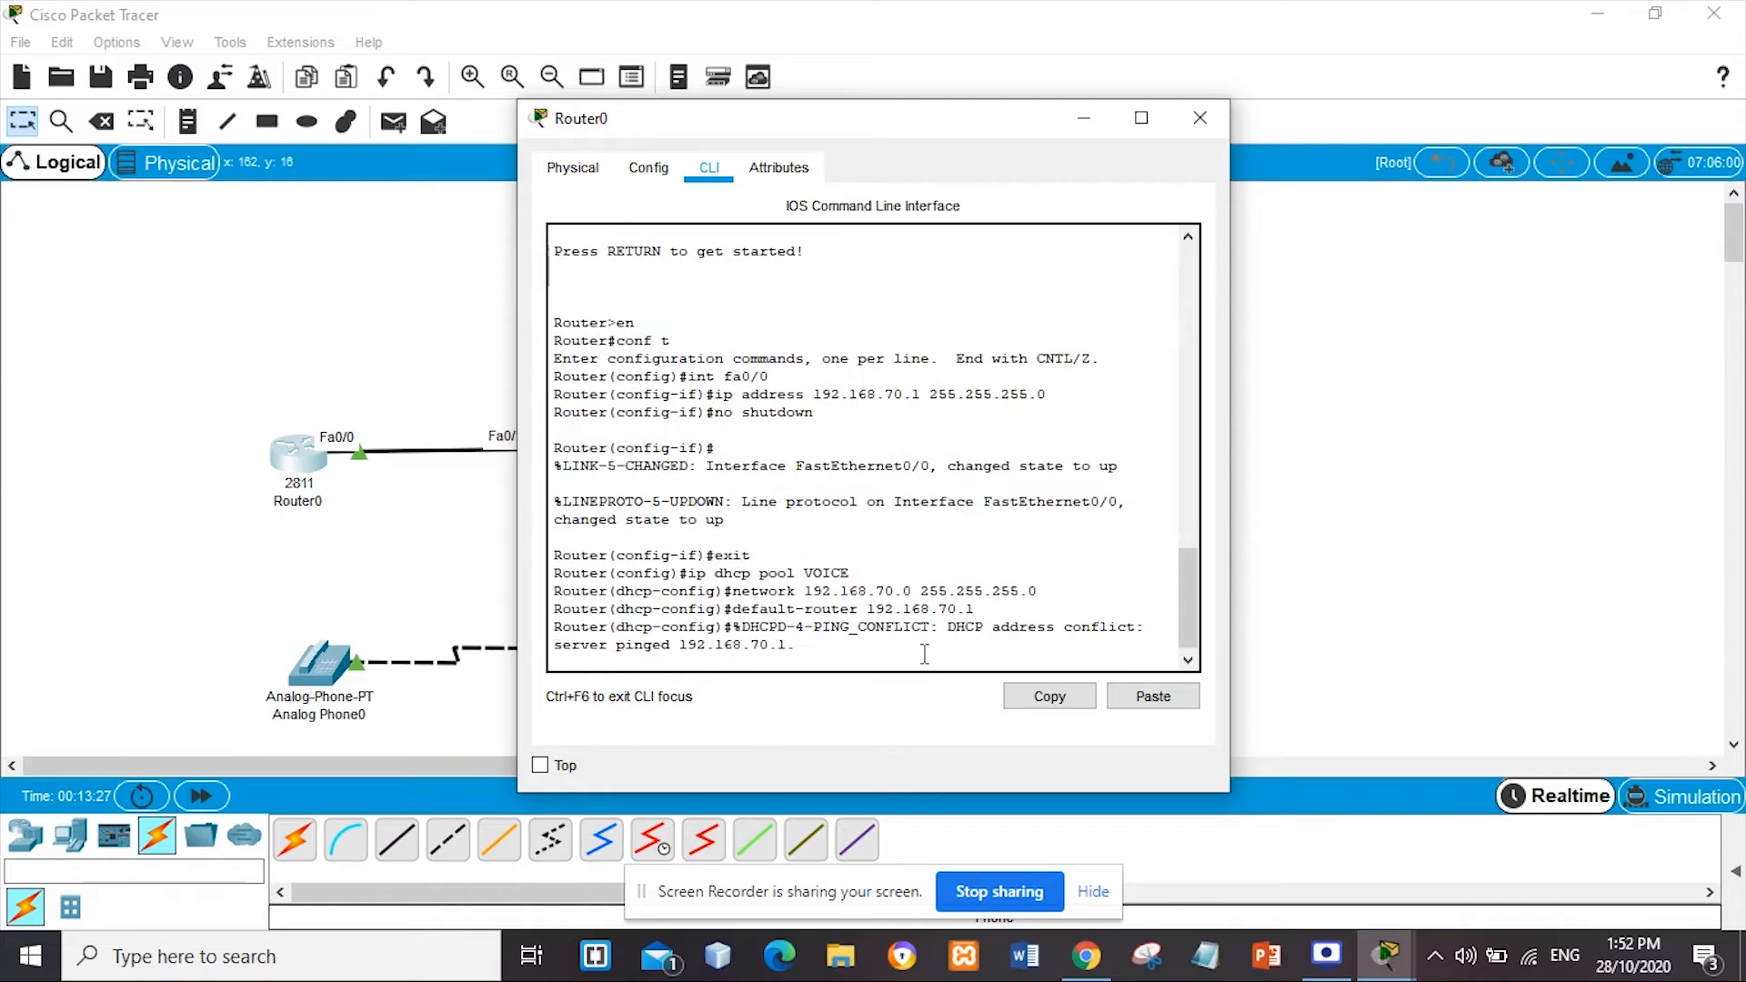
key(Return)
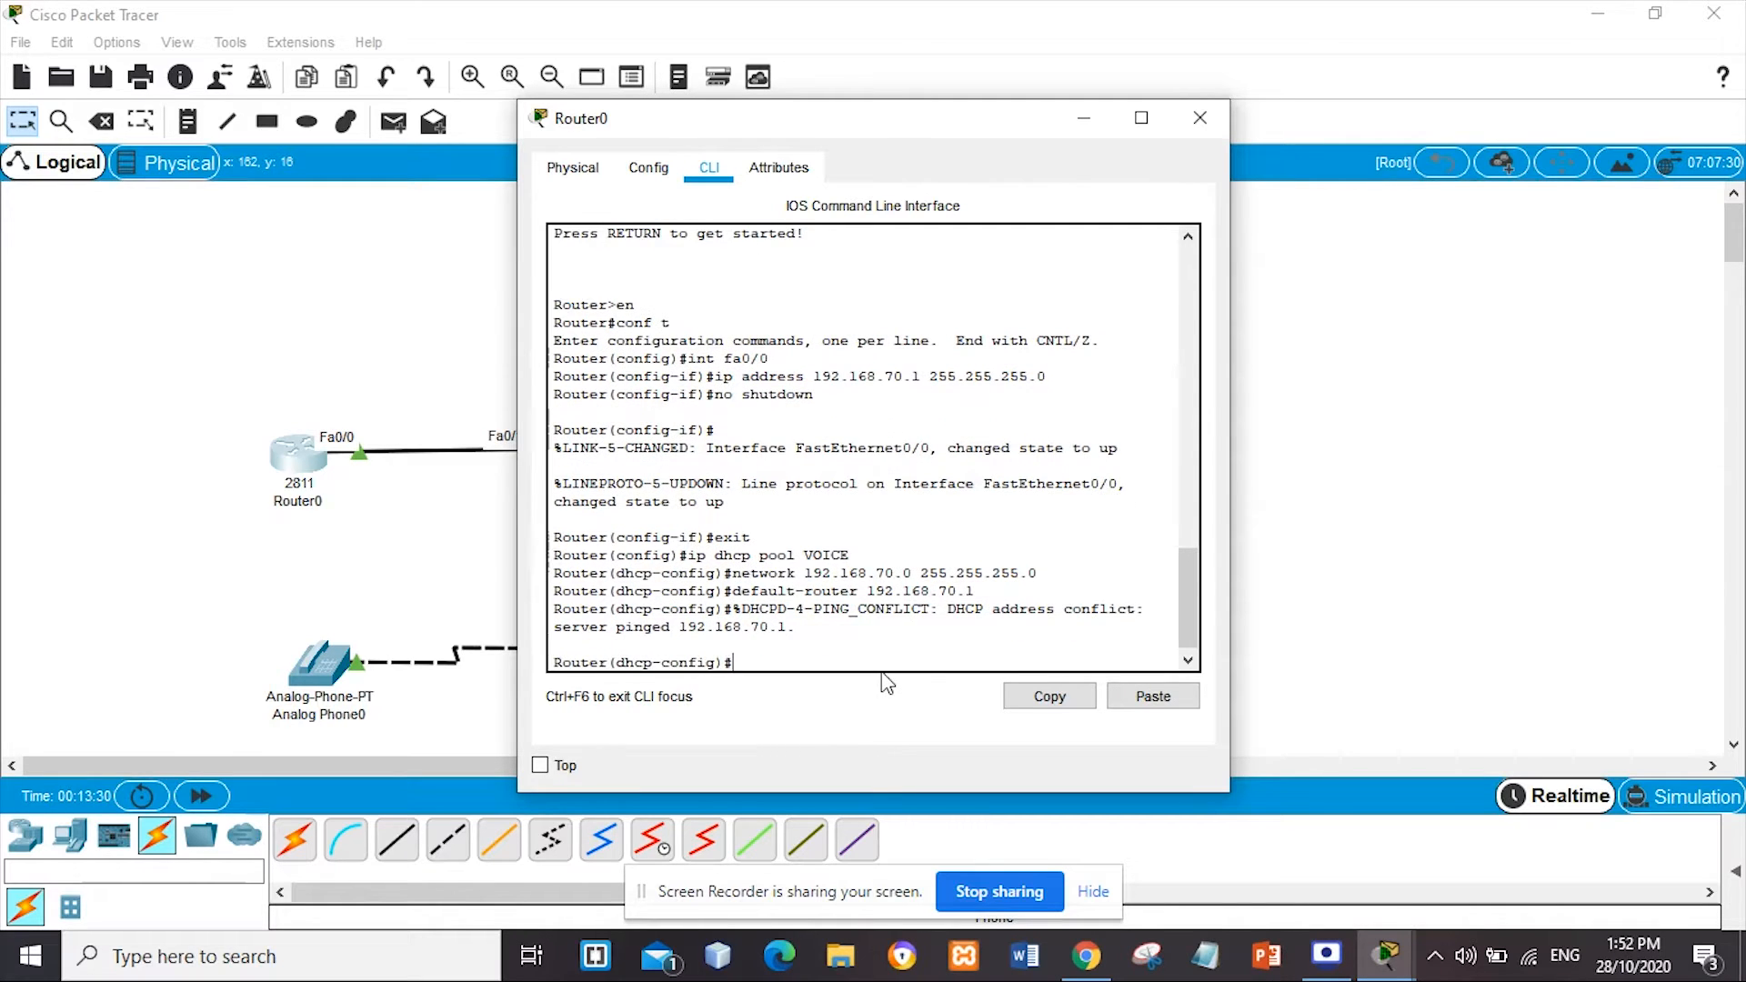
Add option 150 ip 192.168.70.1 to the VOICE pool and exit to global configuration mode
text(option)
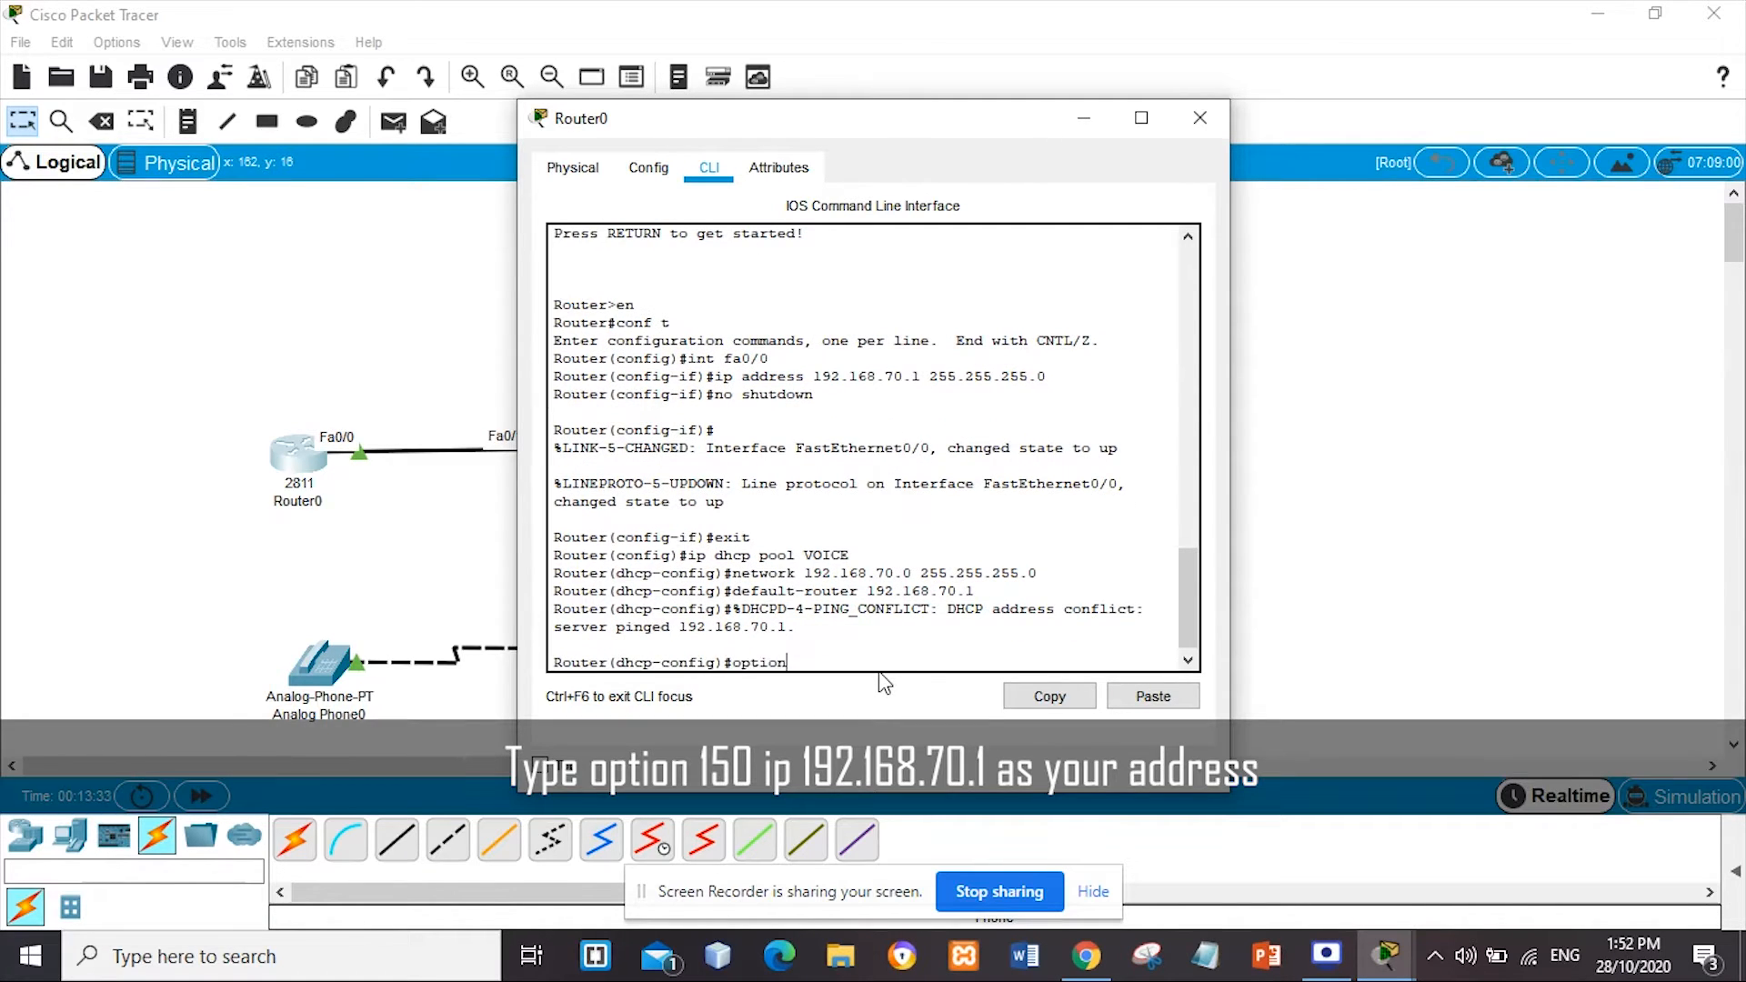
text( 150 ip)
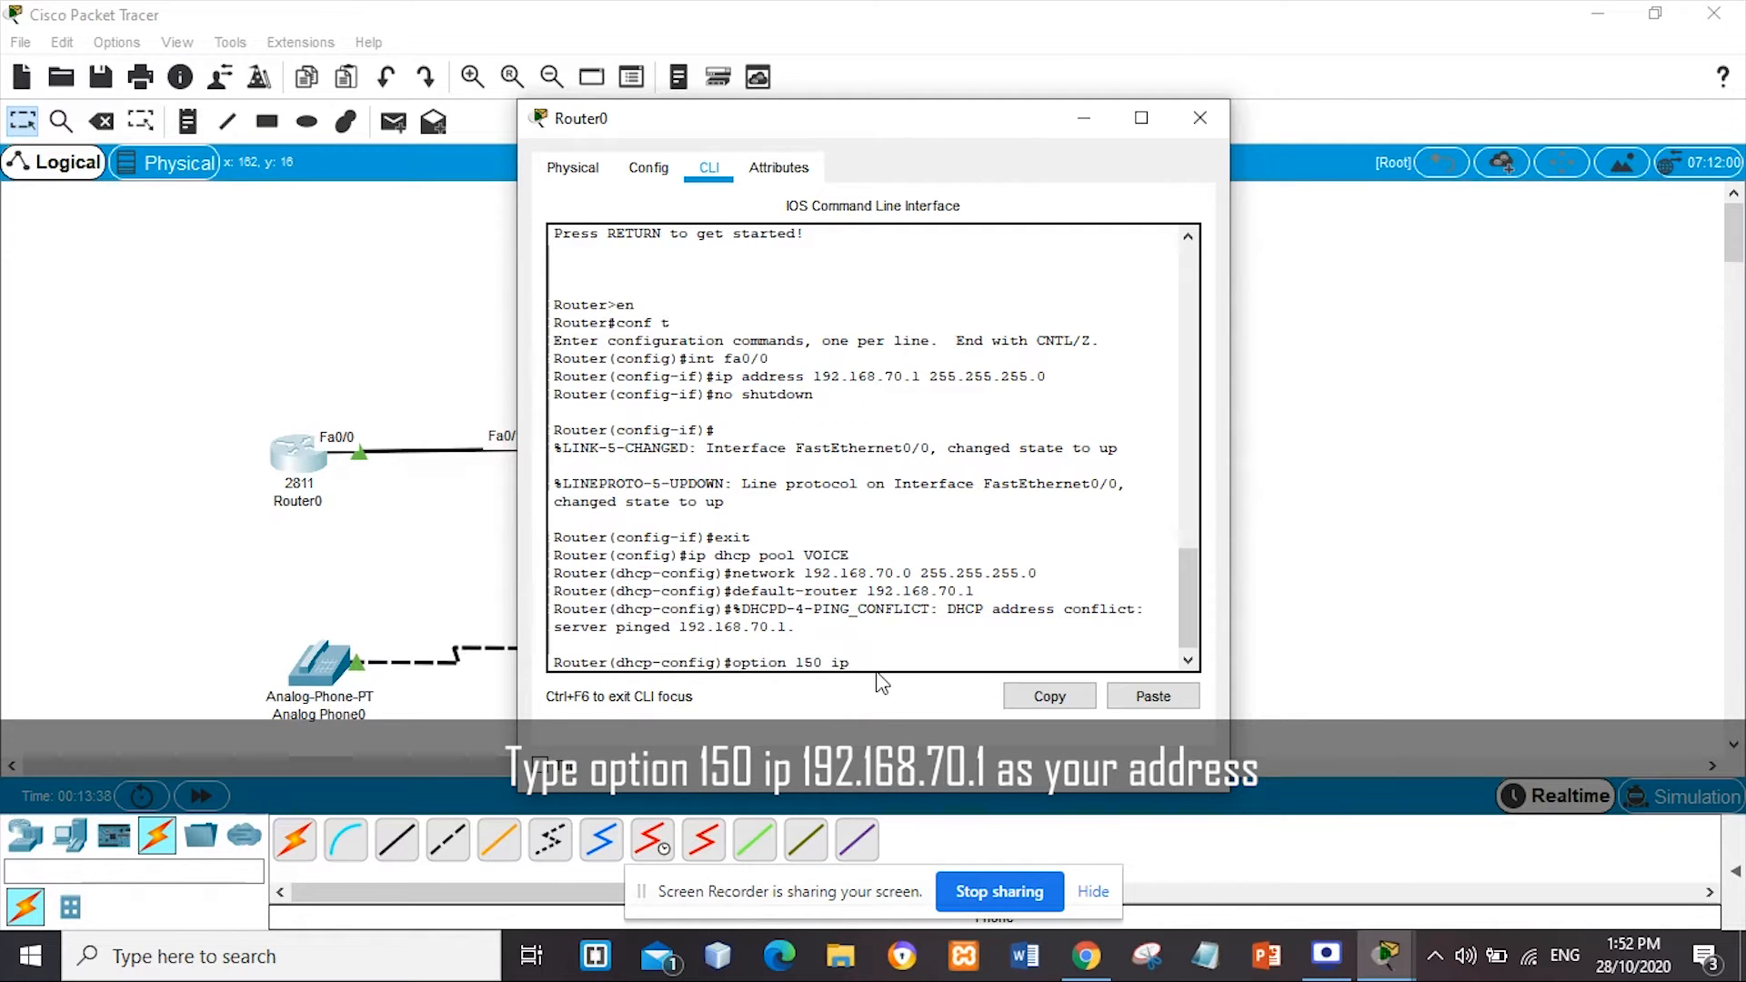
text( 192.168.)
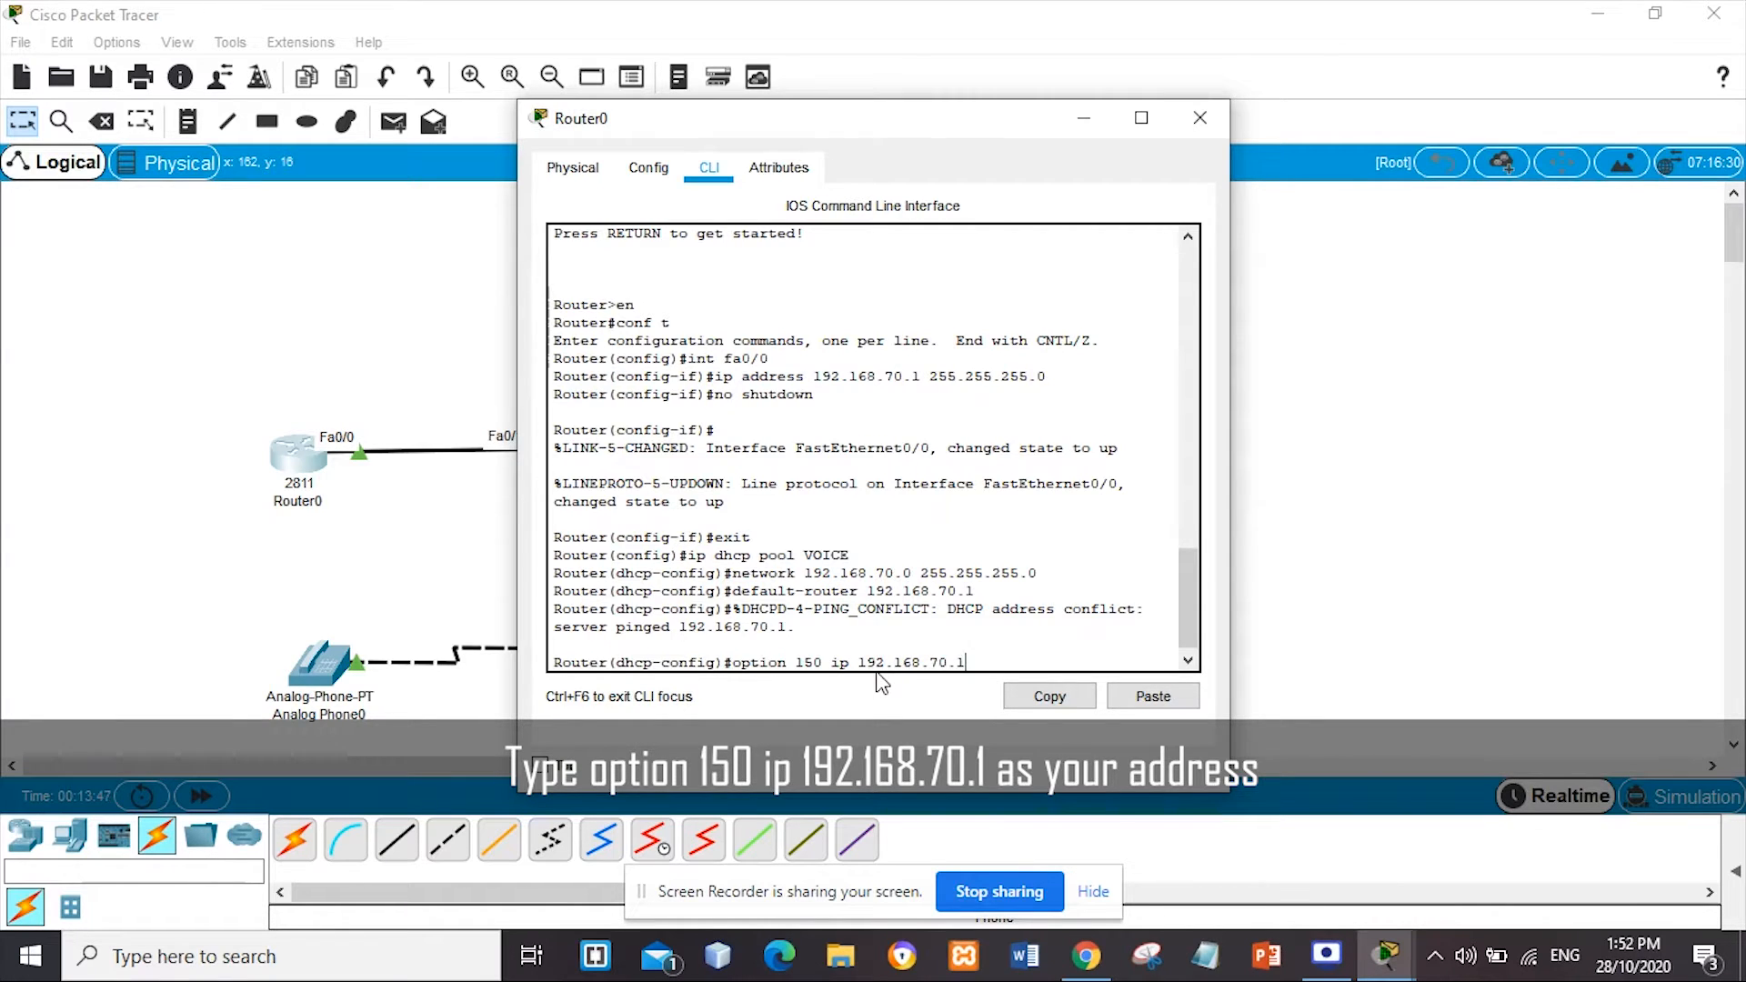
text(70.1)
key(Return)
text(exit)
key(Return)
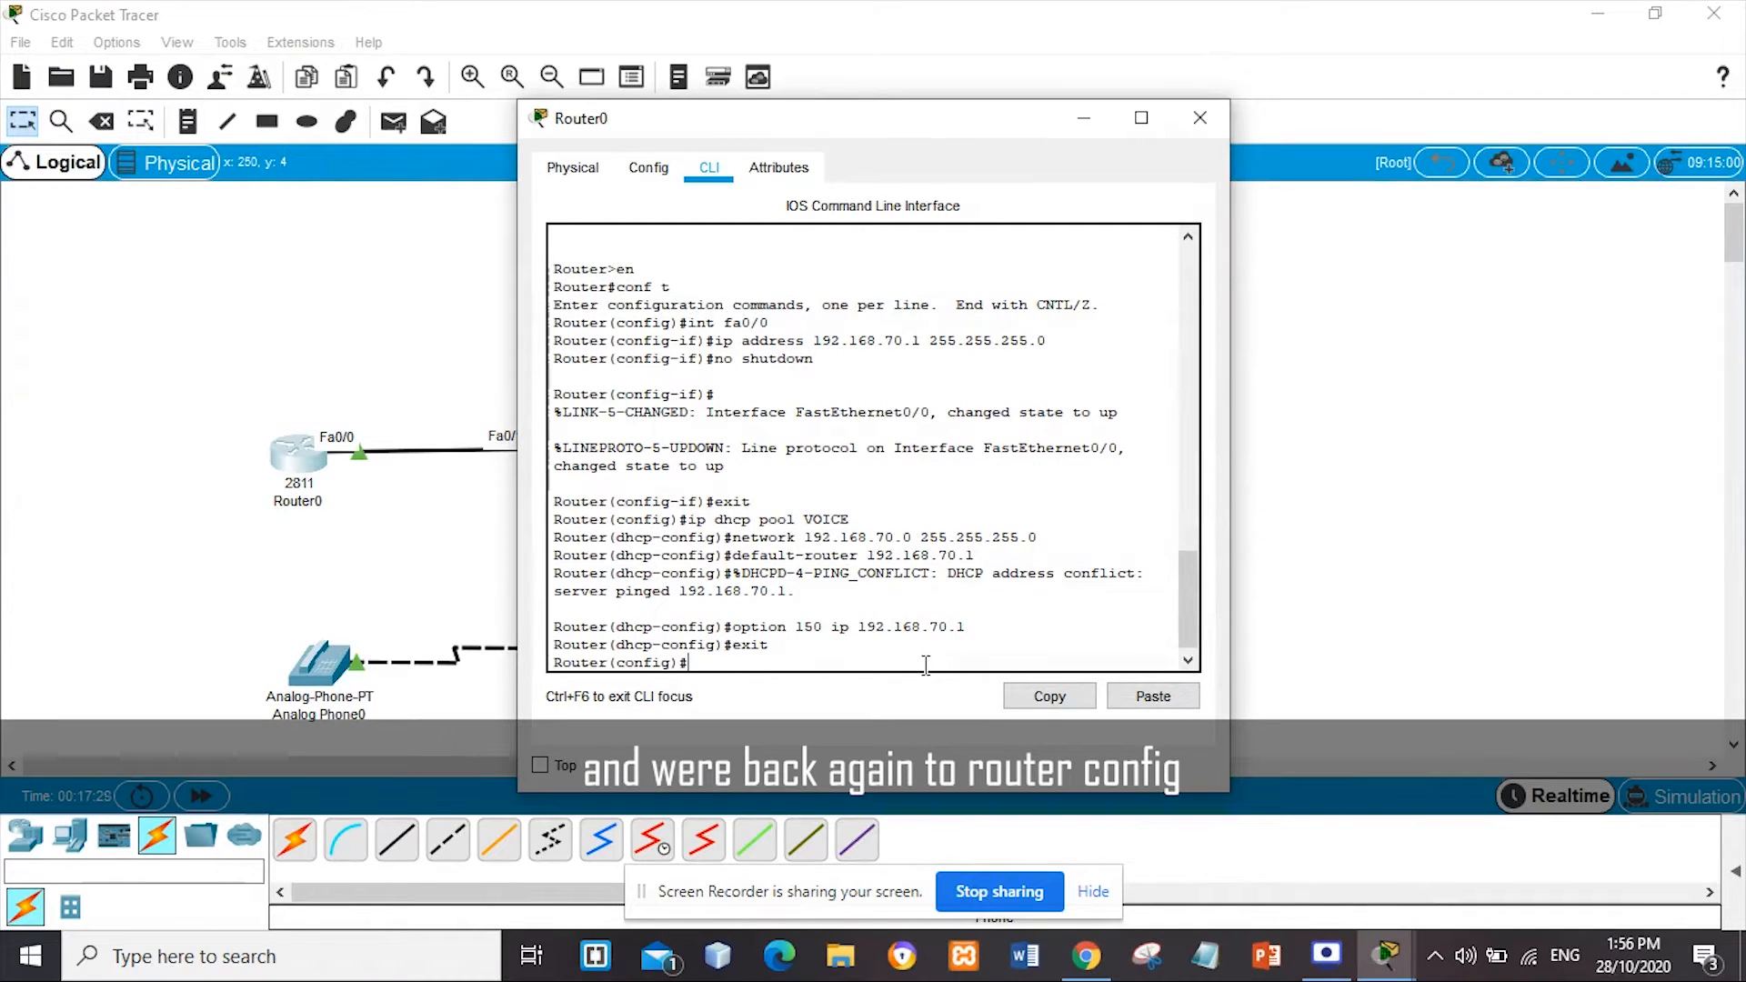
Enter telephony-service configuration on Router0 and set max-dn 5 and max-ephones 5
text(telephony-se)
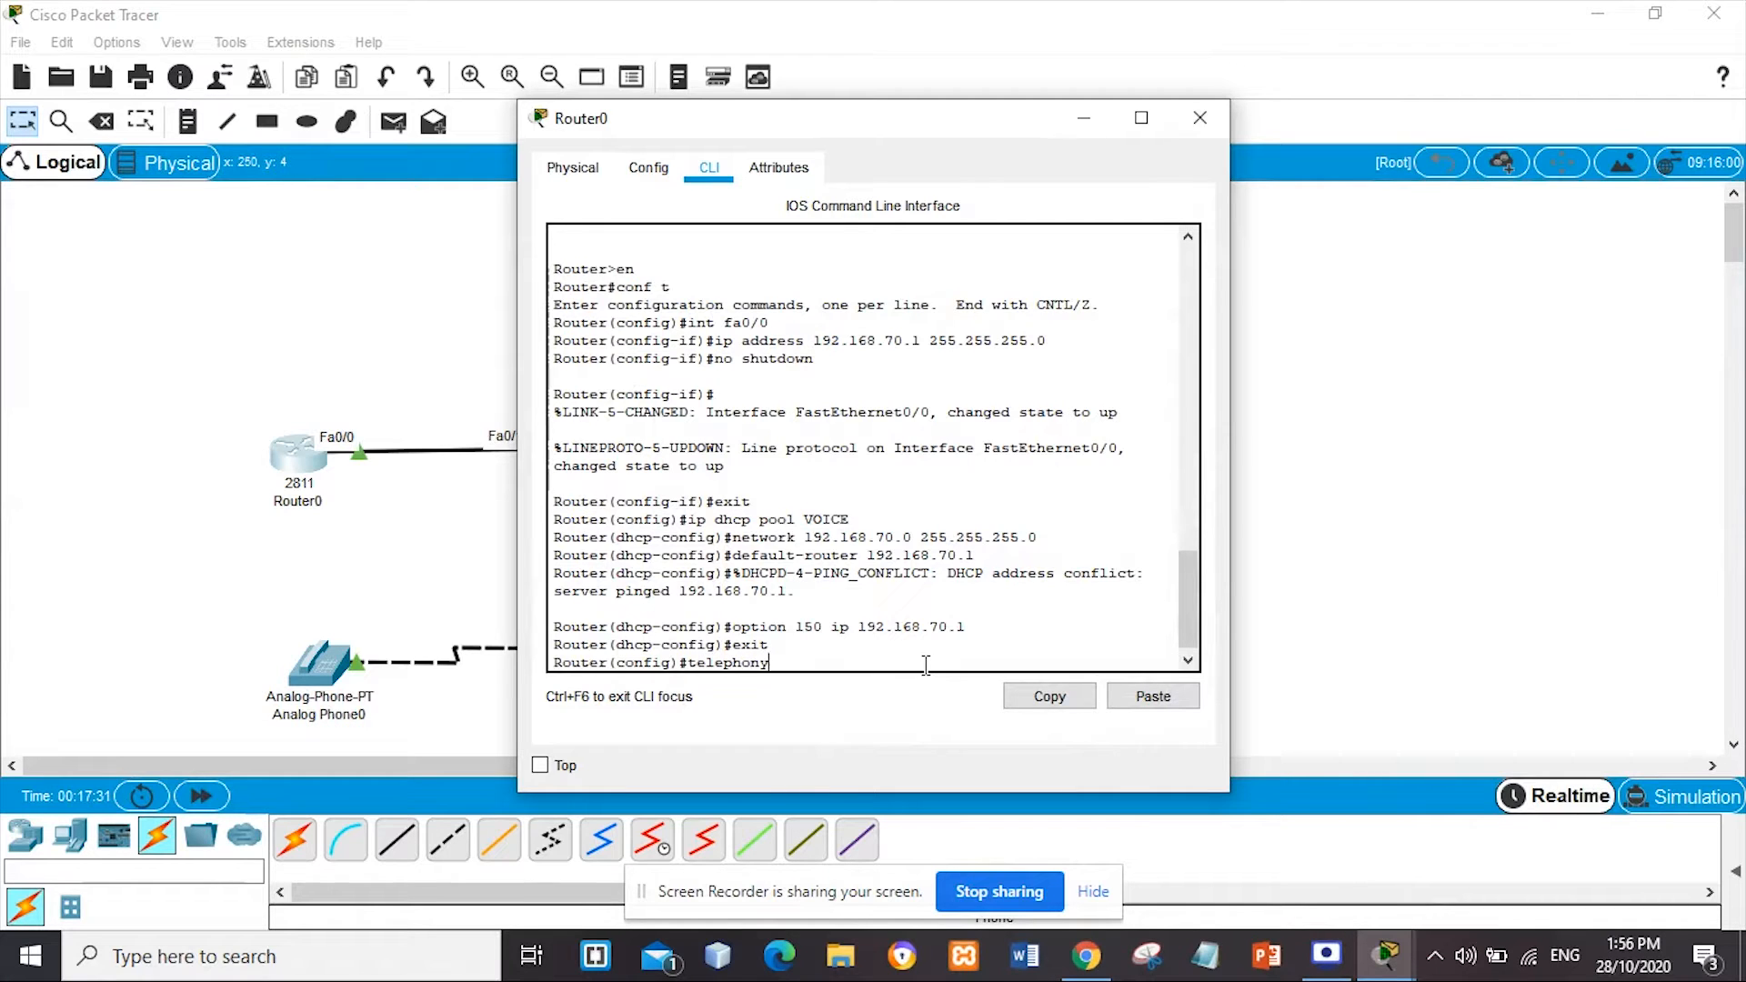
text(rvice)
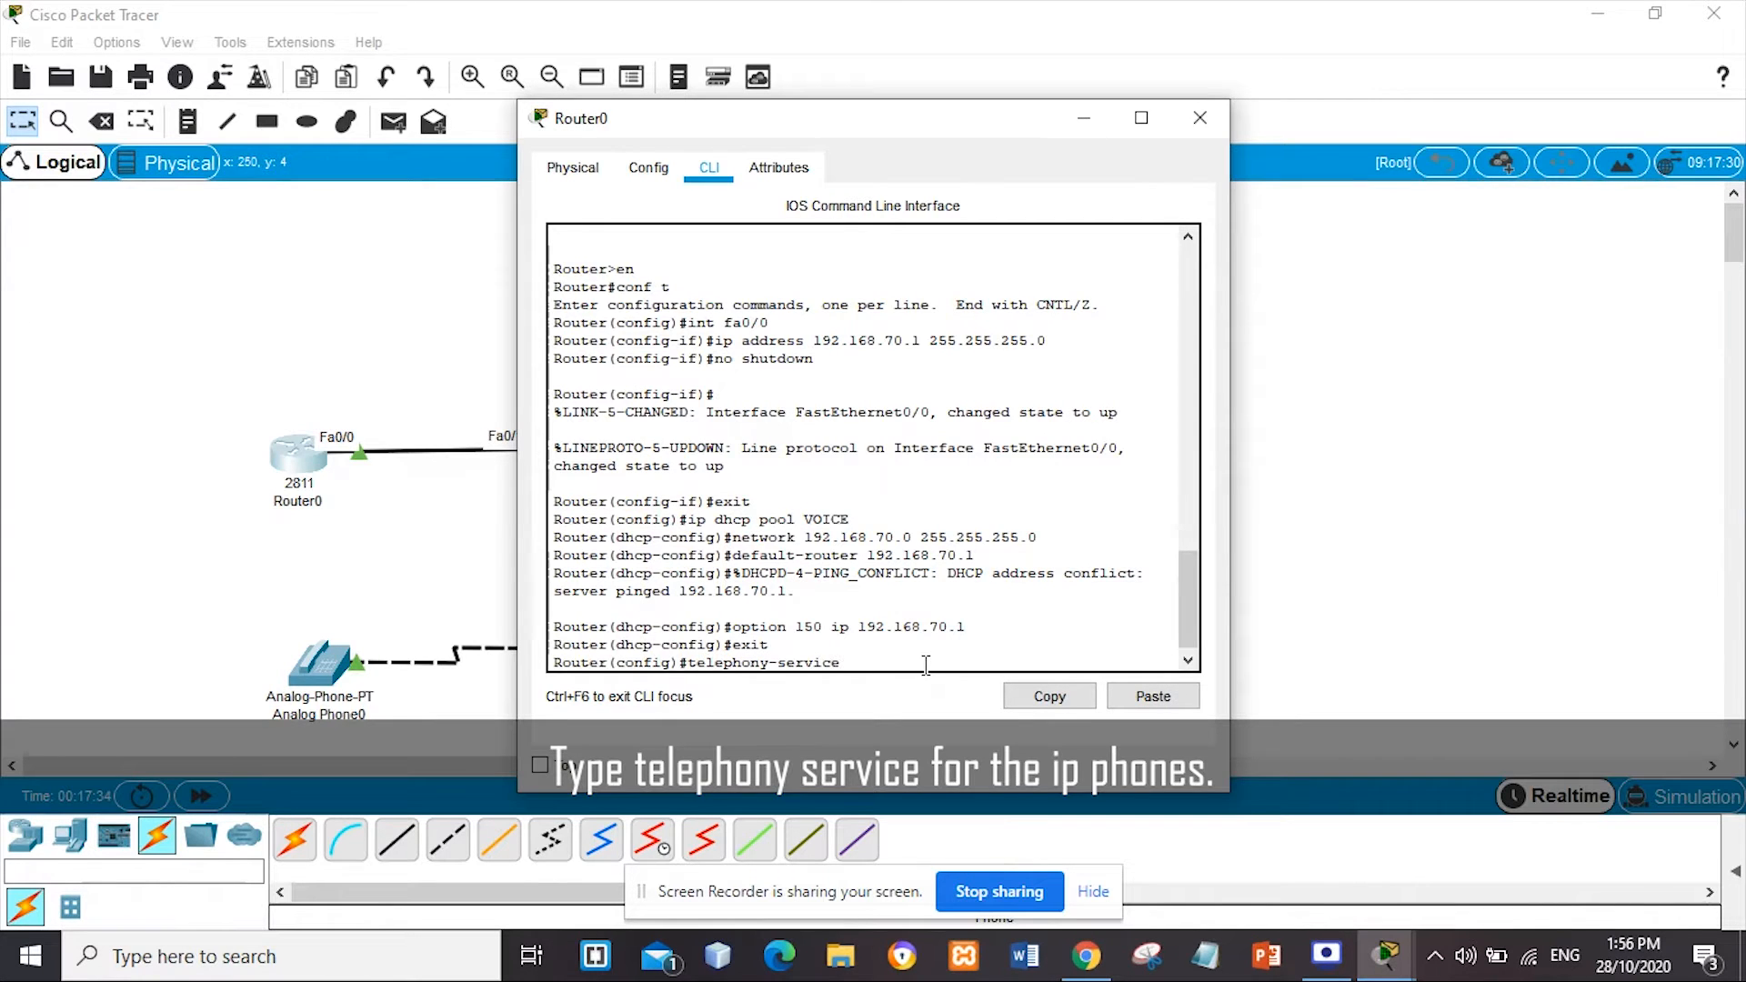
key(Return)
text(ma)
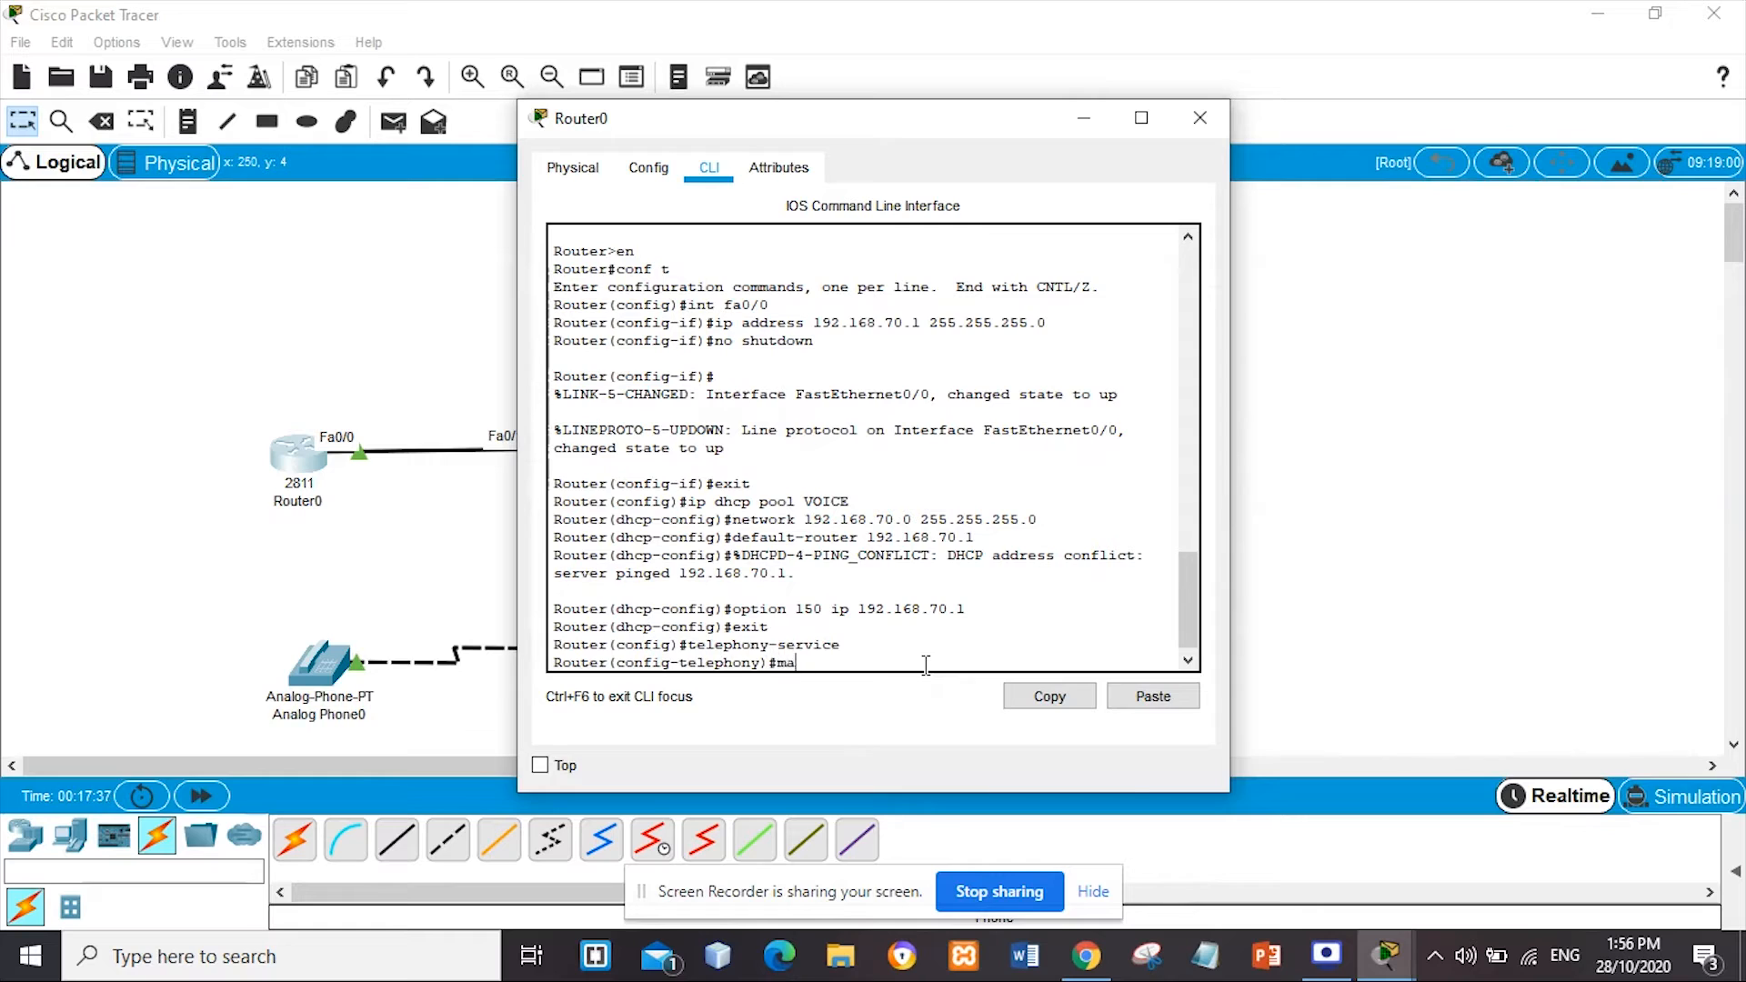
text(x-dn)
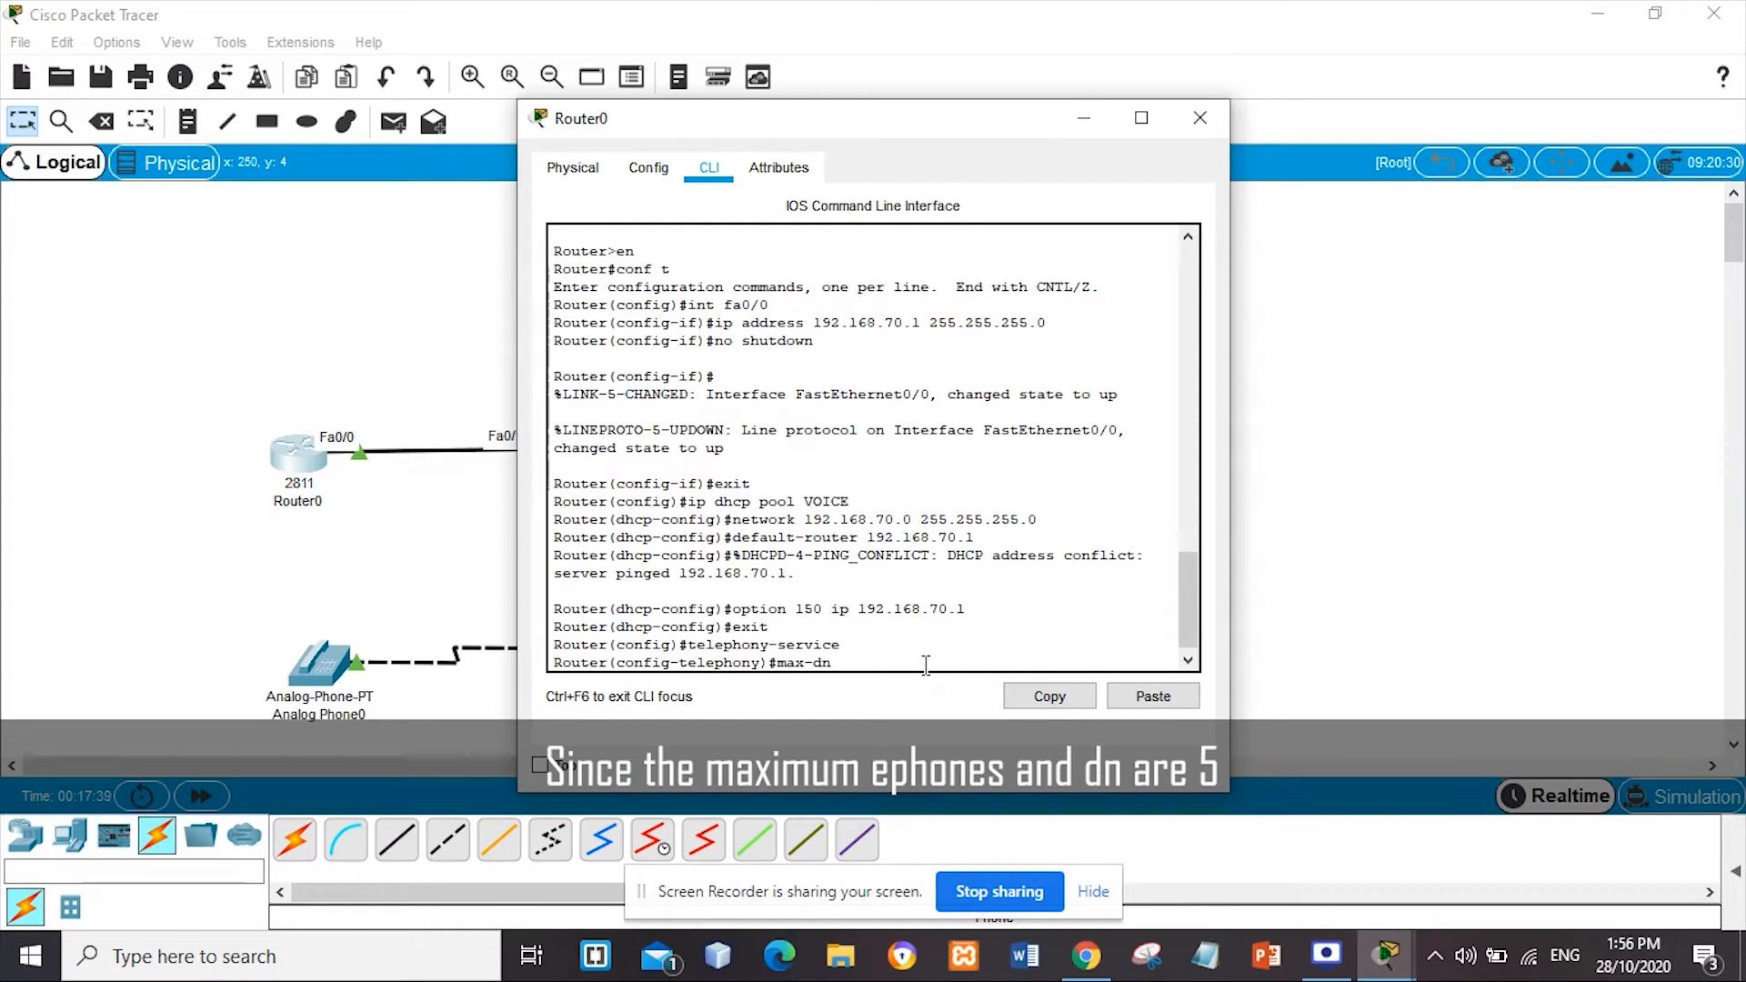
text( 5)
key(Return)
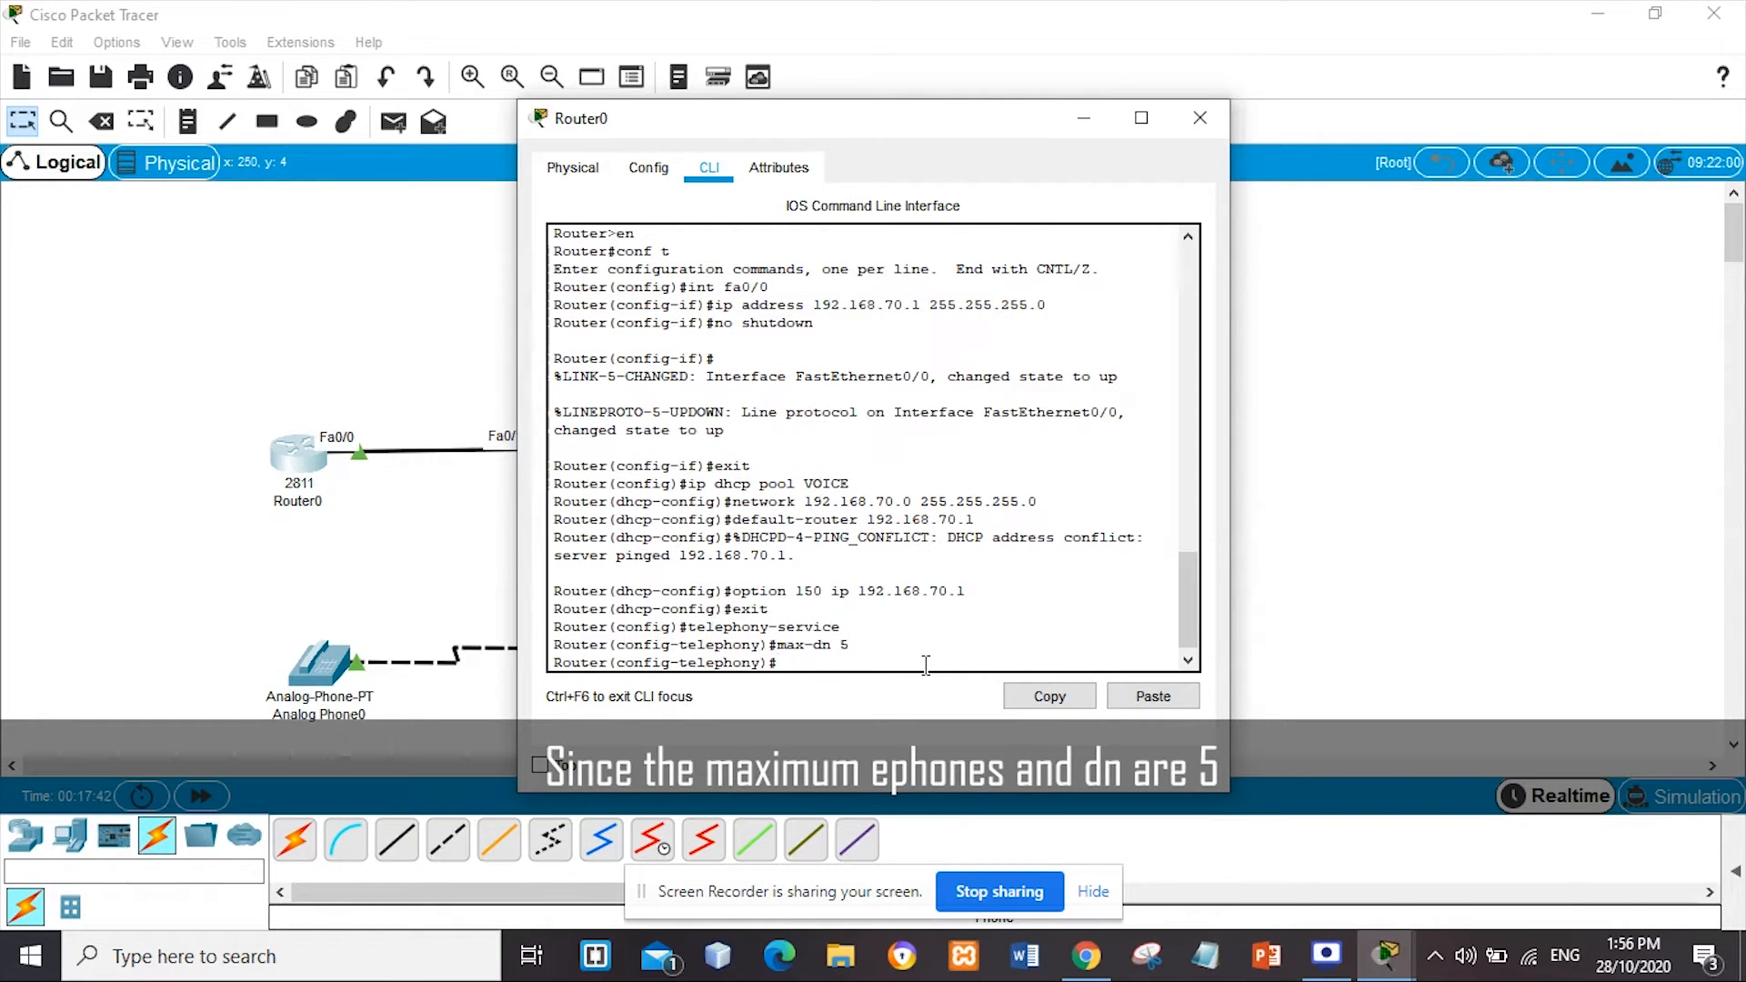
text(max-ephones 5)
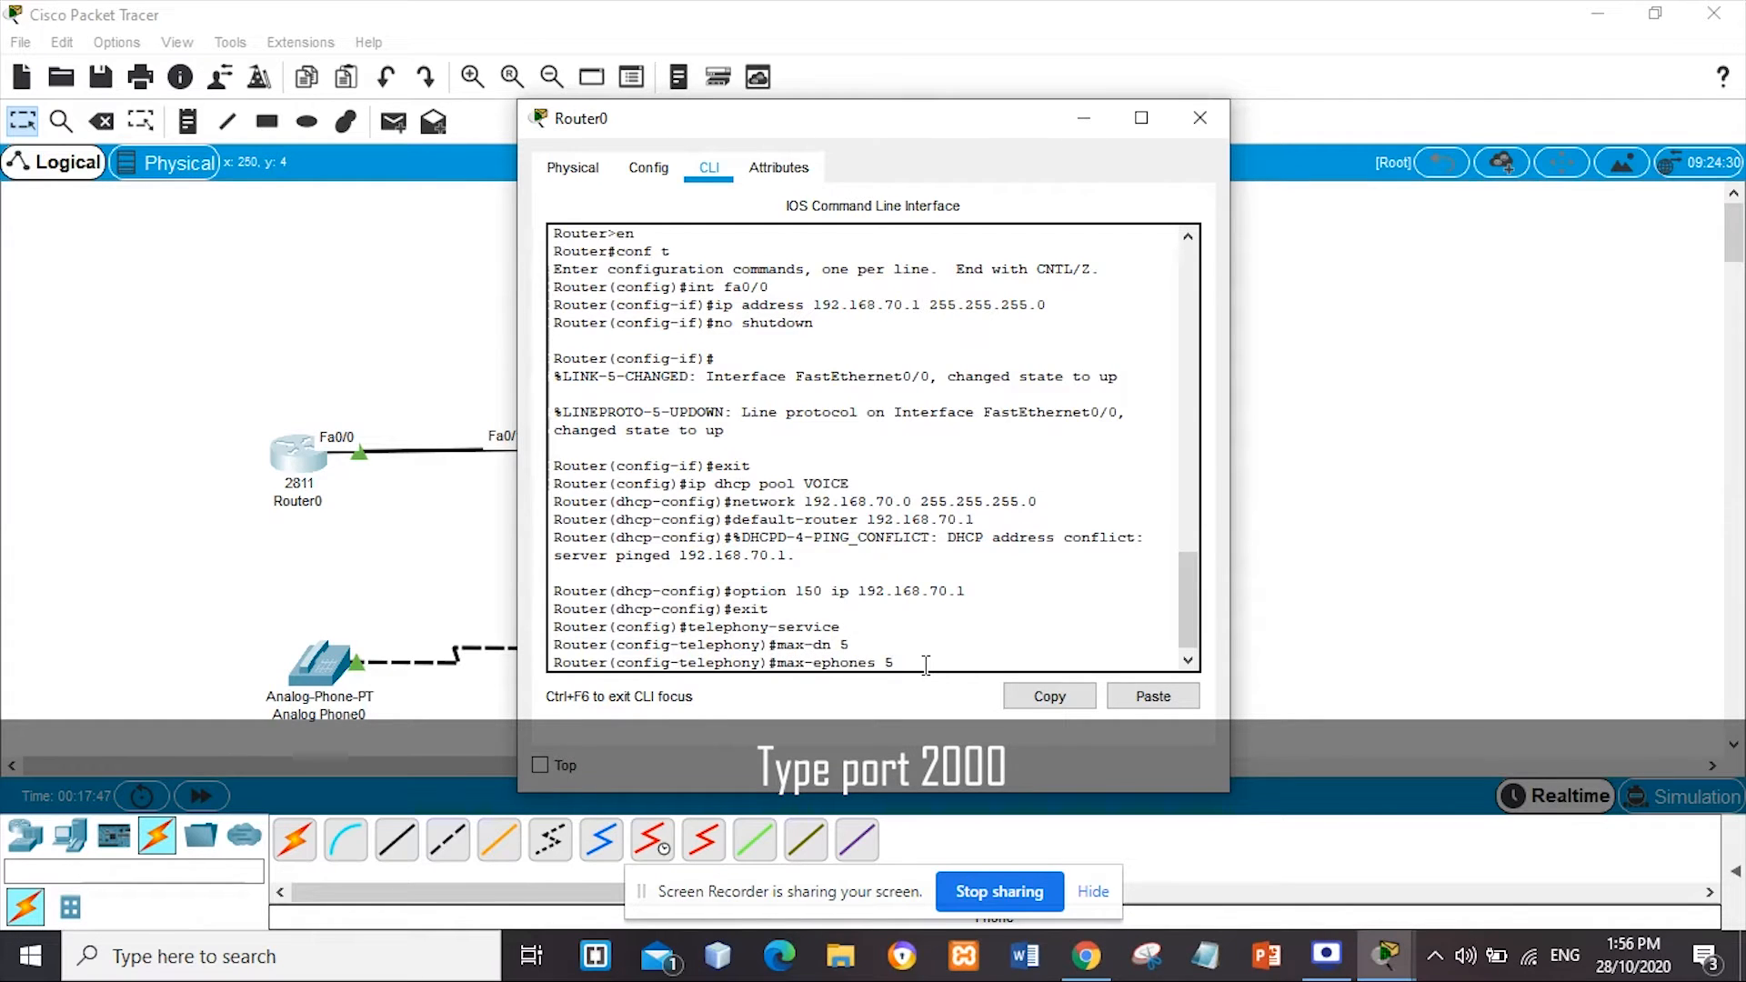
key(Return)
Set the telephony service's ip source-address to 192.168.70.1 with port 2000
text(ip)
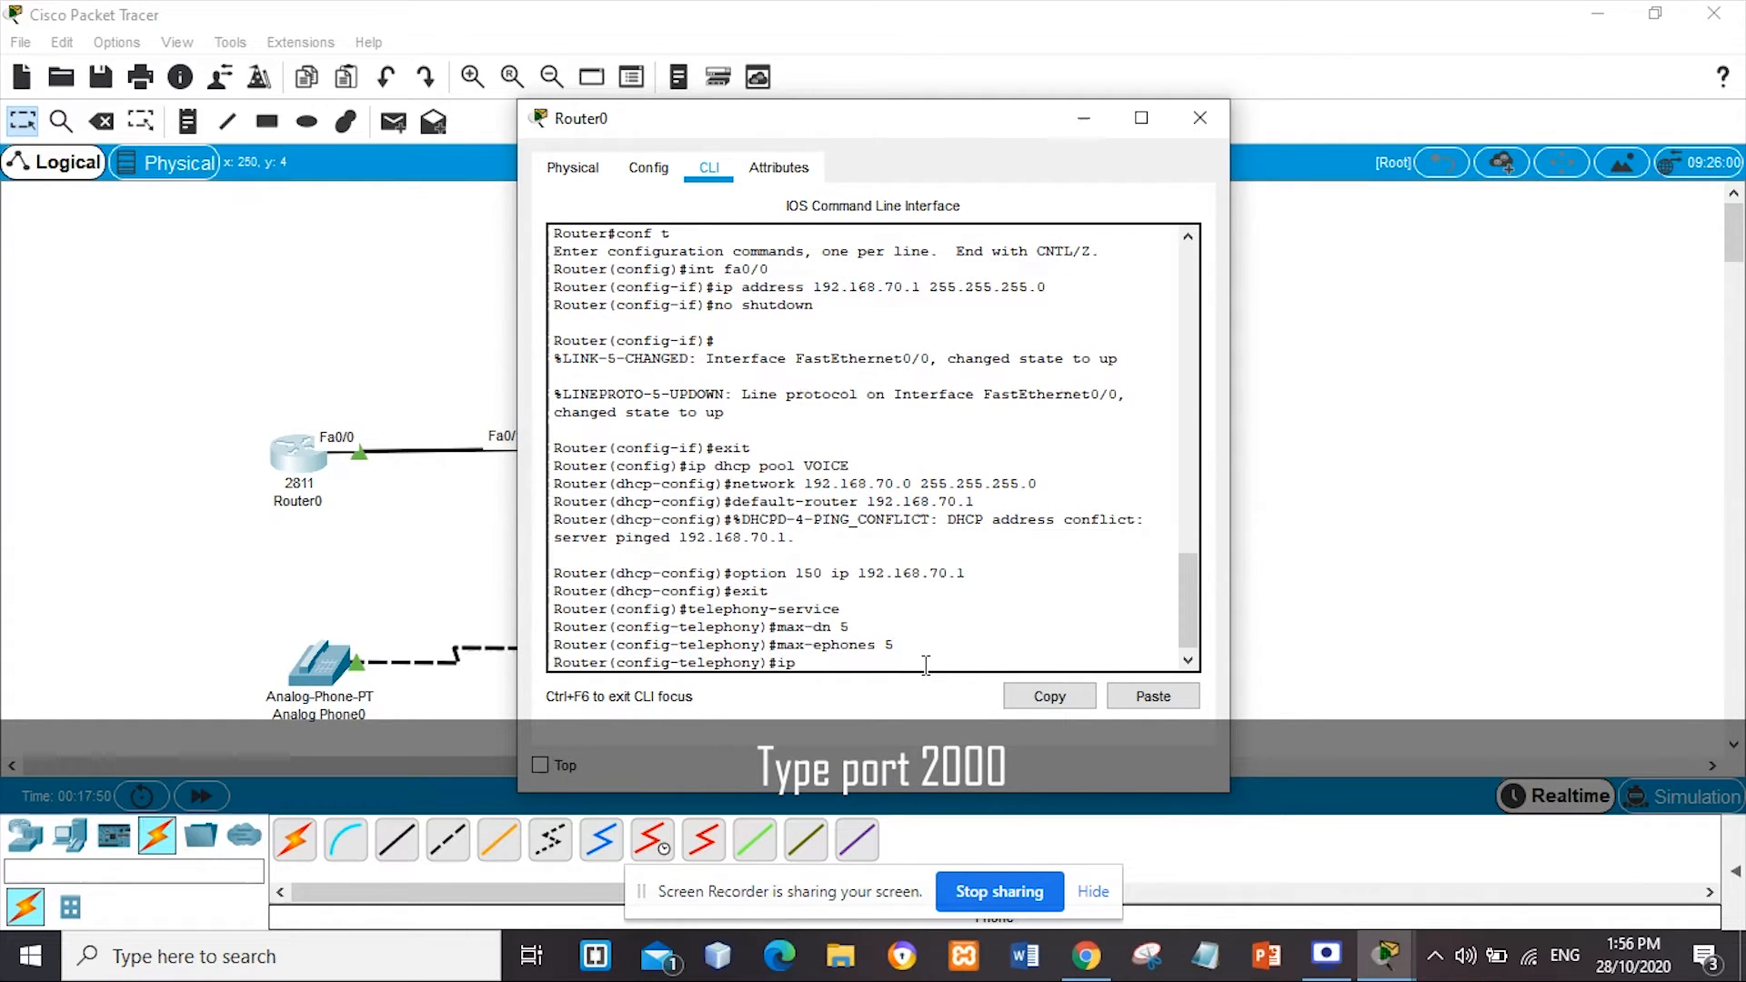
text( source-addre)
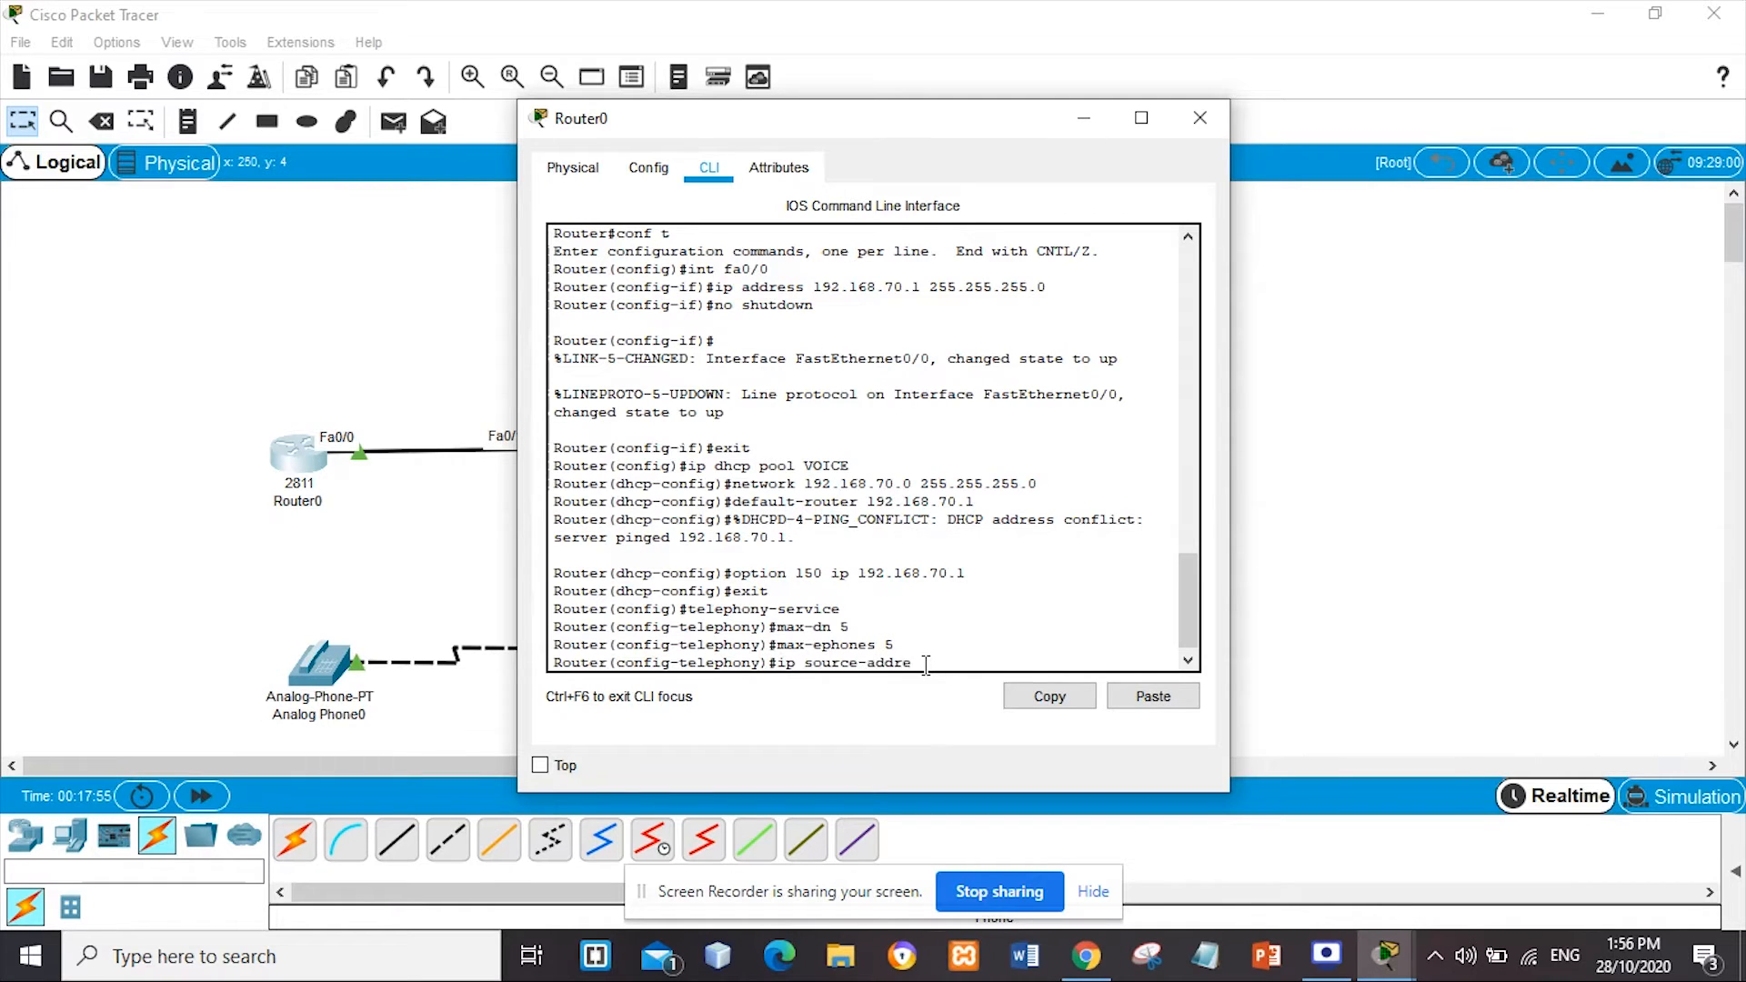
text(ss 192.168.70.1 port )
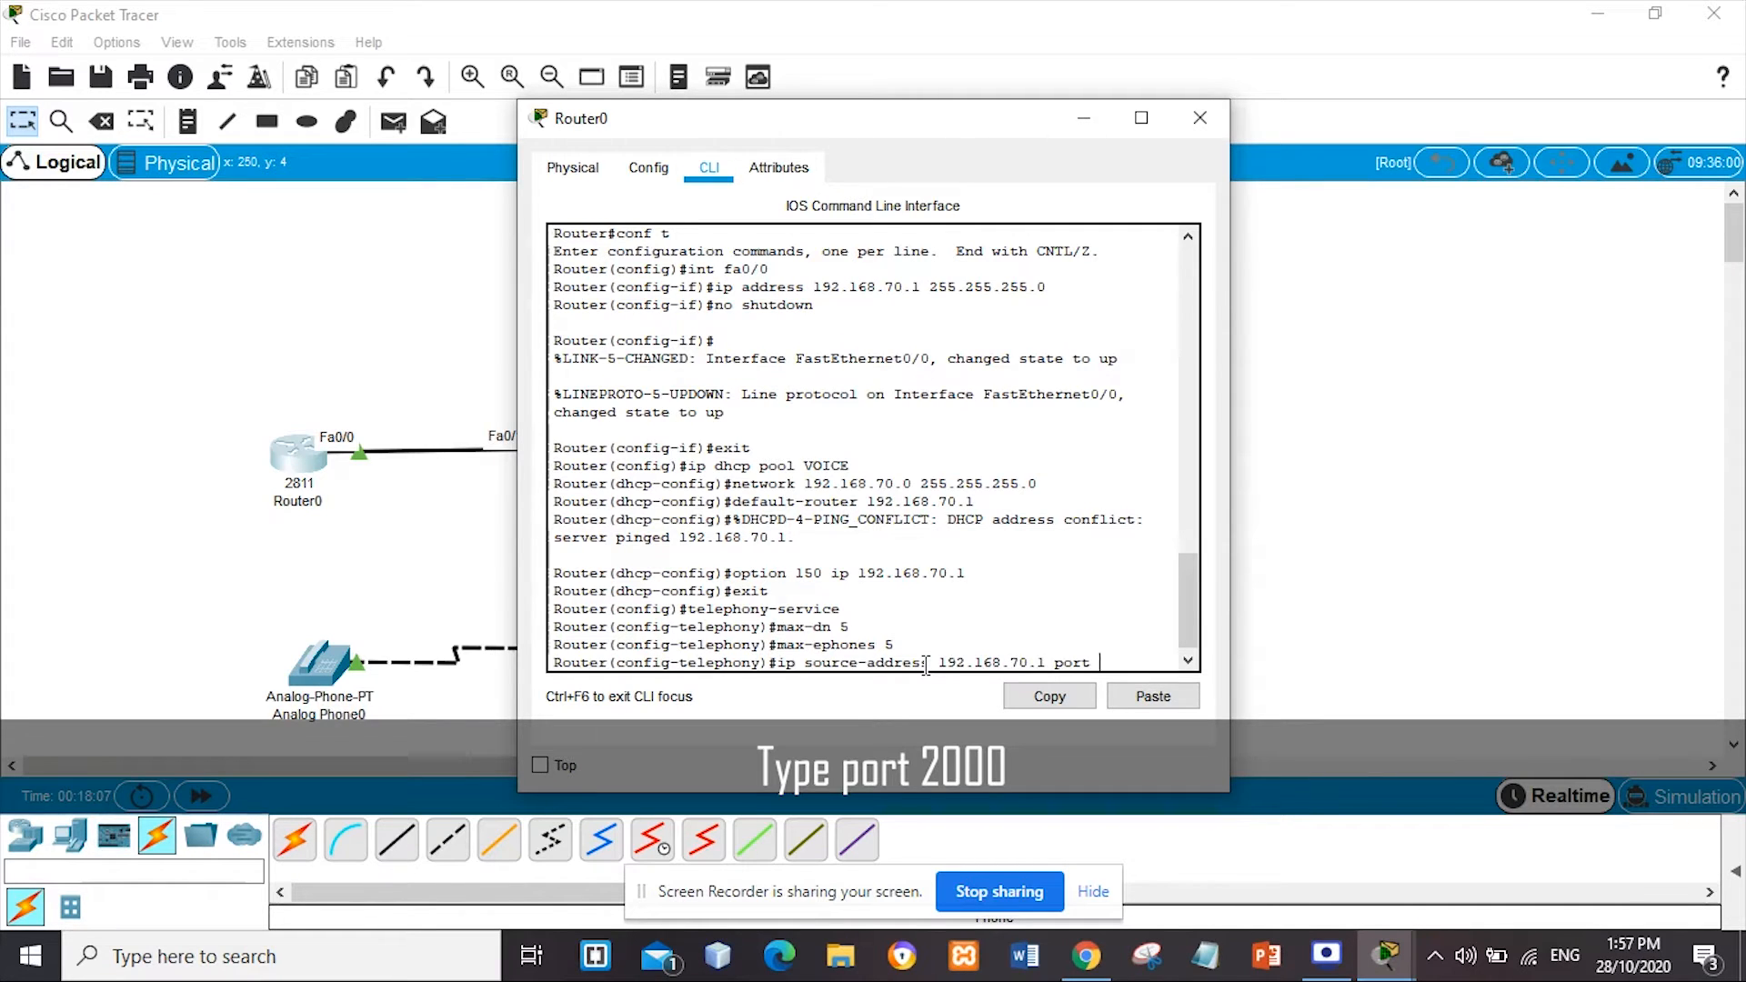
text(2000)
key(Return)
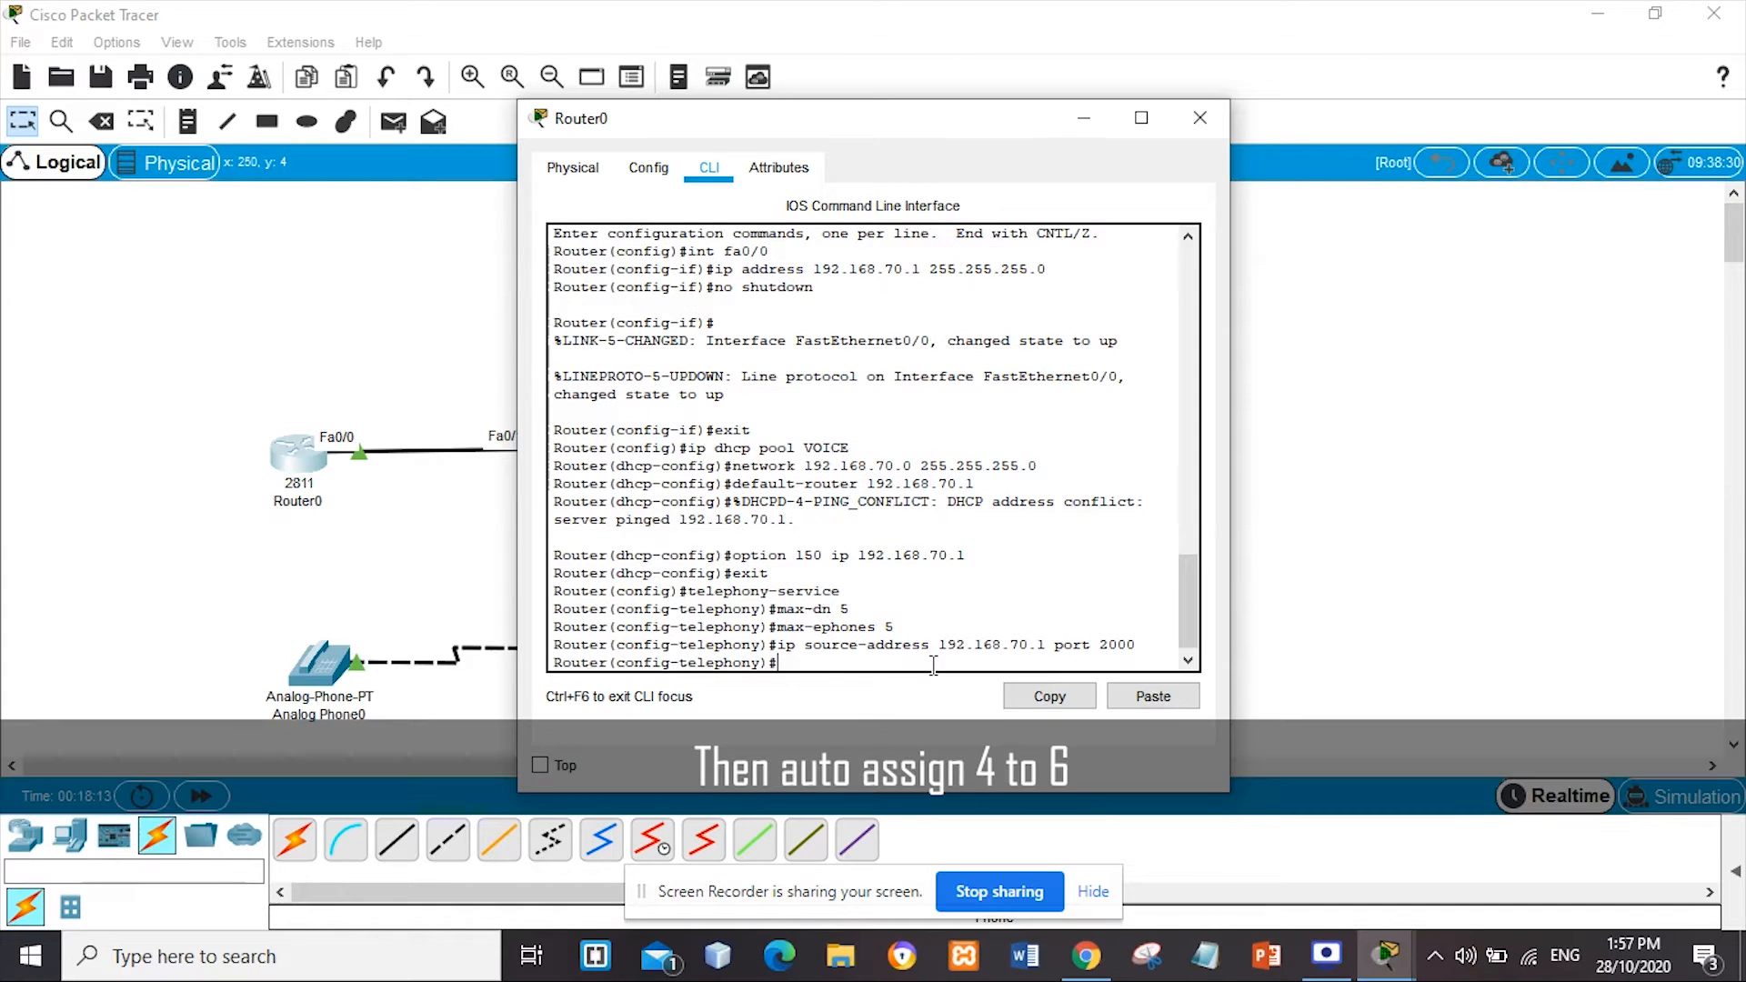
Add auto assign 4 to 6 and auto assign 1 to 5 to the telephony service, exit it and close Router0
text(auto assign 4 to 6)
key(Return)
text(auto assign 1 to )
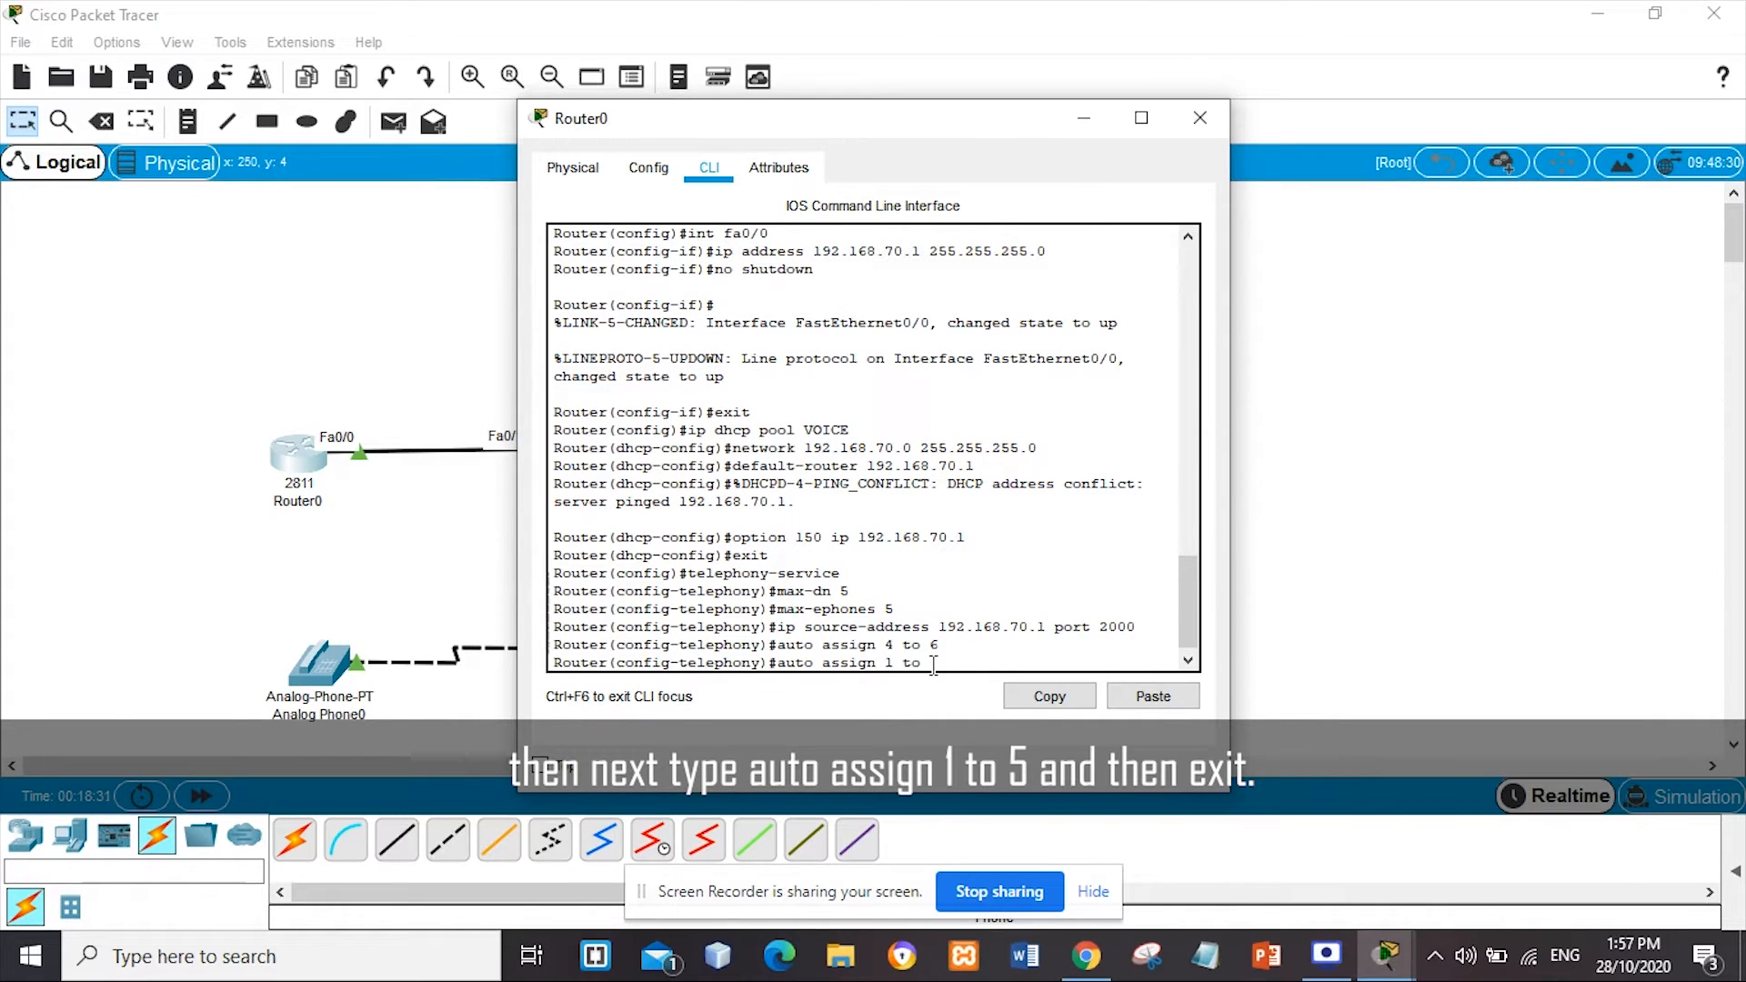
text(5)
key(Return)
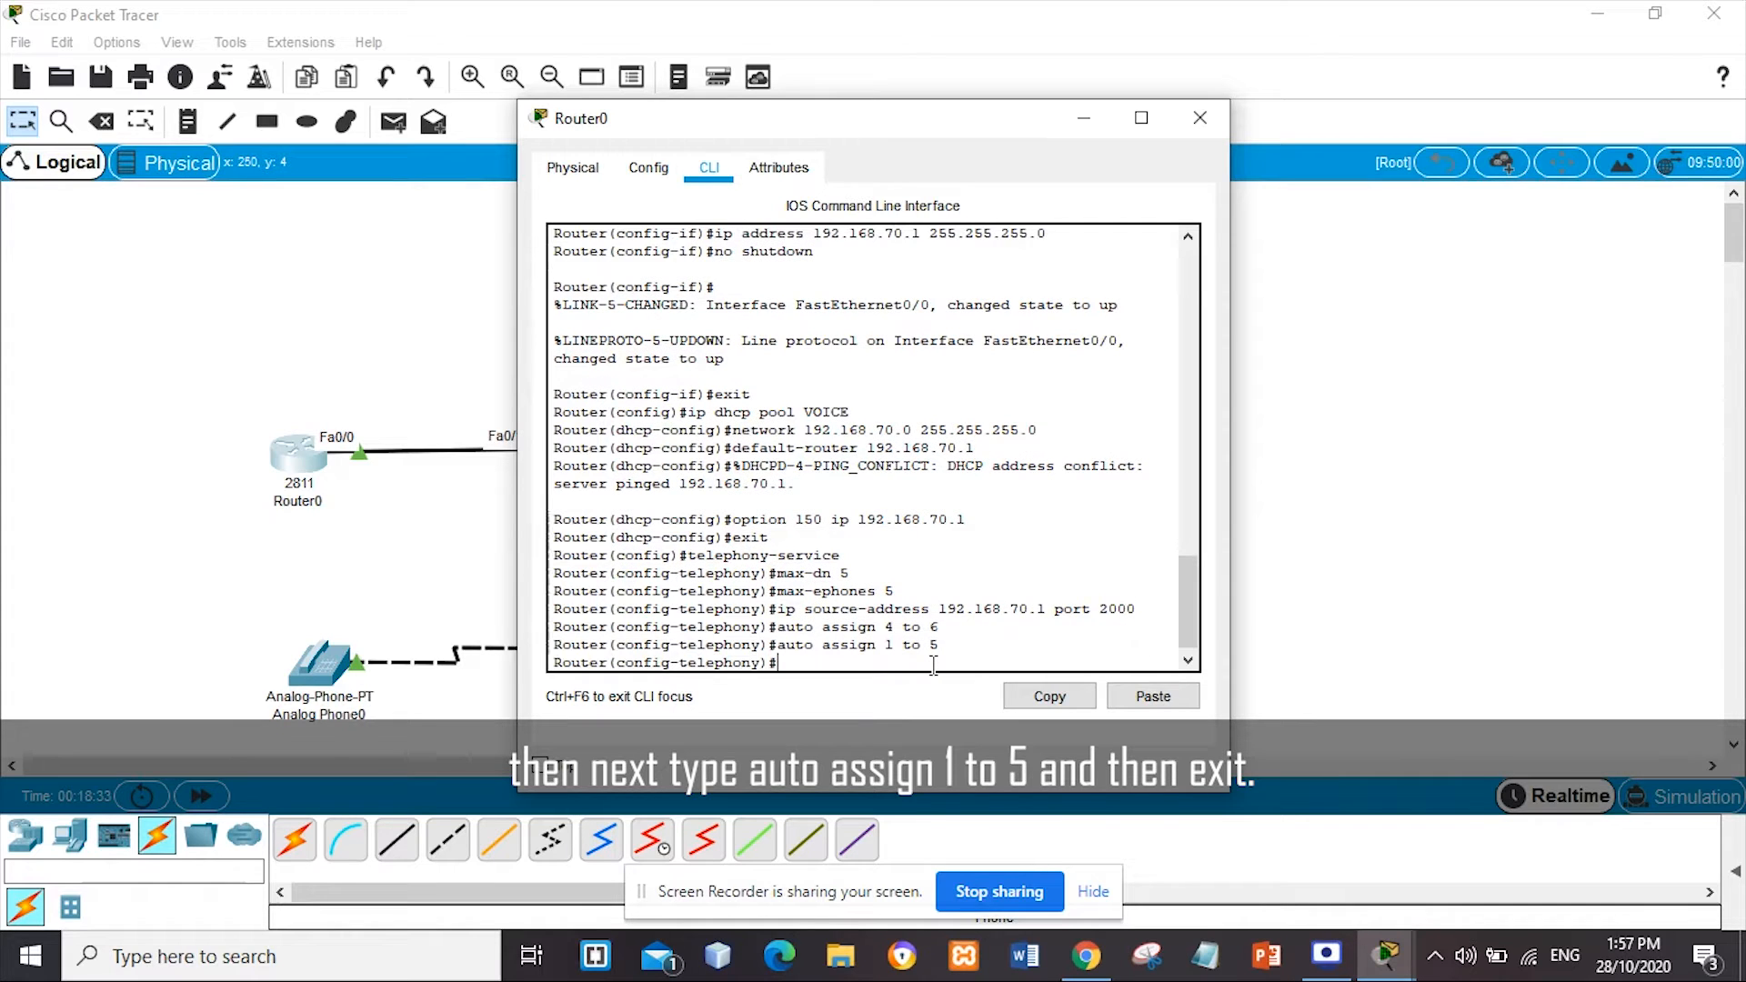
text(exit)
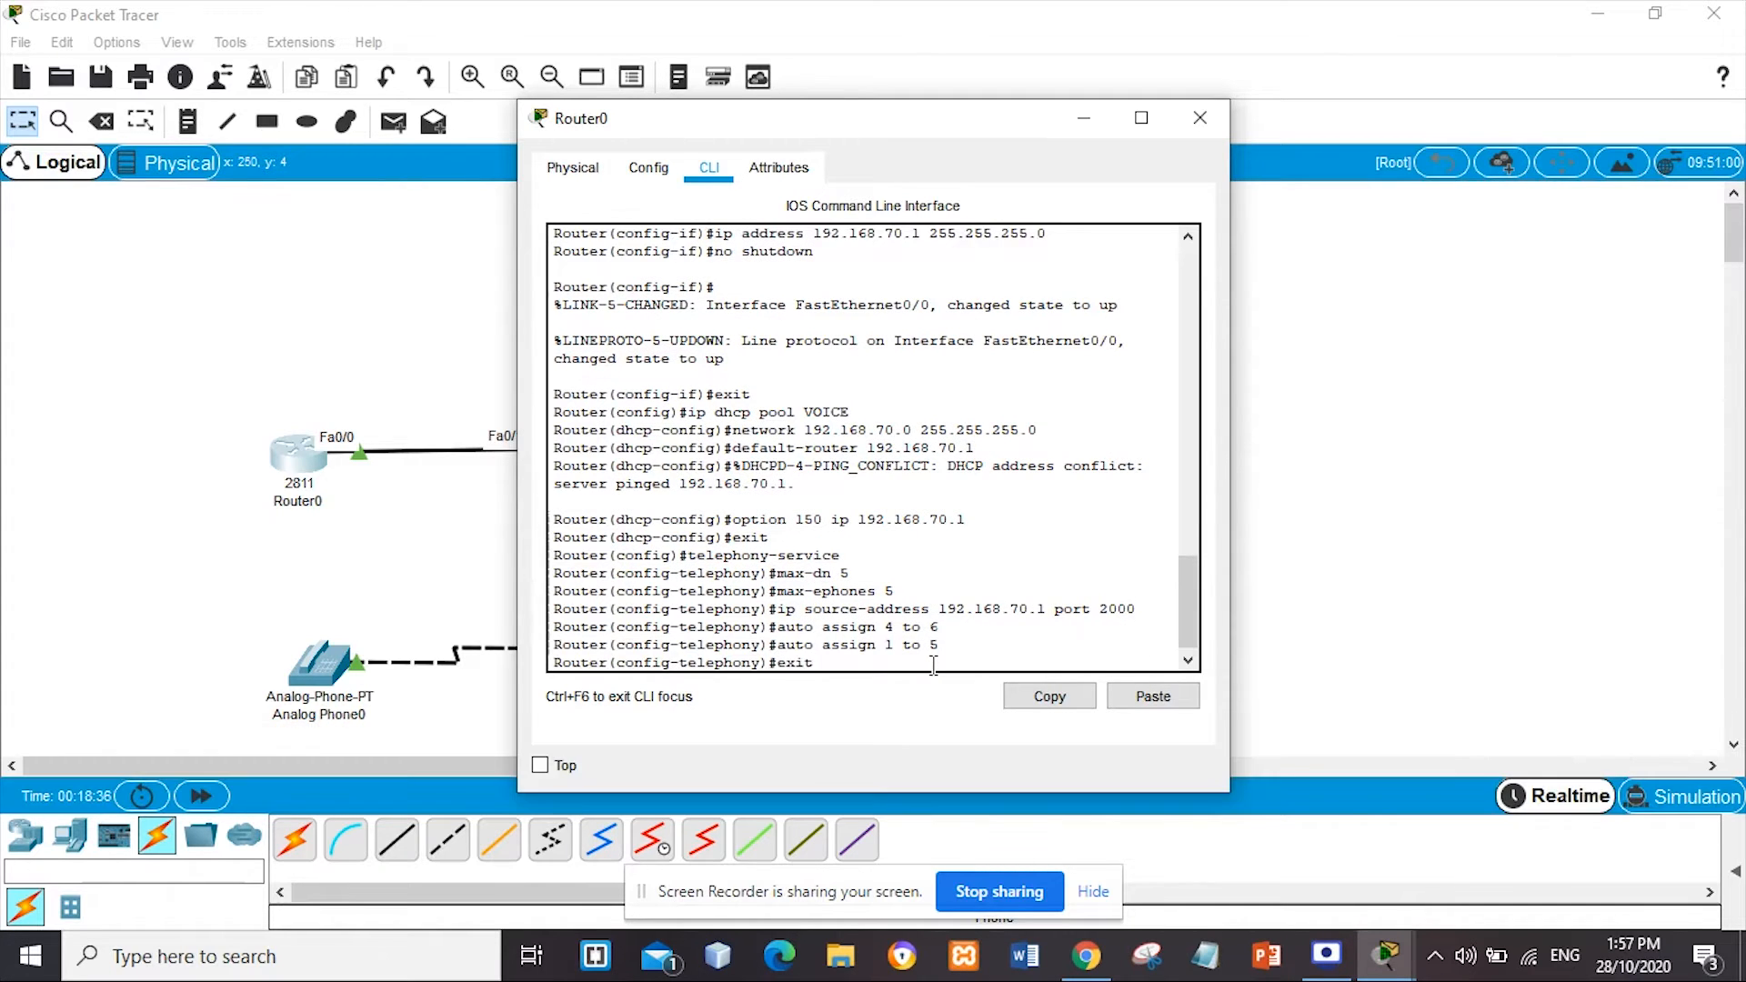
key(Return)
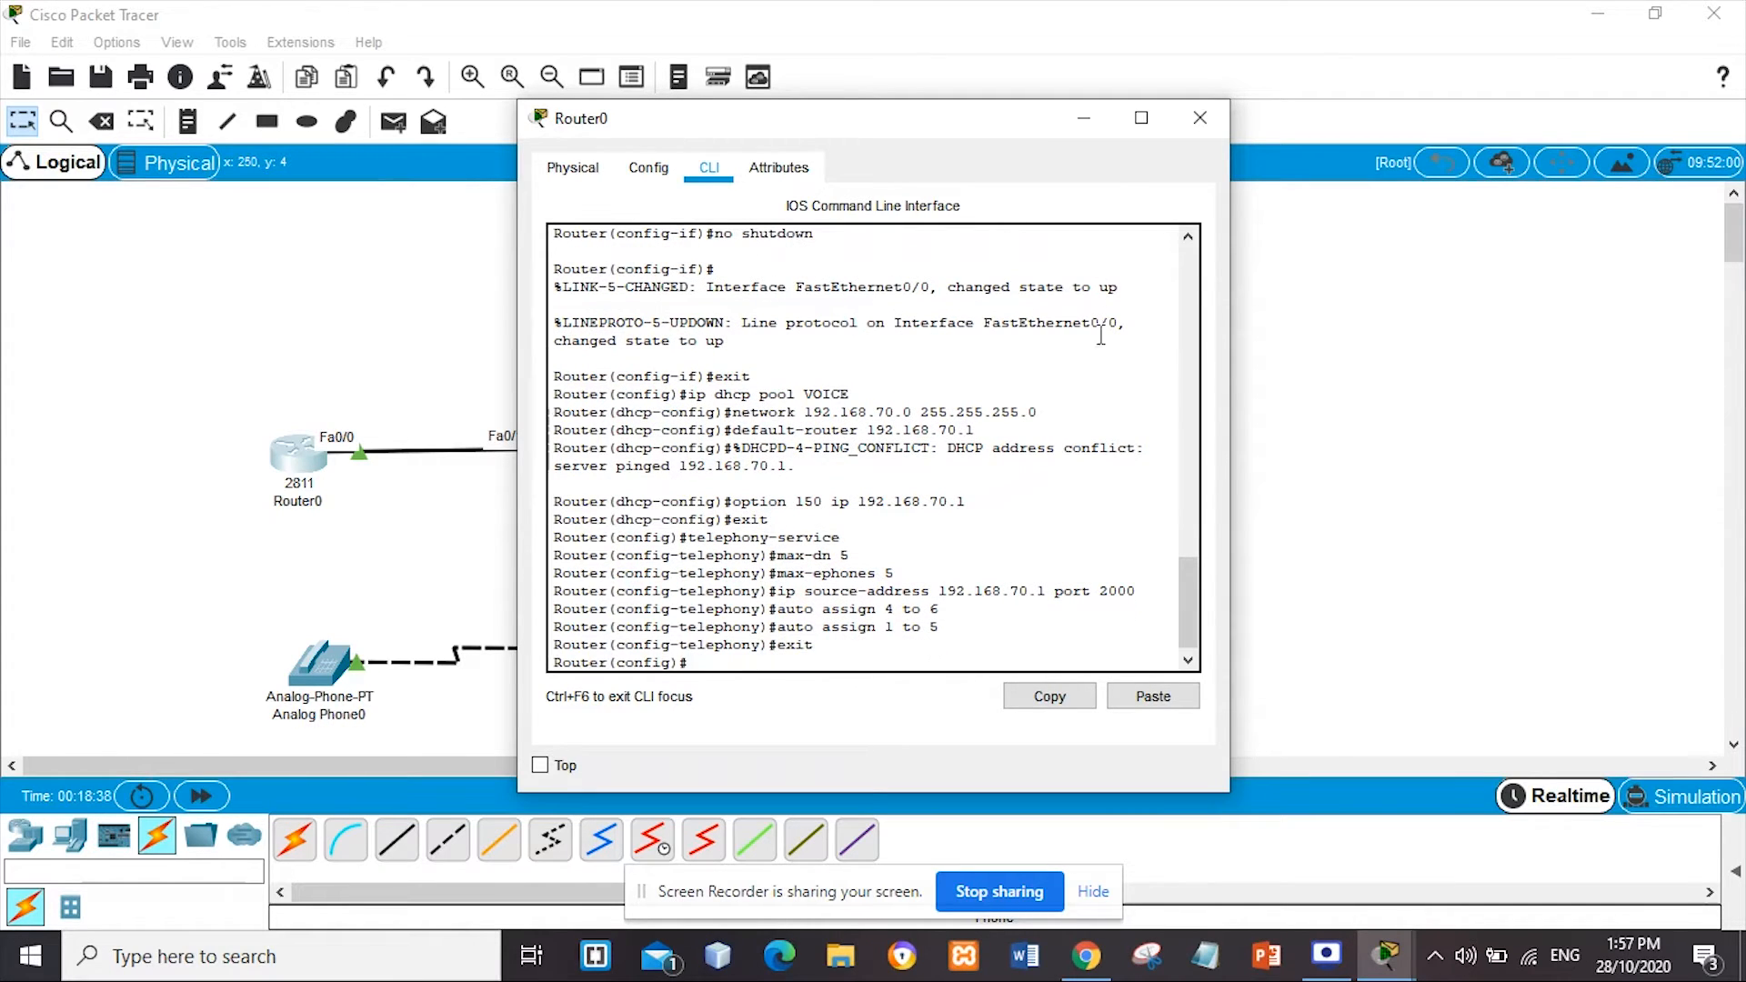
click(1200, 117)
Open Switch0's command line and enter global configuration mode with en and conf t
click(592, 454)
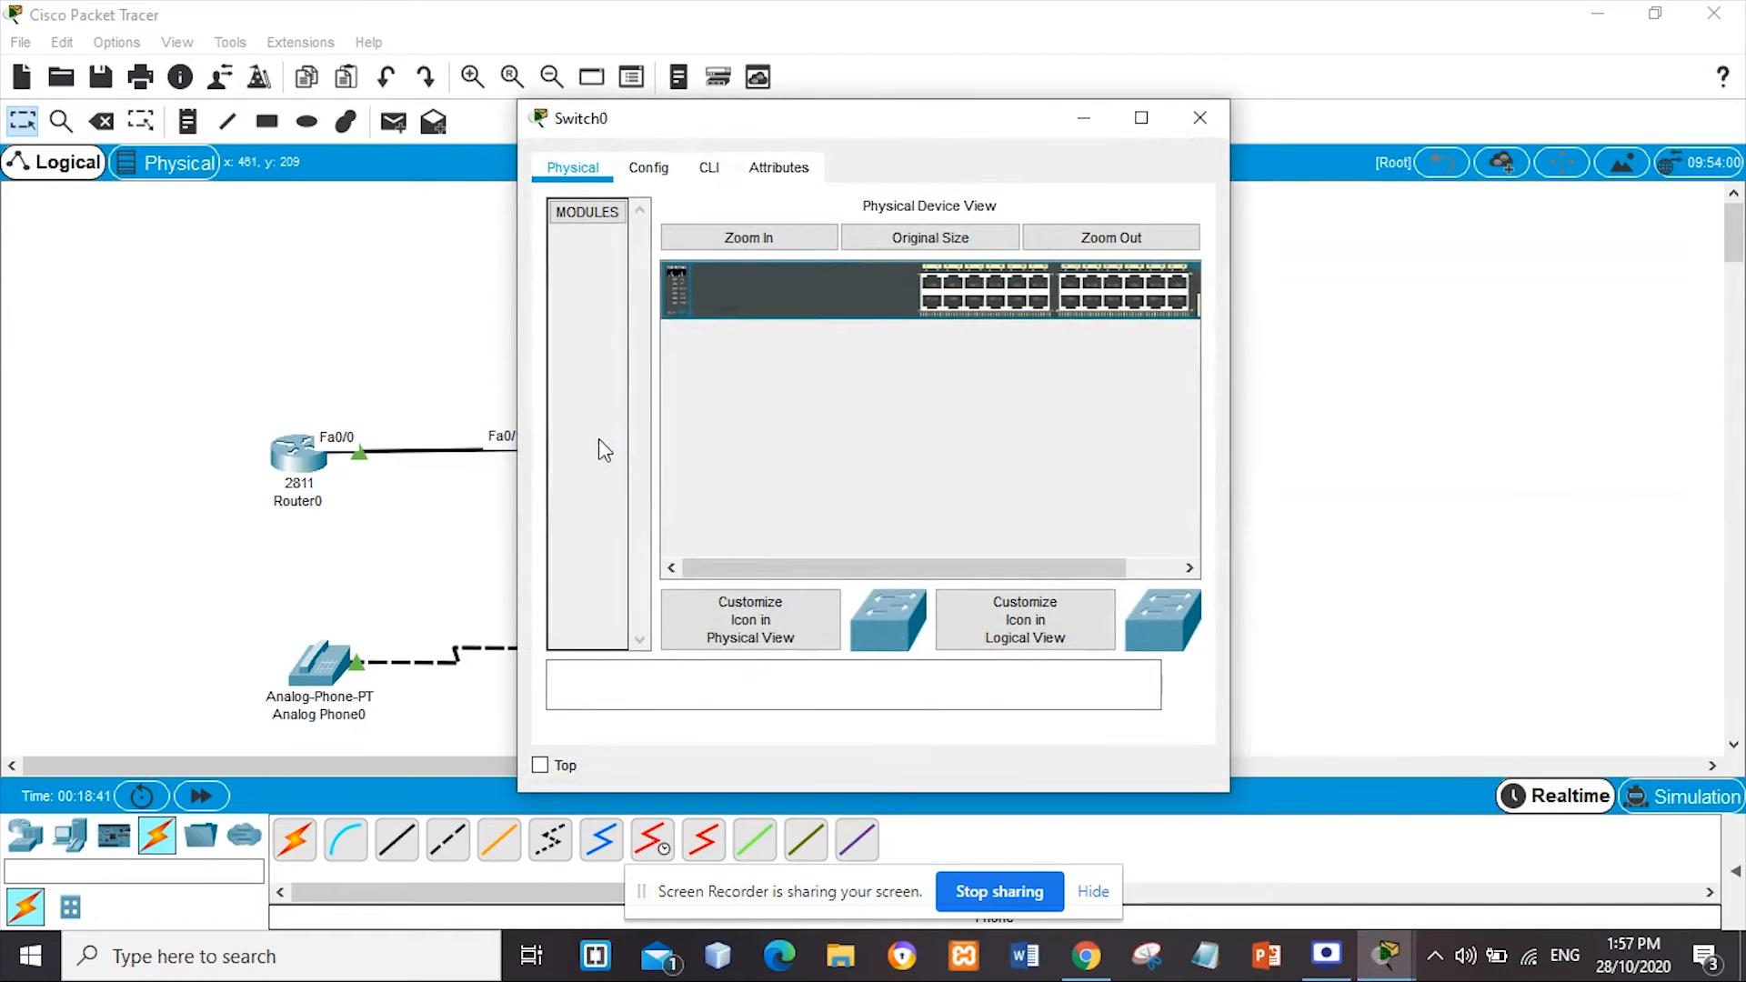
click(710, 169)
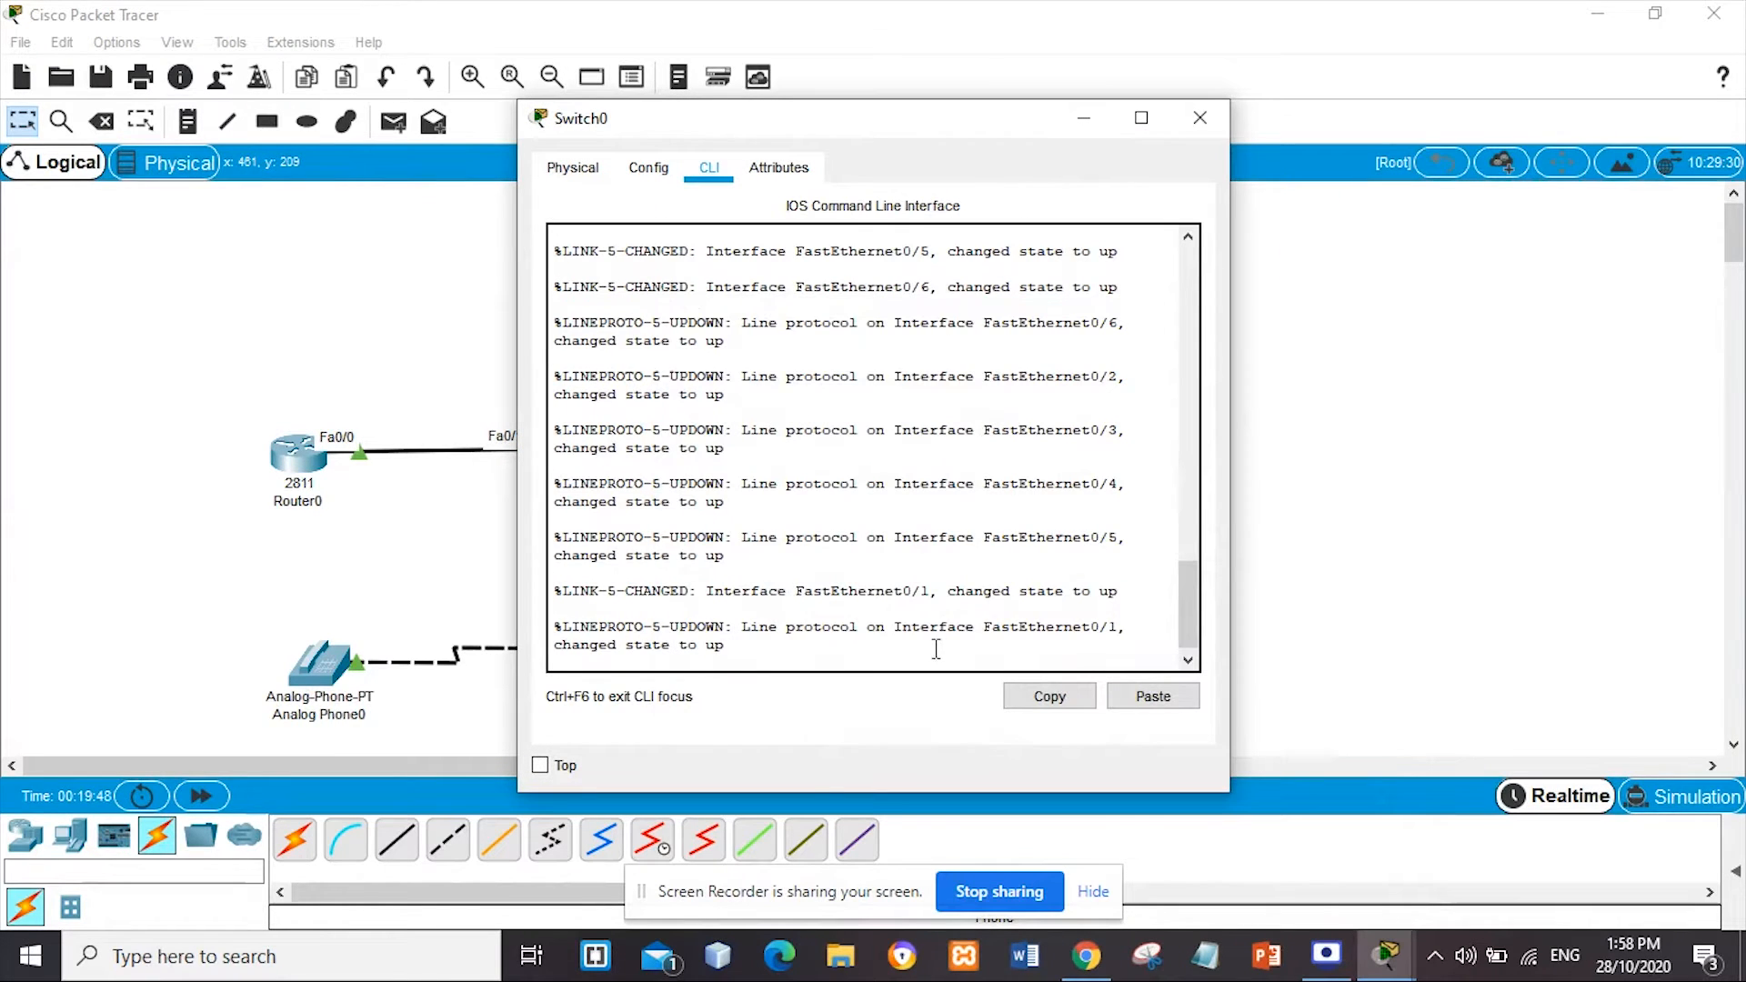
key(Return)
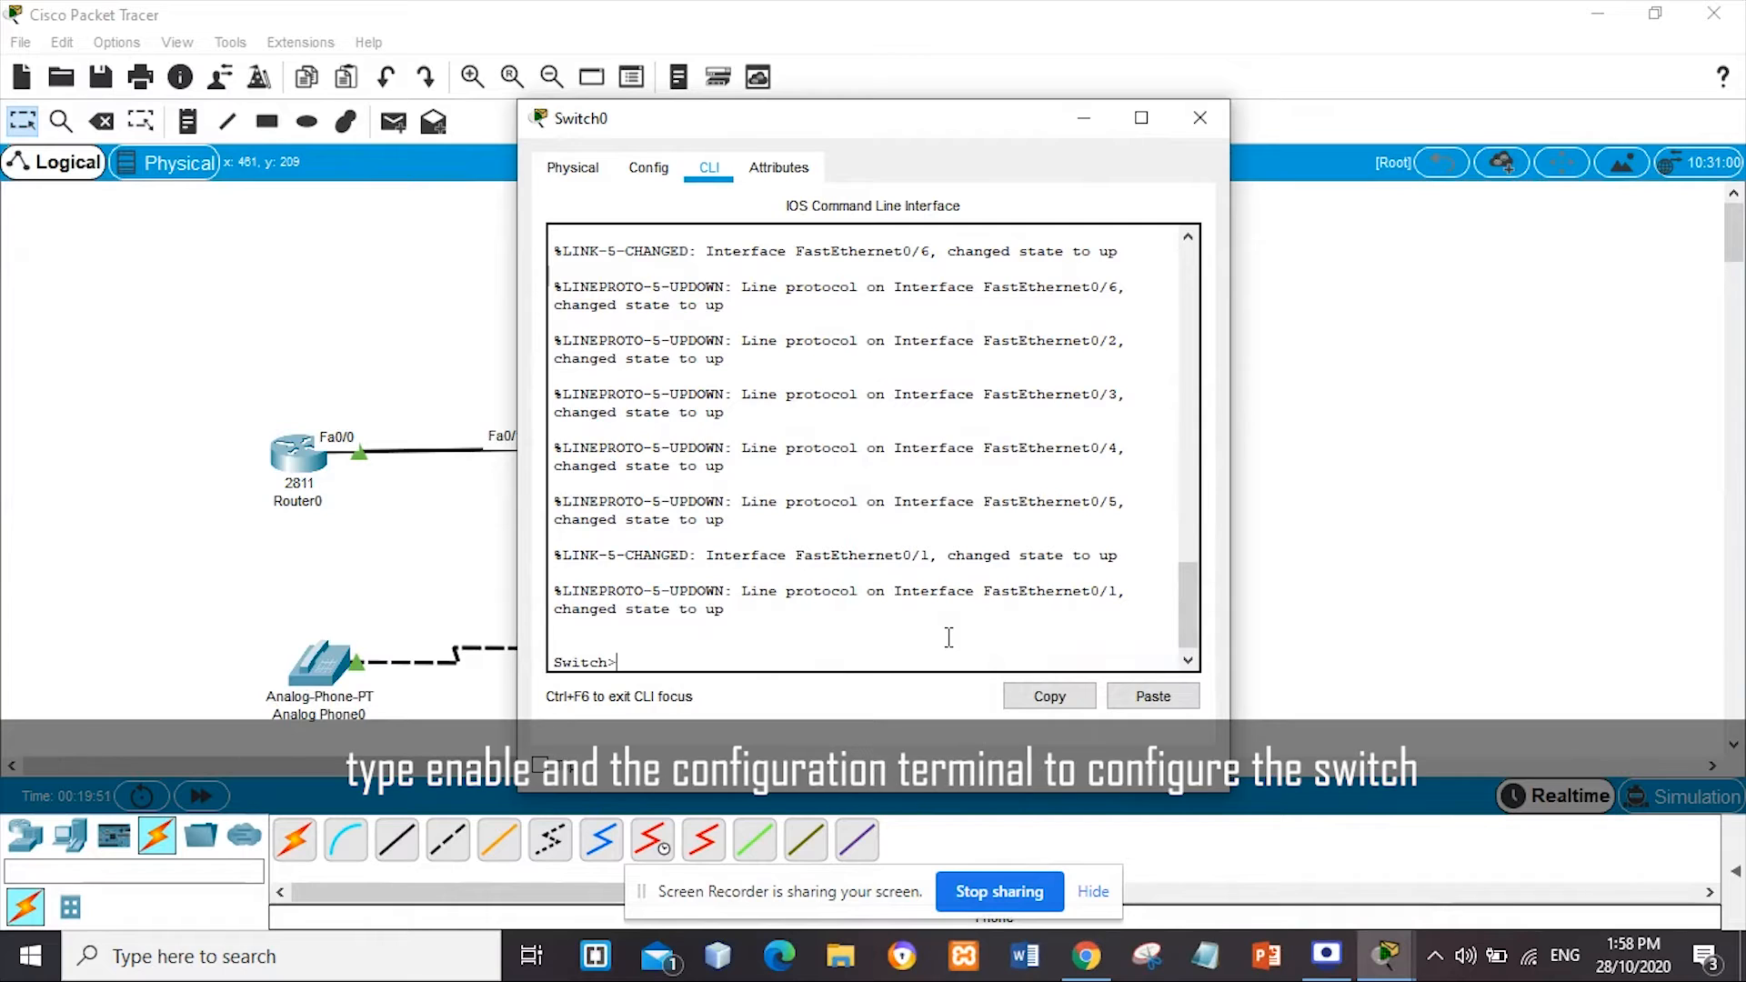
text(en)
key(Return)
text(conf t)
key(Return)
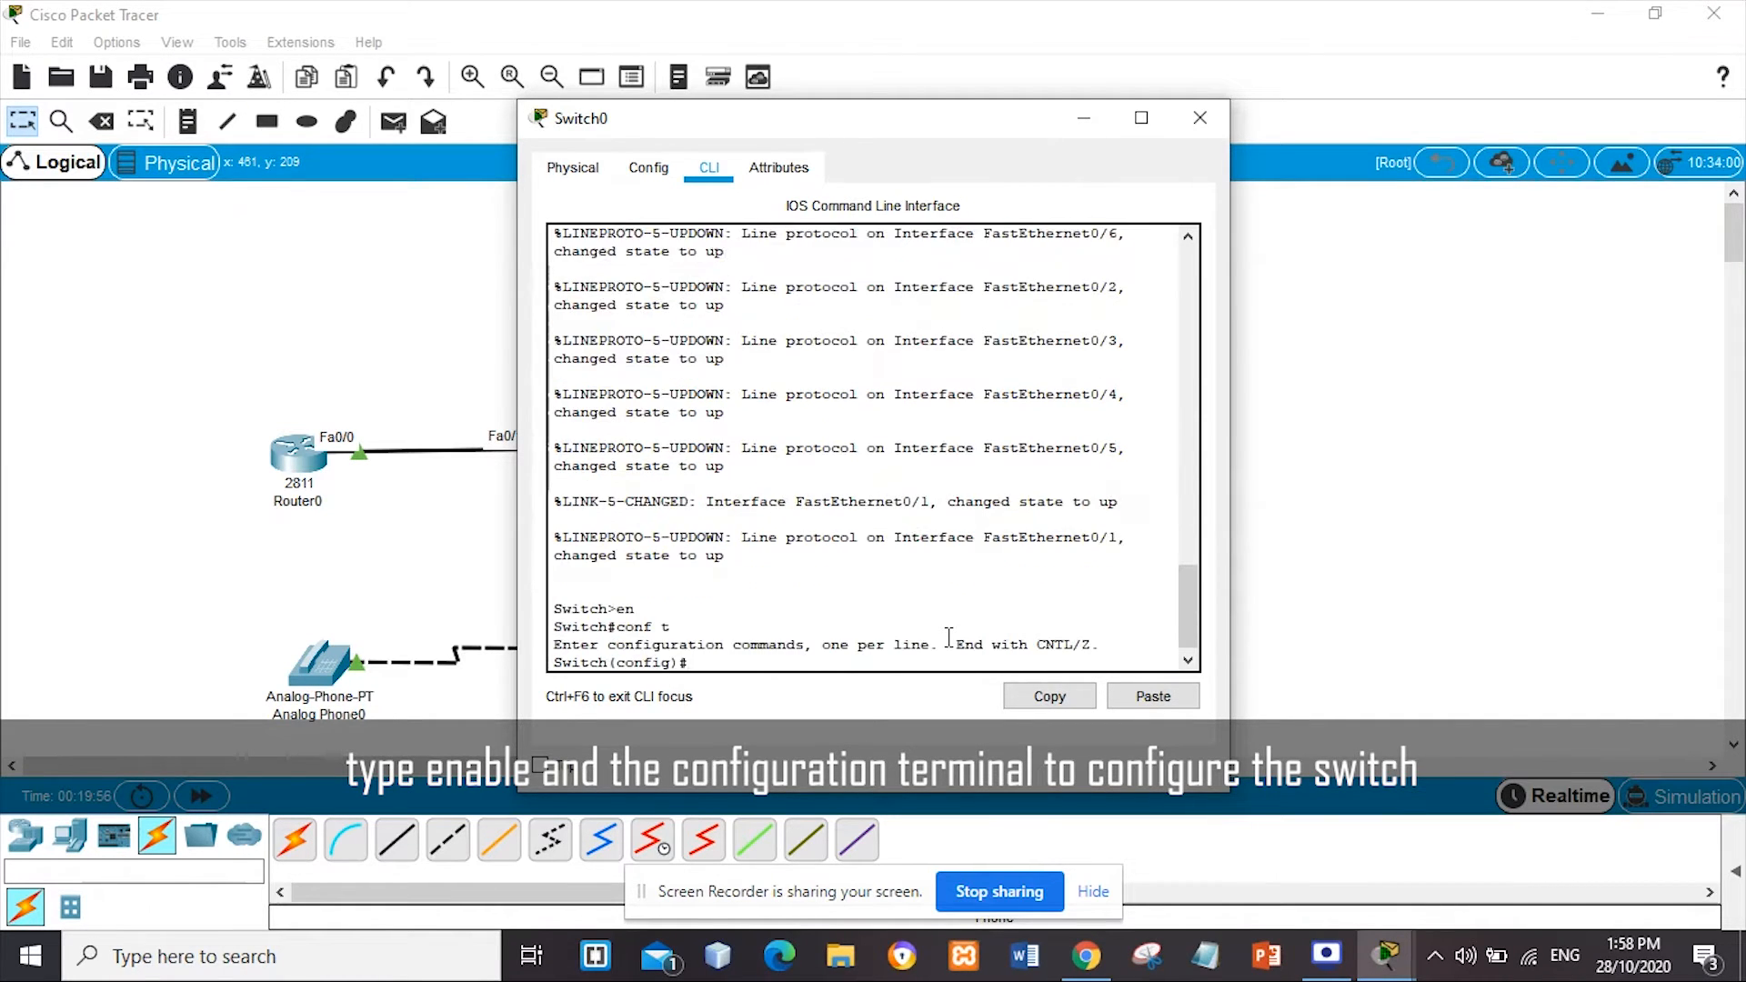
Set Switch0's interface range fa0/2-6 to switchport mode access
text(int range fa0/2)
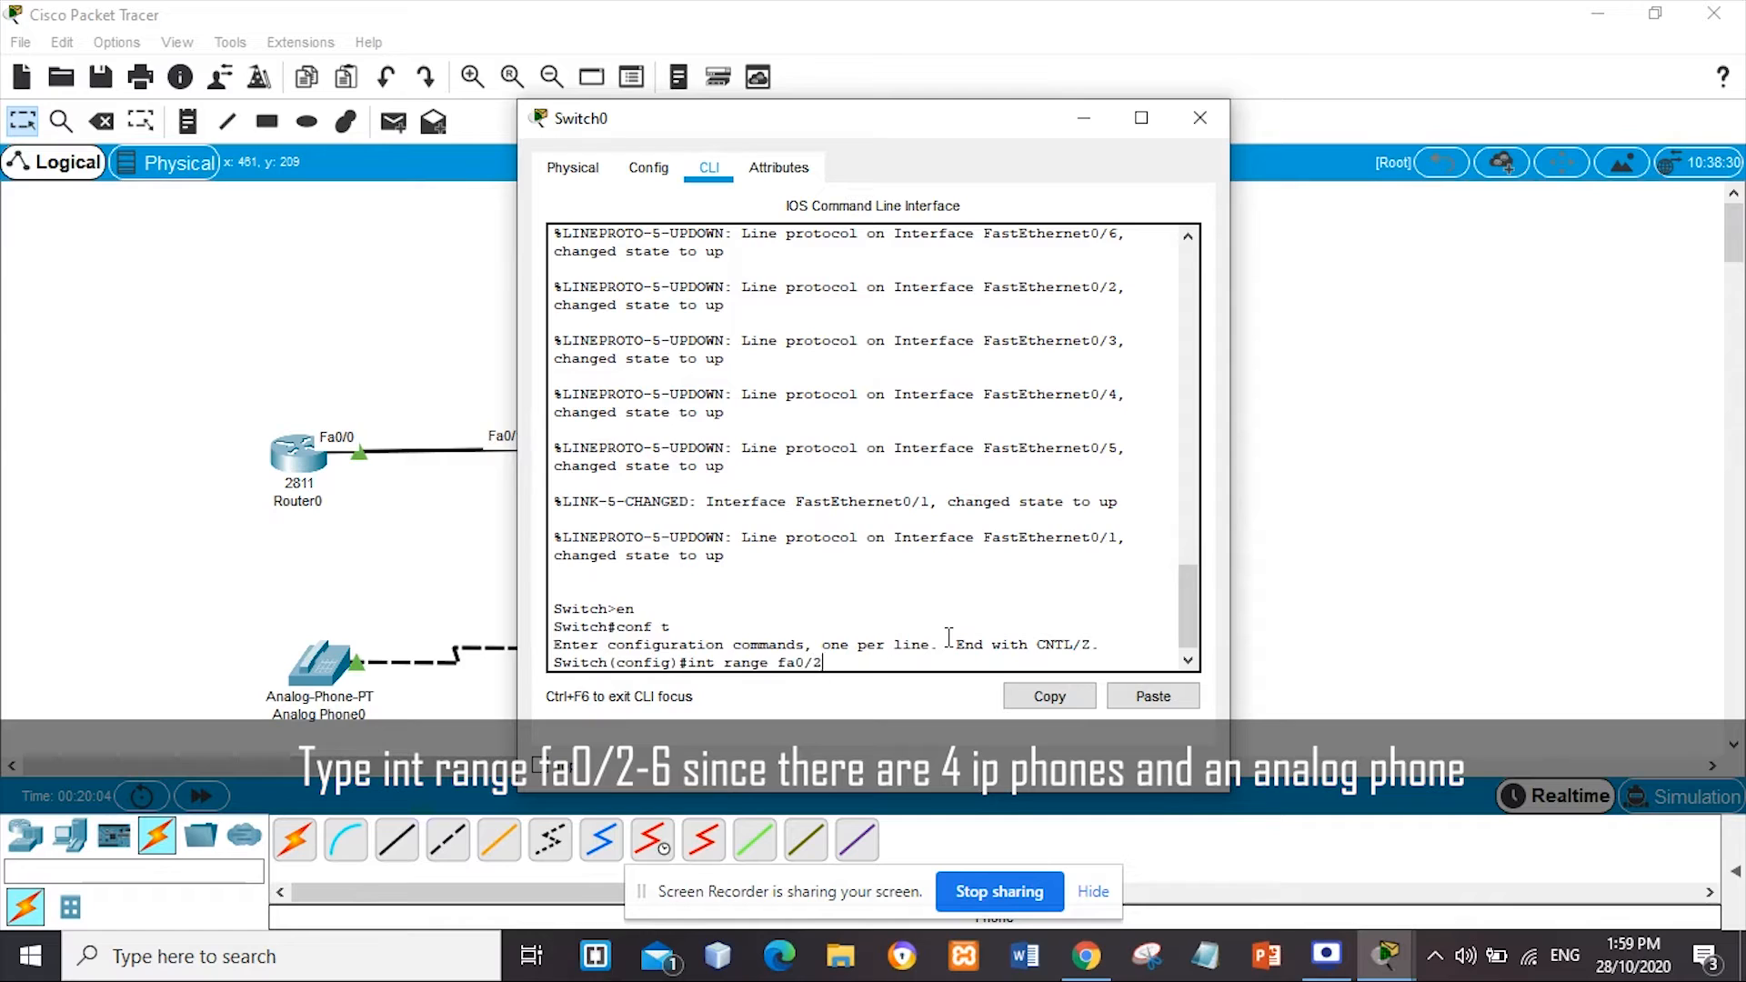
text(-6)
key(Return)
text(switchport mode access)
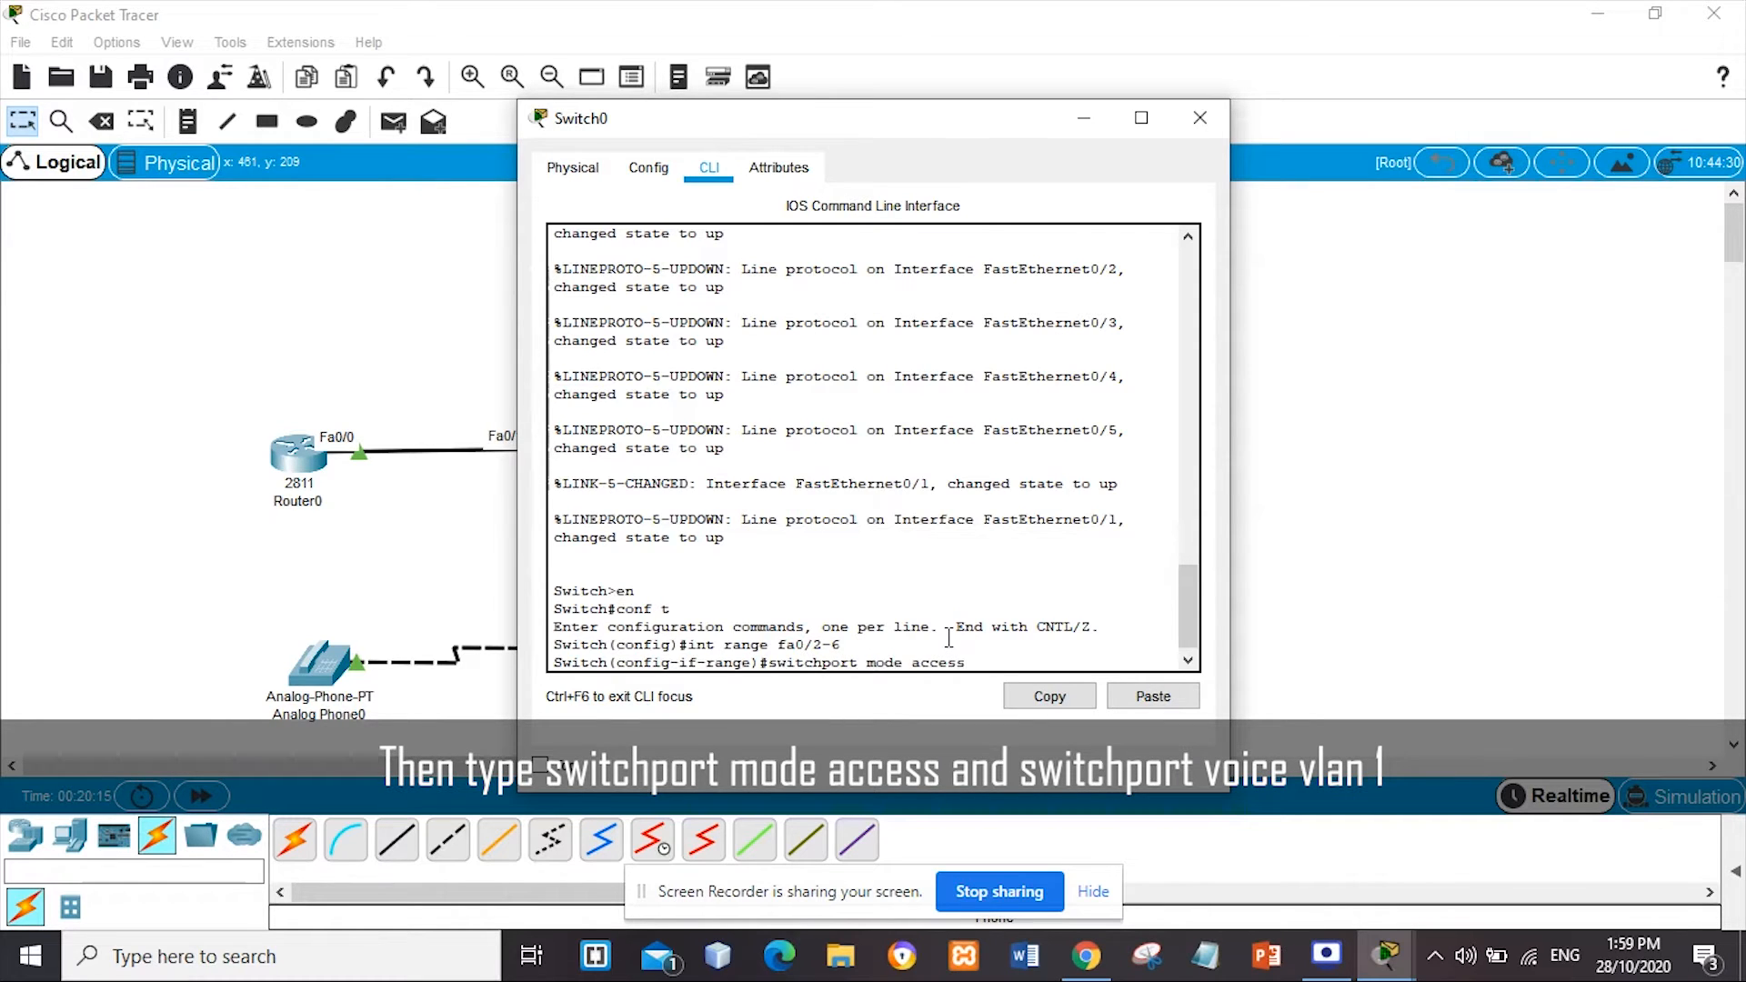
key(Return)
Assign switchport voice vlan 1 to the interface range, exit to global configuration mode and close Switch0
text(switchport)
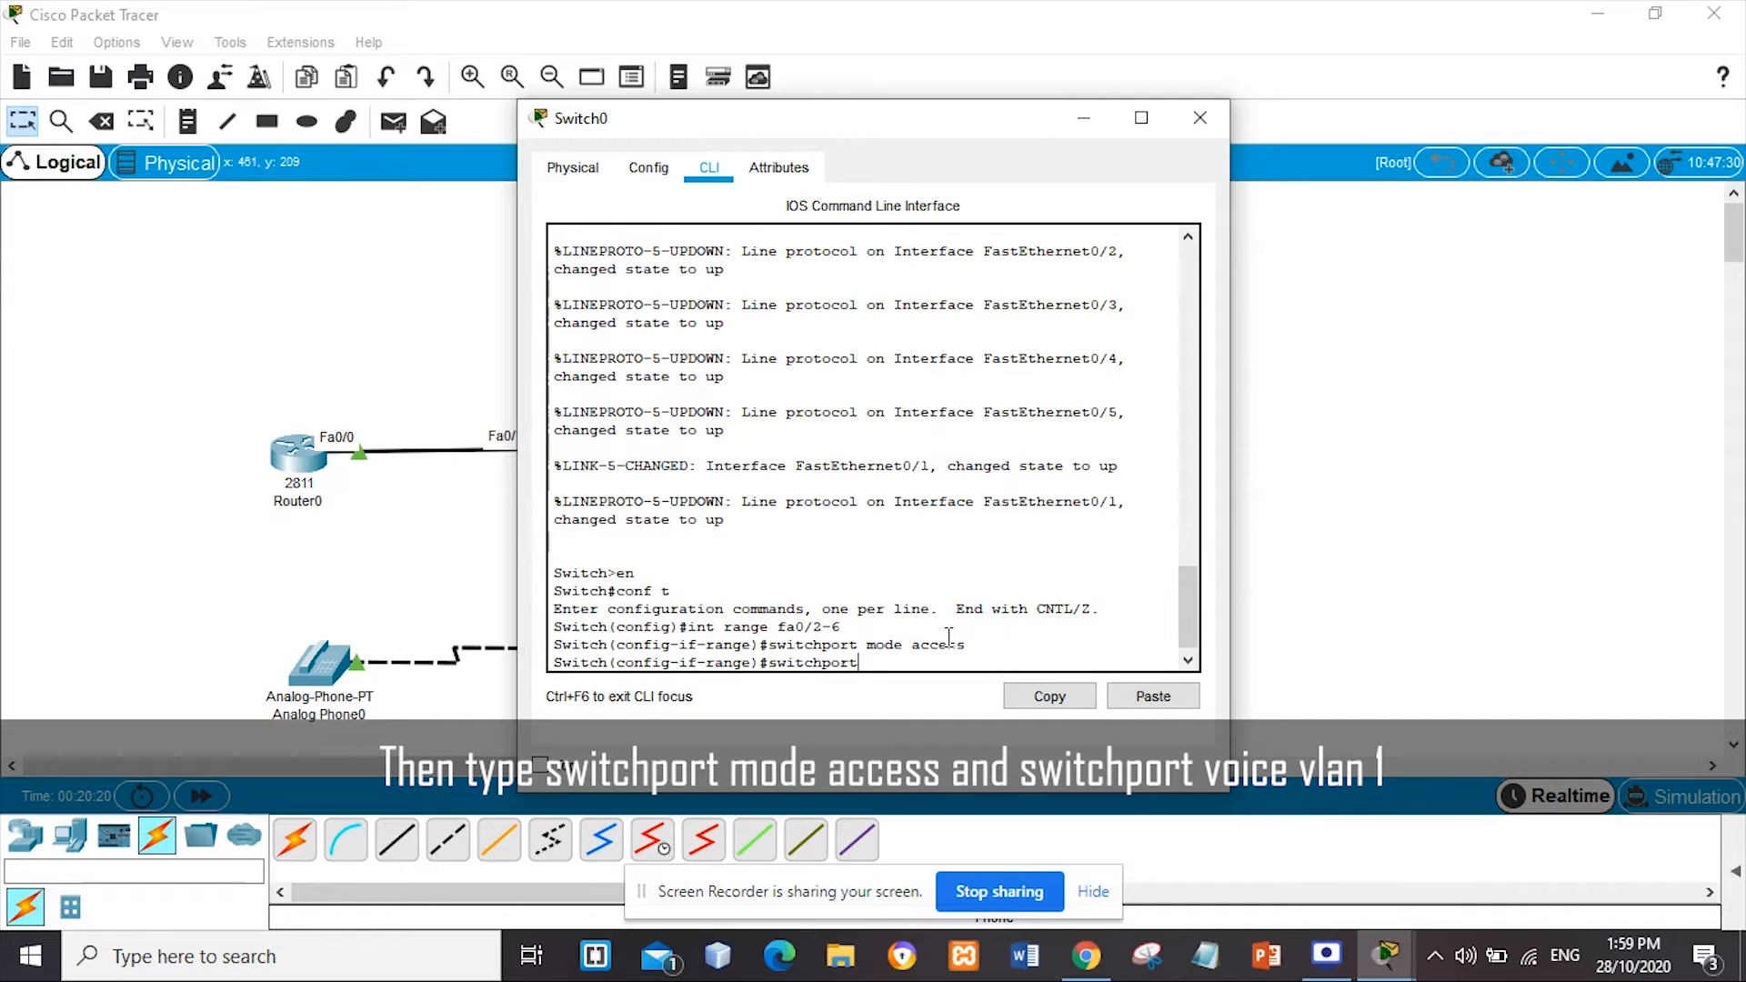
text( voice vla)
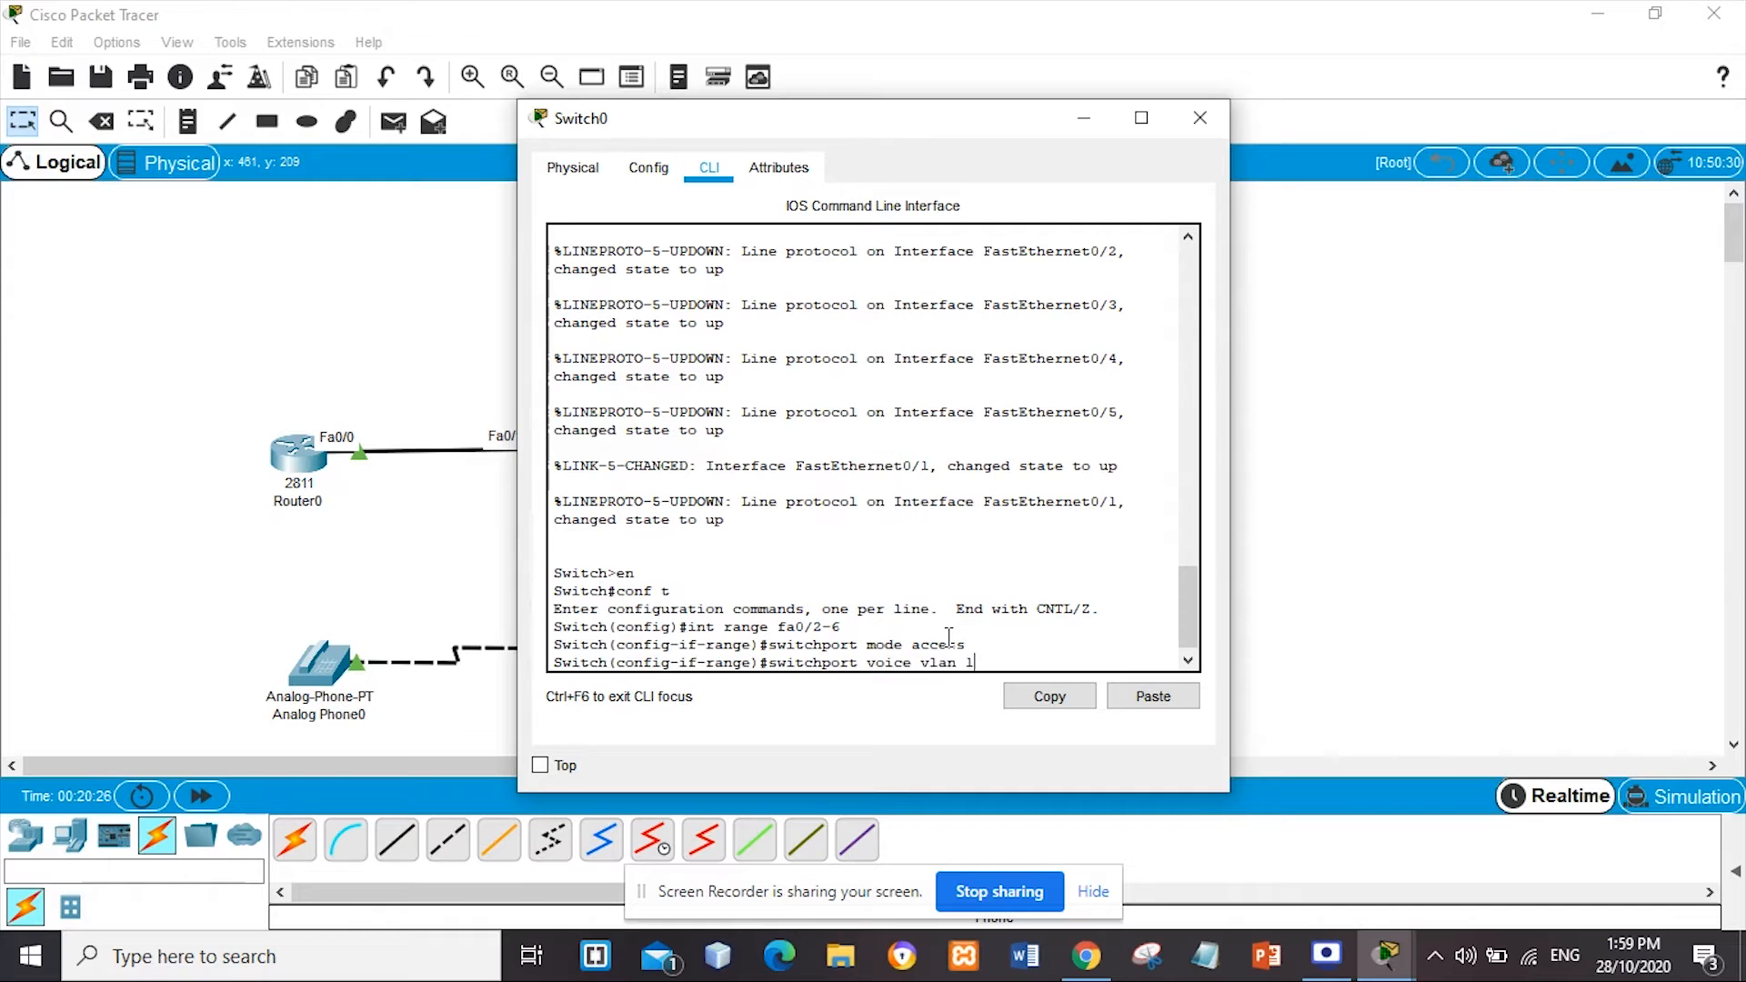
text(n 1)
key(Return)
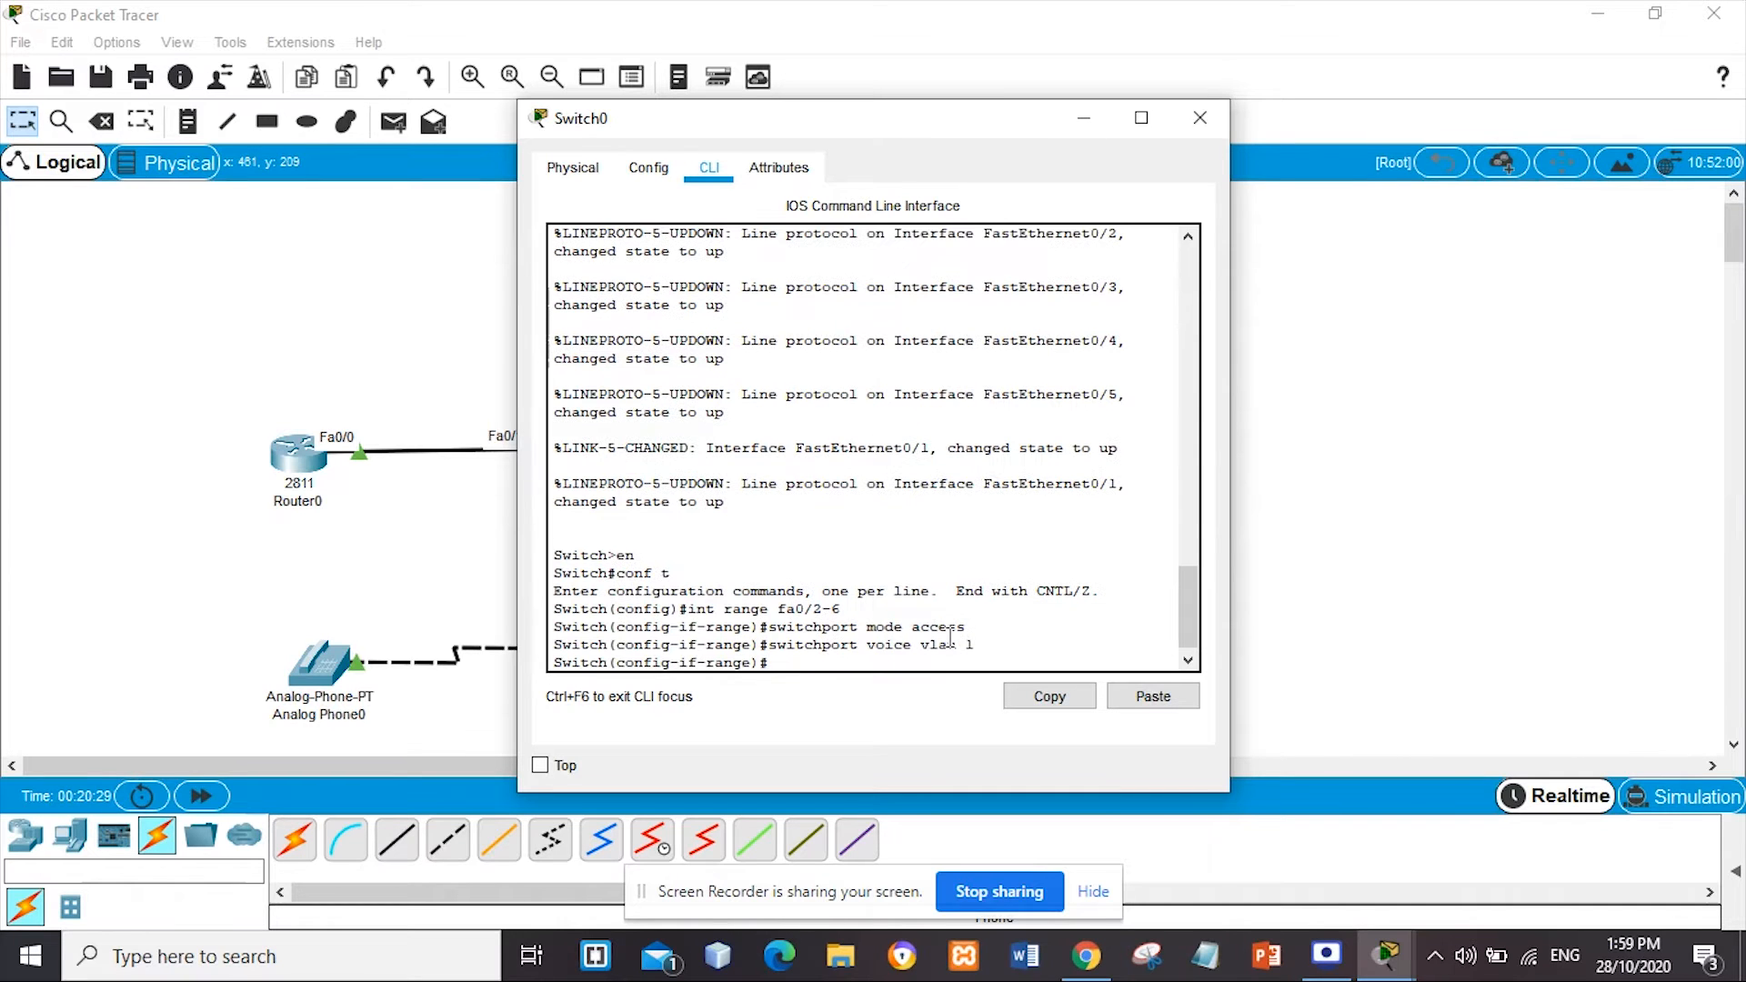
text(exit)
key(Return)
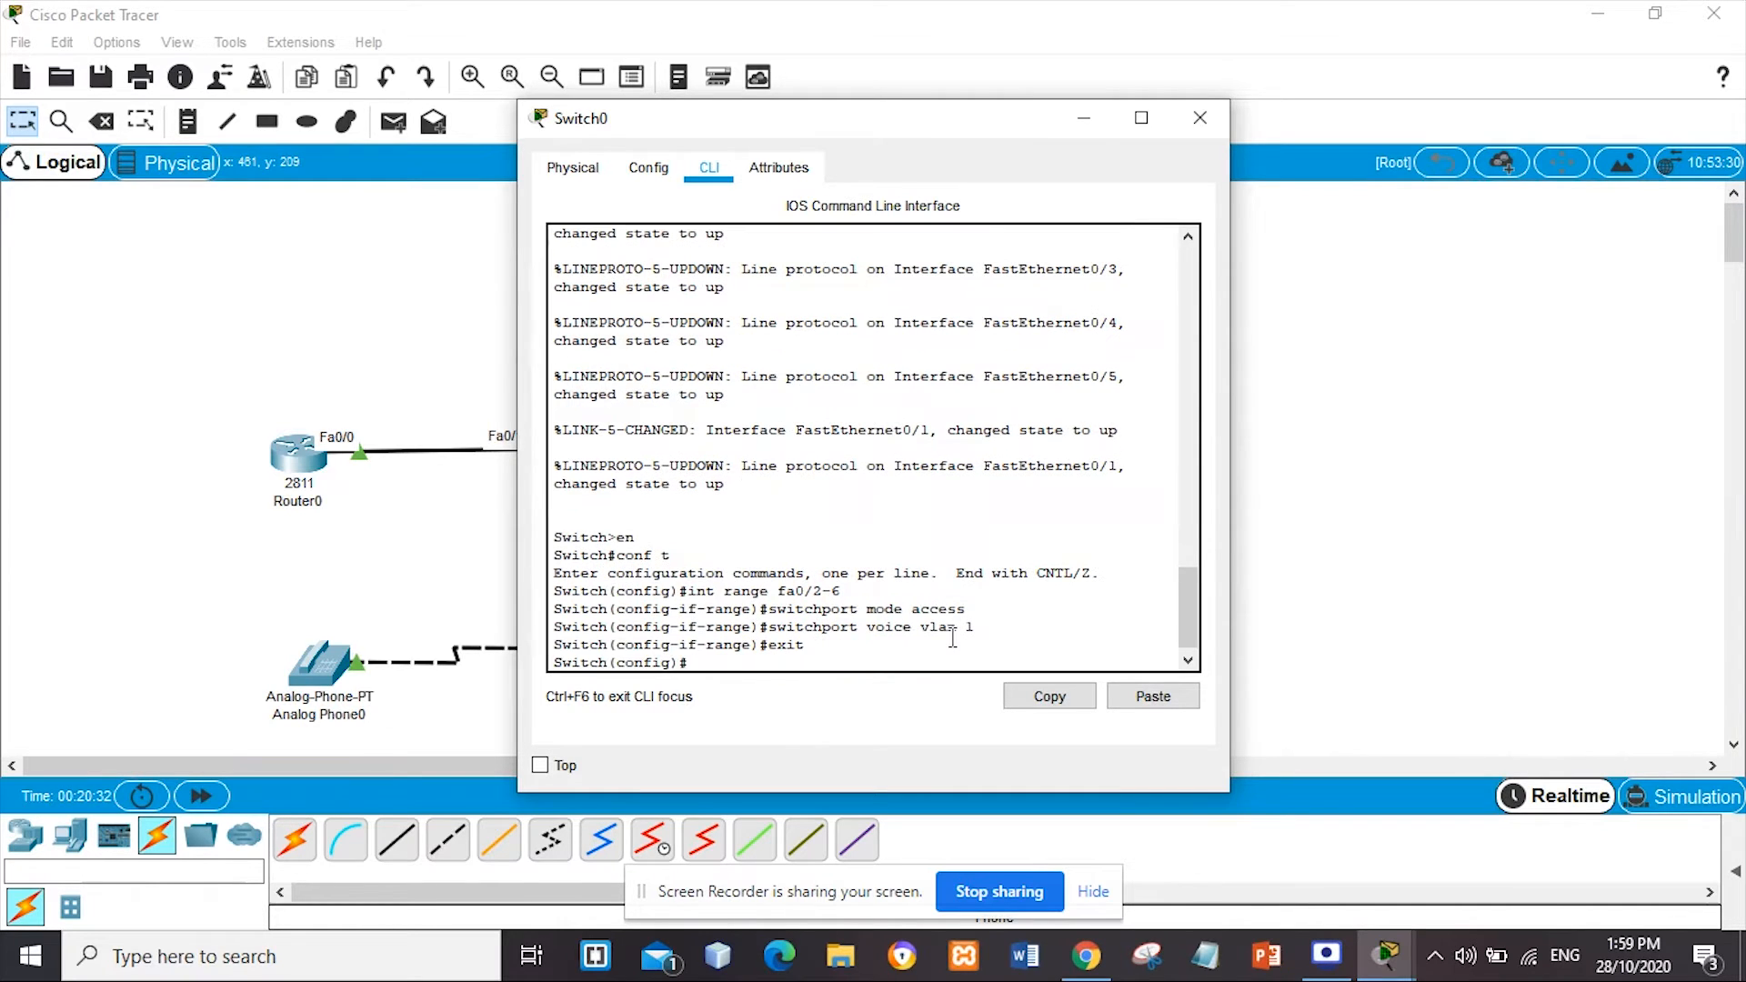
click(1199, 117)
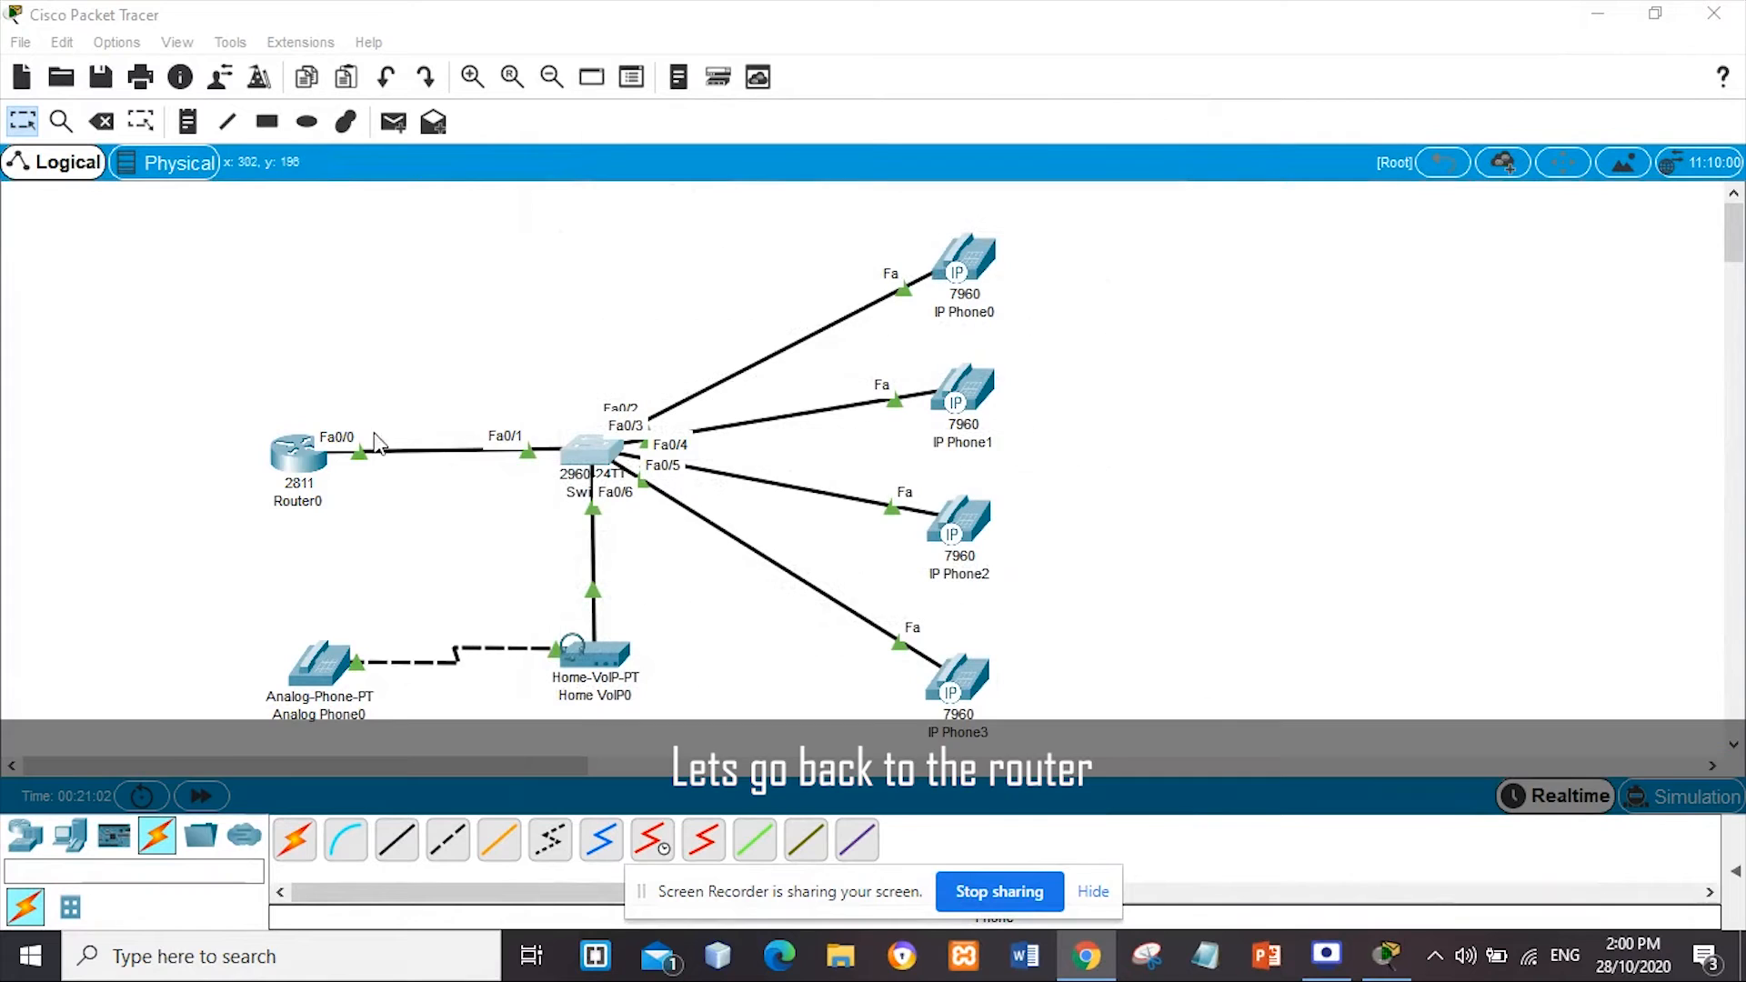
Reopen Router0's command line, create ephone-dn 1 with number 77001 and exit to global configuration mode
click(291, 459)
key(Return)
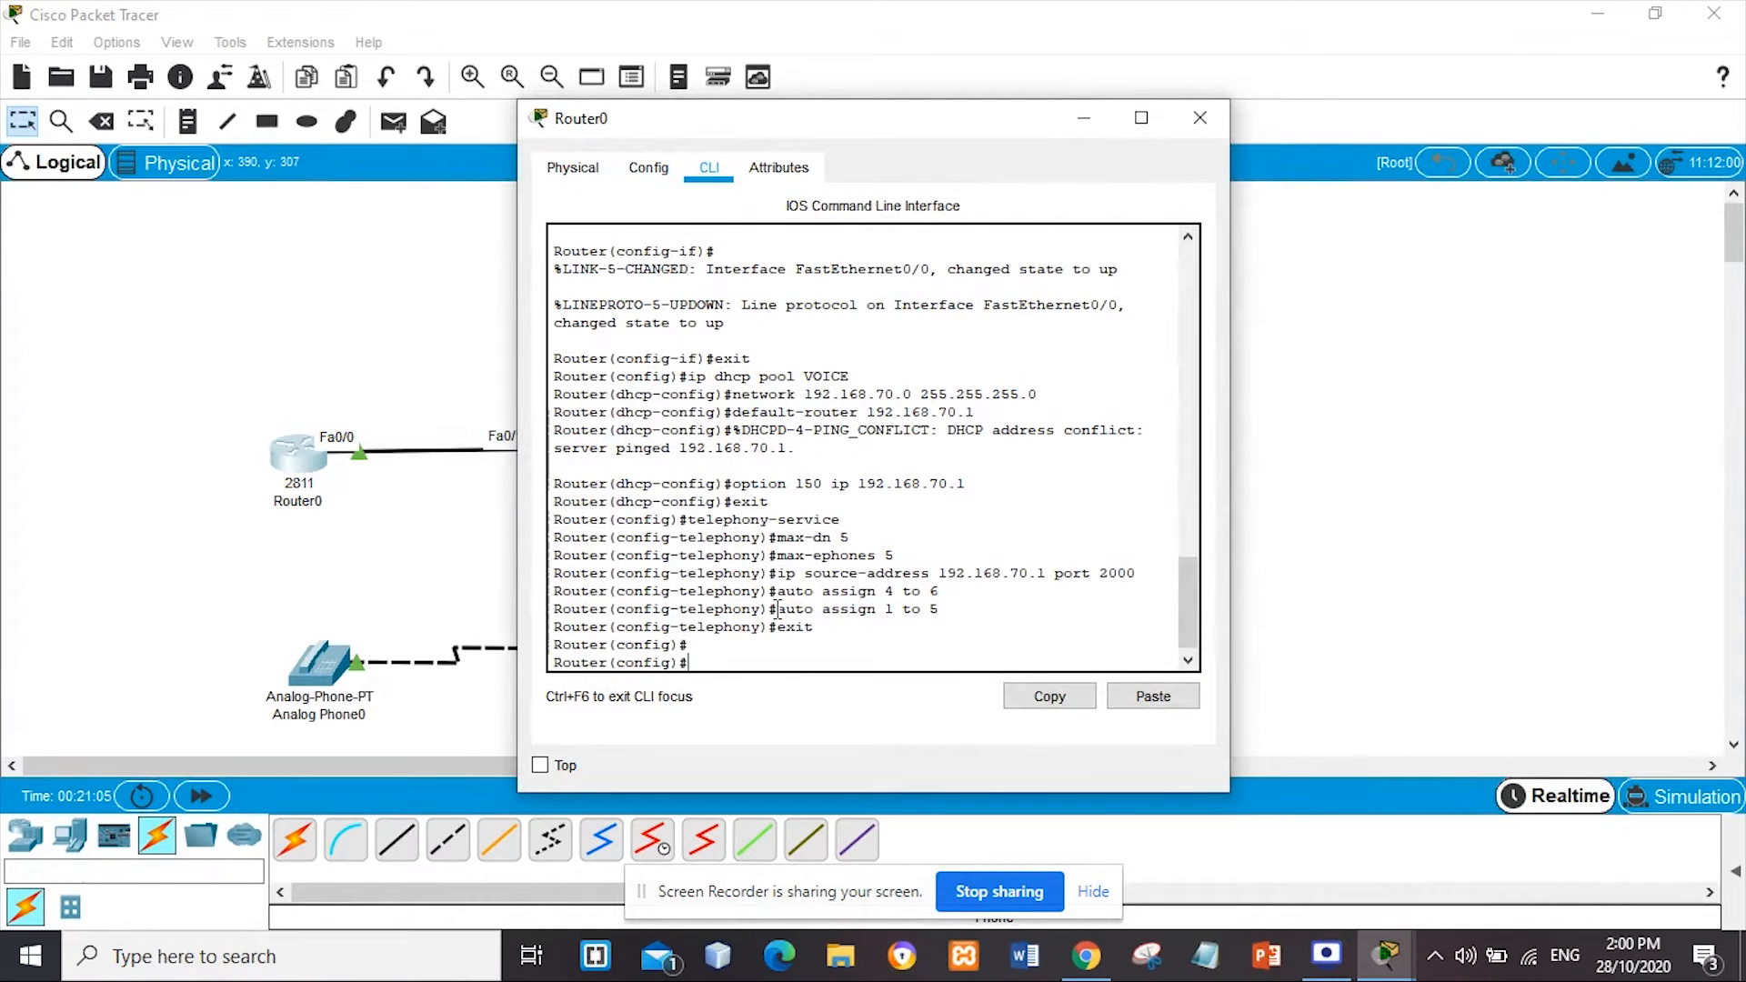
key(Return)
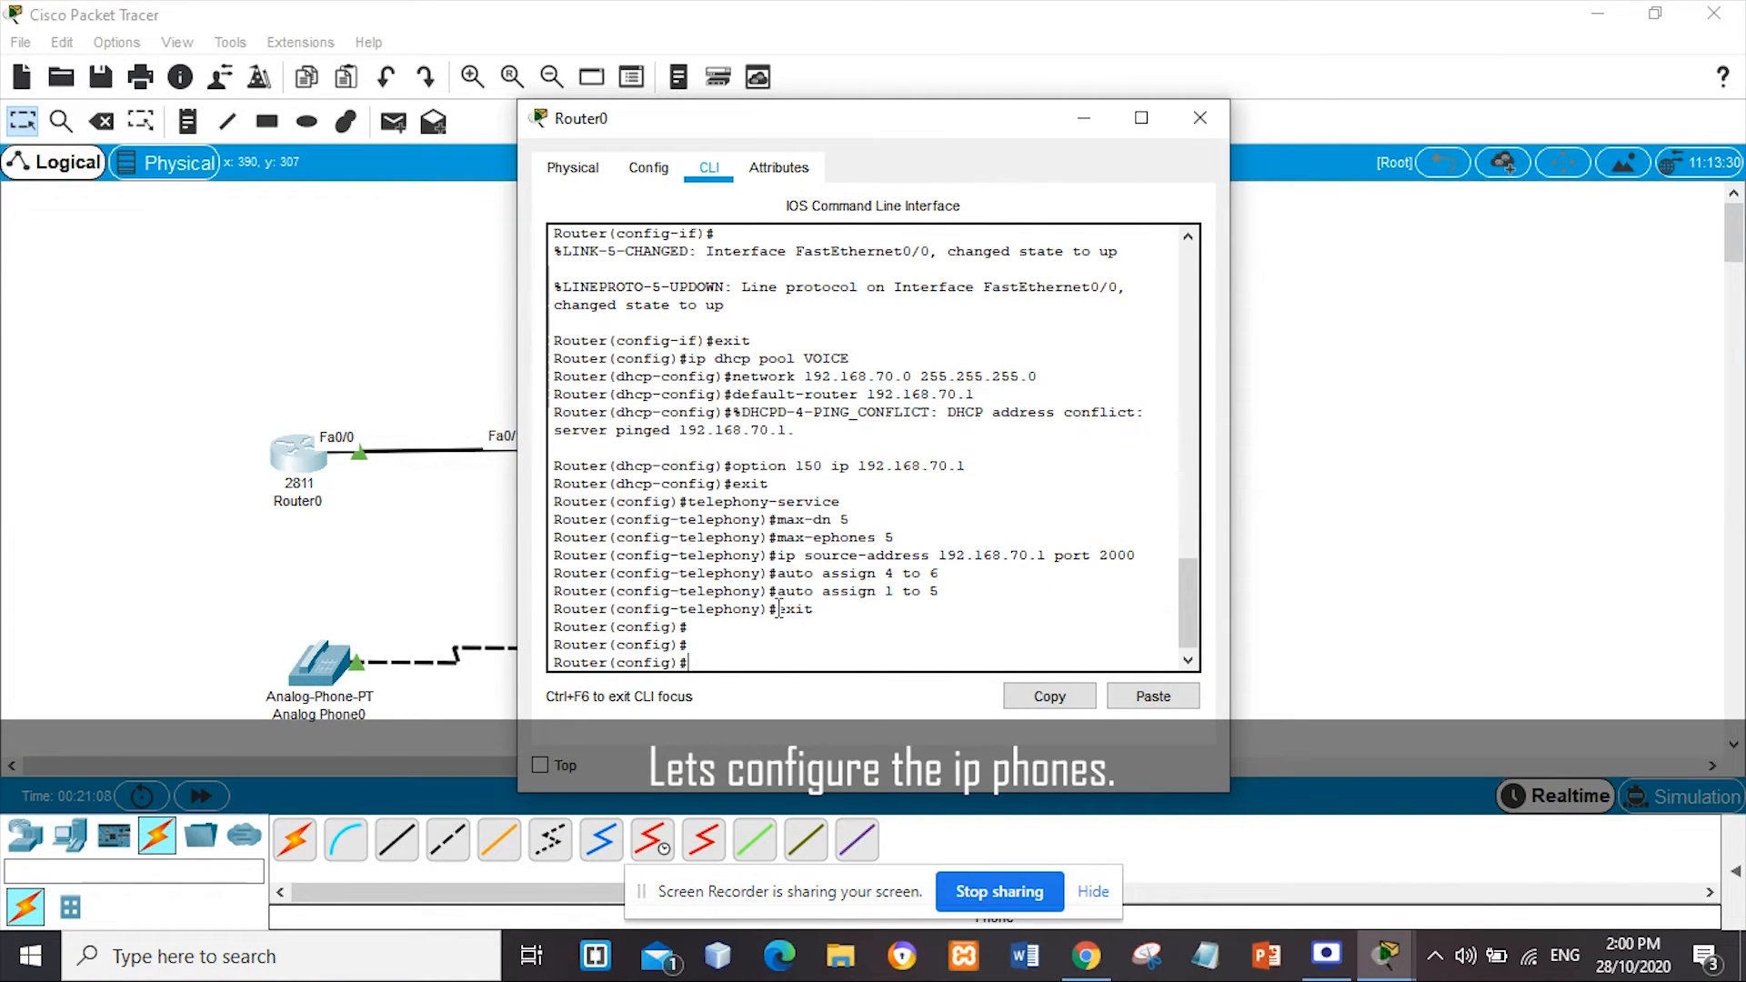
text(ephone)
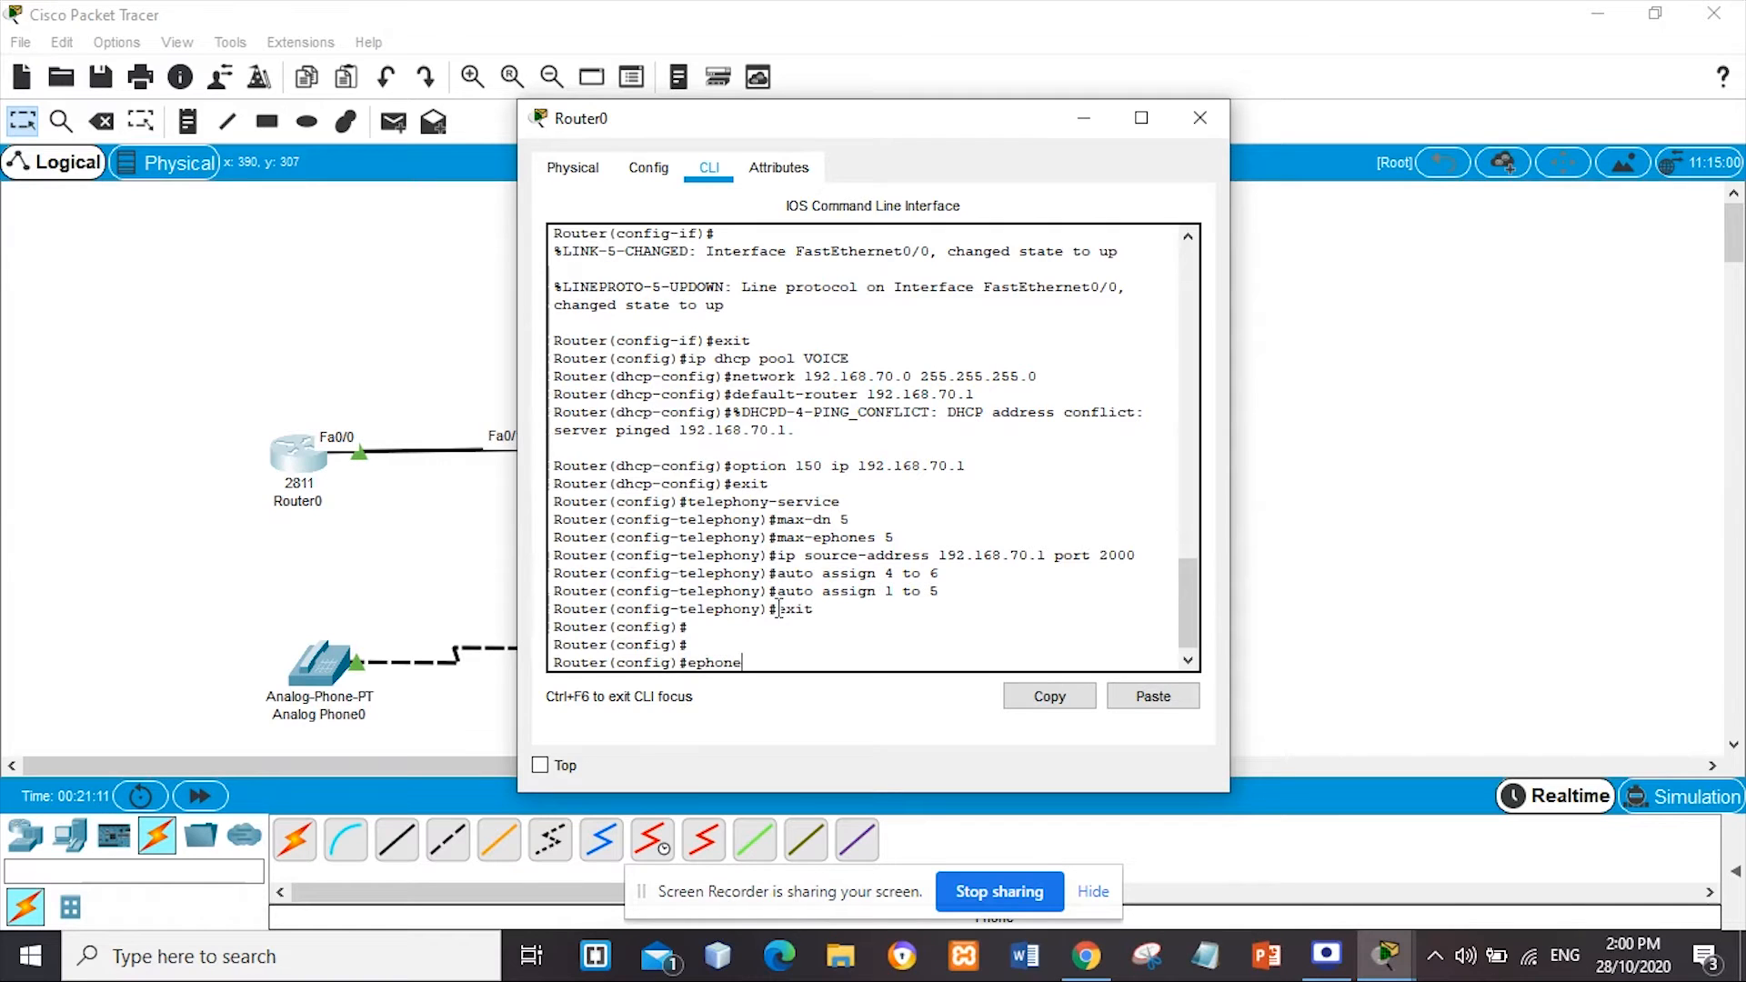
text( d-dn 1)
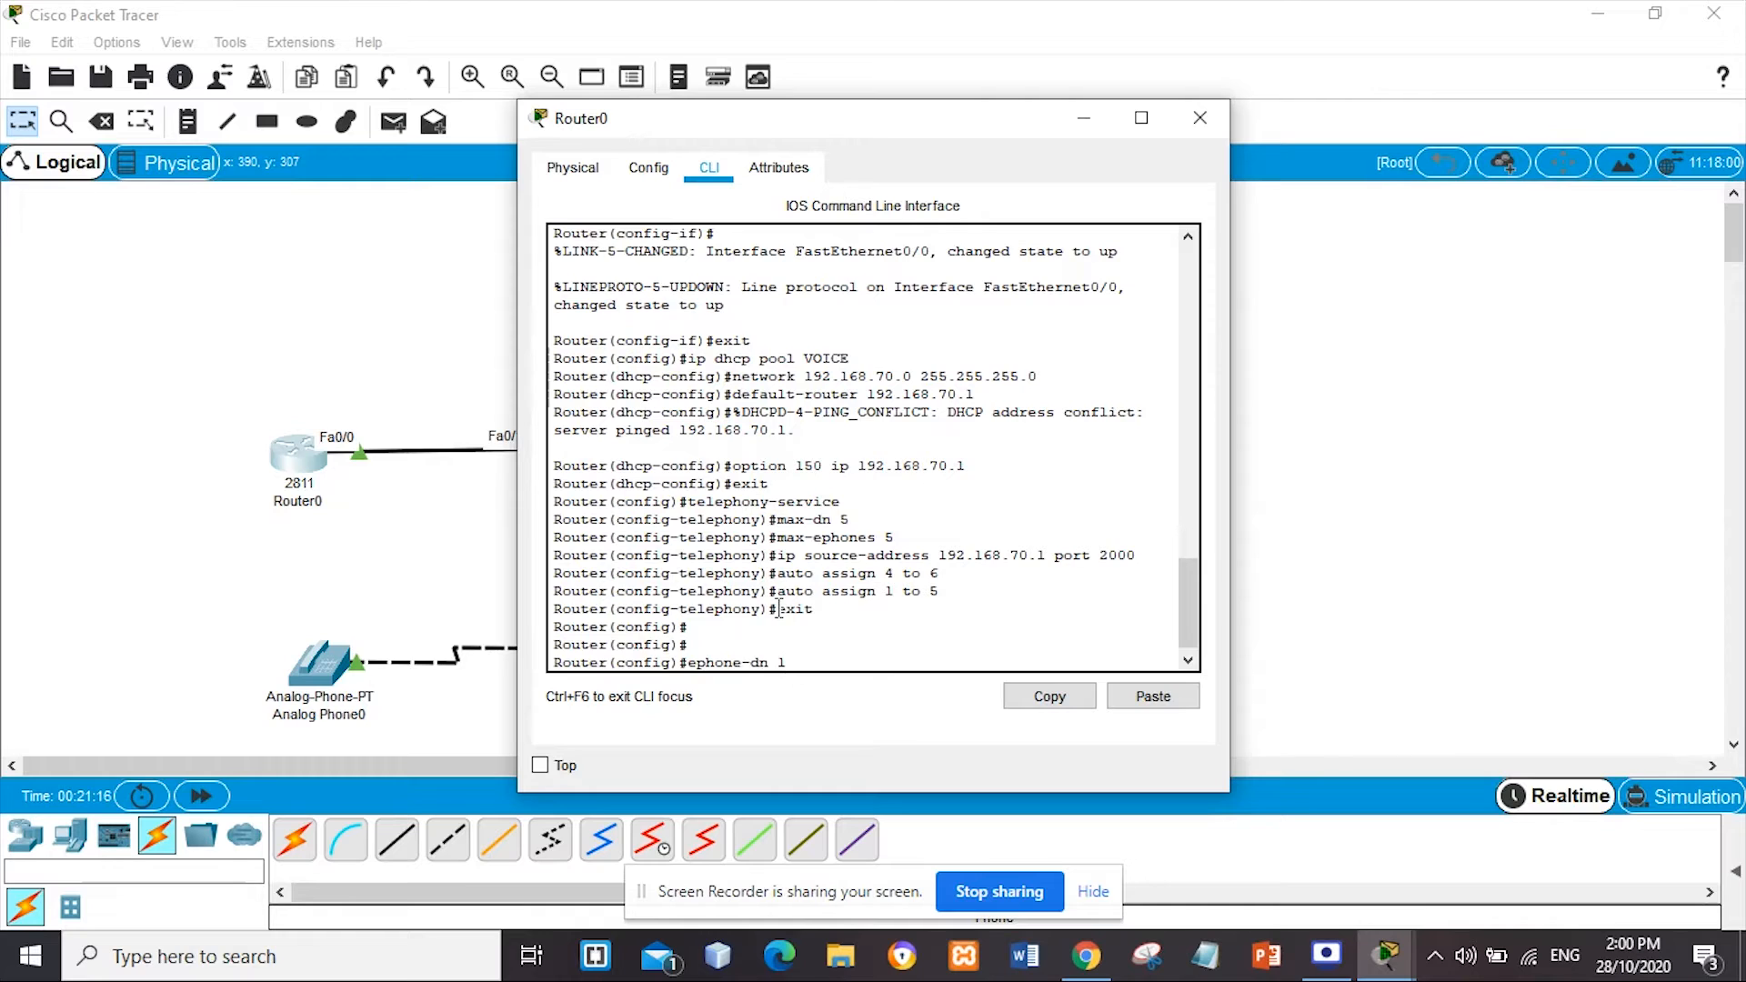
key(Return)
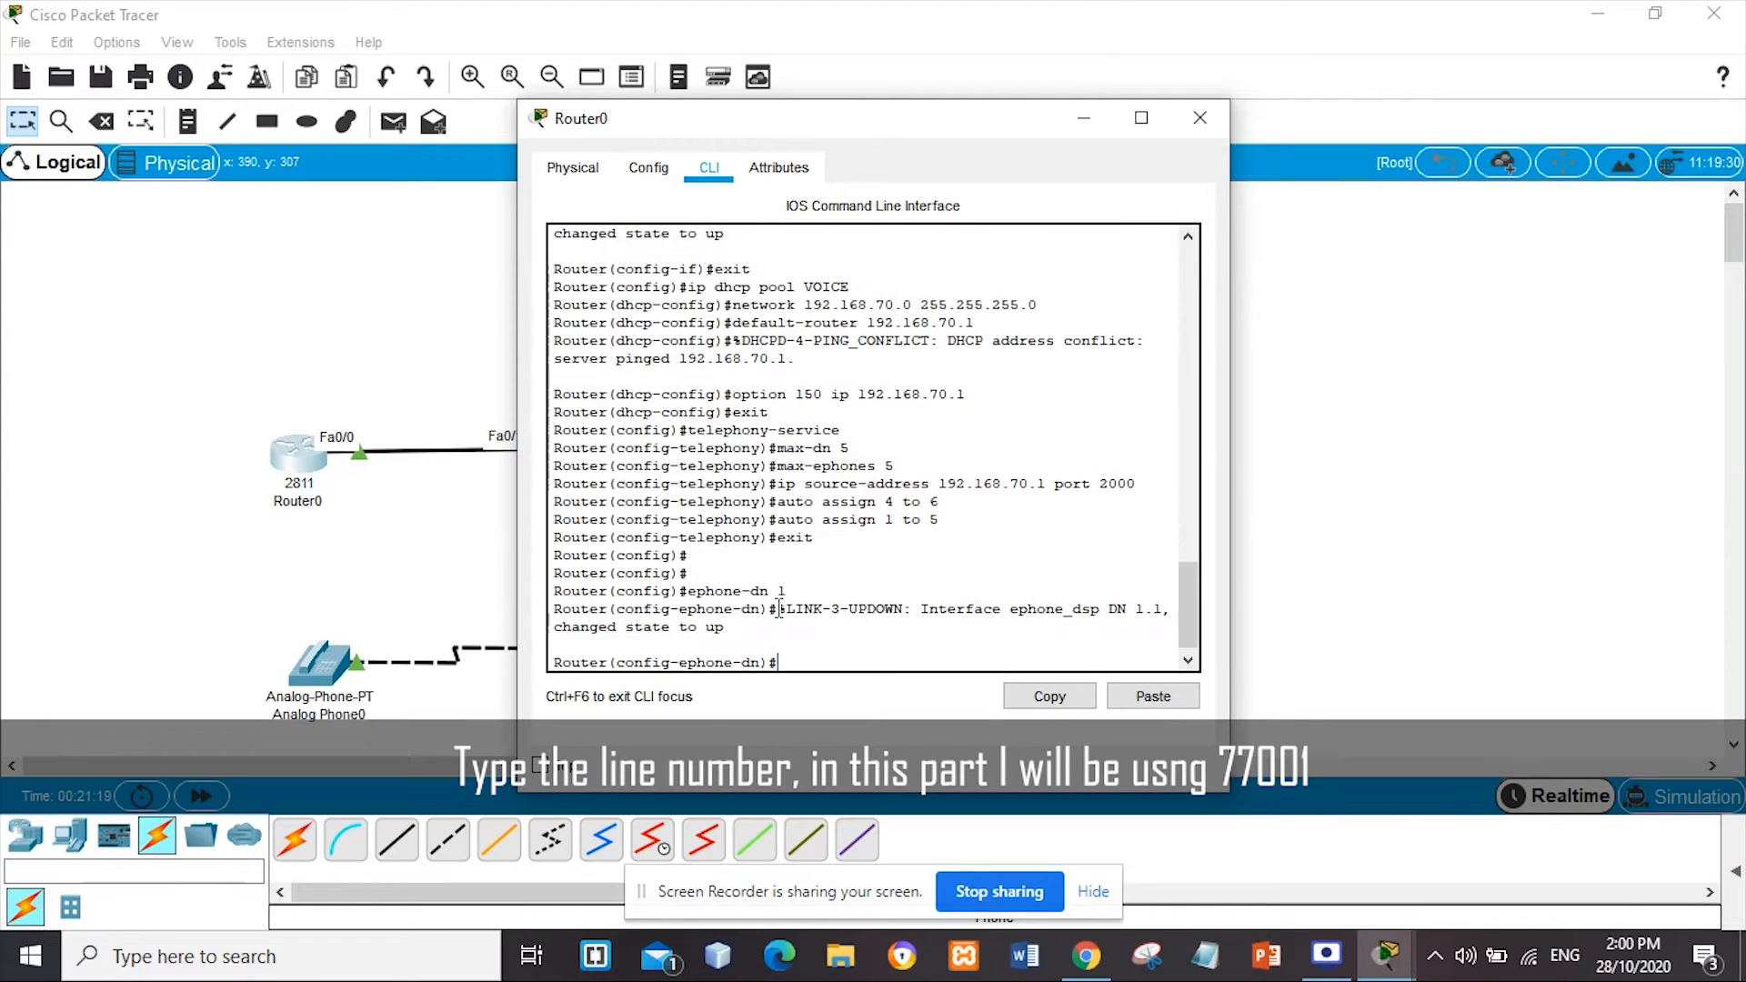
text(number 7700)
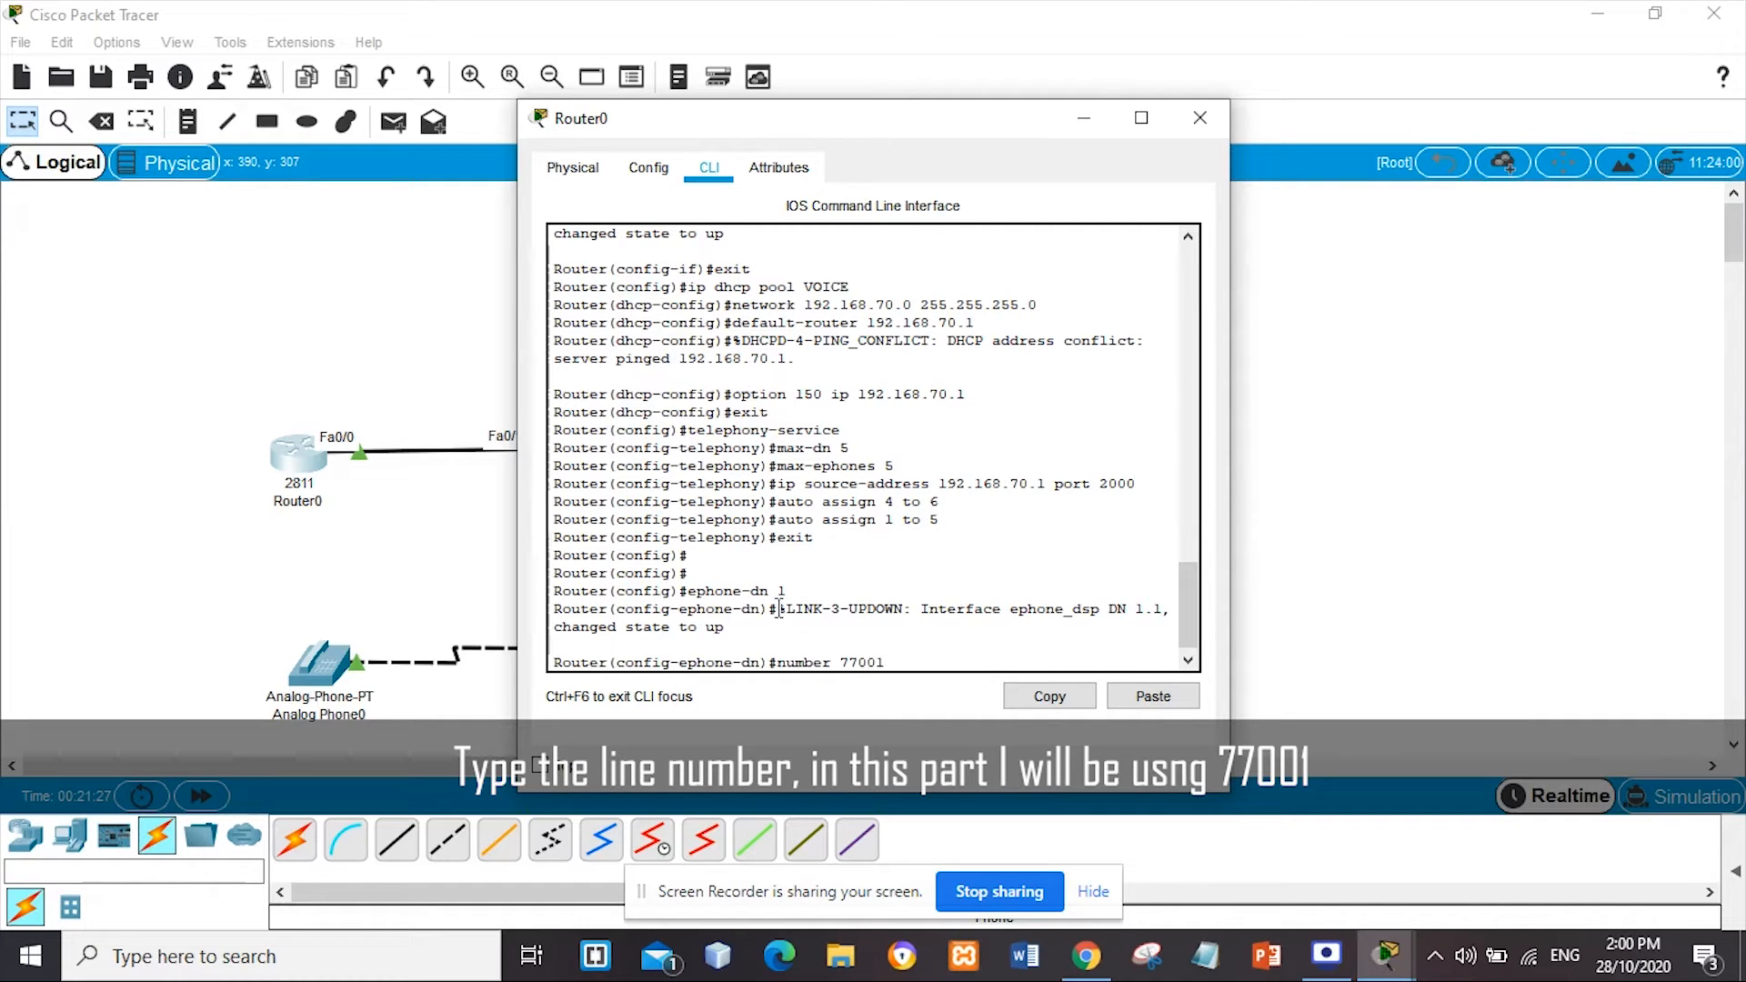
text(1)
key(Return)
text(exit)
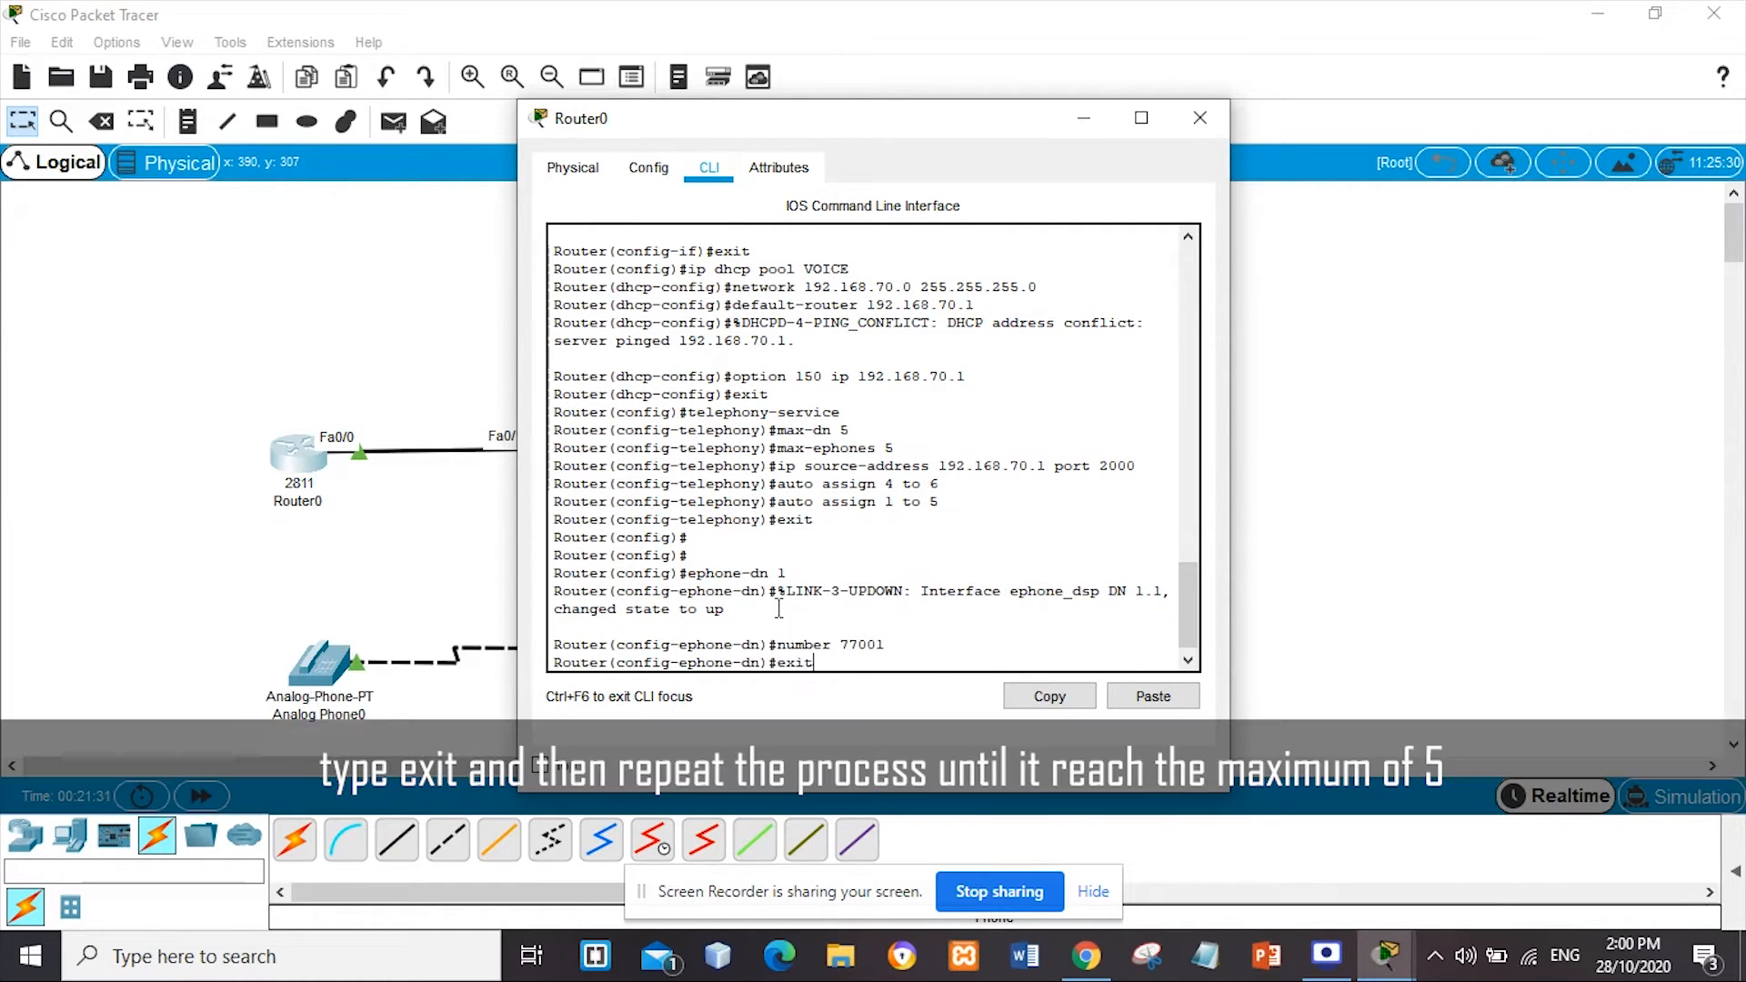
key(Return)
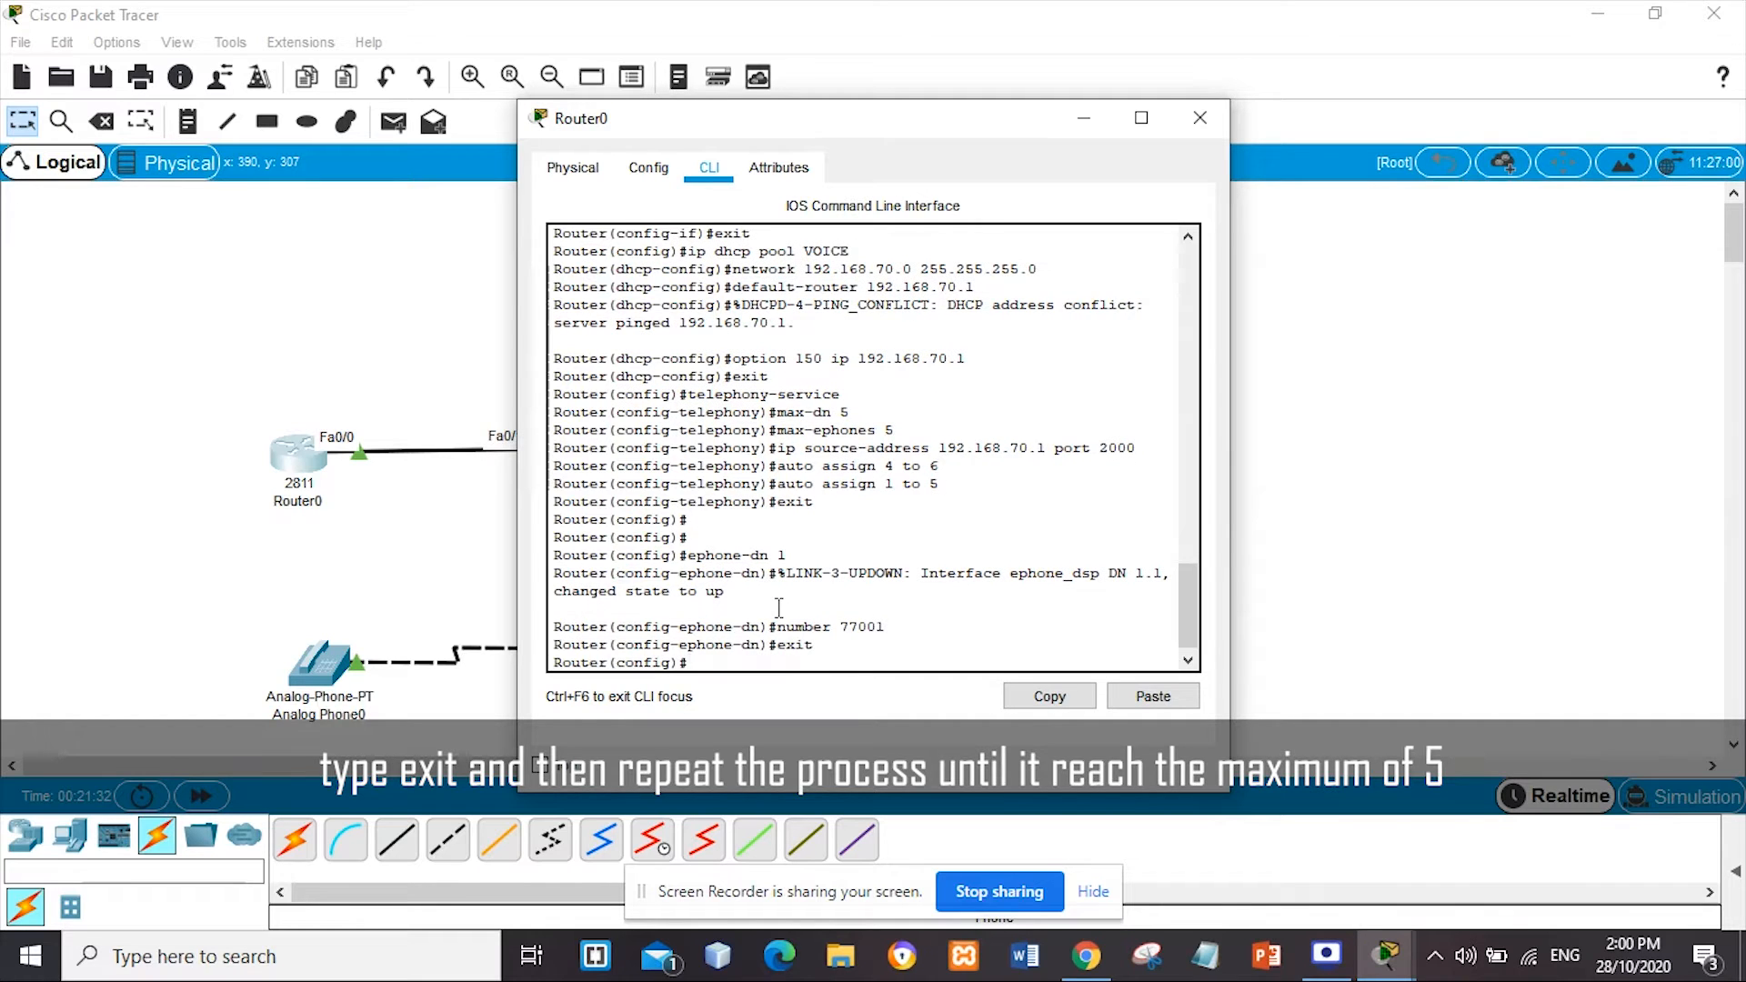
Create ephone-dn 2 with number 77002 on Router0 and exit to global configuration mode
text(ephone)
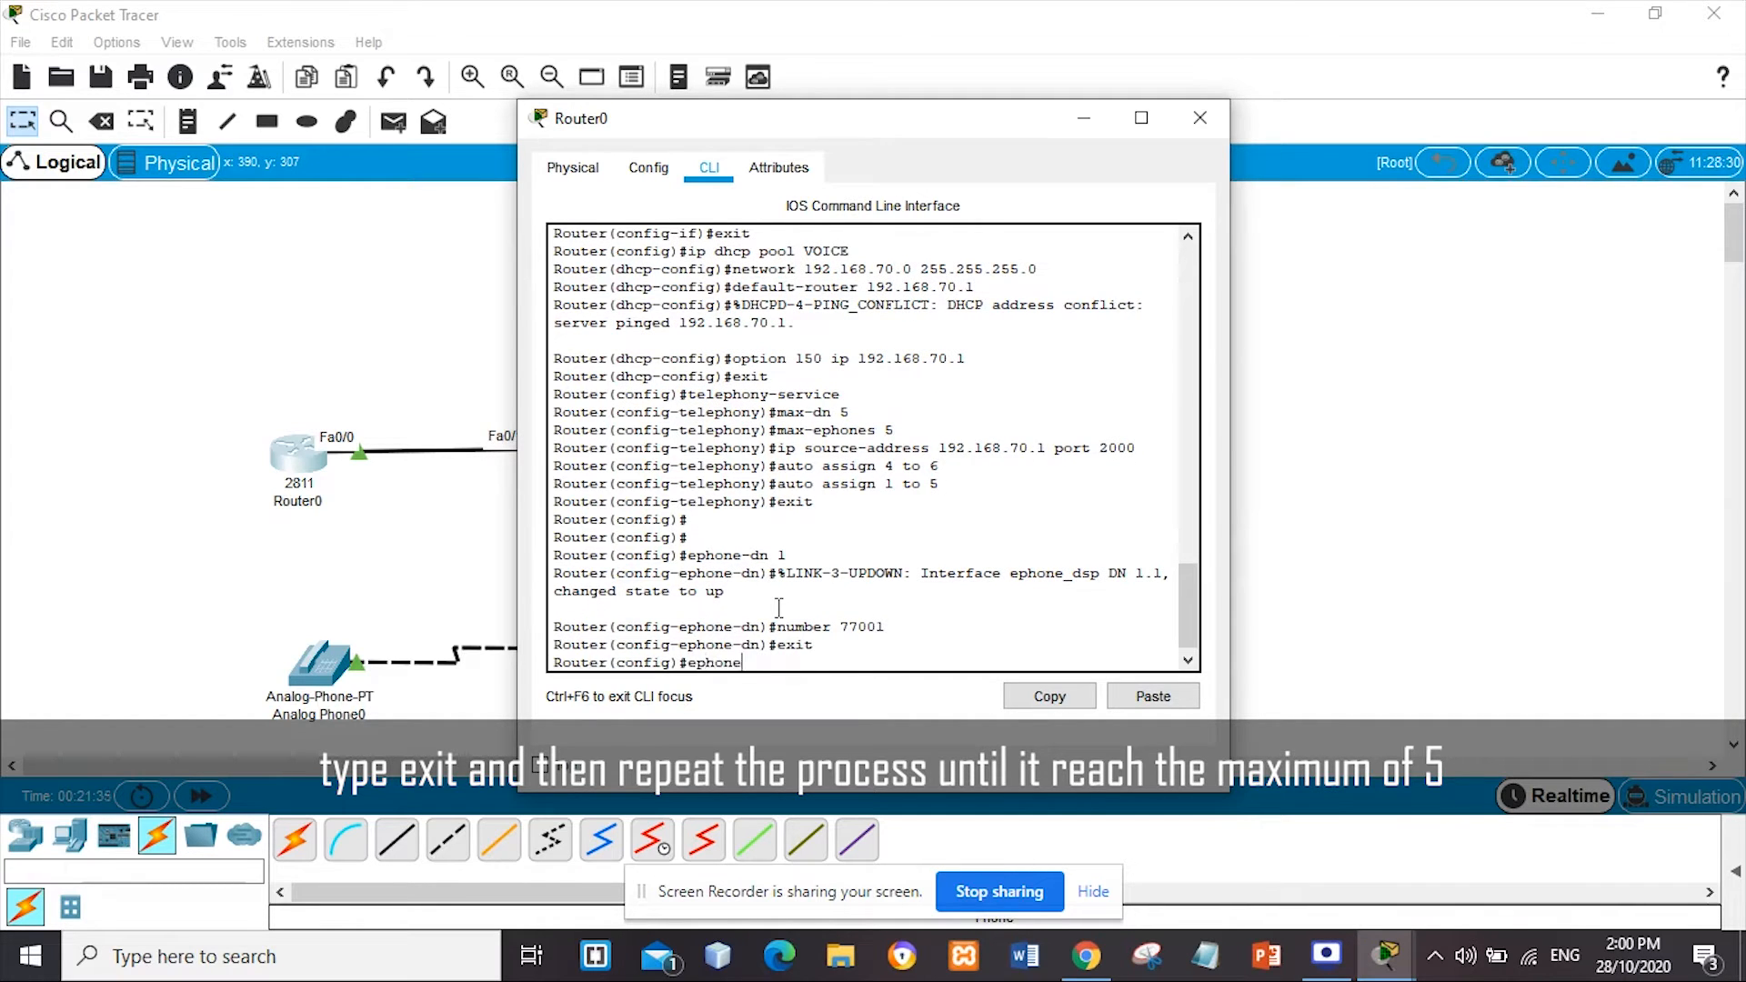
text(-dn 2)
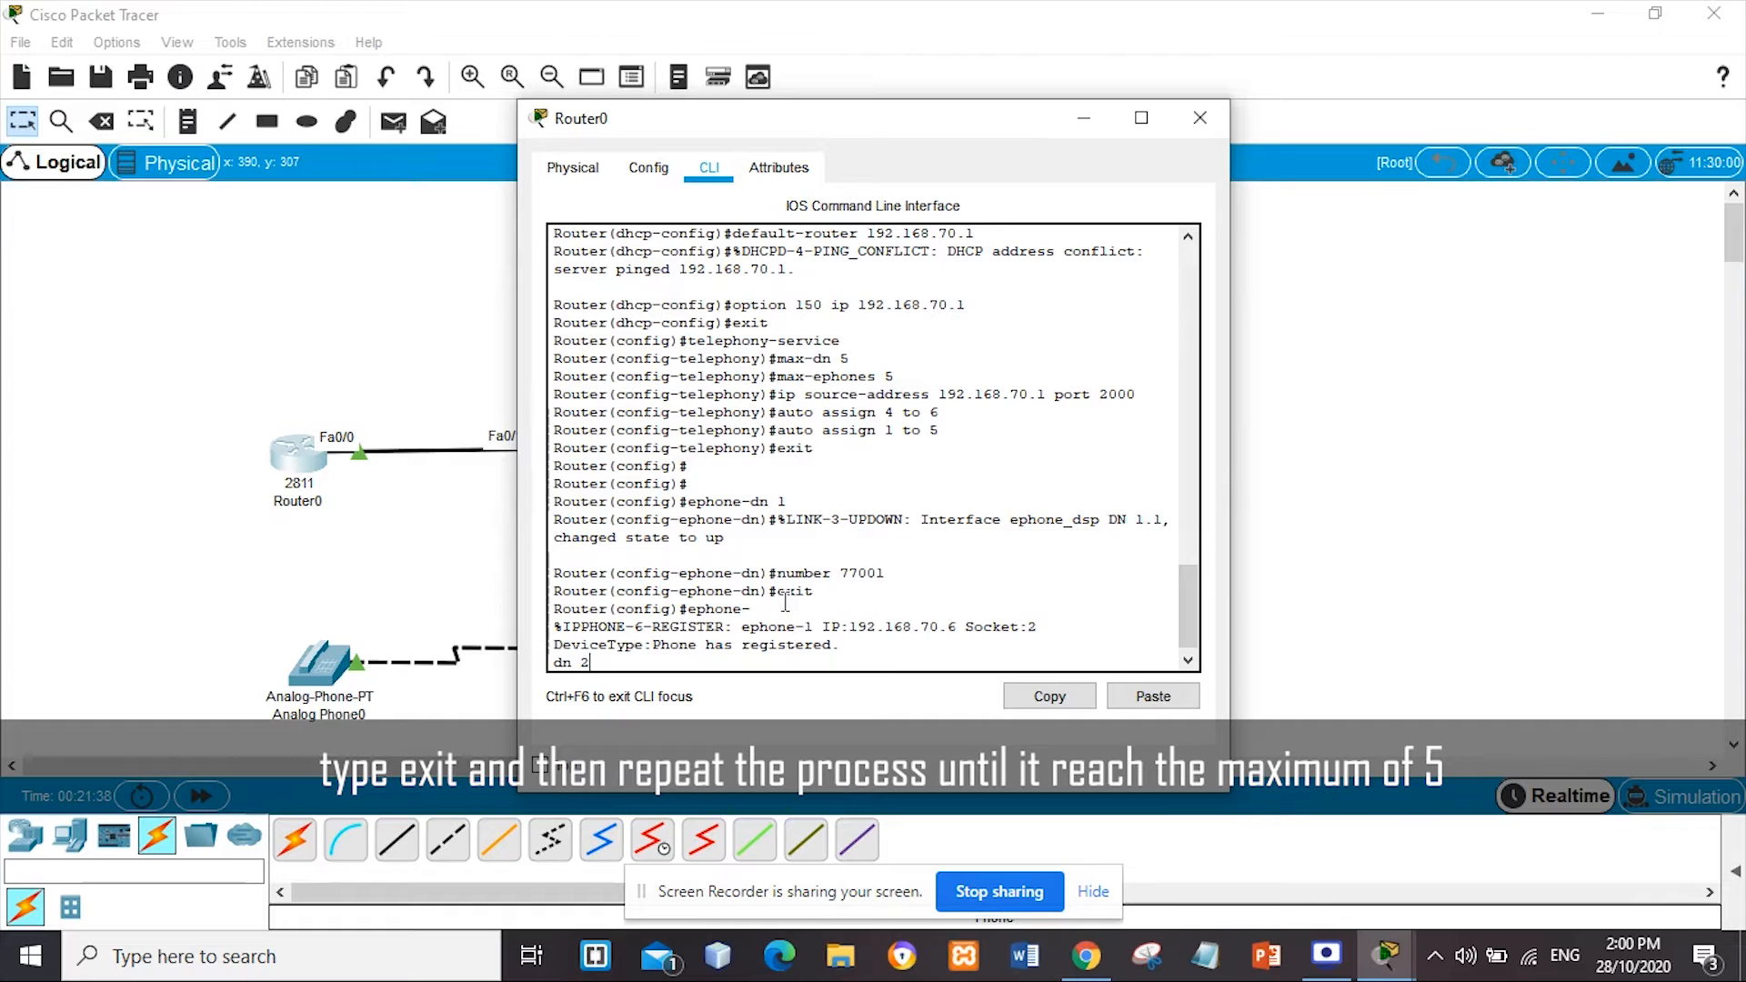
key(Return)
text(ephone-dn 2)
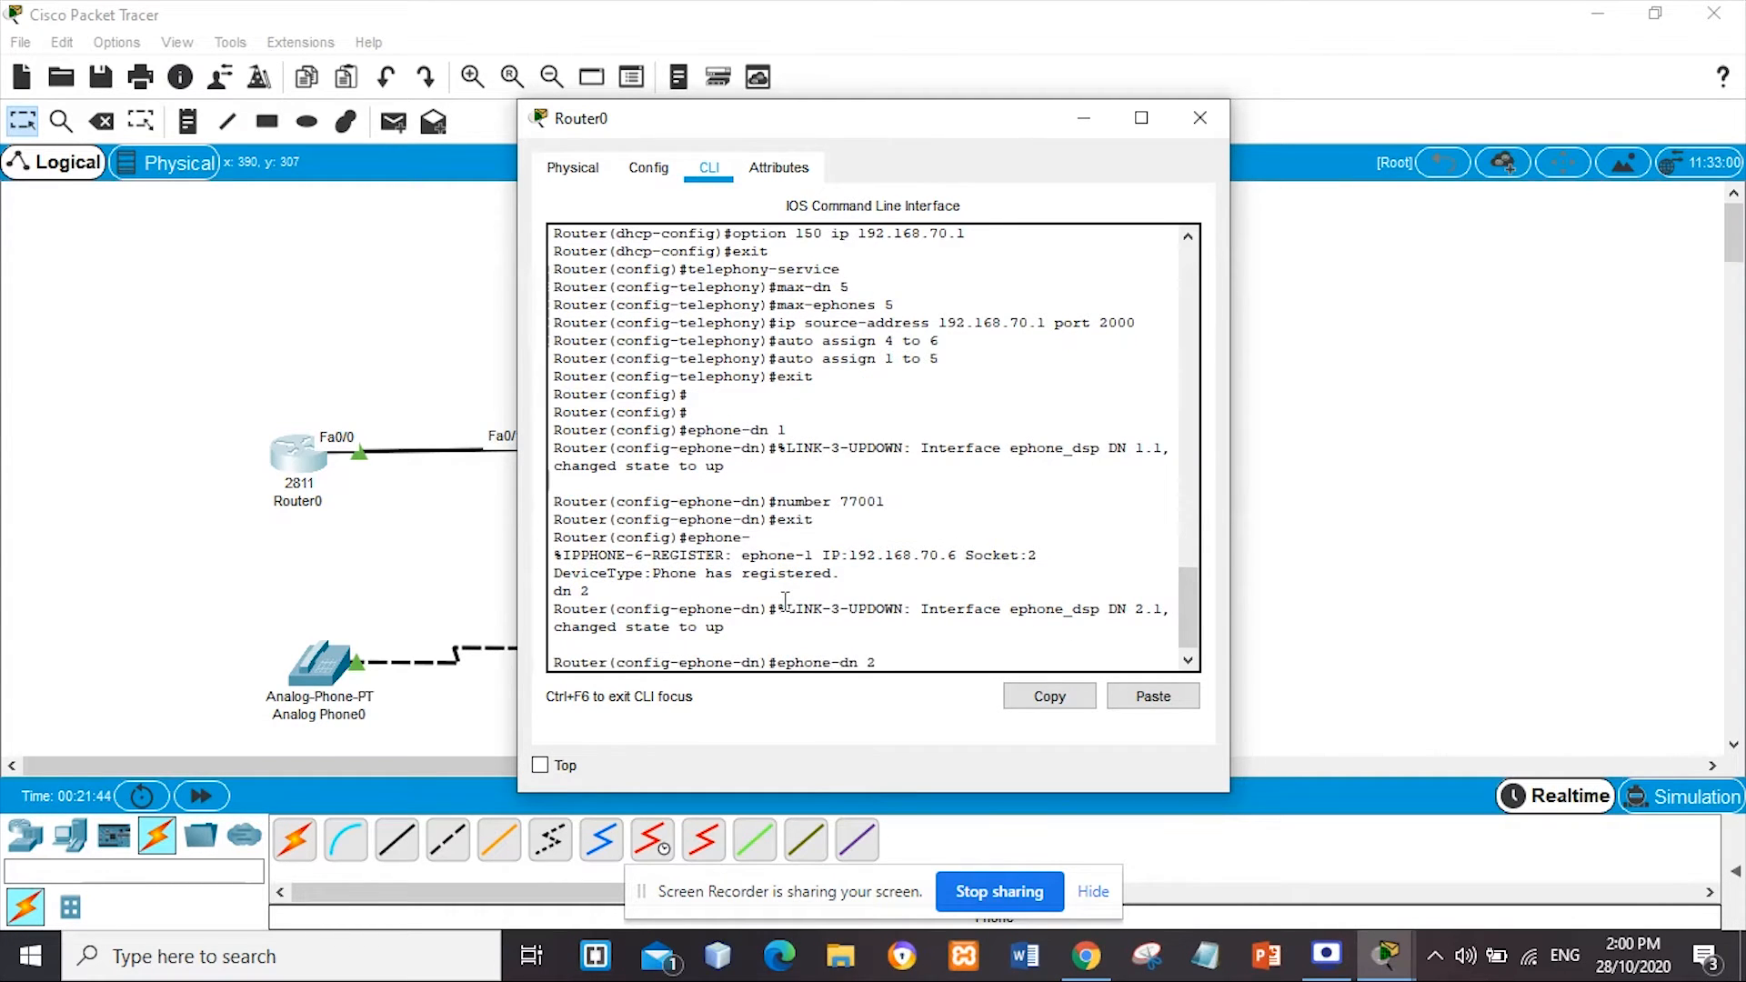
key(Return)
text(number 77002)
key(Return)
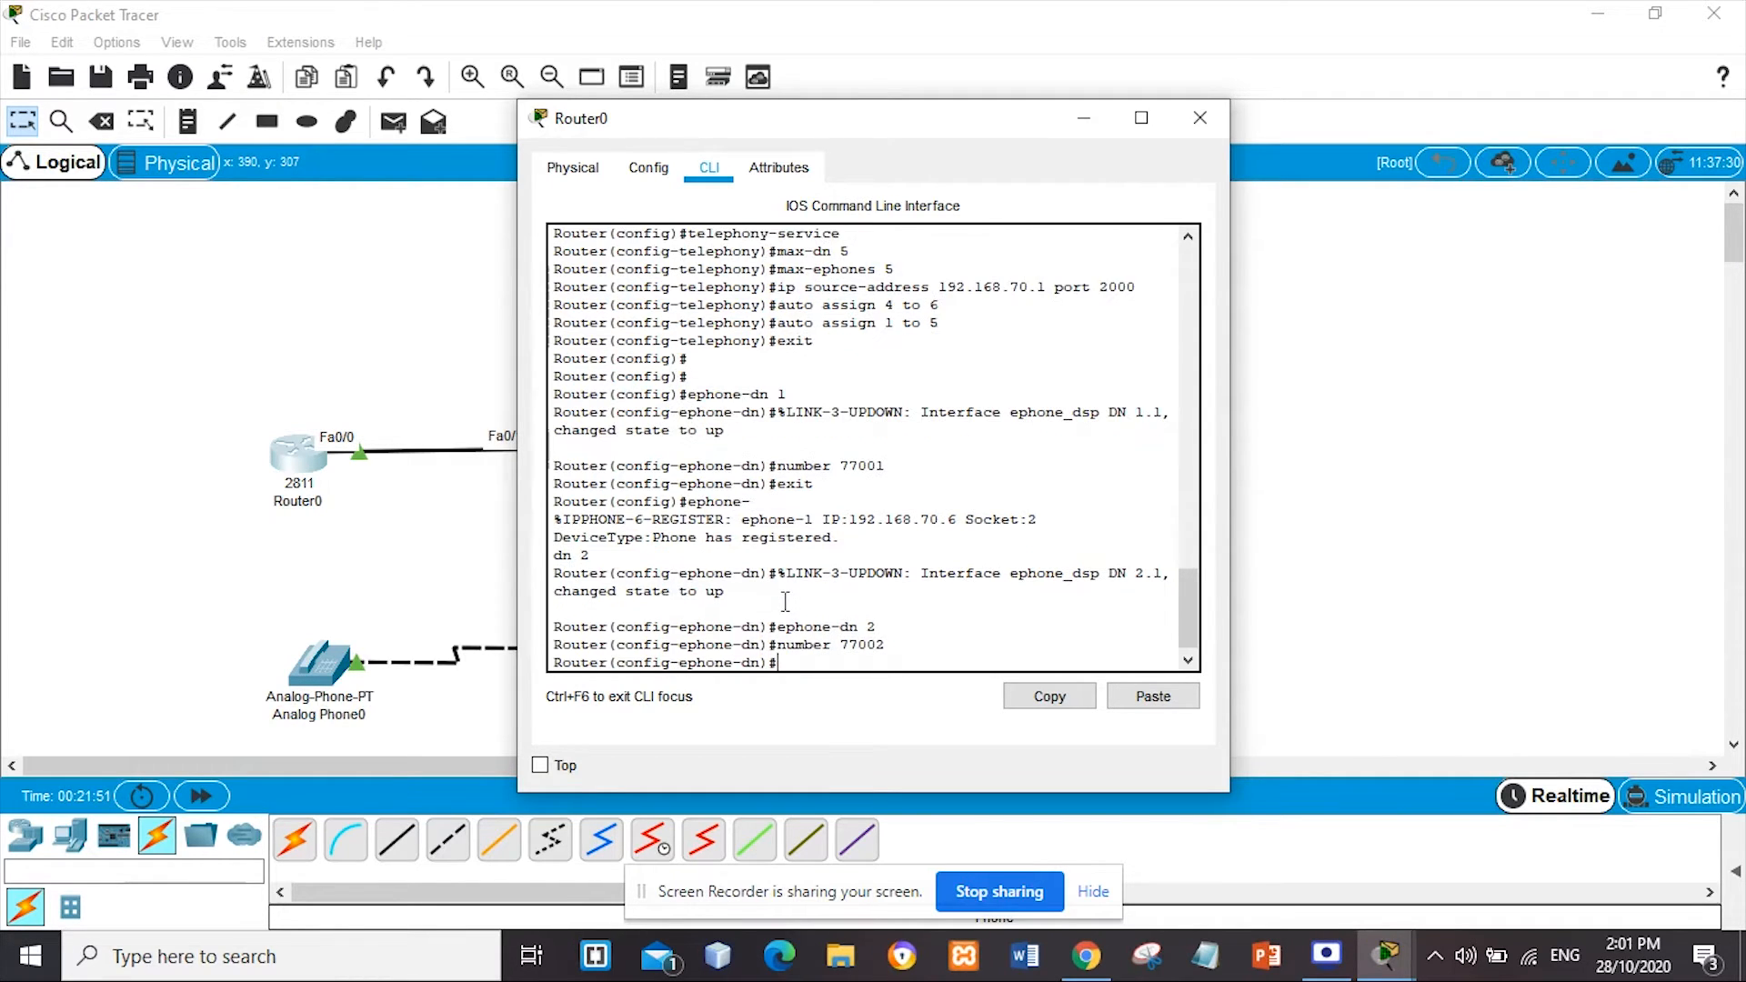
text(exit)
key(Return)
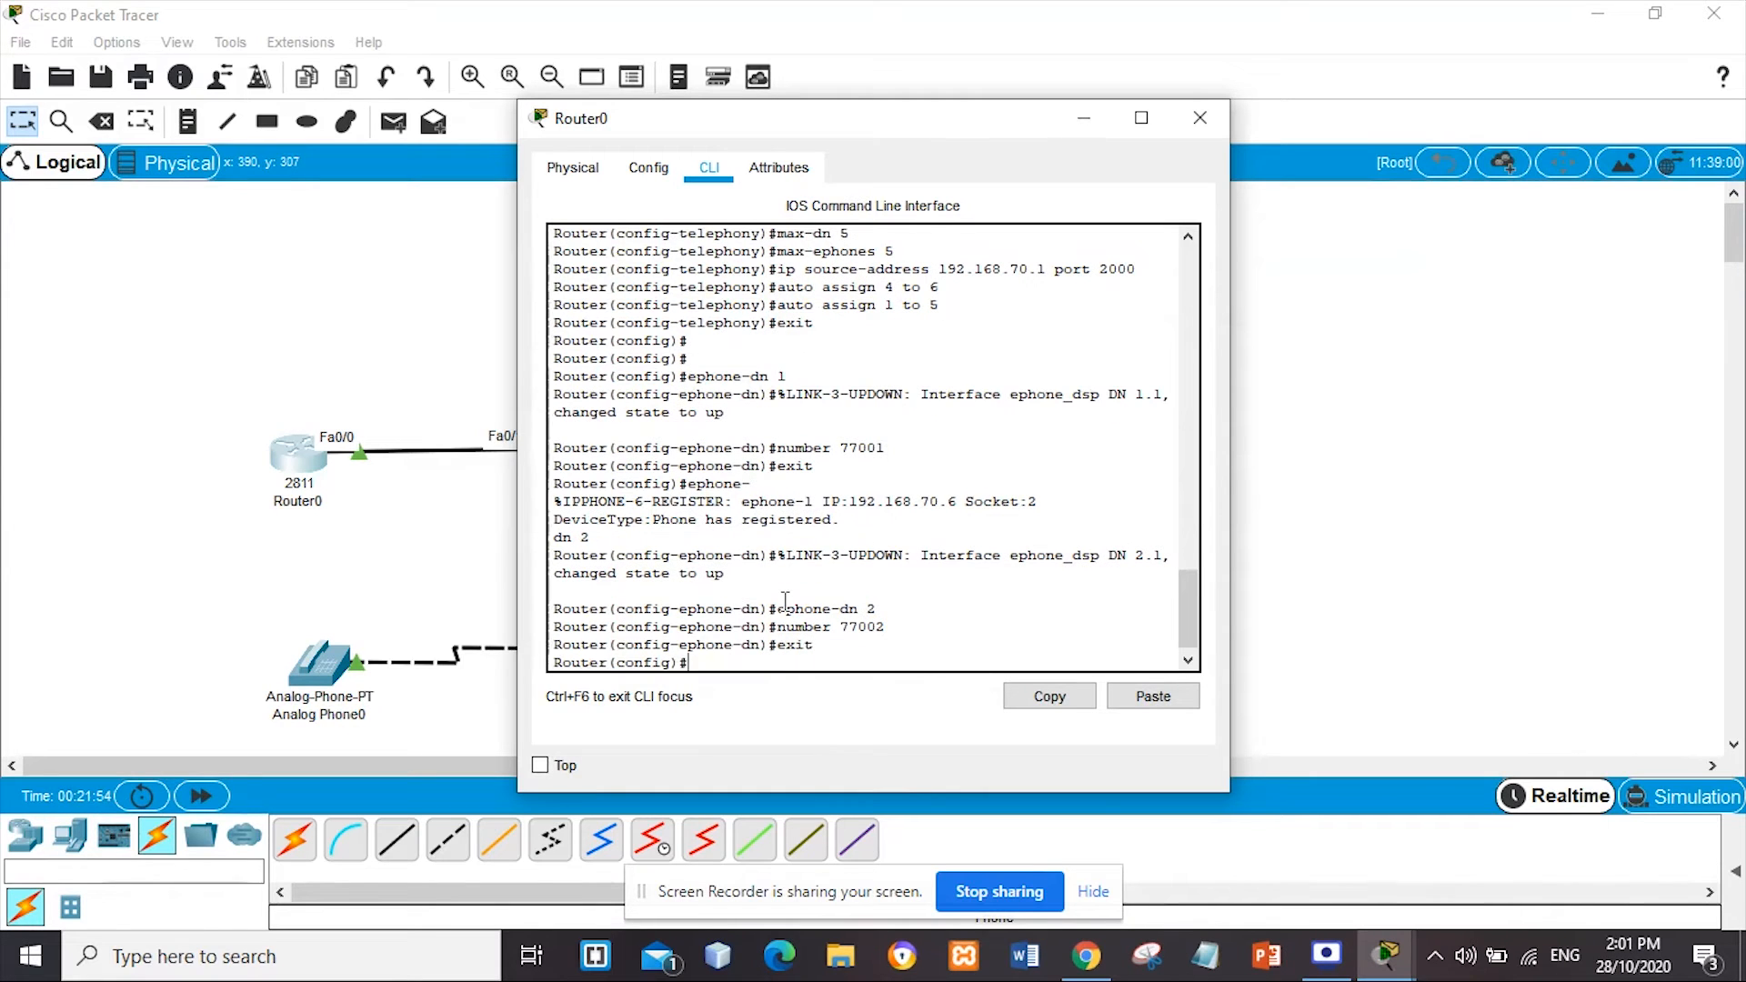
Create ephone-dn 3 with number 77003 and exit to global configuration mode
text(ephone-dn 2)
key(Return)
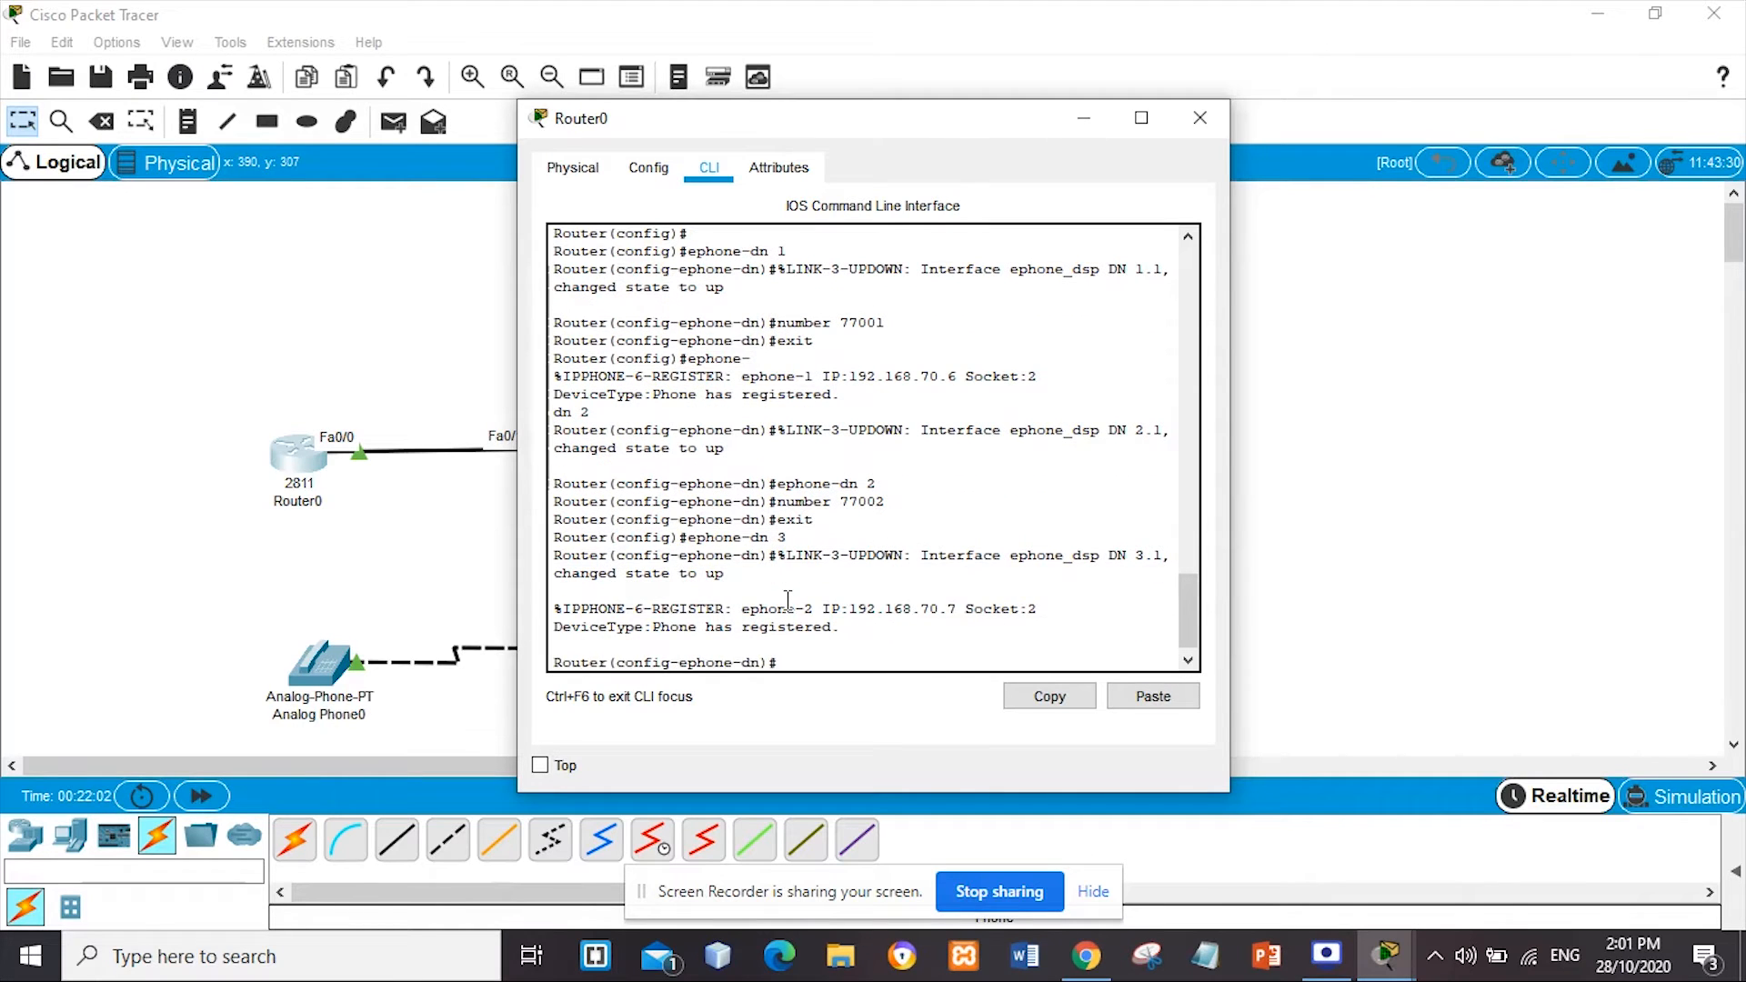
key(Up)
key(Up)
key(Up)
key(BackSpace)
text(3)
key(Return)
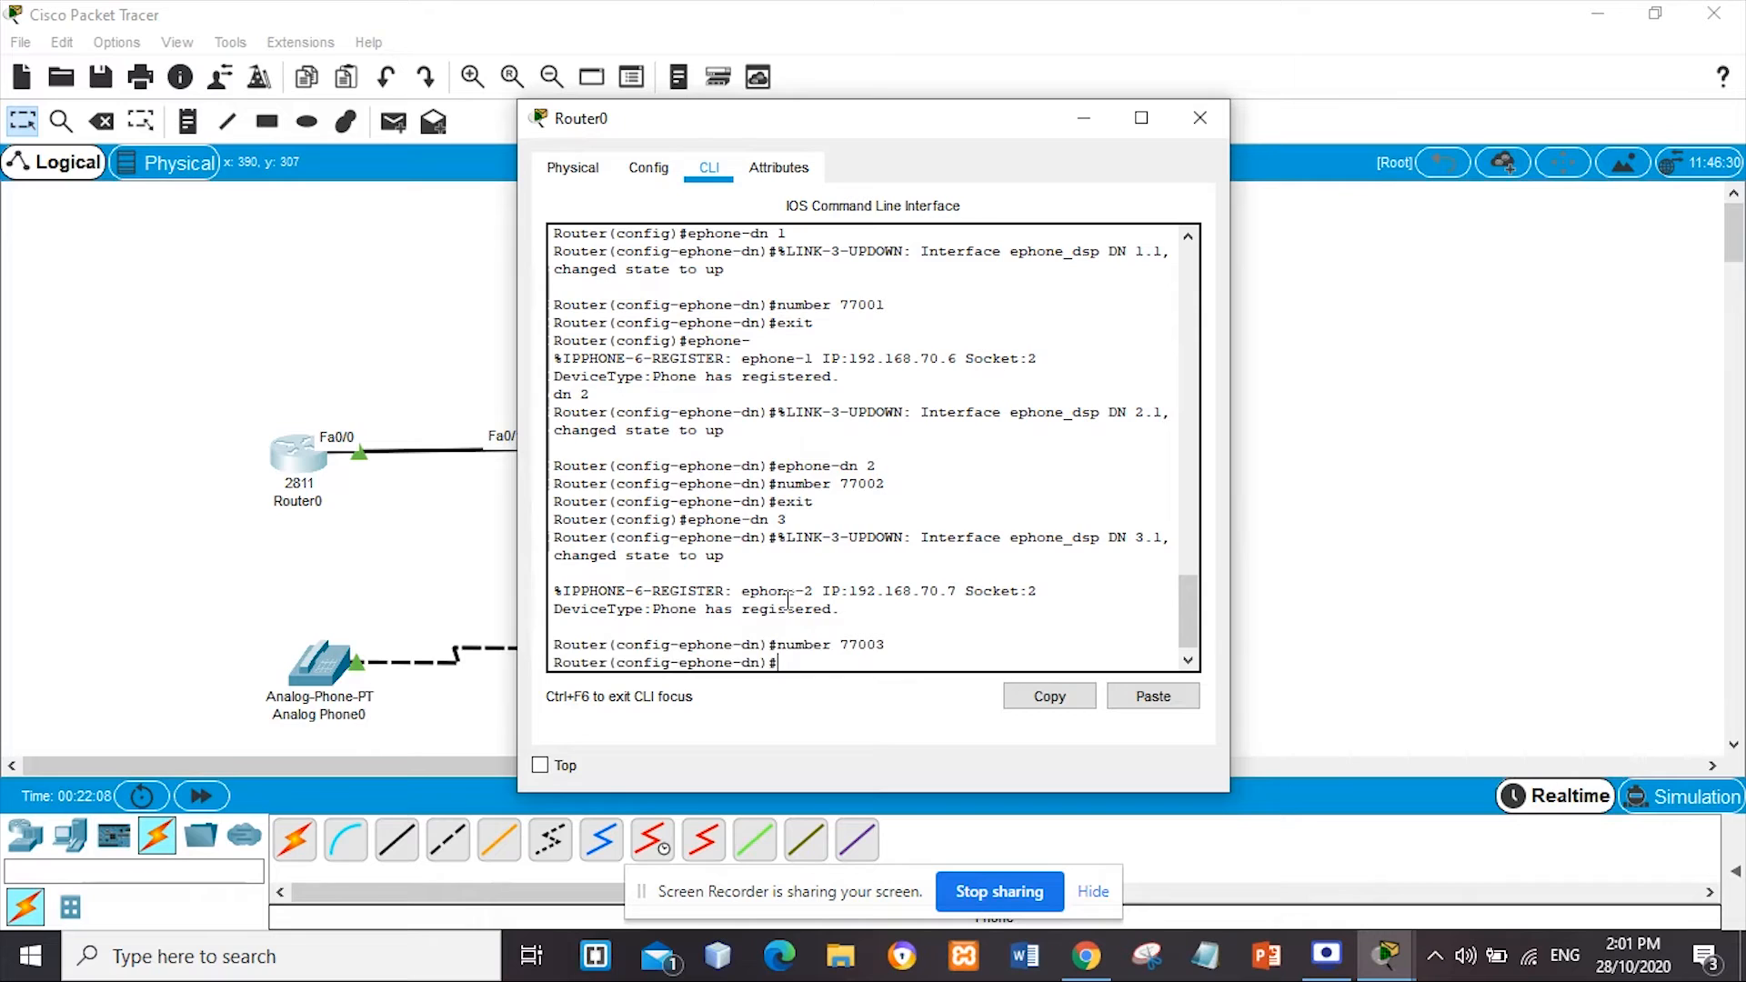
text(exit)
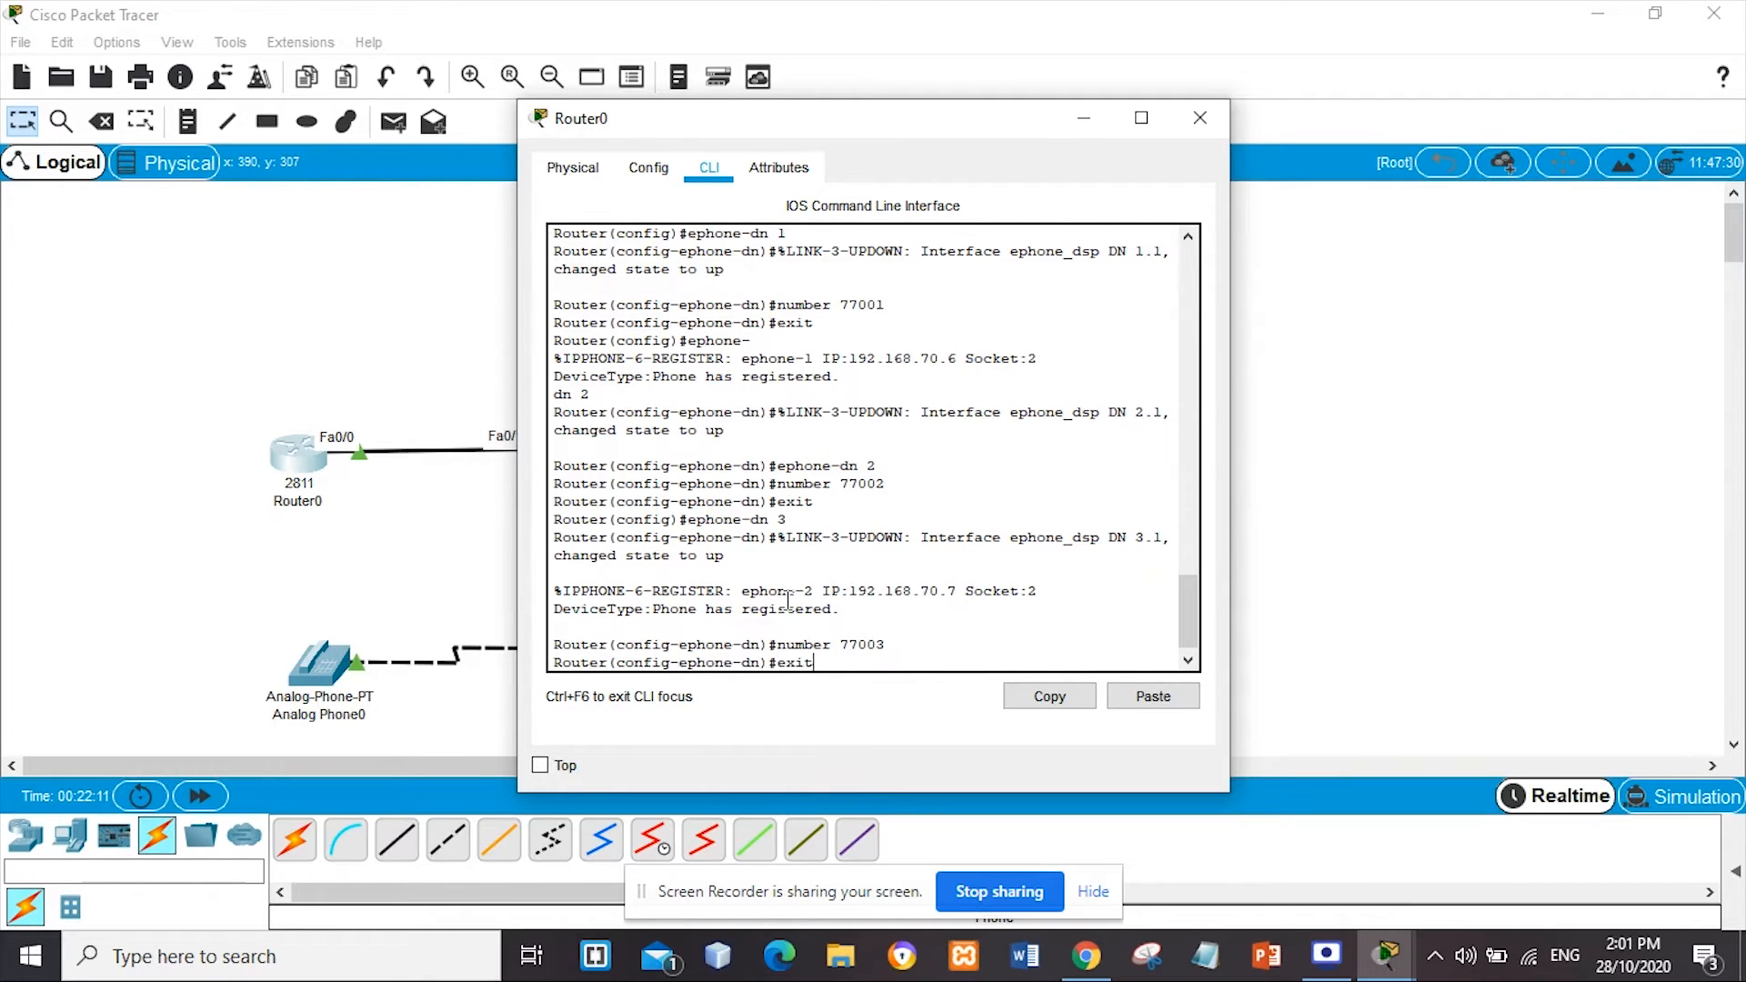
key(Return)
Create ephone-dn 4 with number 77004 and exit to global configuration mode
text(ephone-dn )
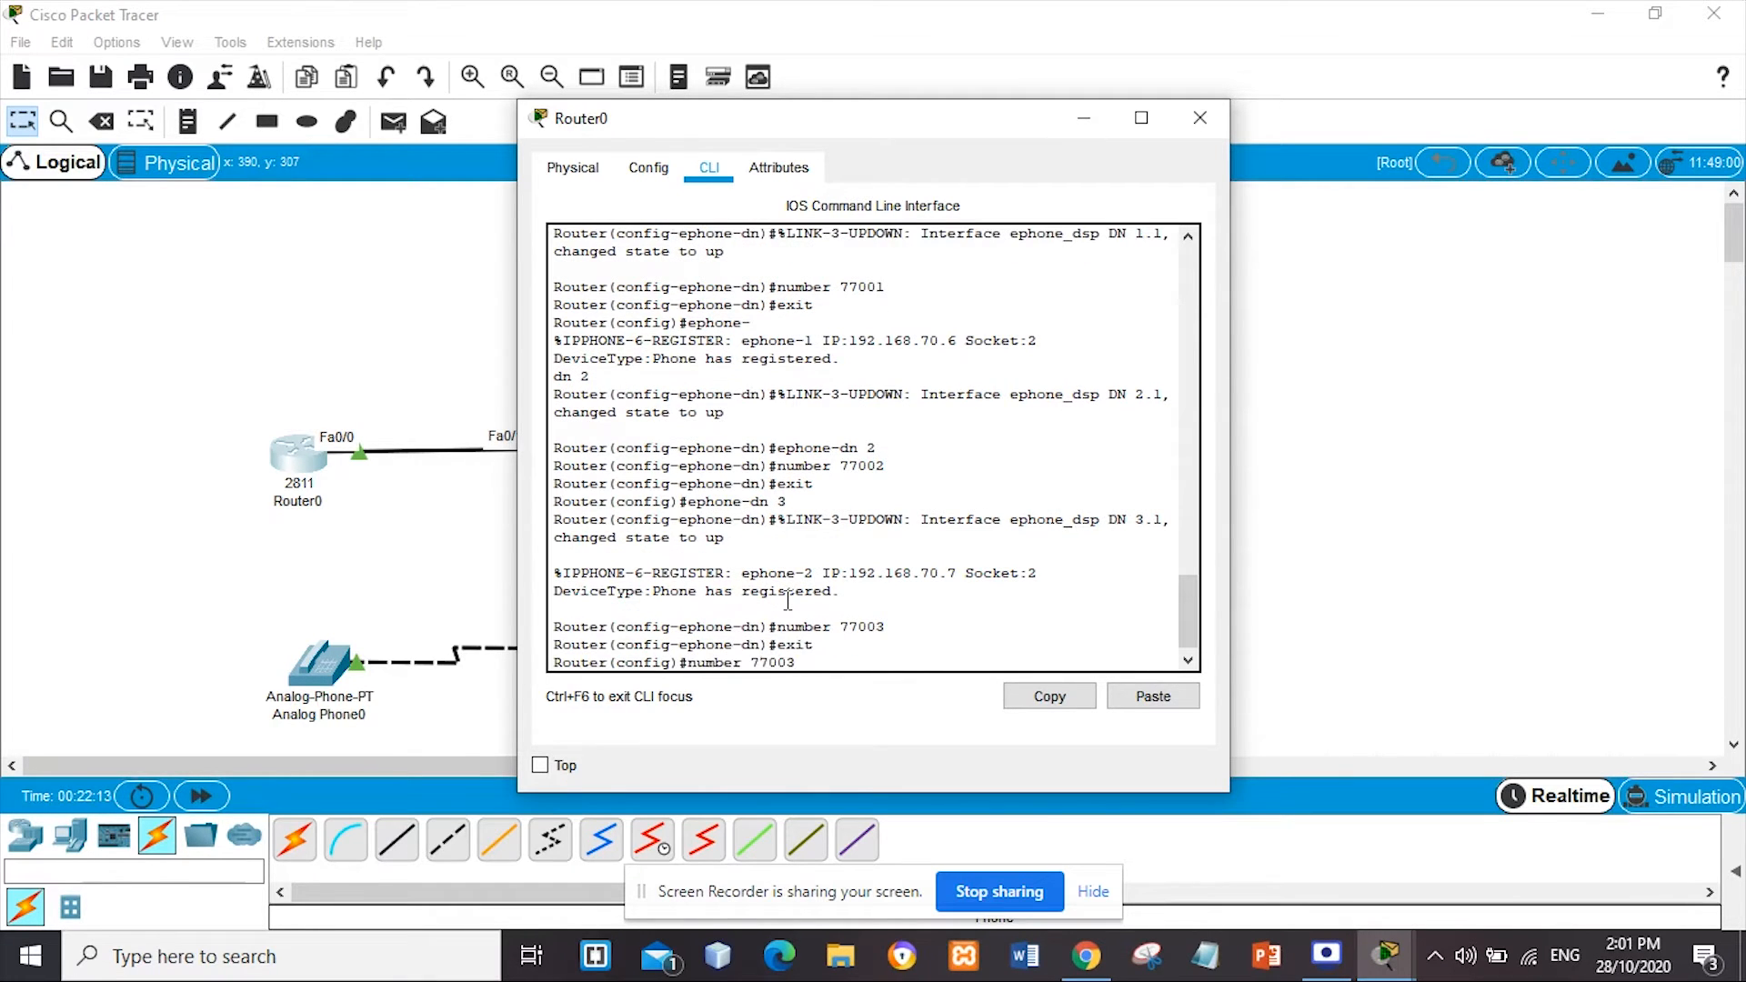
text(4)
key(Return)
text(number)
key(Up)
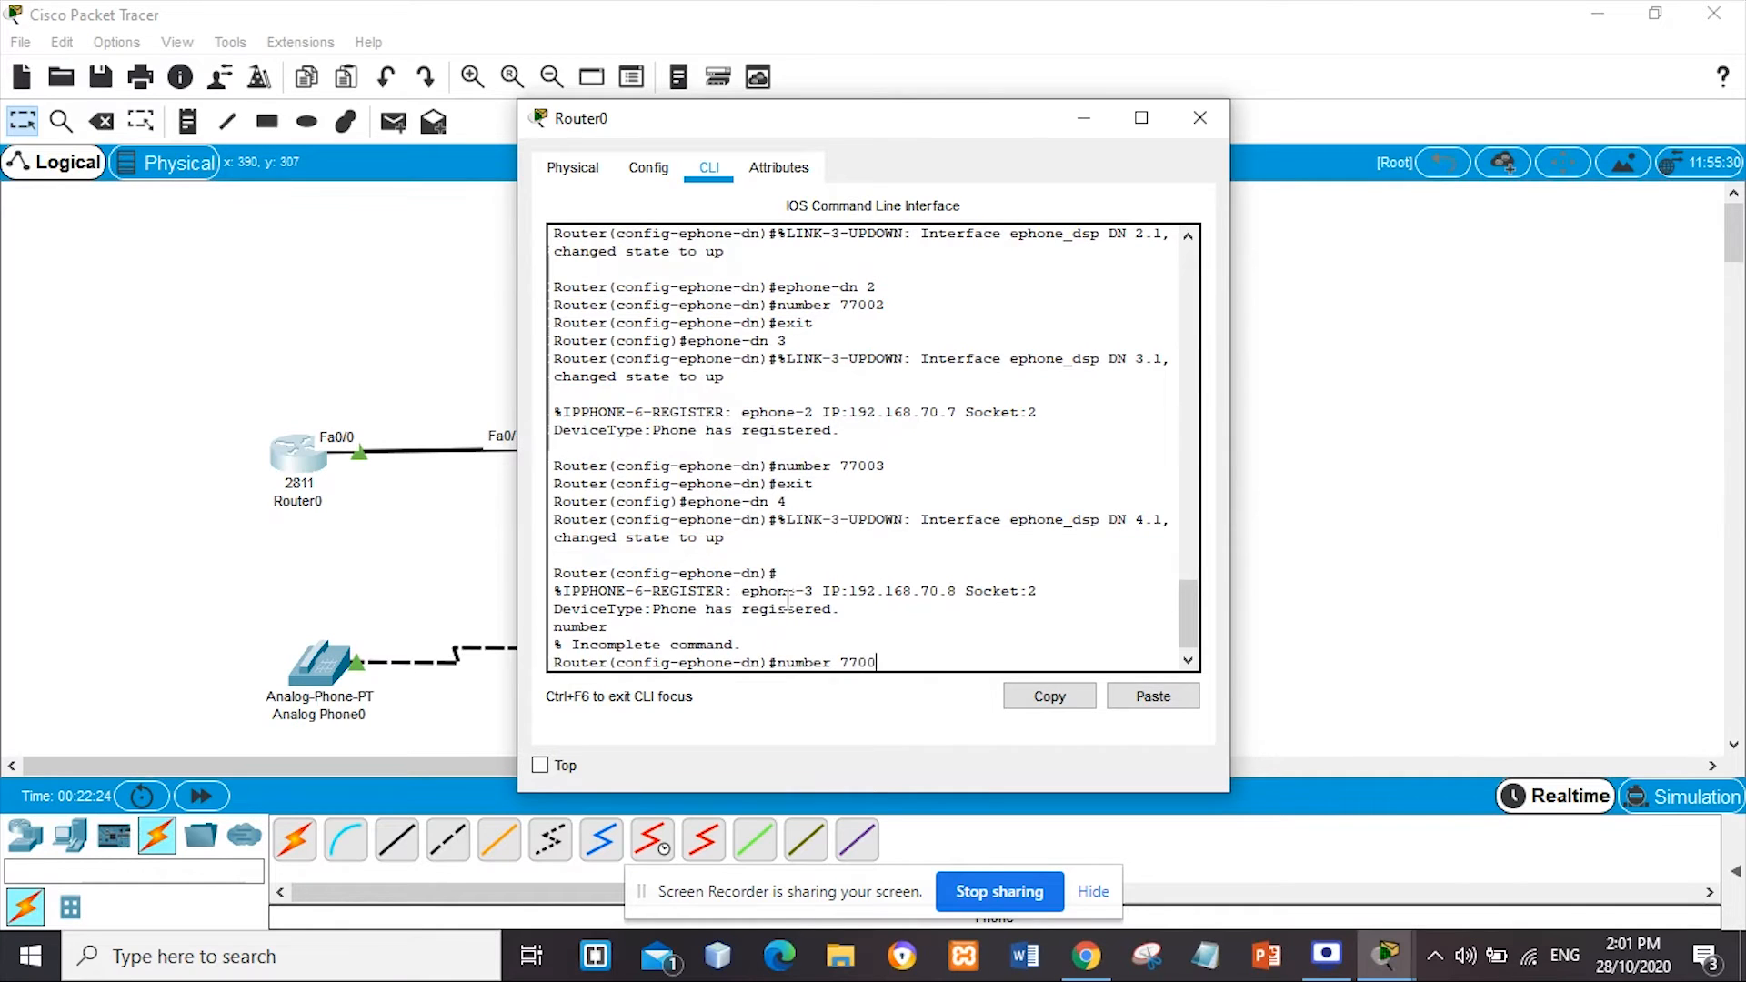
text(77004)
key(Return)
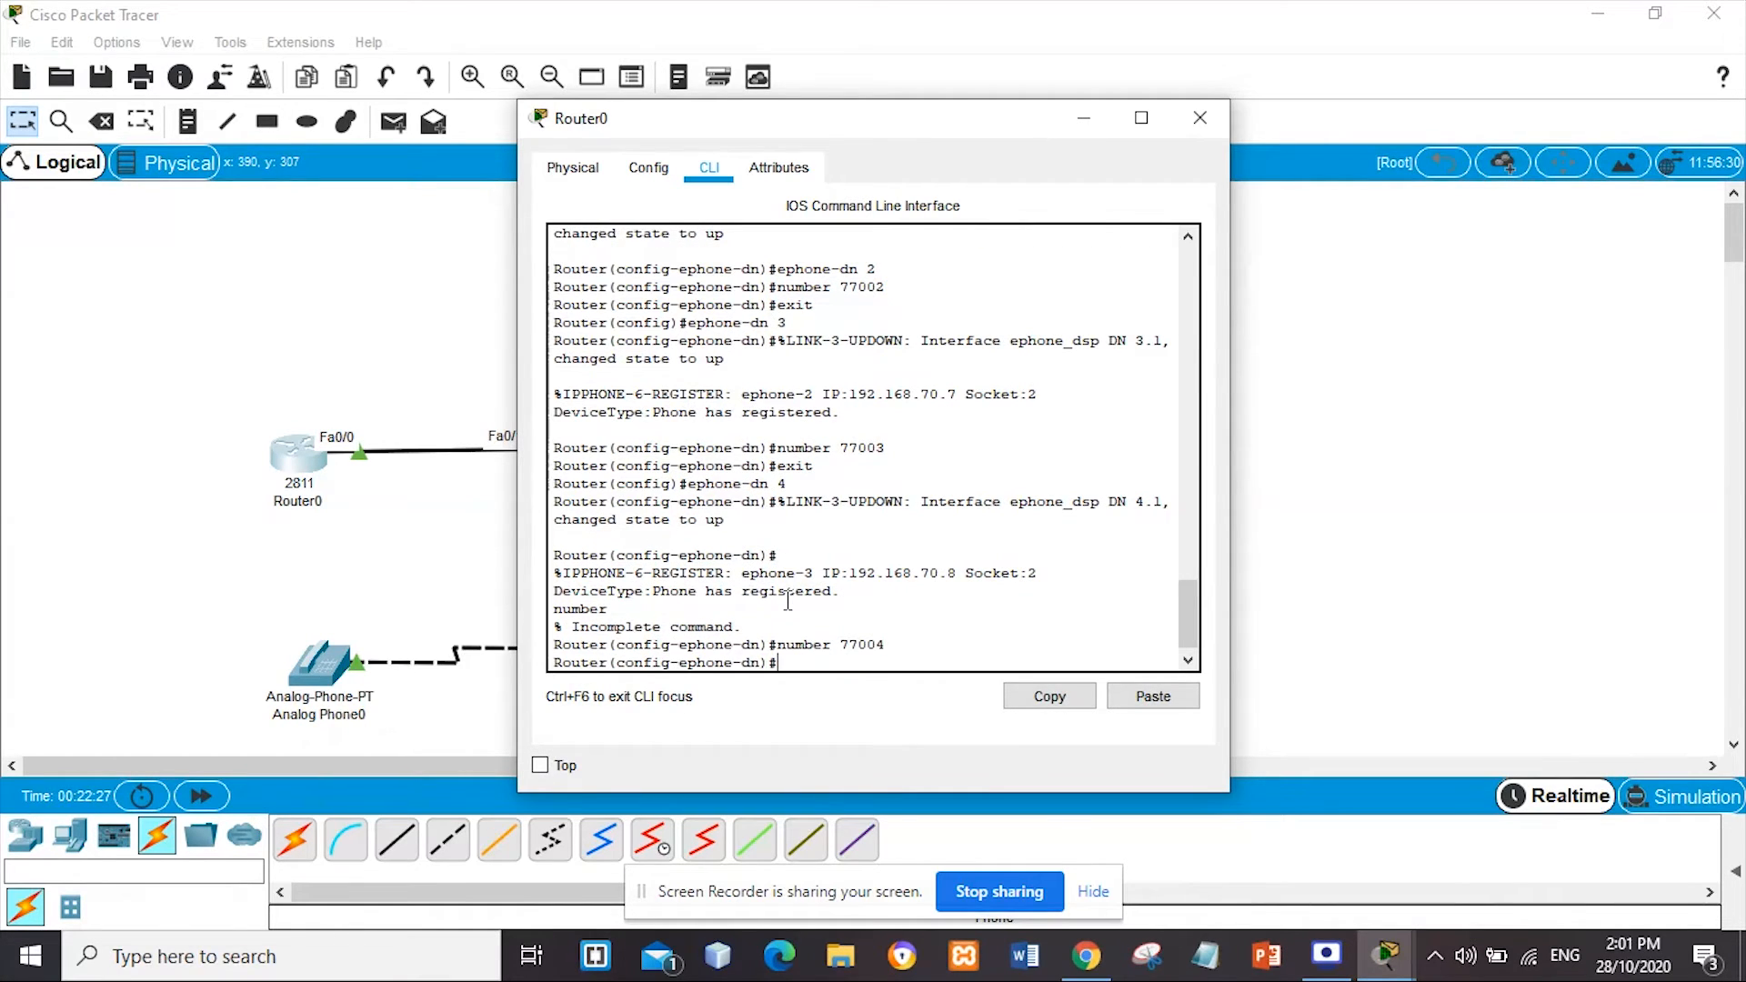
text(exit)
key(Return)
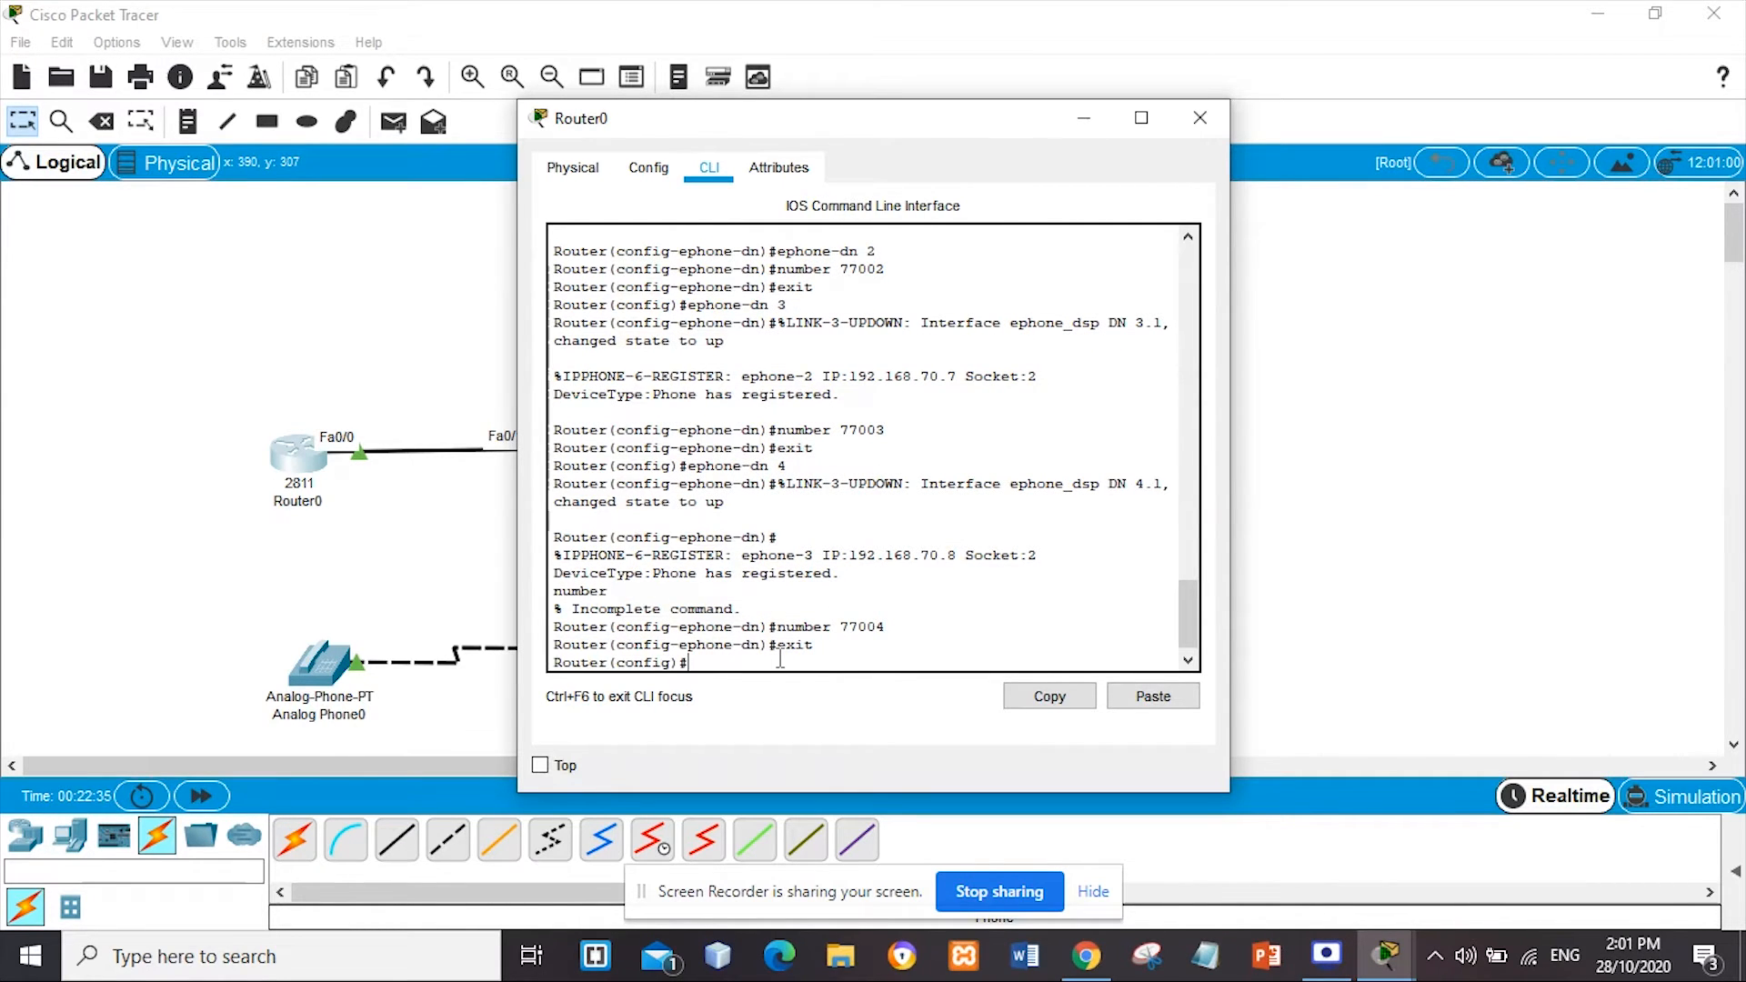
text(number 77004)
key(Return)
key(Up)
key(Down)
key(Up)
key(BackSpace)
key(BackSpace)
key(BackSpace)
key(BackSpace)
key(BackSpace)
key(BackSpace)
Create ephone-dn 5 with number 77005 and exit to global configuration mode
key(Up)
key(Return)
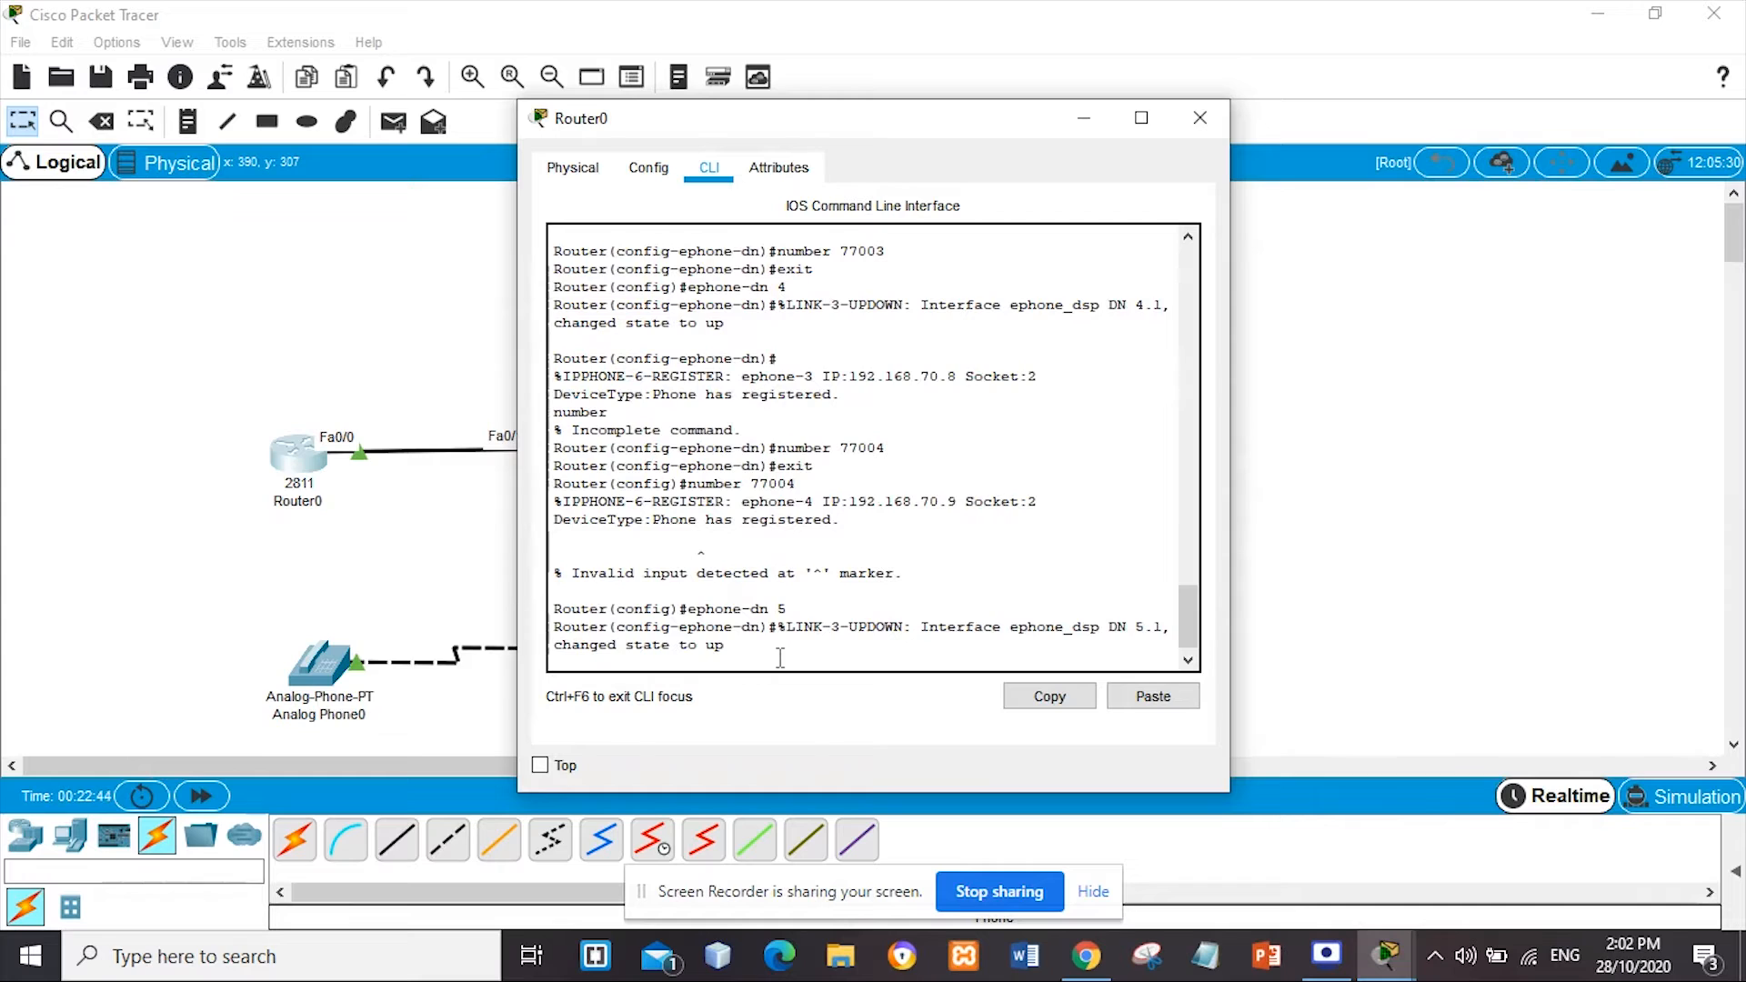
key(Return)
key(Up)
key(Up)
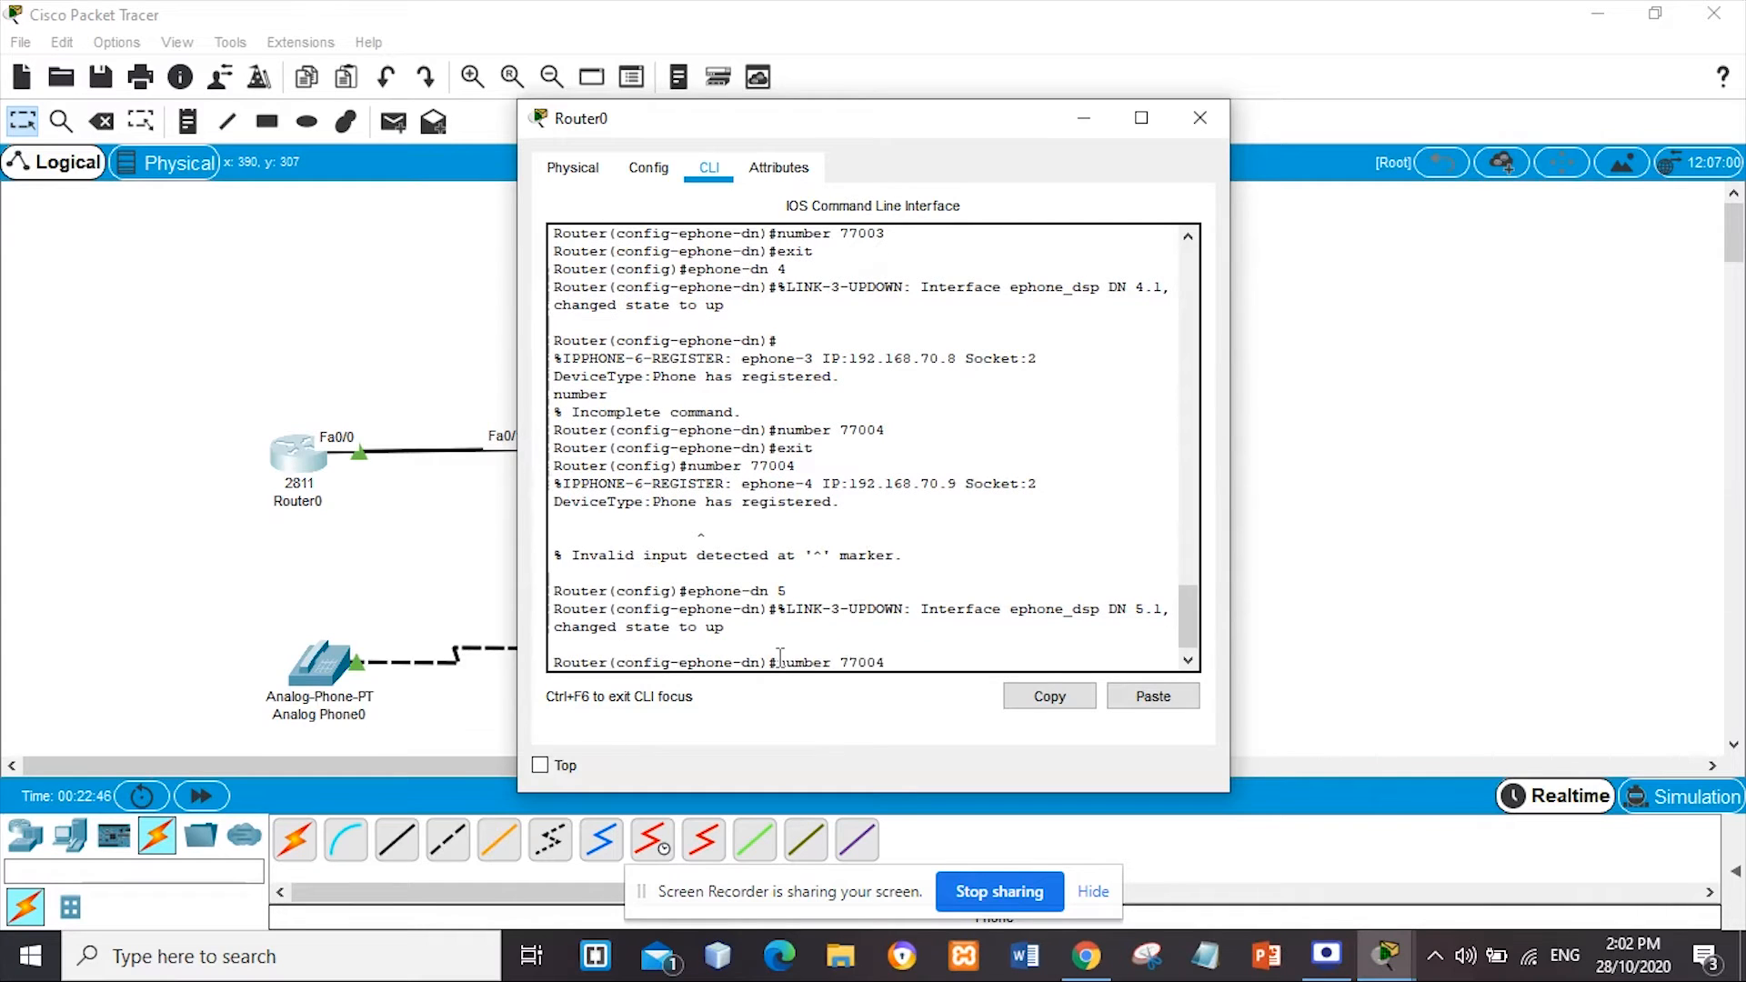
key(BackSpace)
text(5)
key(Return)
text(exit)
key(Return)
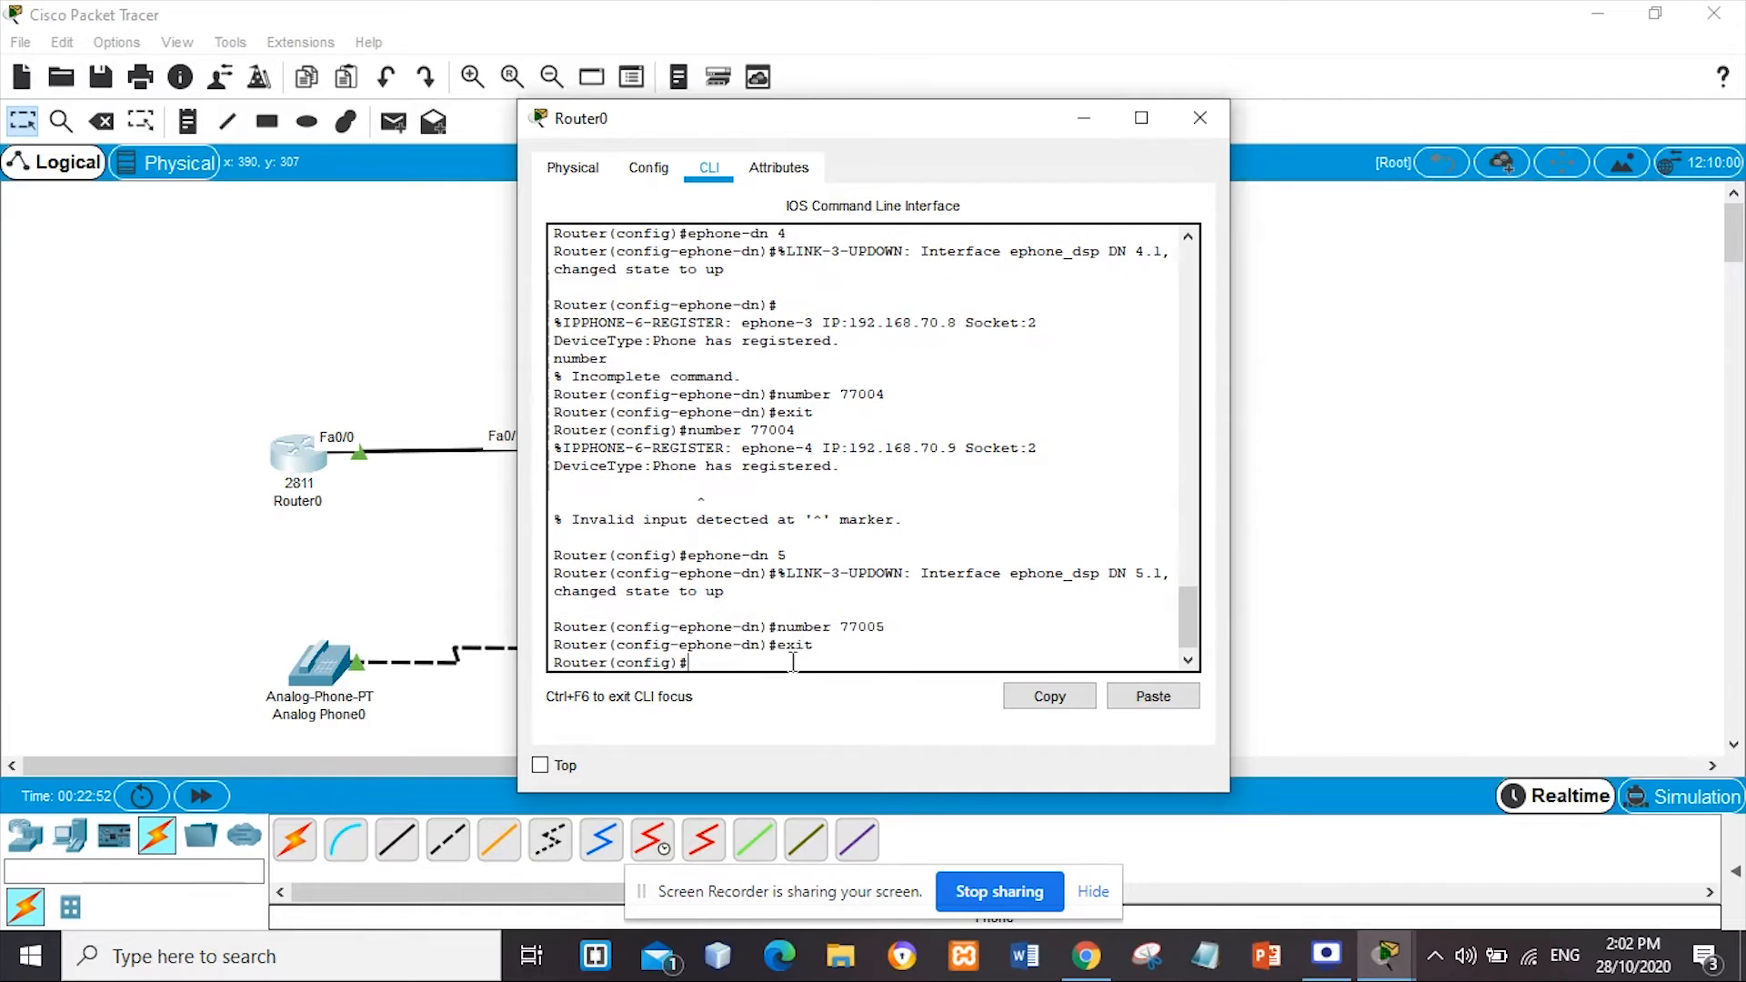
Review the ephone-dn and number commands entered in Router0's command line, and close Router0
drag(689, 557, 810, 556)
scroll(774, 491, up, 6)
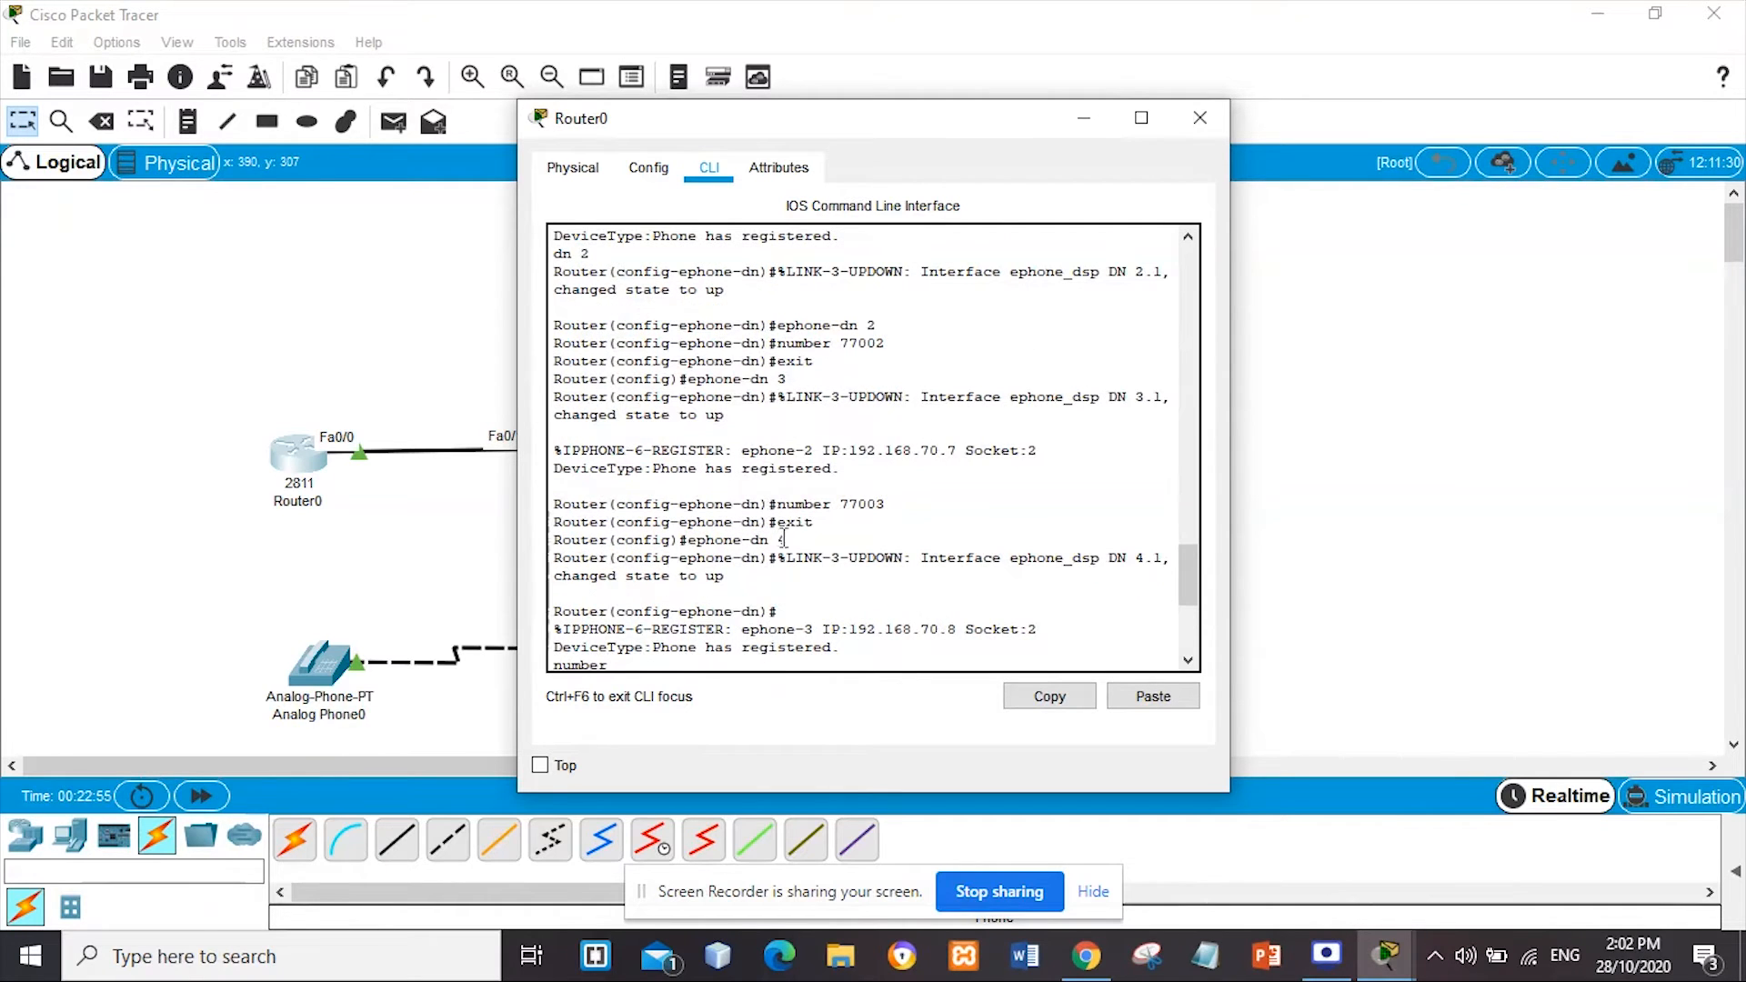
drag(775, 491, 883, 501)
drag(778, 325, 875, 328)
scroll(864, 344, up, 3)
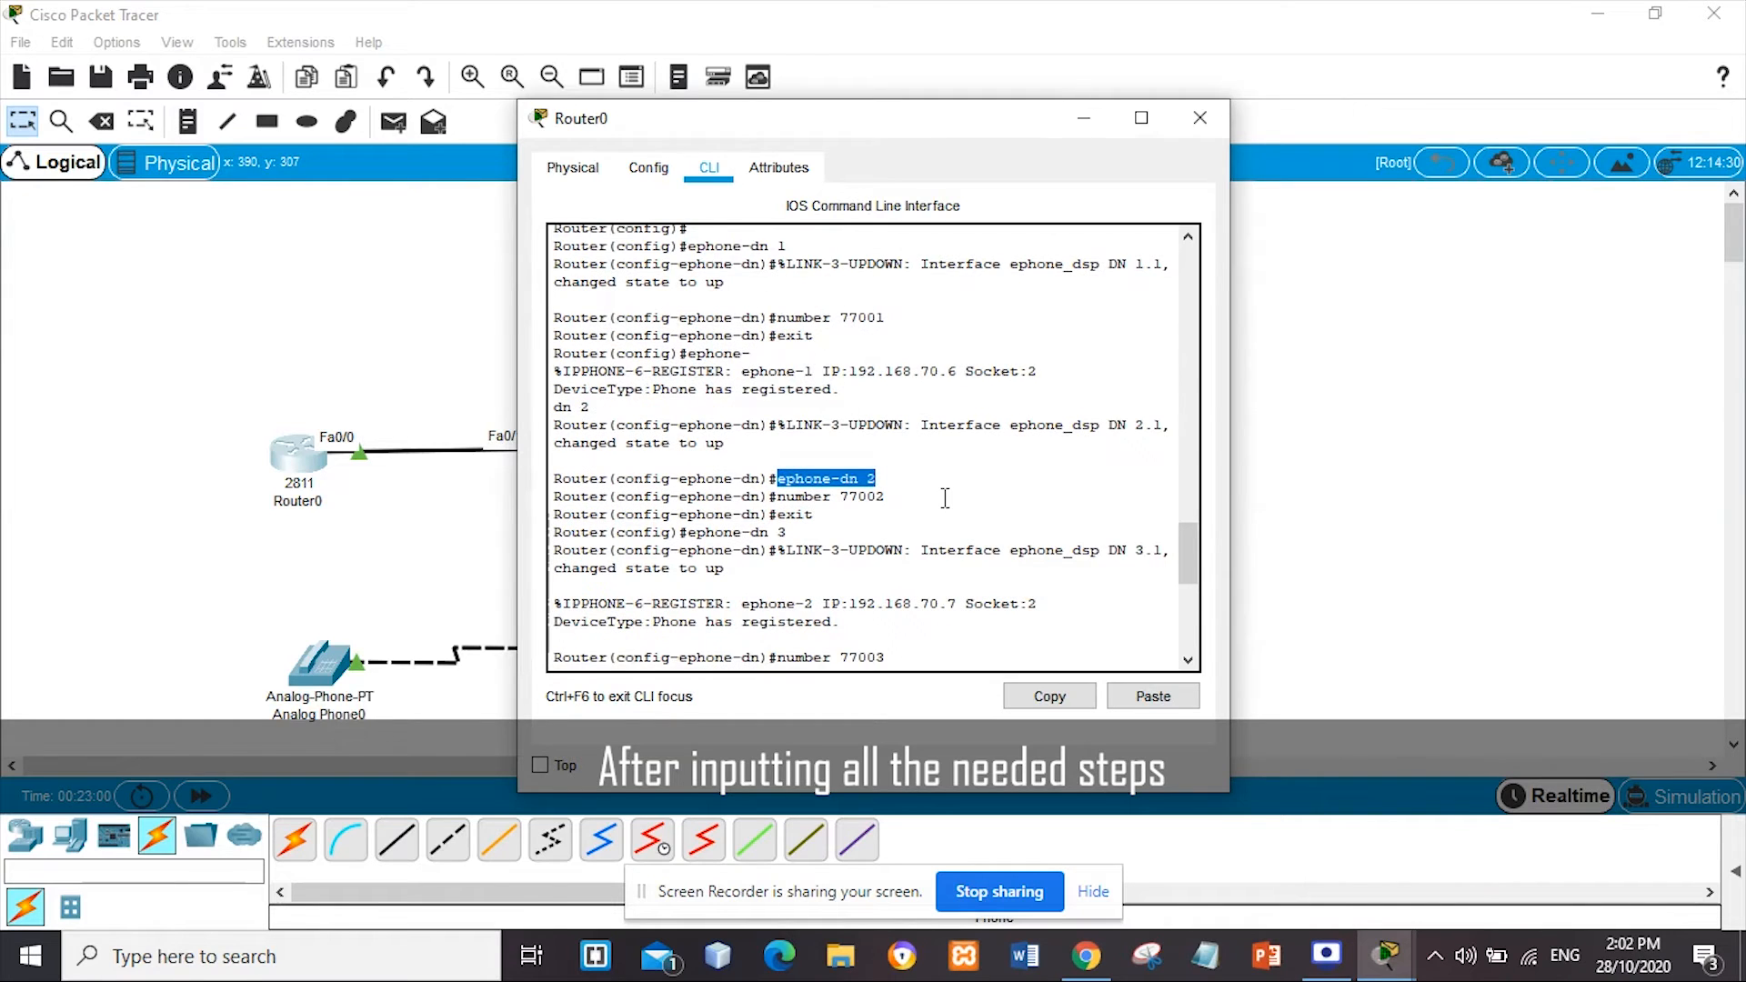
click(1200, 119)
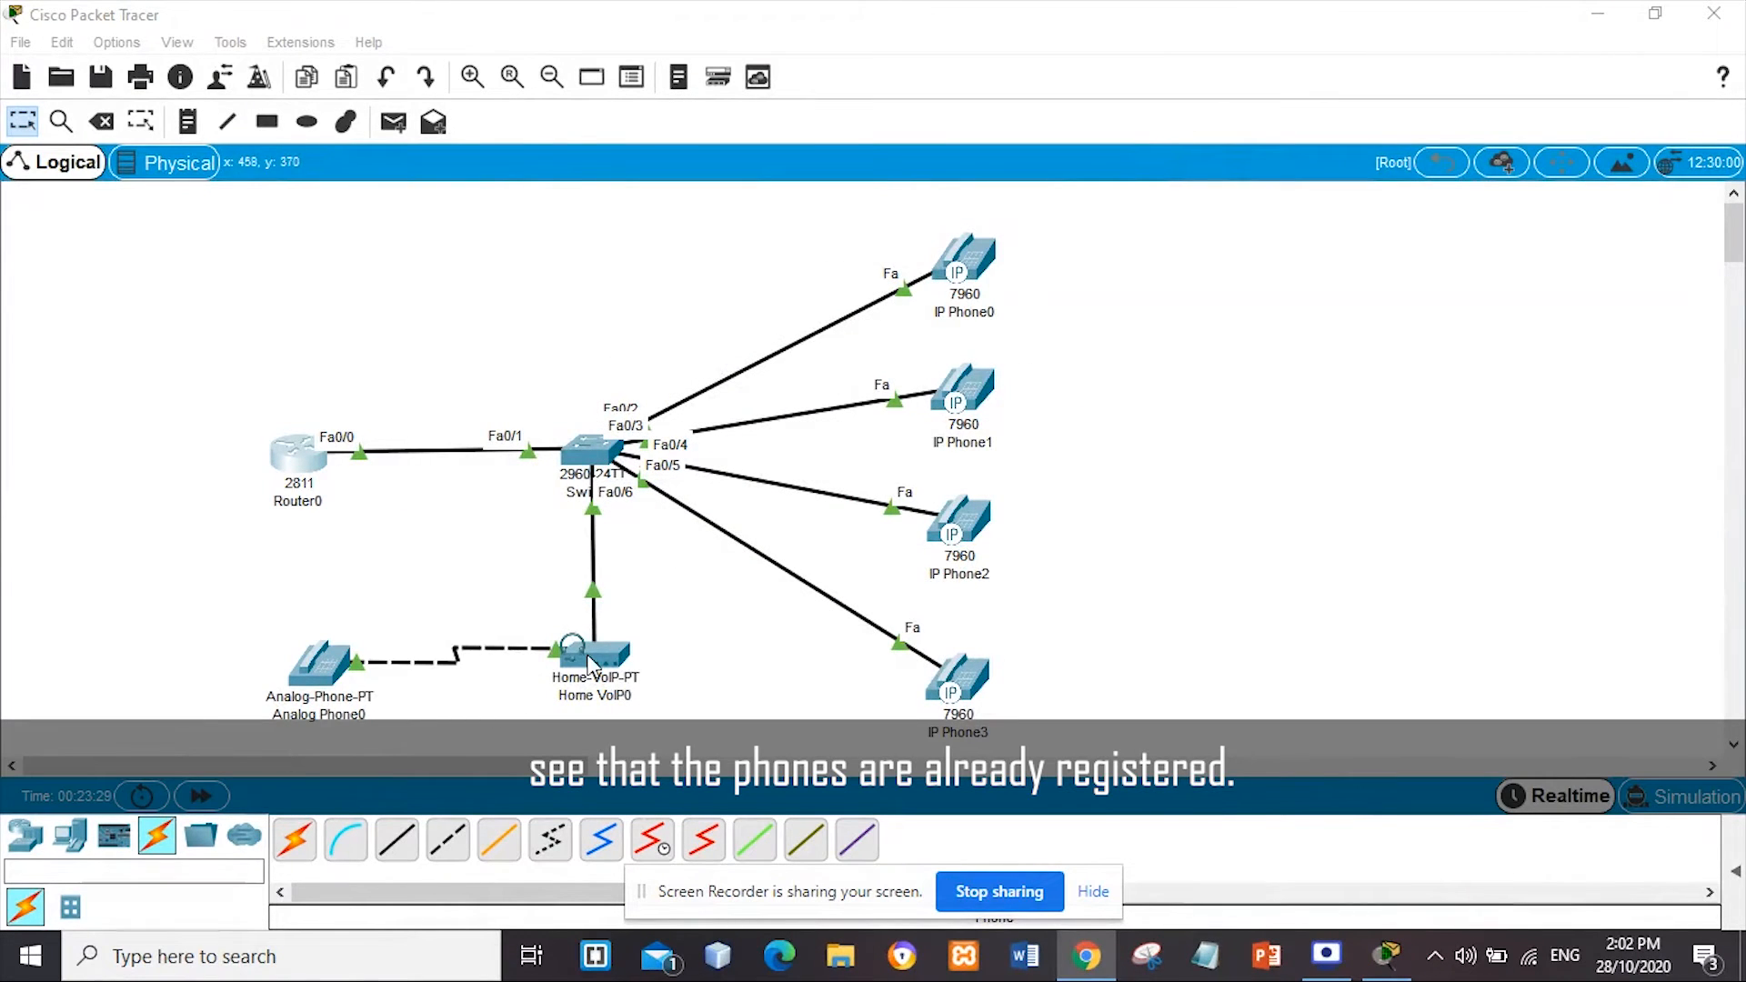
Set Home VoIP0's server address to 192.168.70.1 and close its window
click(600, 648)
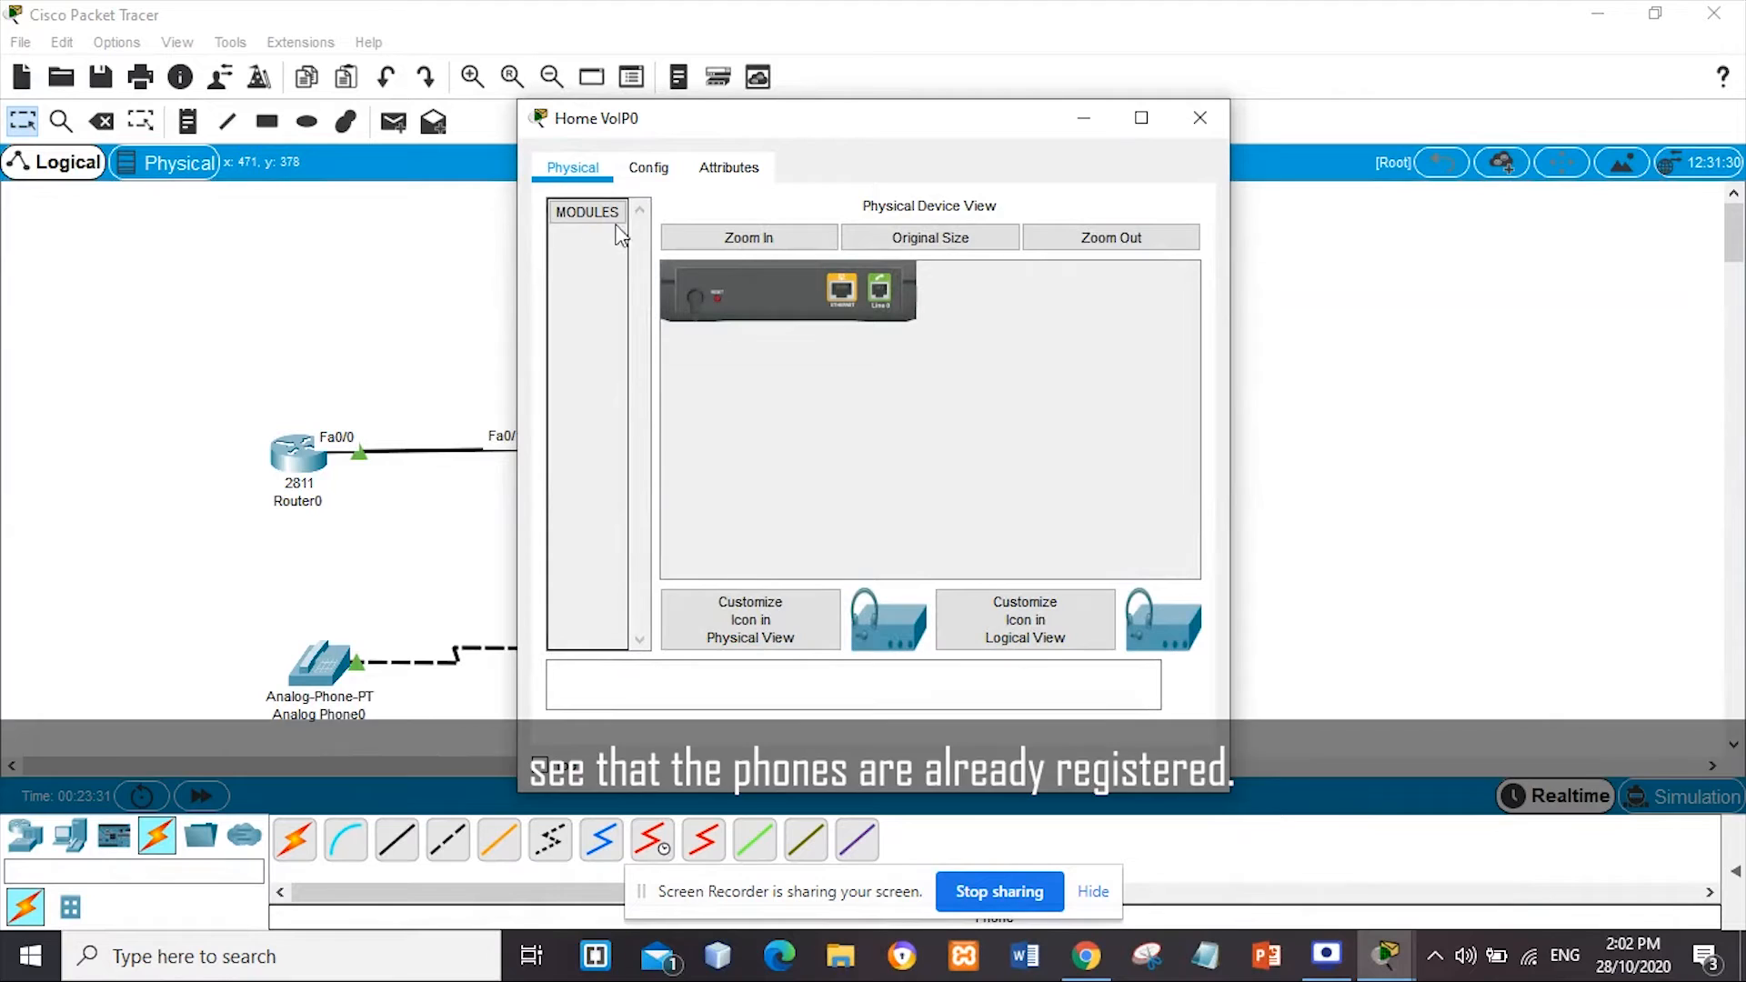
click(654, 172)
click(881, 309)
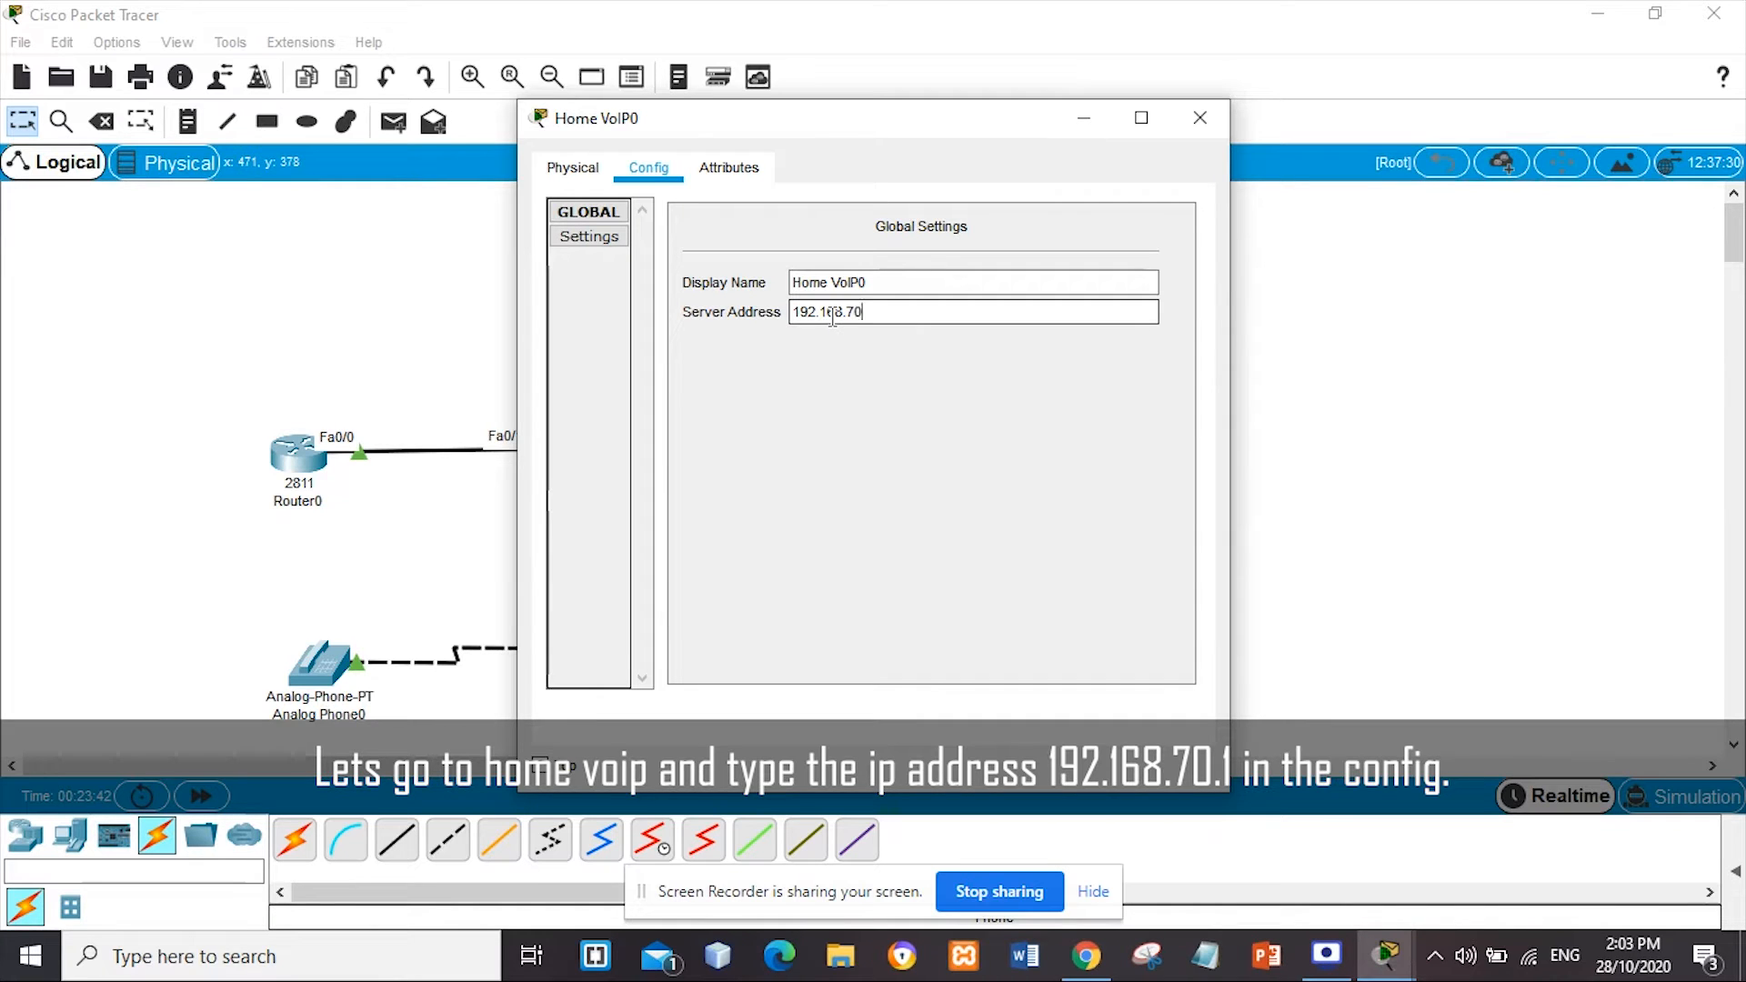
text(192.168.70.1)
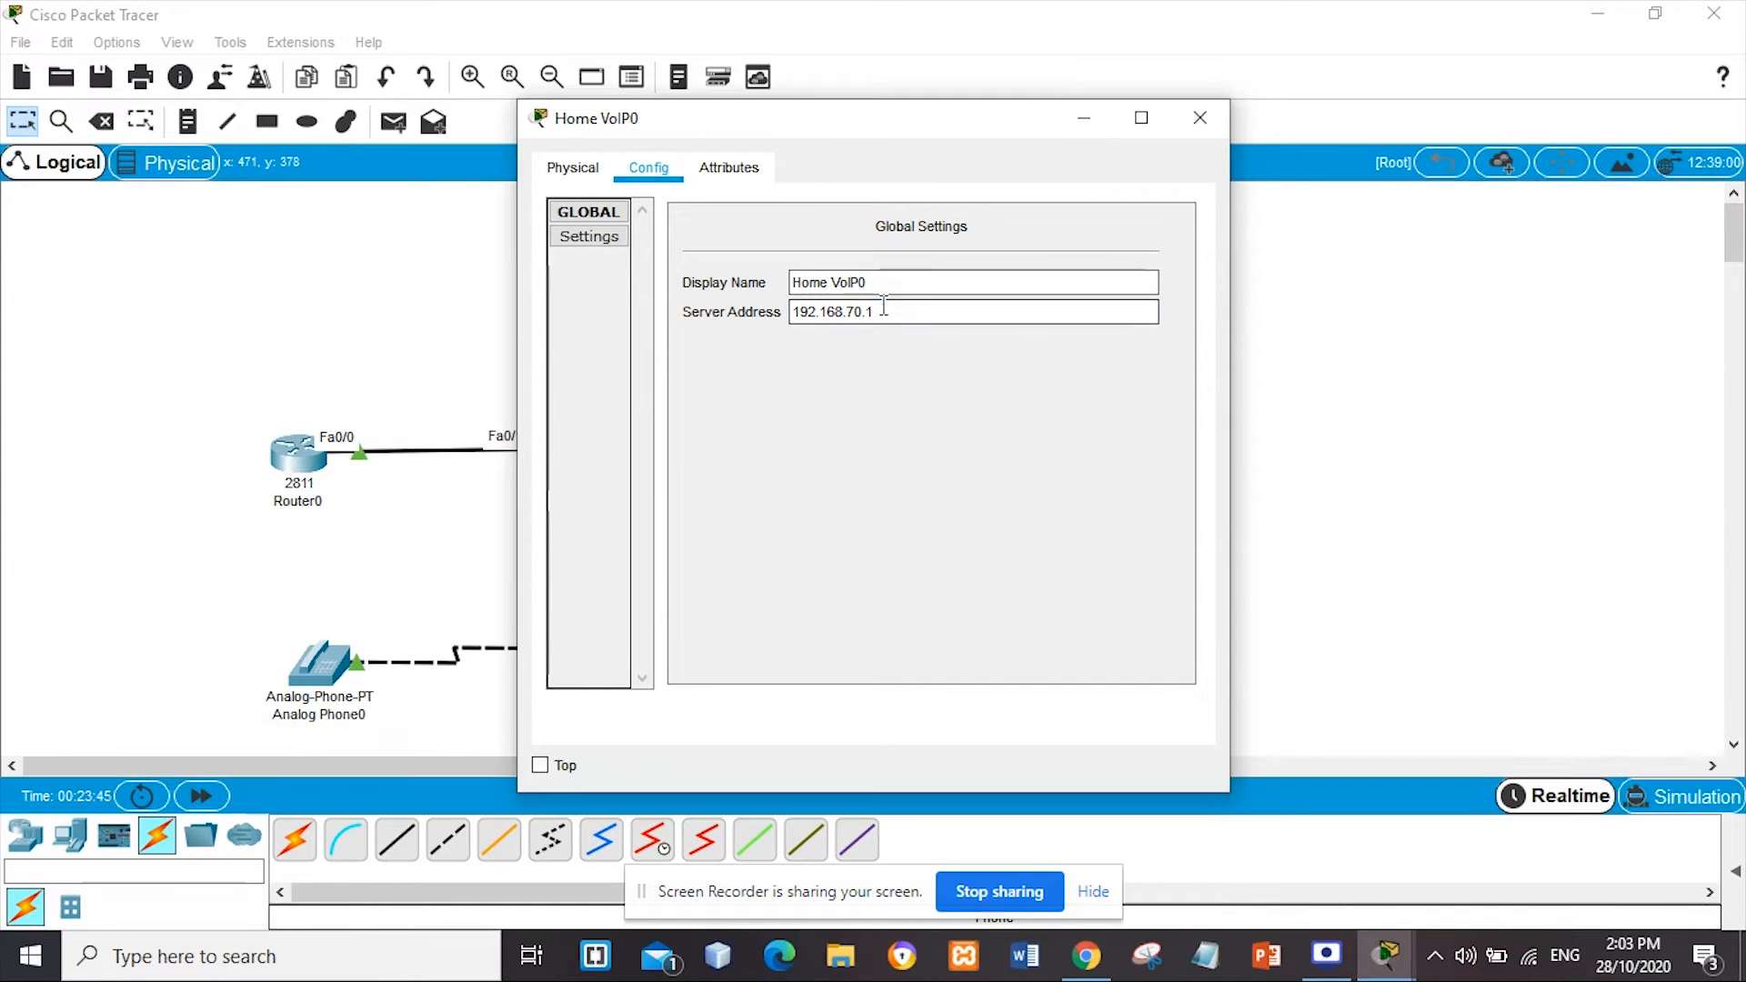
drag(793, 312, 866, 314)
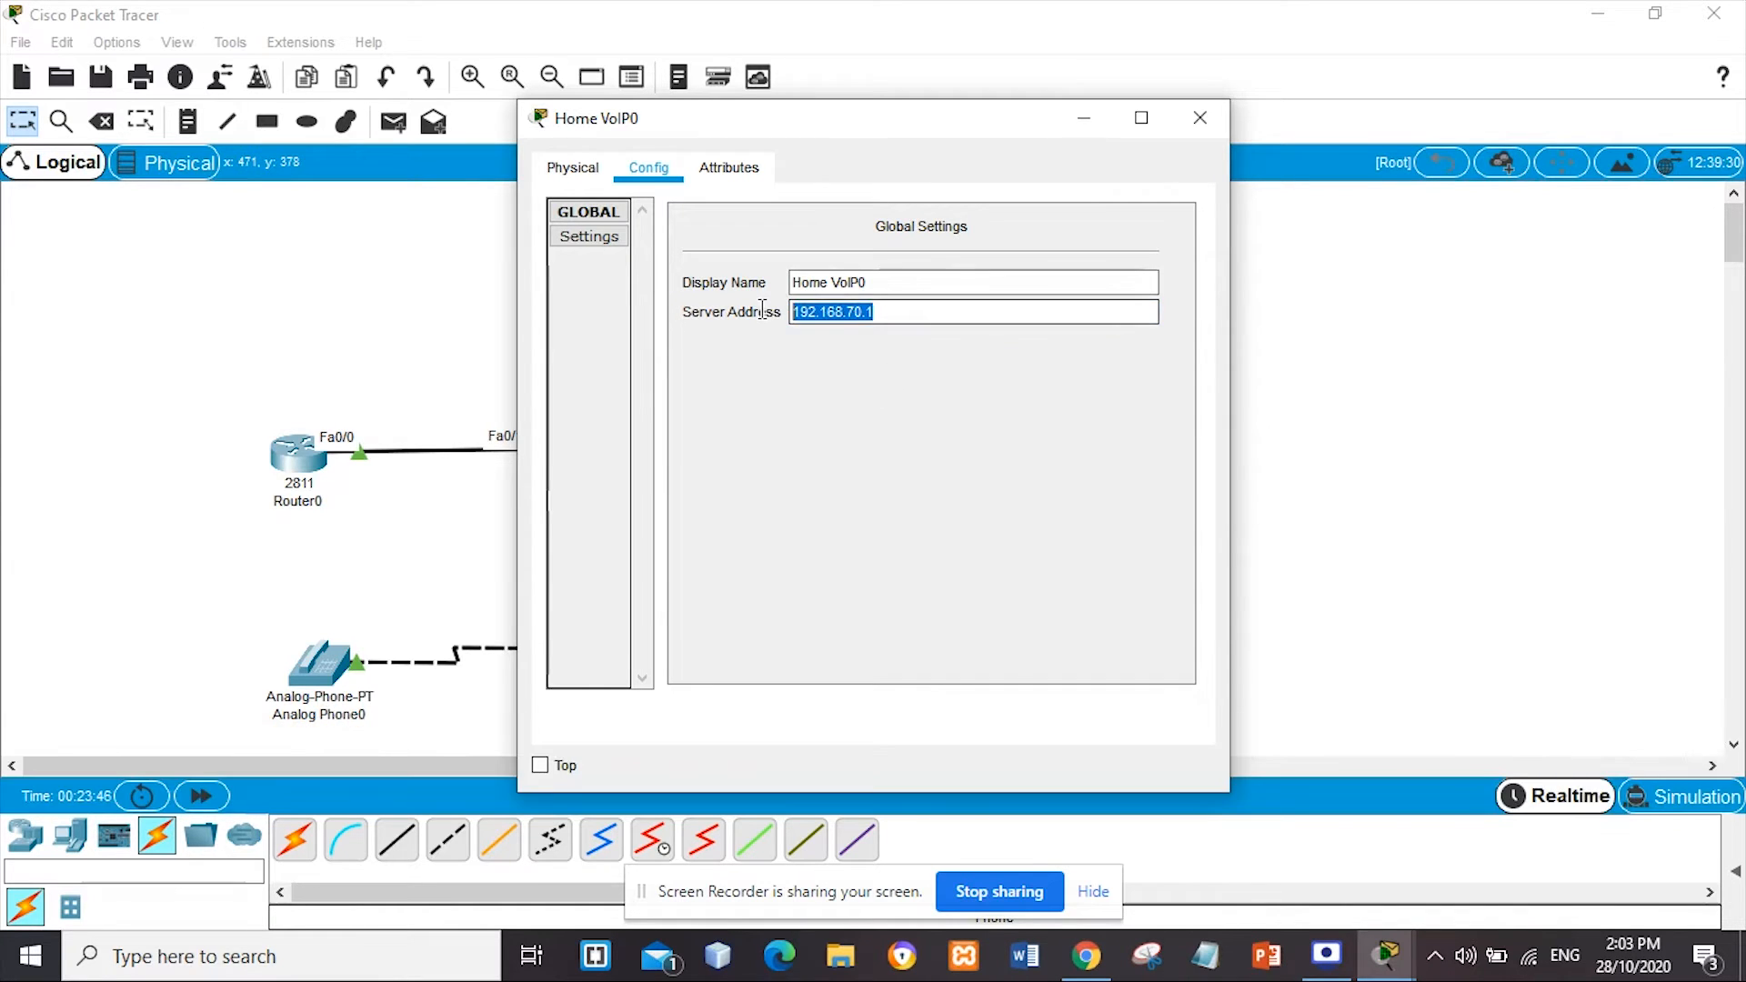
click(1212, 116)
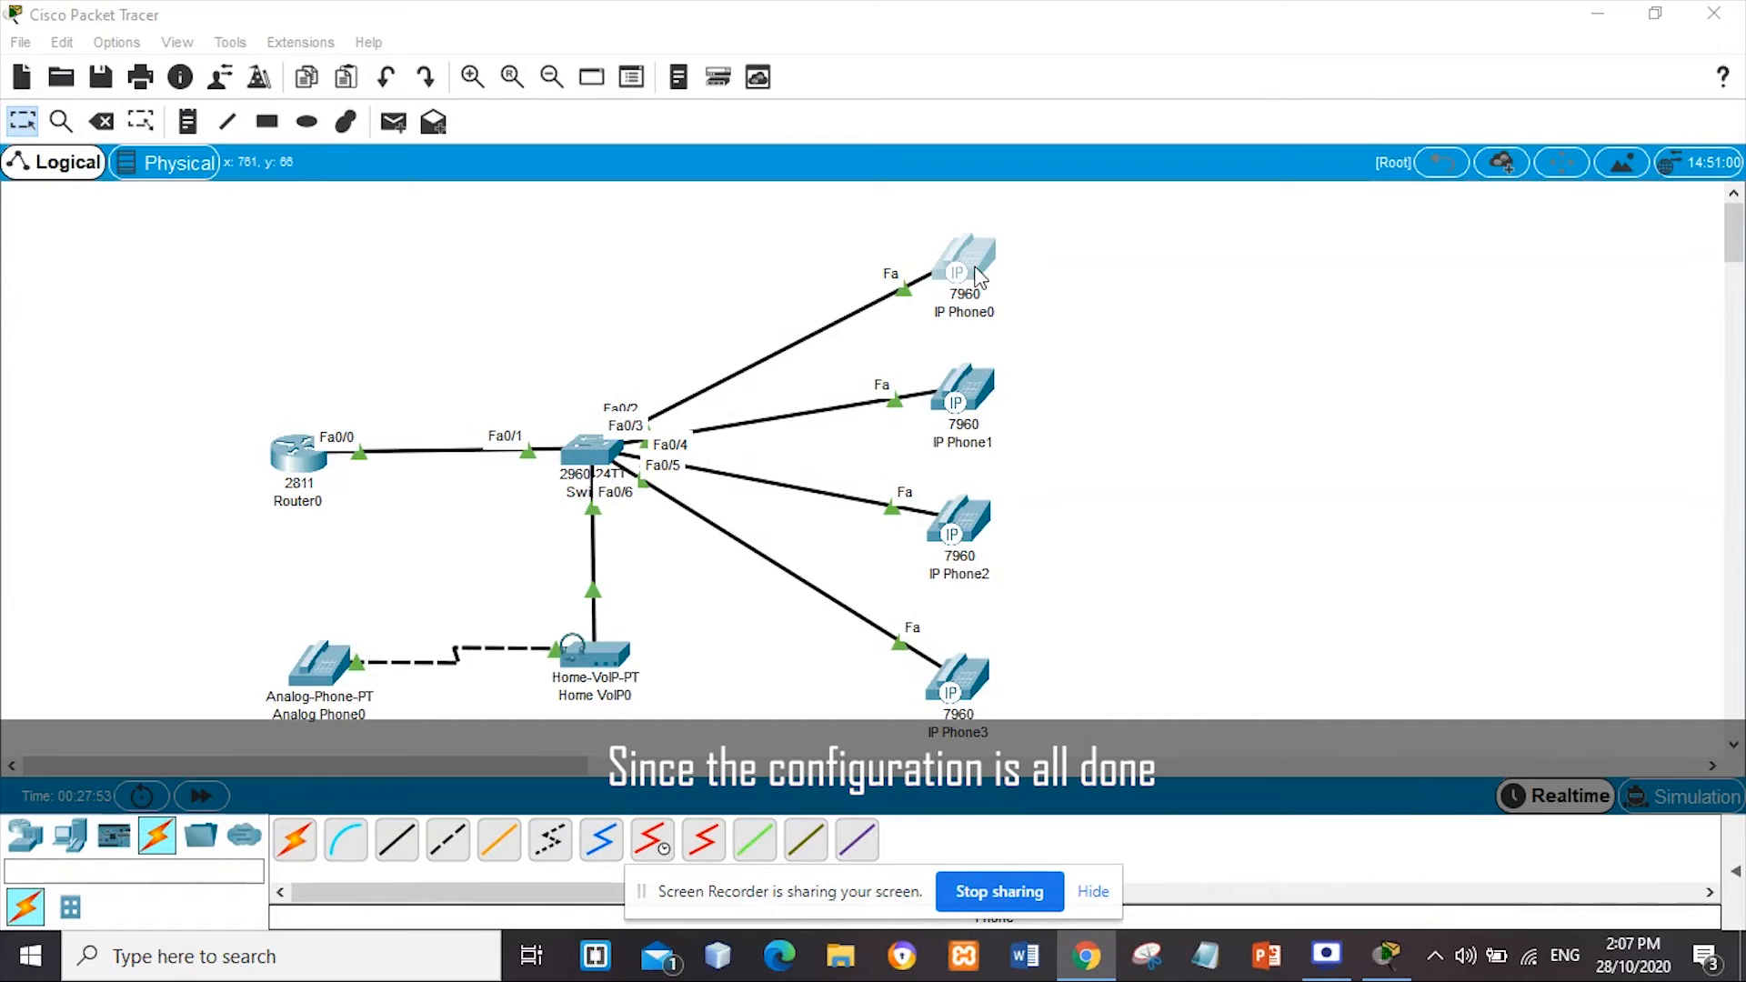
Open IP Phone0's graphical phone interface, widen its window to show the line number, and minimize it
click(974, 274)
click(711, 167)
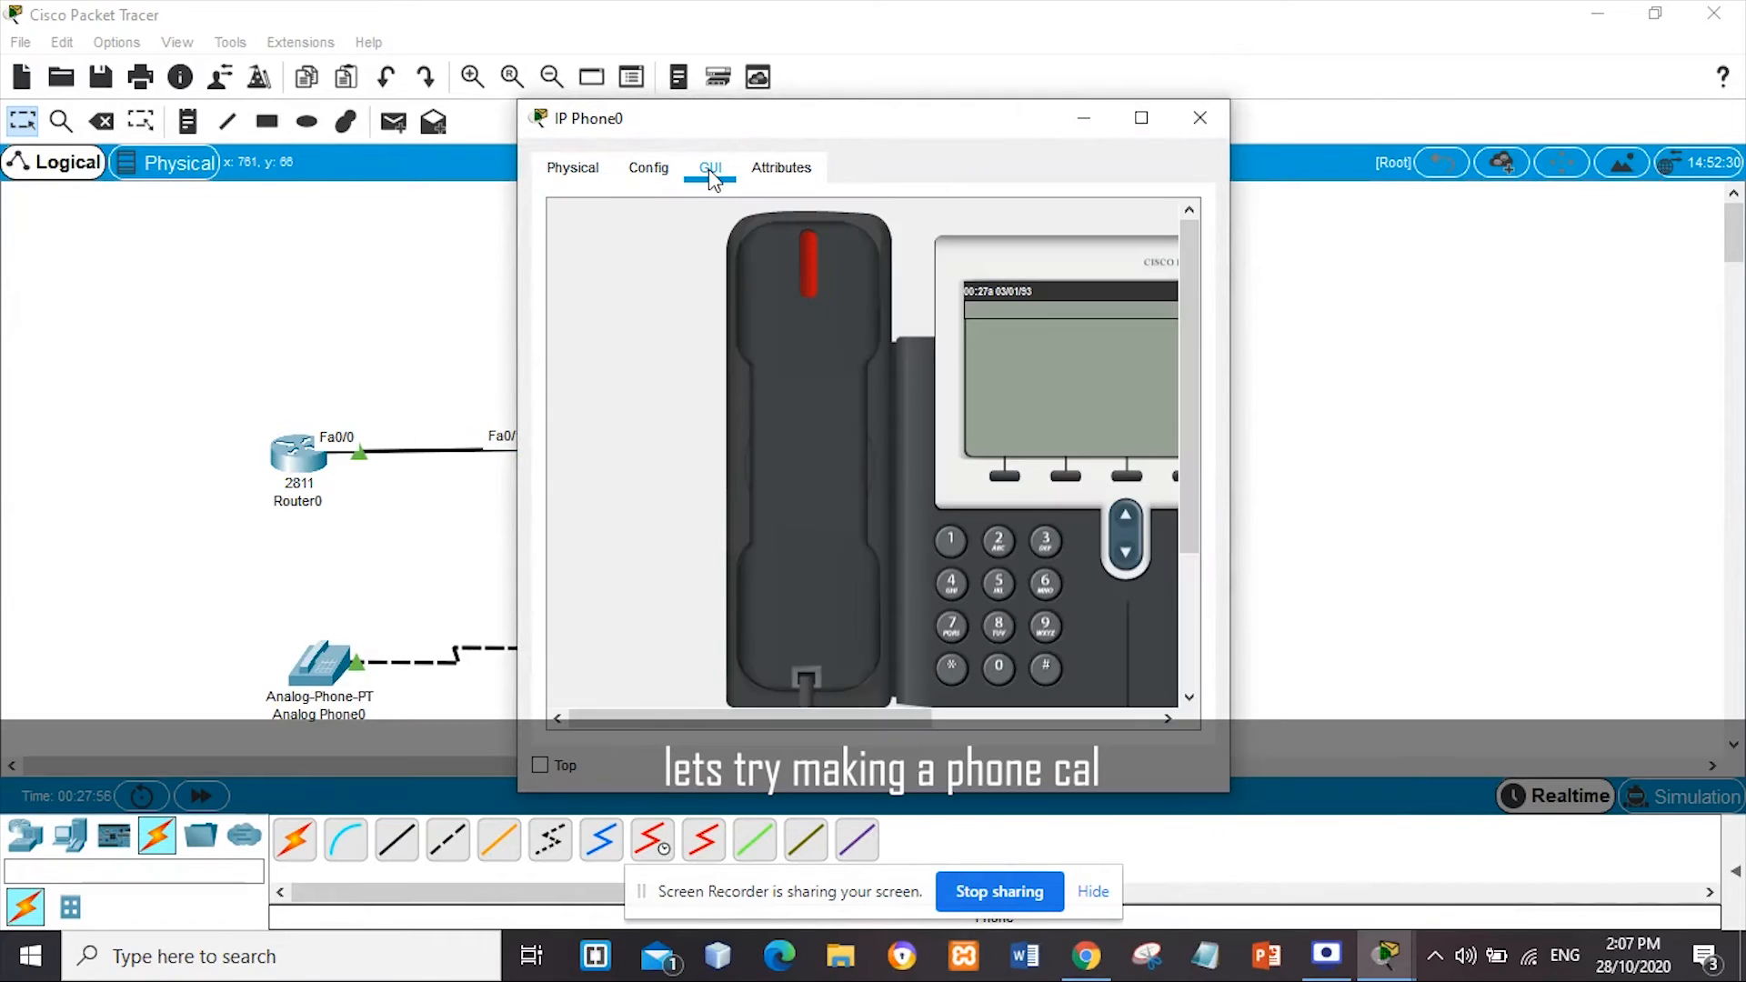
drag(1232, 299, 1472, 314)
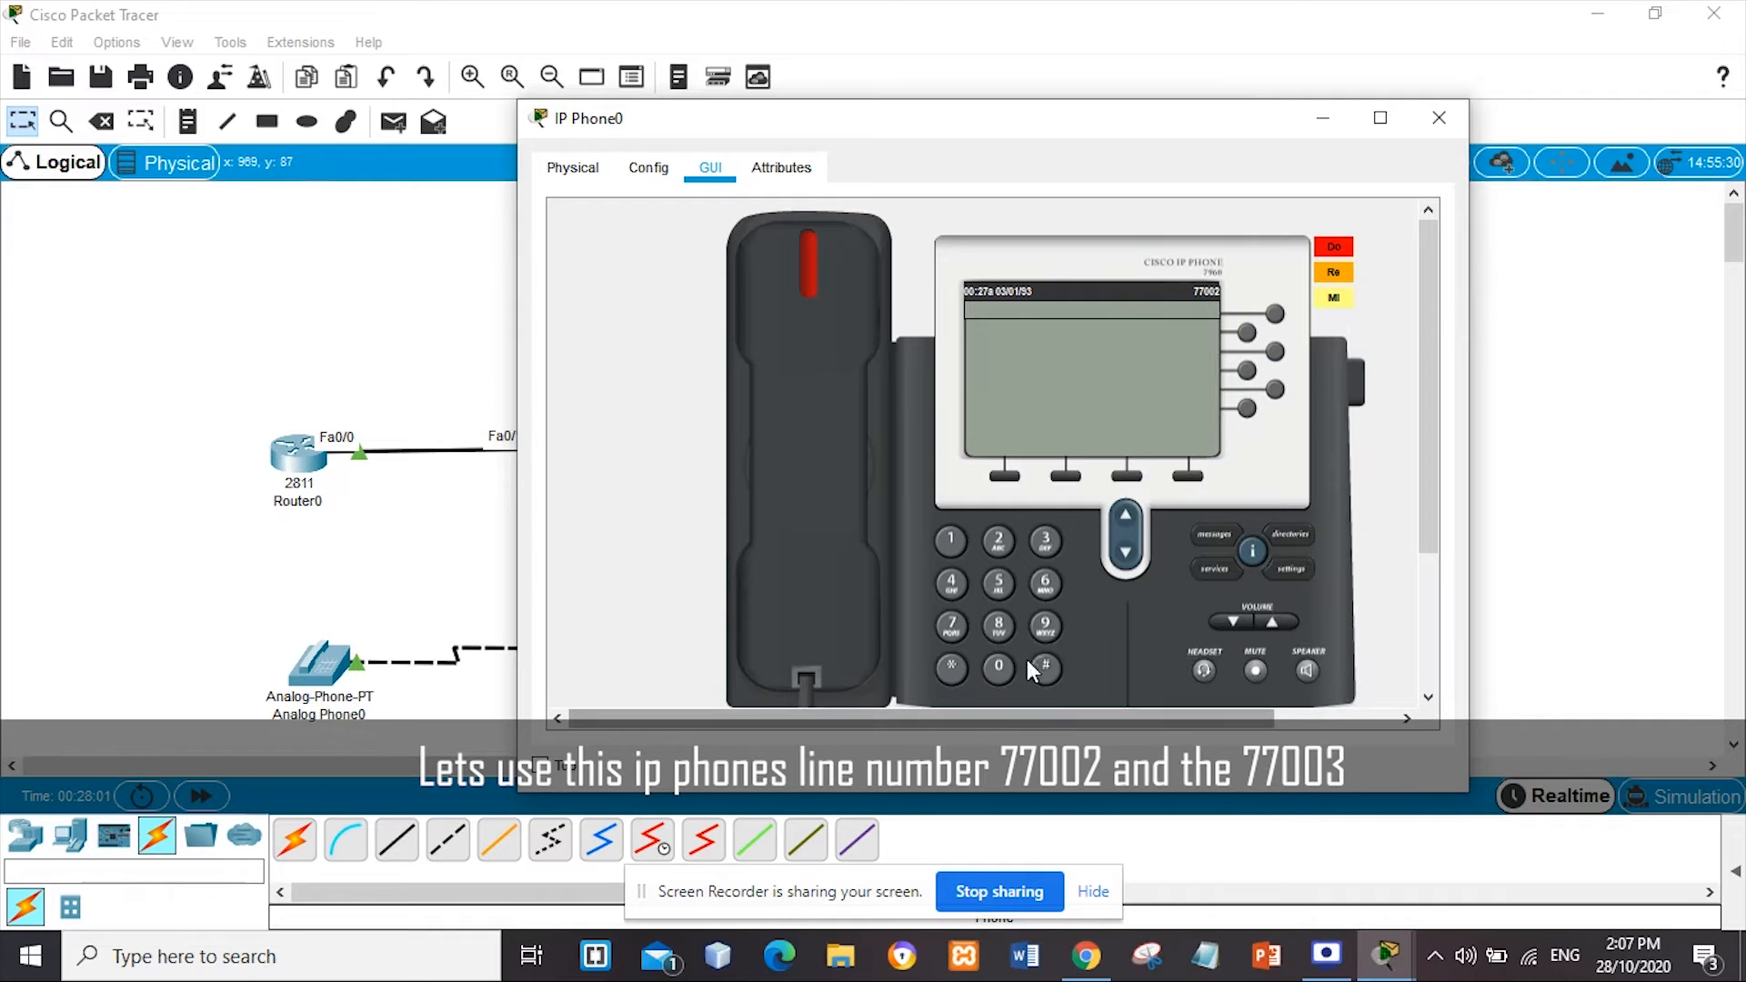
click(1323, 118)
Open IP Phone2's graphical phone interface, widen its window and move it to one side of the workspace
click(960, 523)
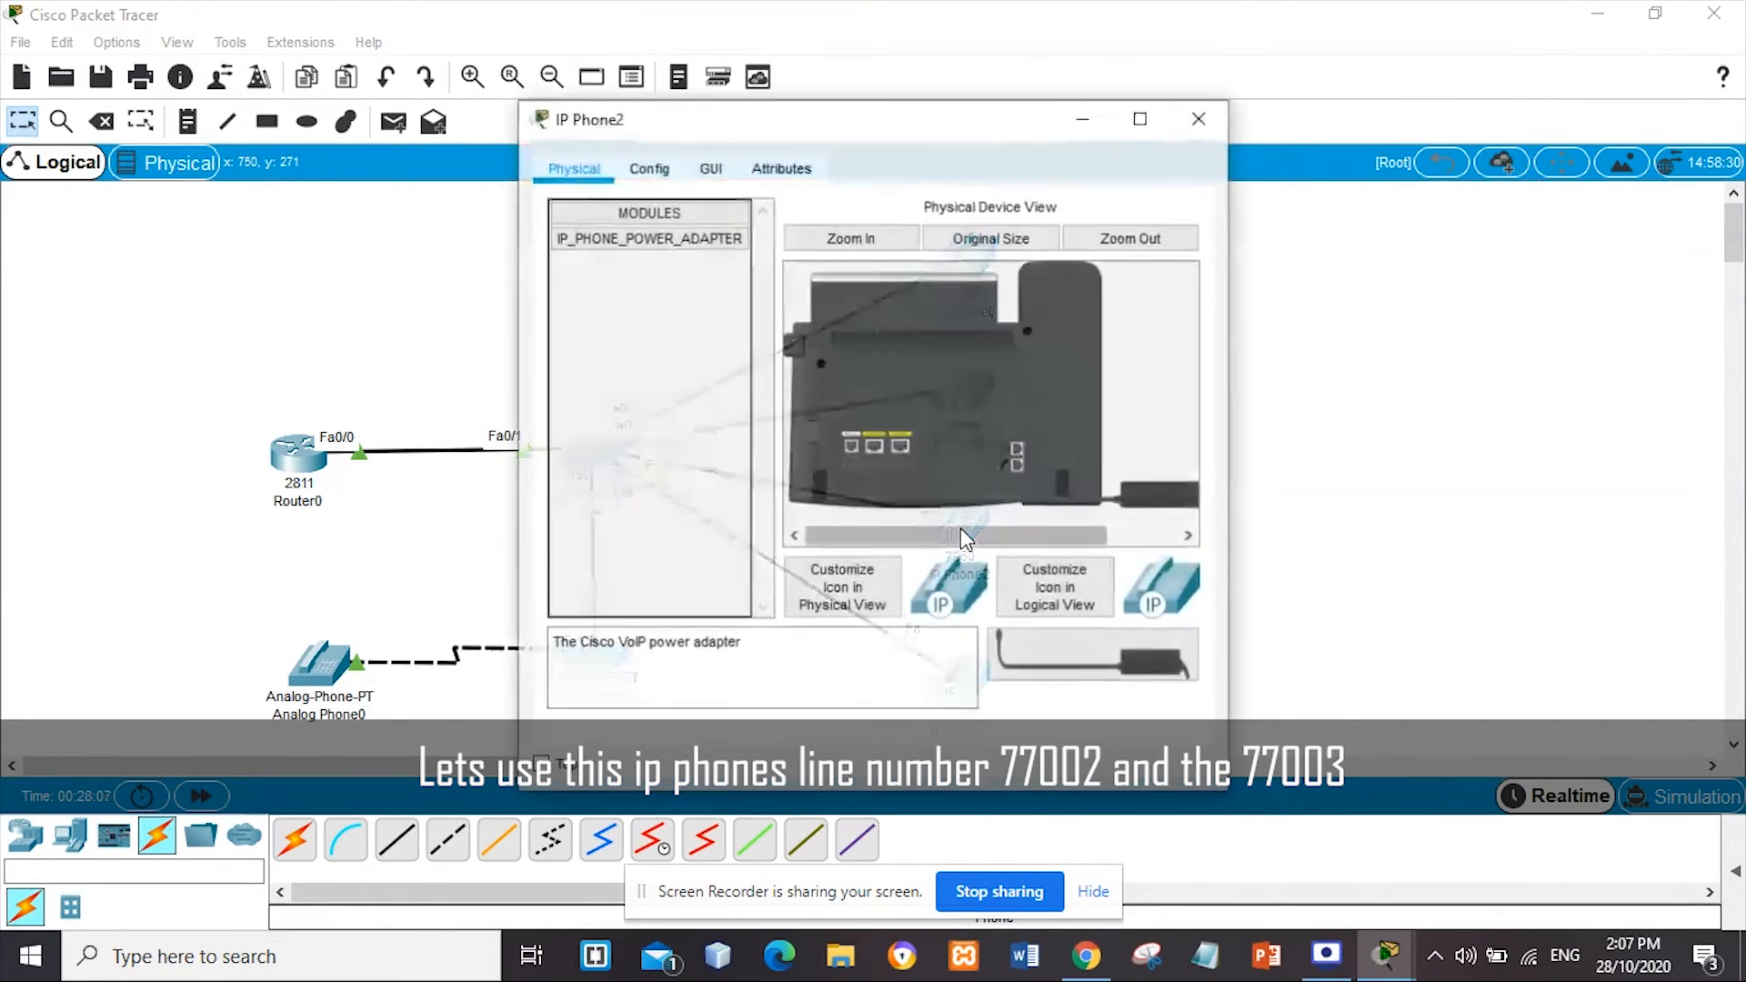
click(711, 170)
drag(1231, 351, 1441, 347)
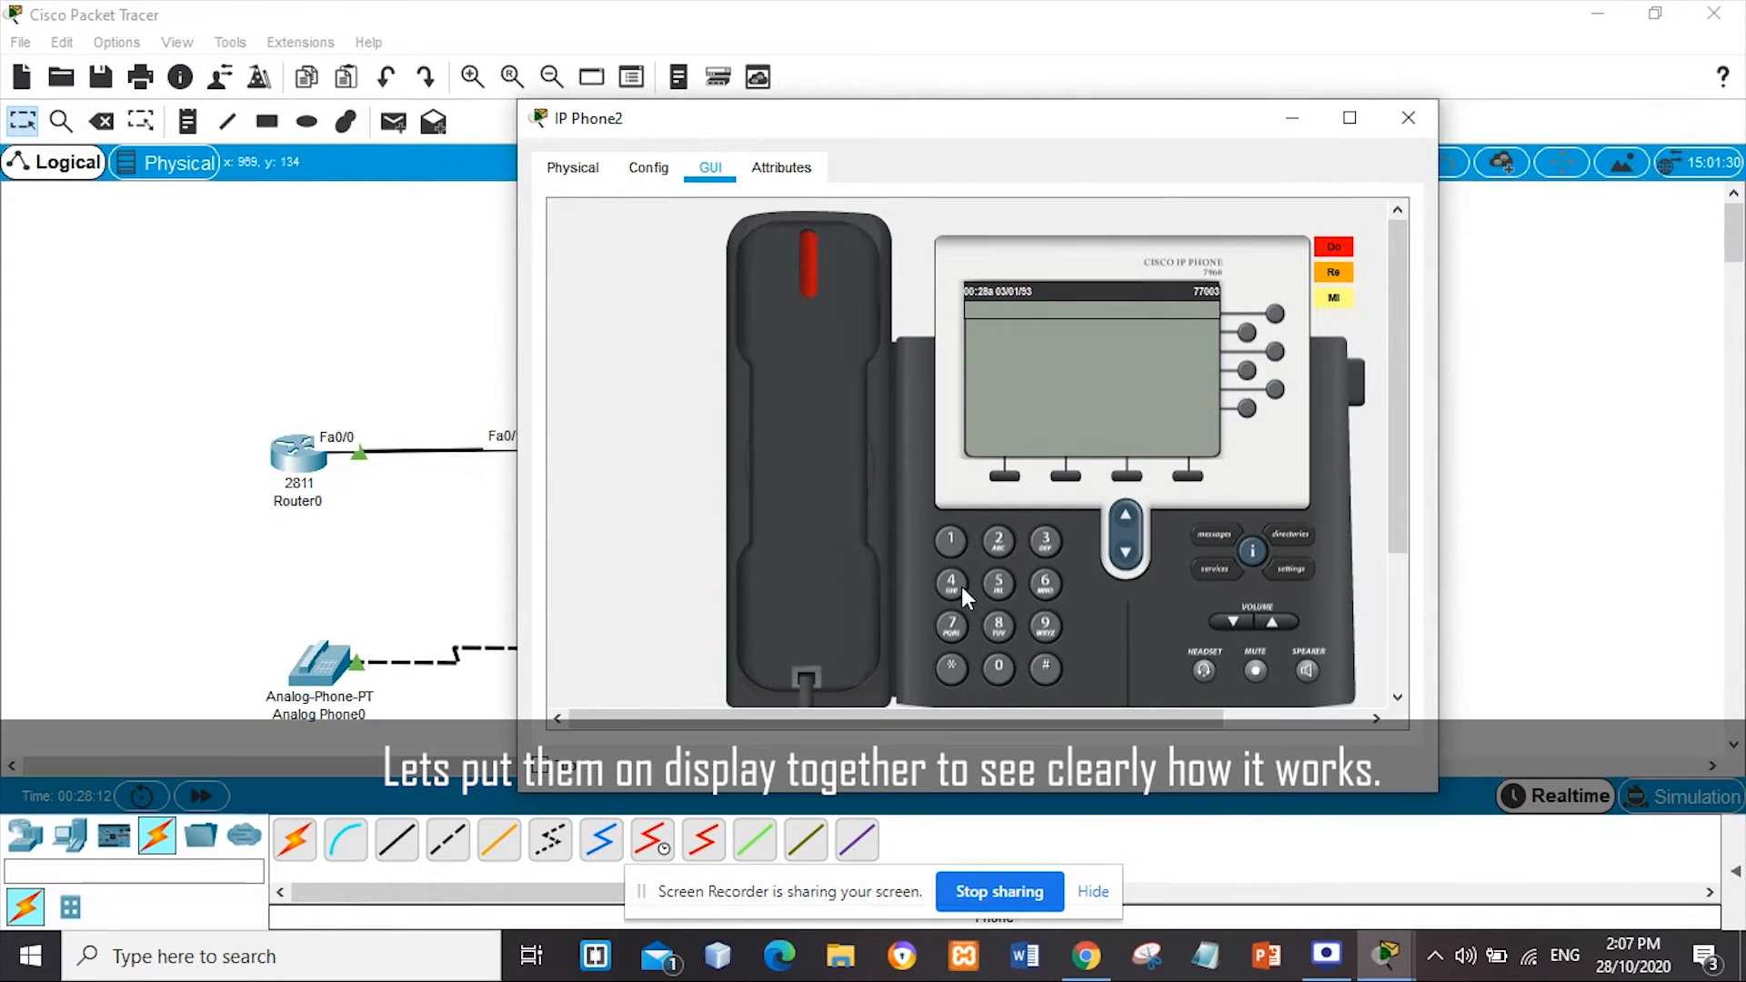
drag(1096, 132, 1388, 136)
Restore IP Phone0's window and resize and arrange it beside IP Phone2 so both phones show fully without overlapping
mouse_move(1389, 973)
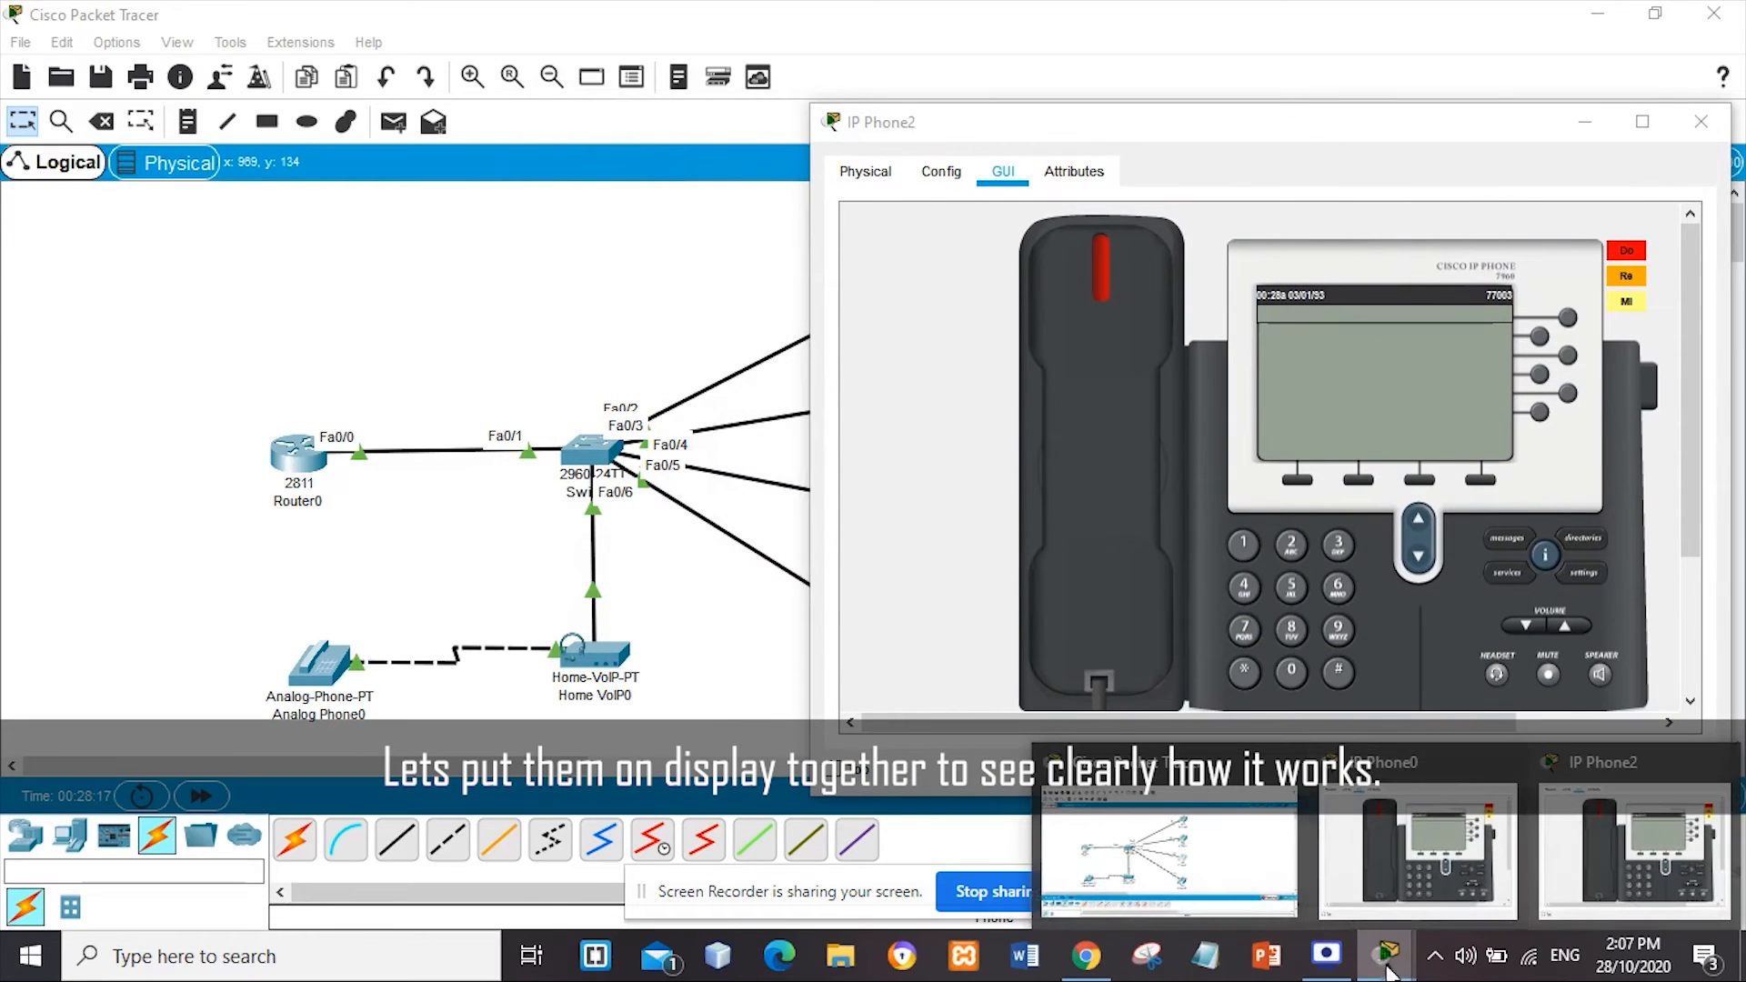
click(1441, 837)
drag(946, 128, 507, 140)
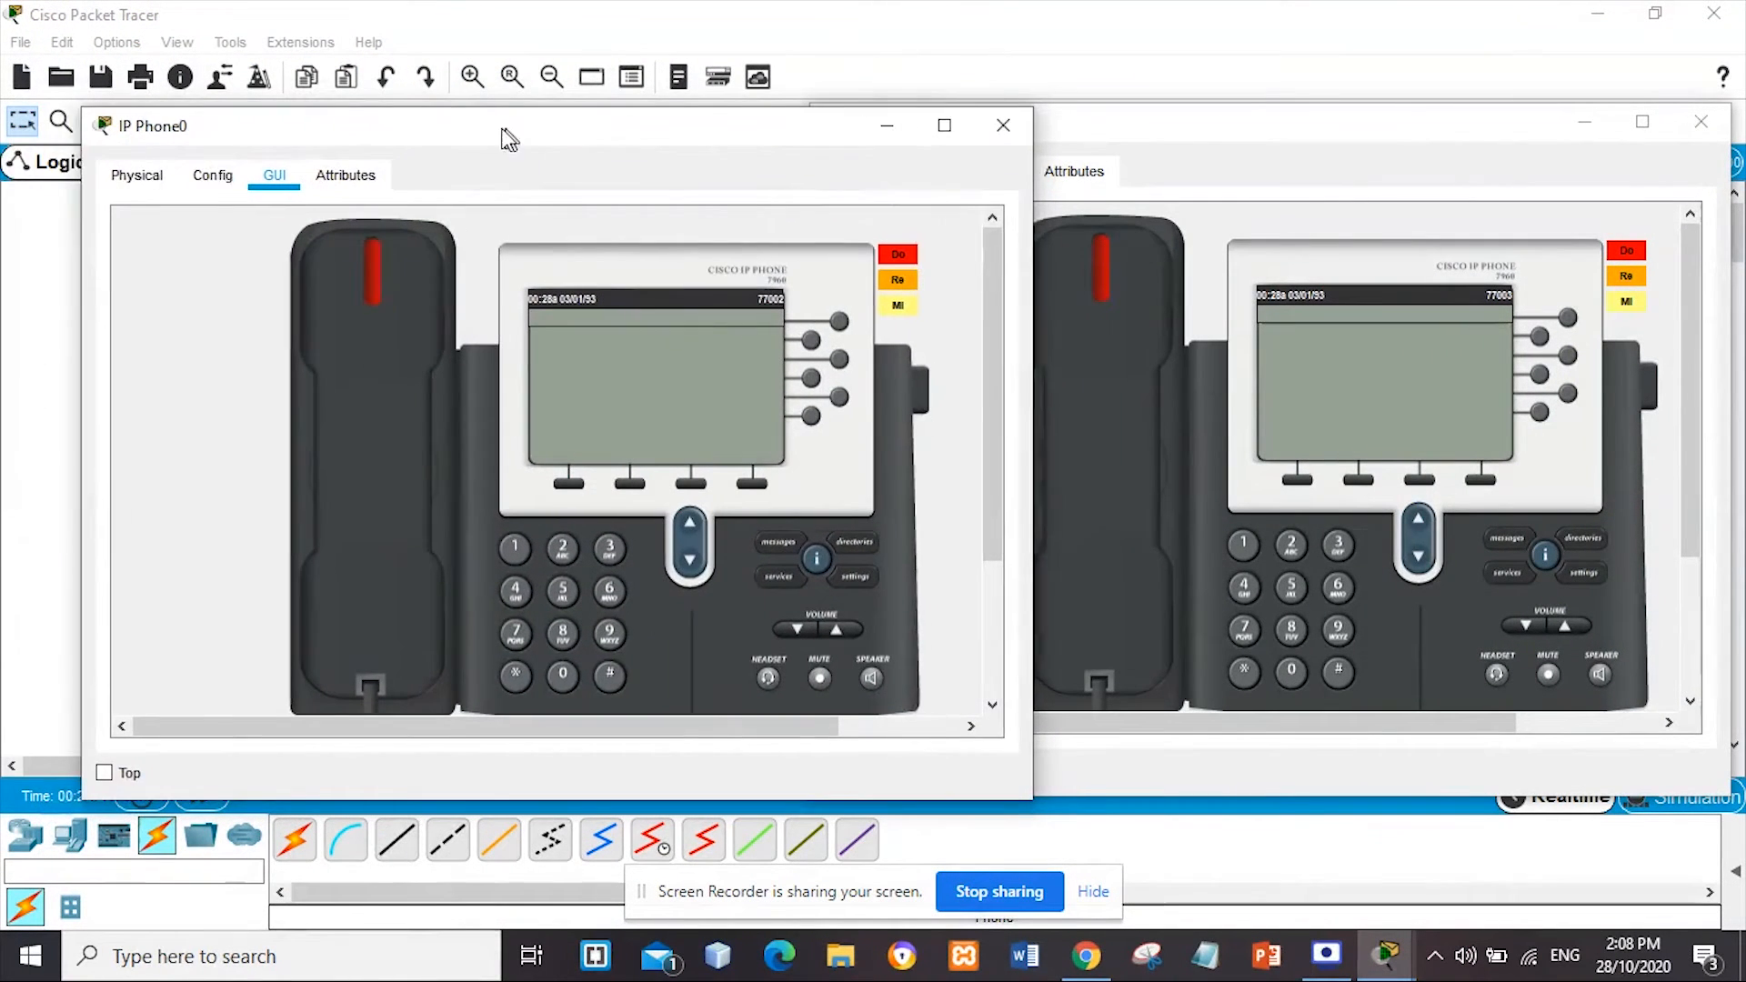
mouse_move(63, 304)
mouse_down()
mouse_move(91, 312)
mouse_move(41, 314)
mouse_up()
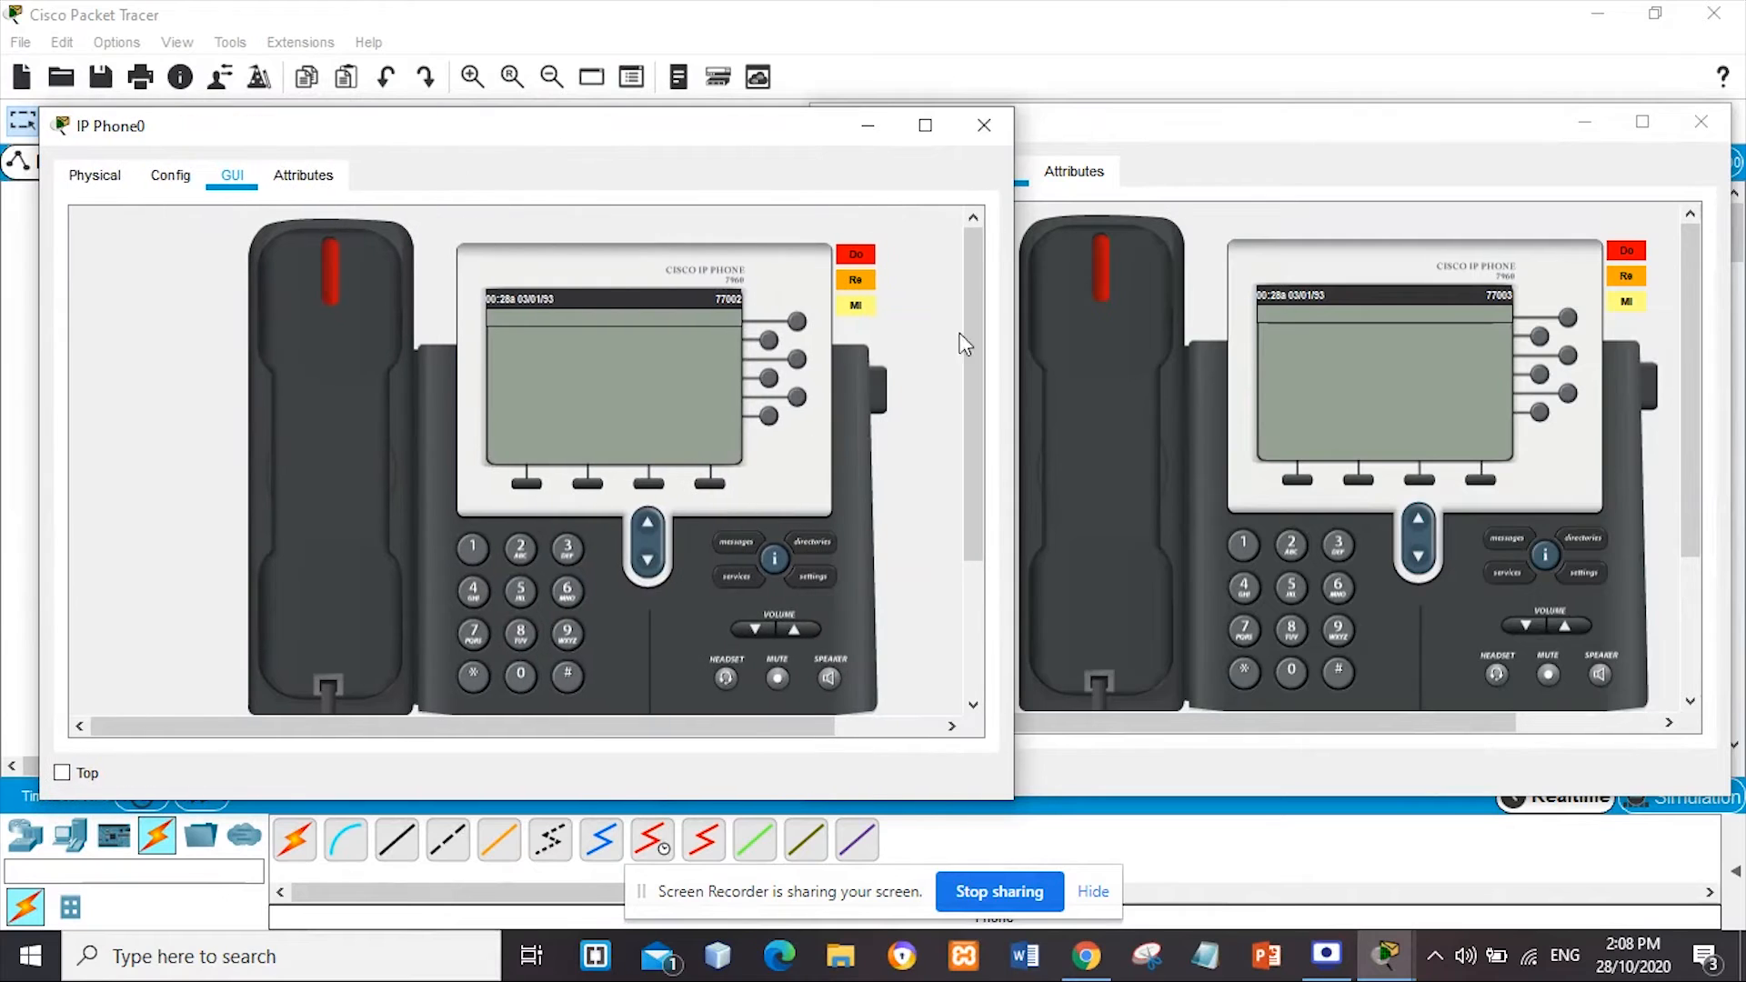
drag(1008, 357, 918, 354)
drag(615, 725, 696, 741)
drag(643, 136, 577, 117)
click(996, 135)
drag(806, 317, 903, 317)
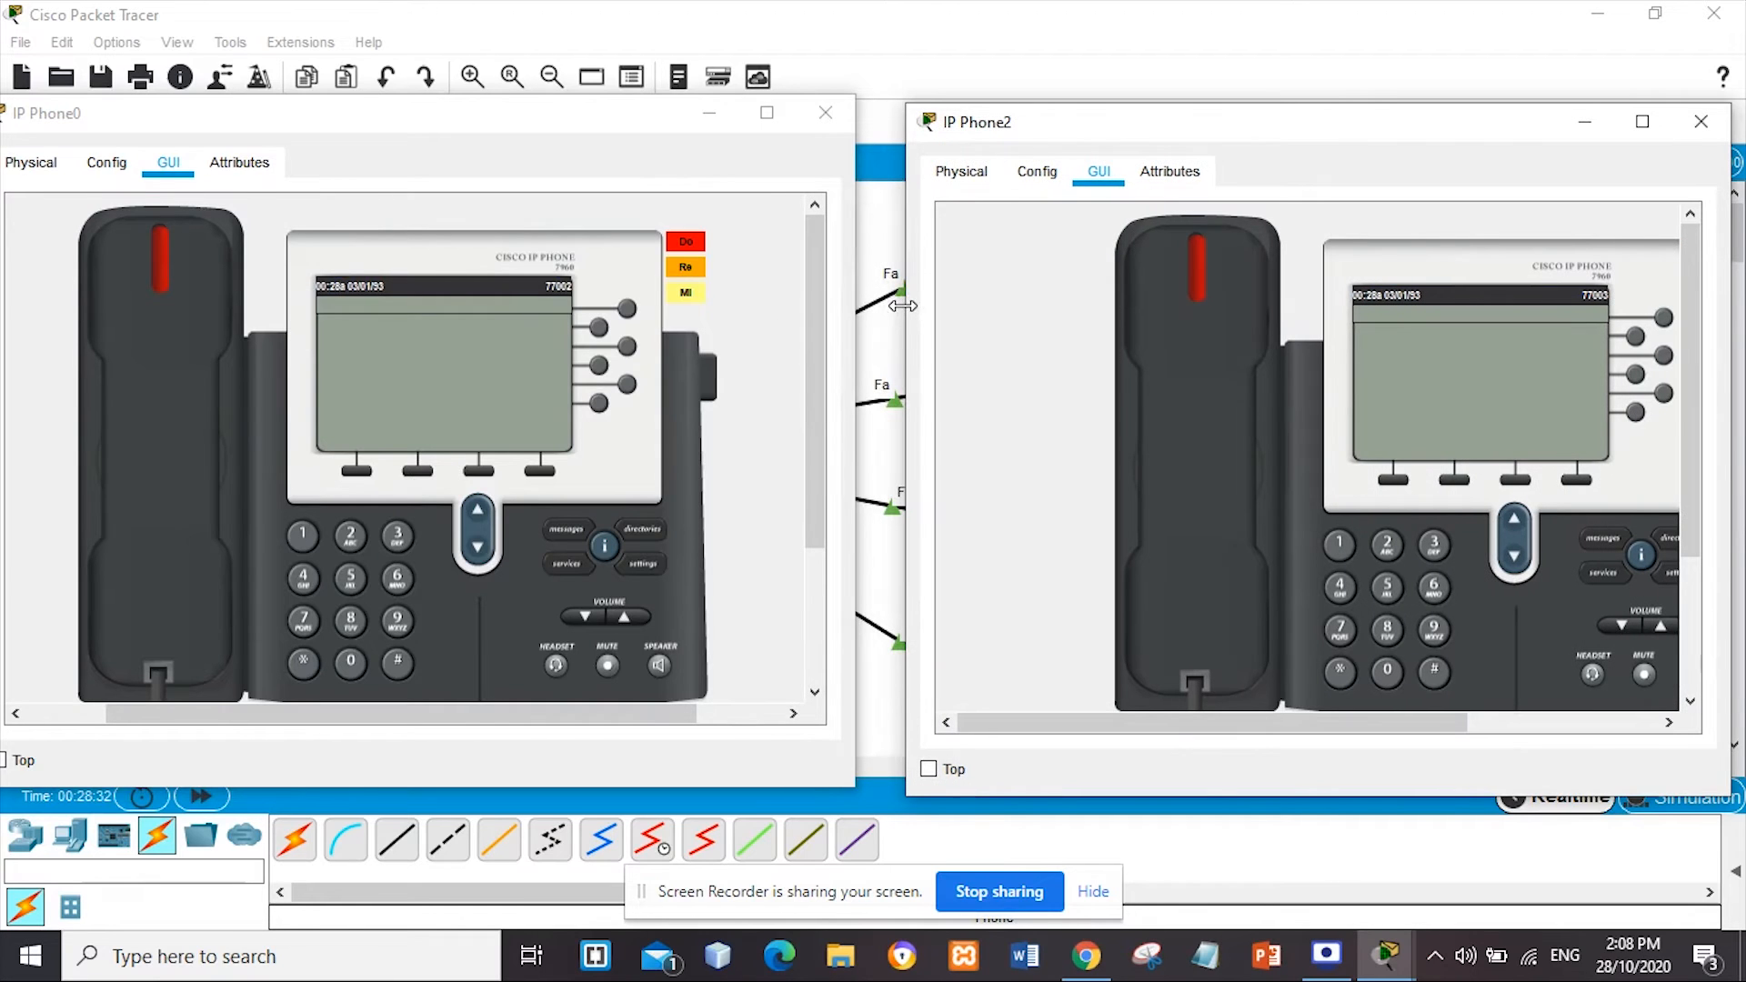
drag(1161, 723, 1235, 718)
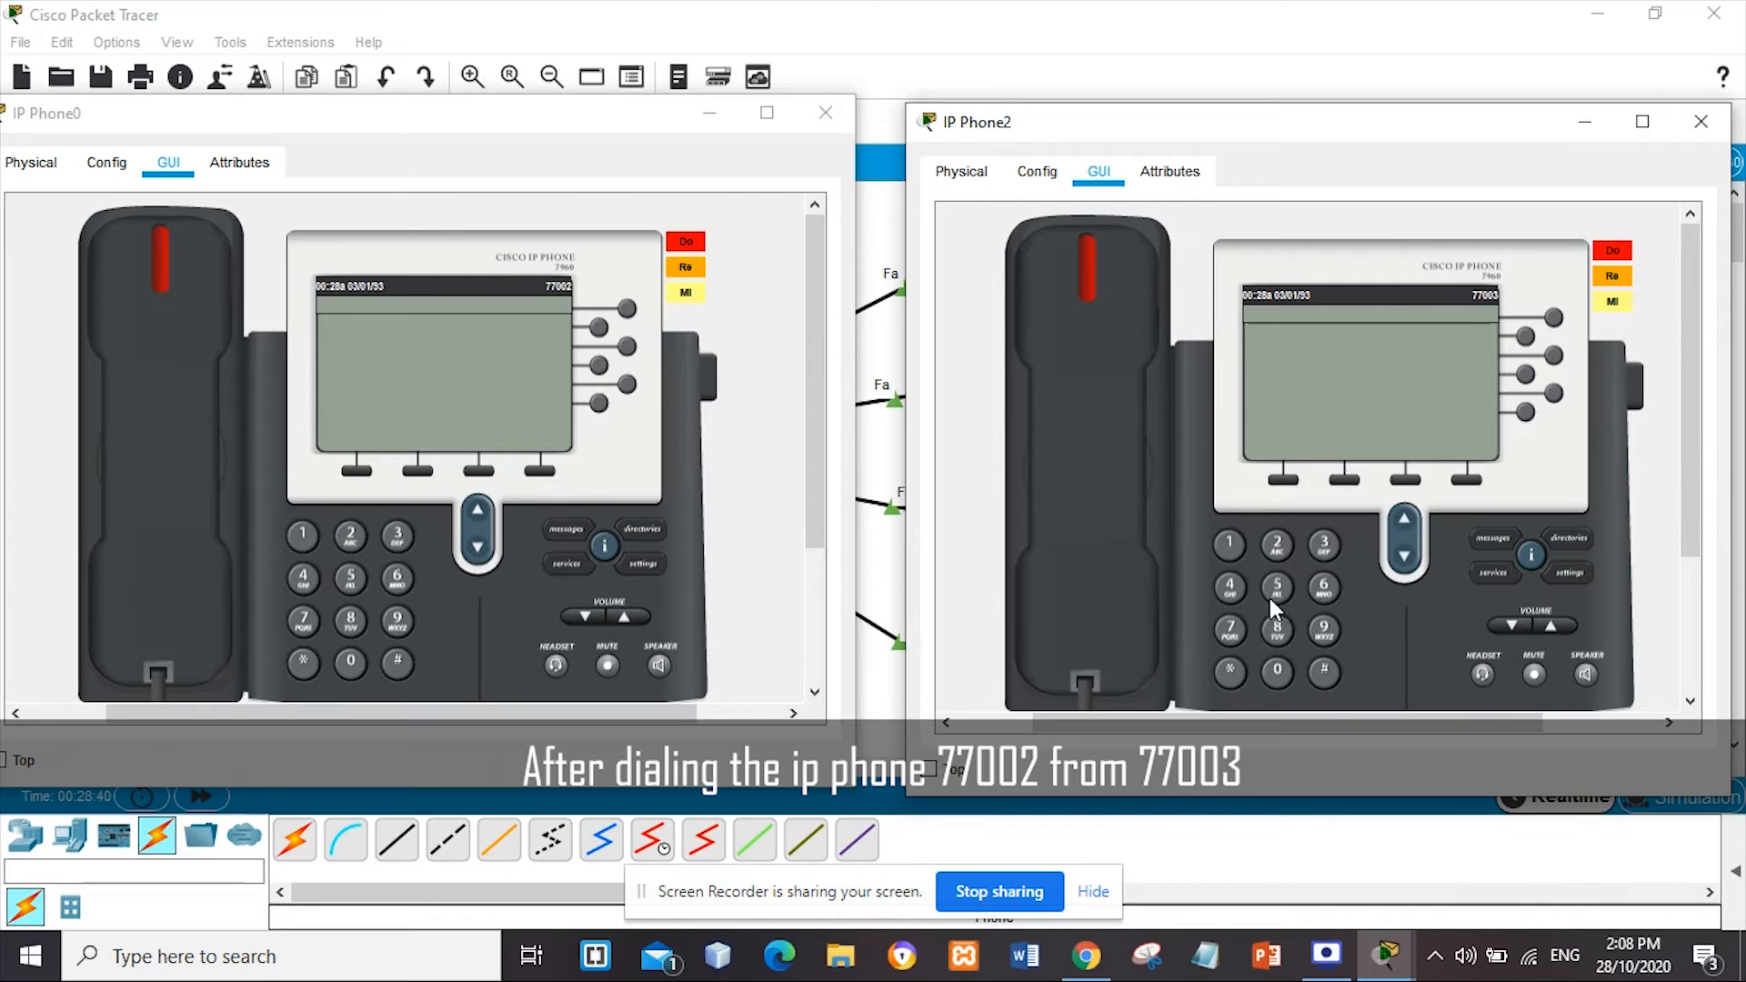
Dial 77002 from IP Phone2, lift its handset to place the call, and answer on IP Phone0
click(1227, 635)
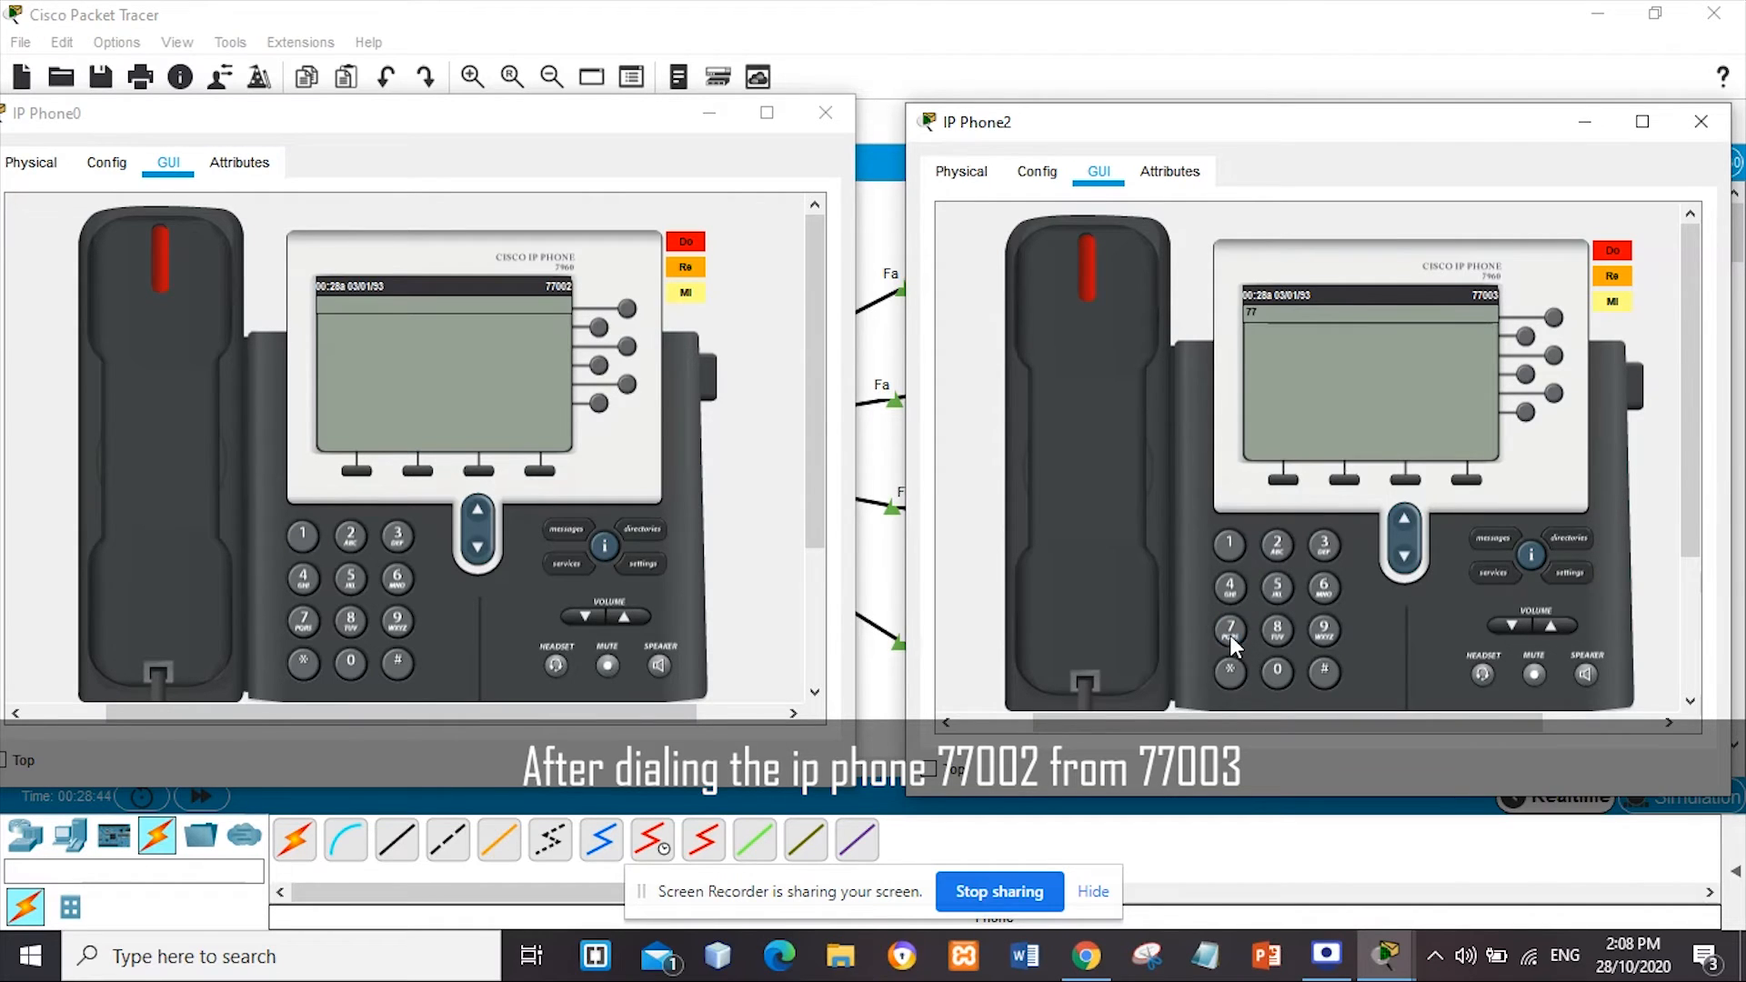
click(1272, 671)
click(1271, 671)
click(1104, 400)
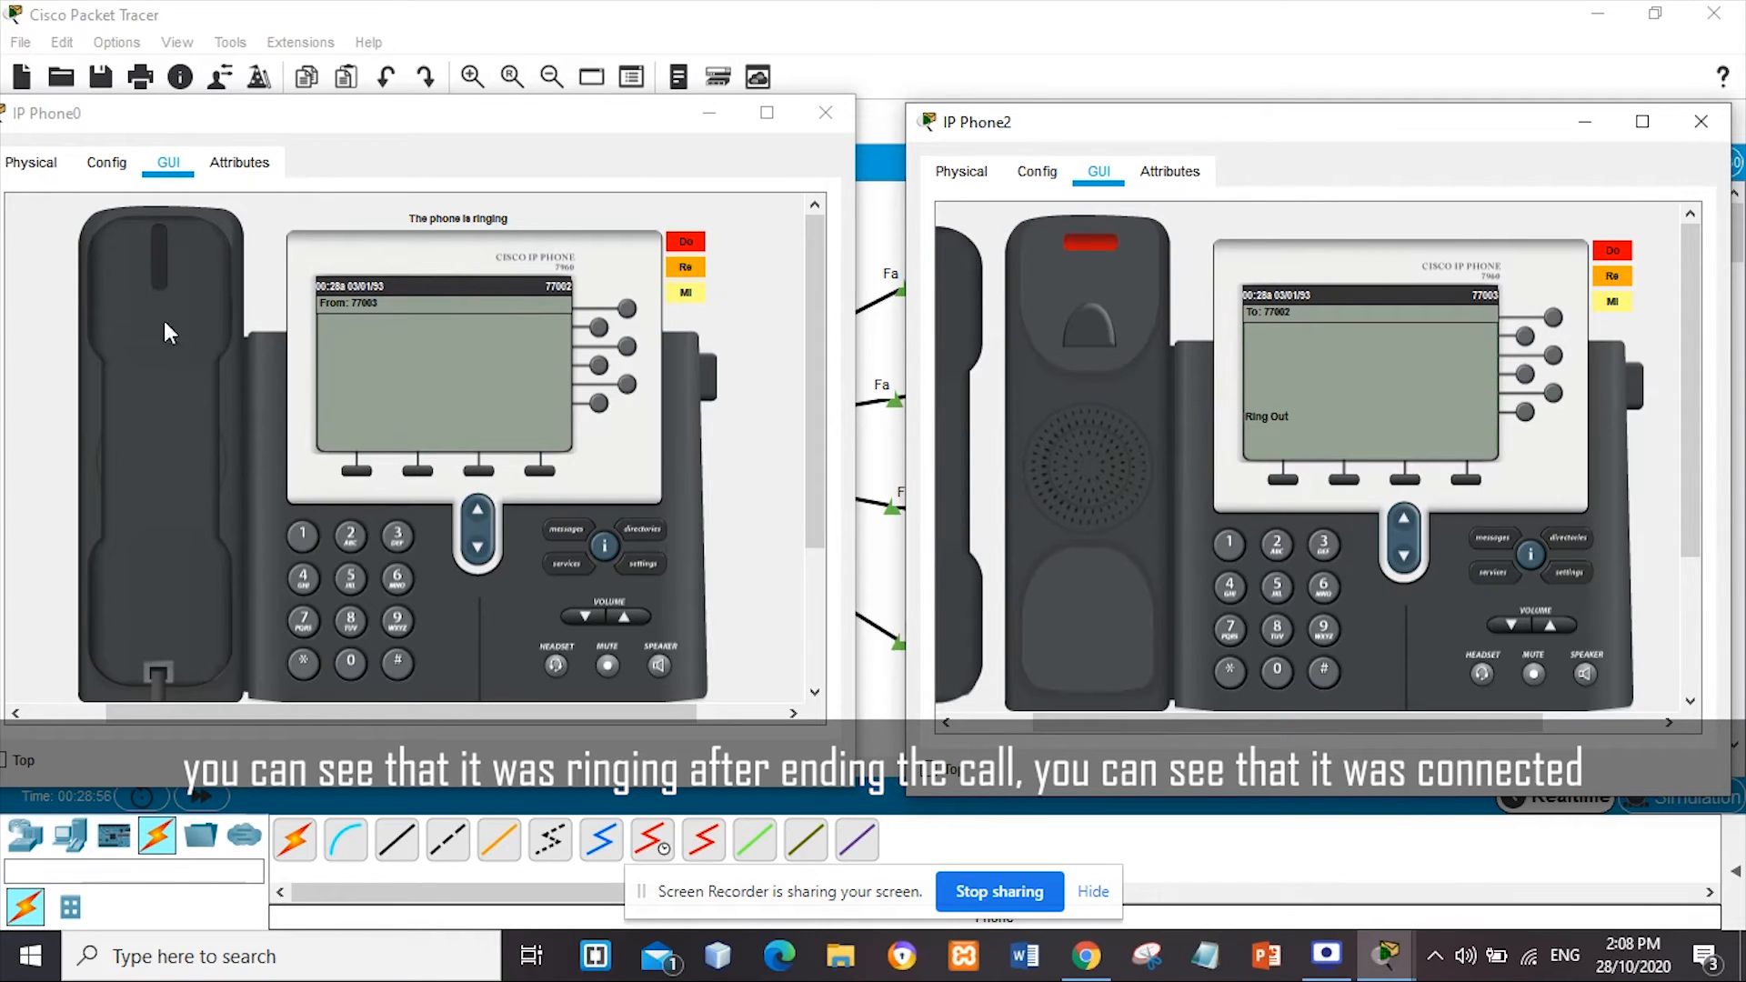
click(161, 407)
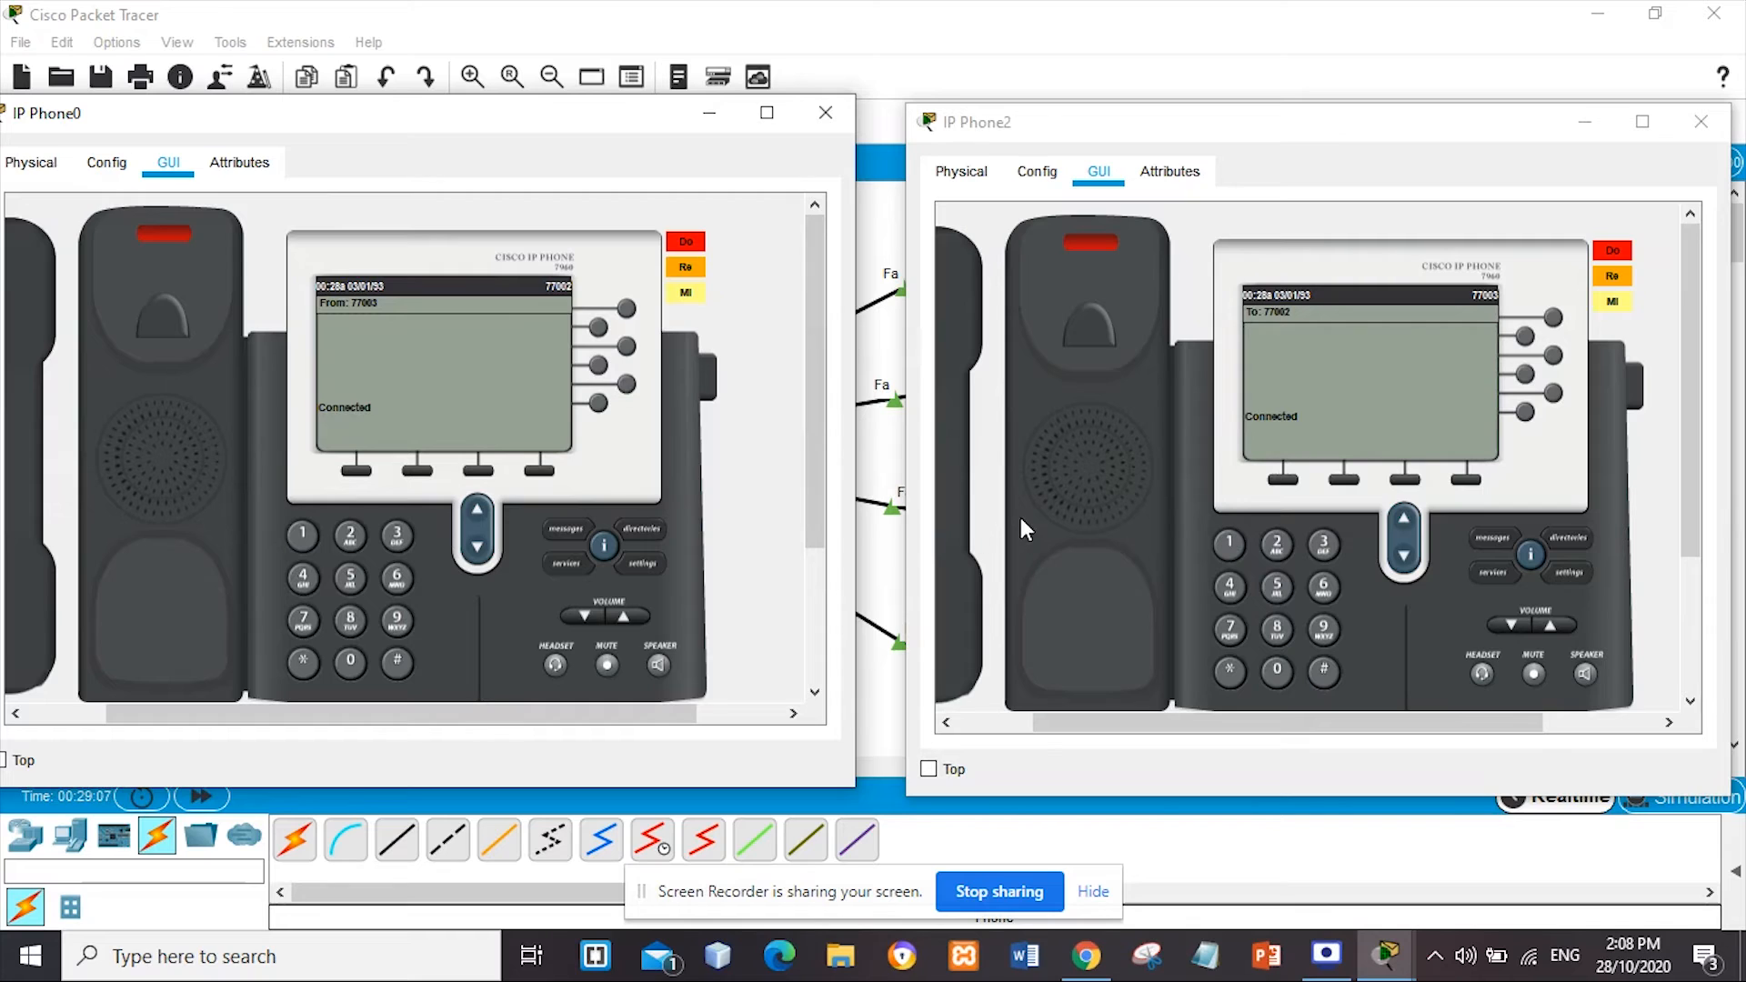
Hang up IP Phone0, then open Analog Phone0's graphical phone interface and move it to one side of the workspace
click(18, 416)
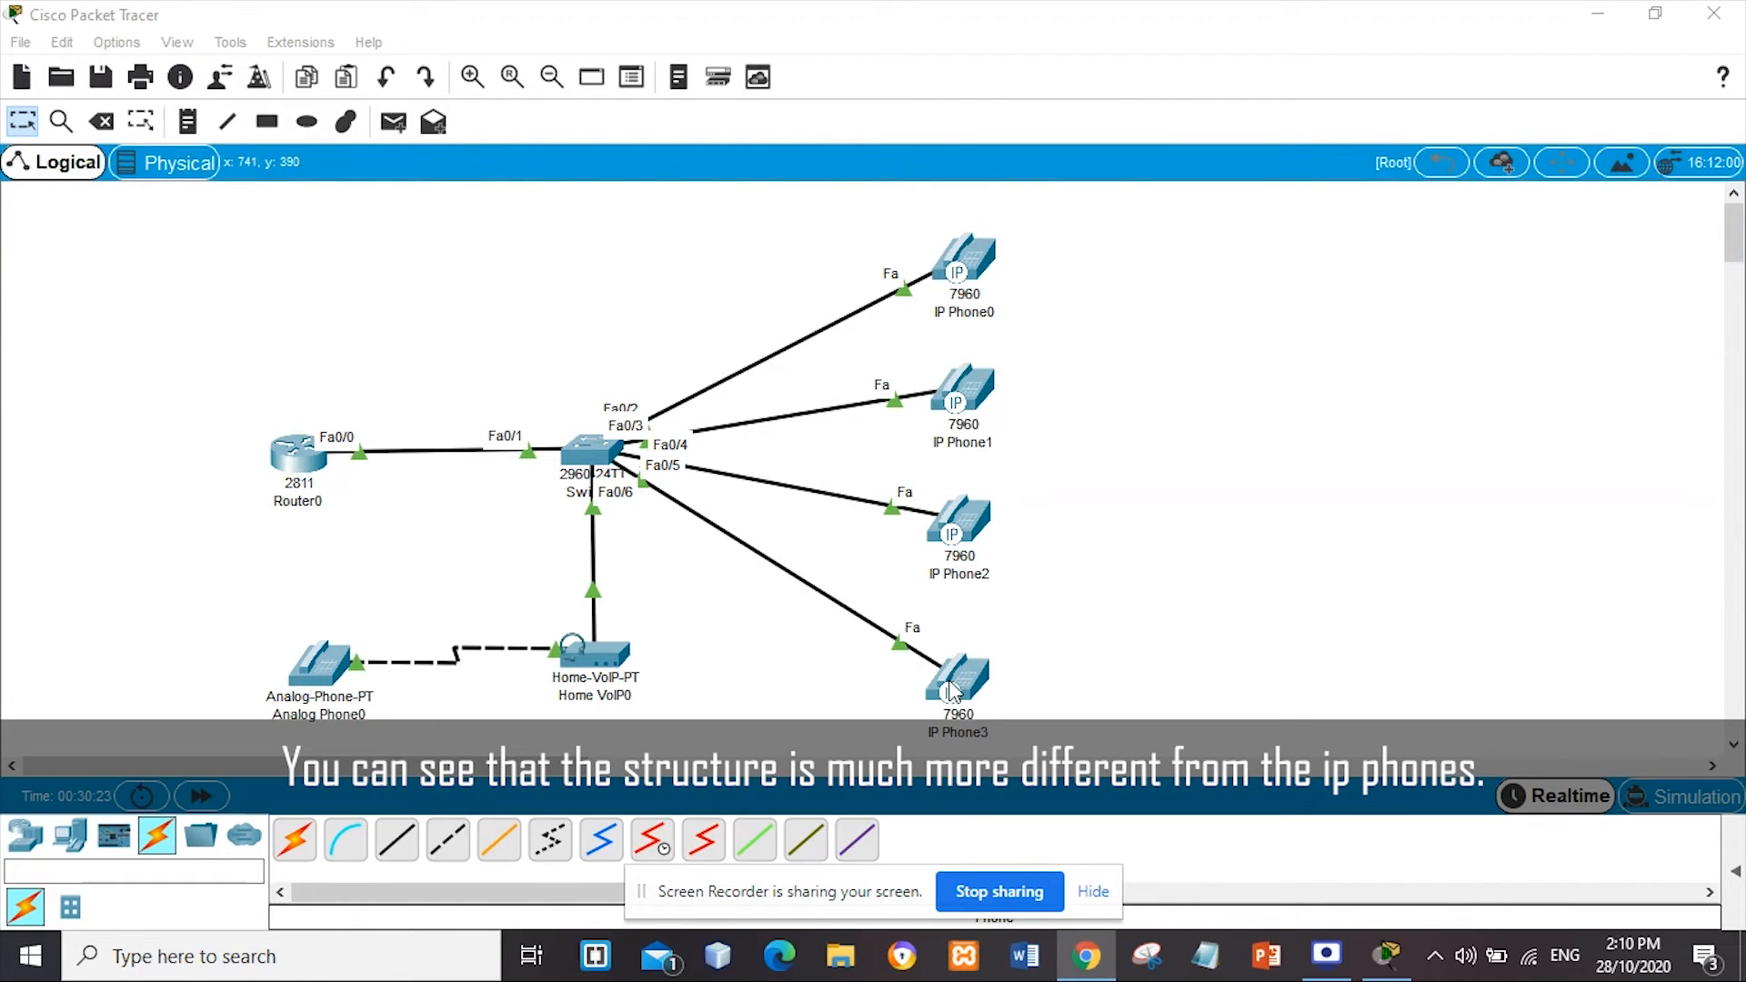
click(329, 673)
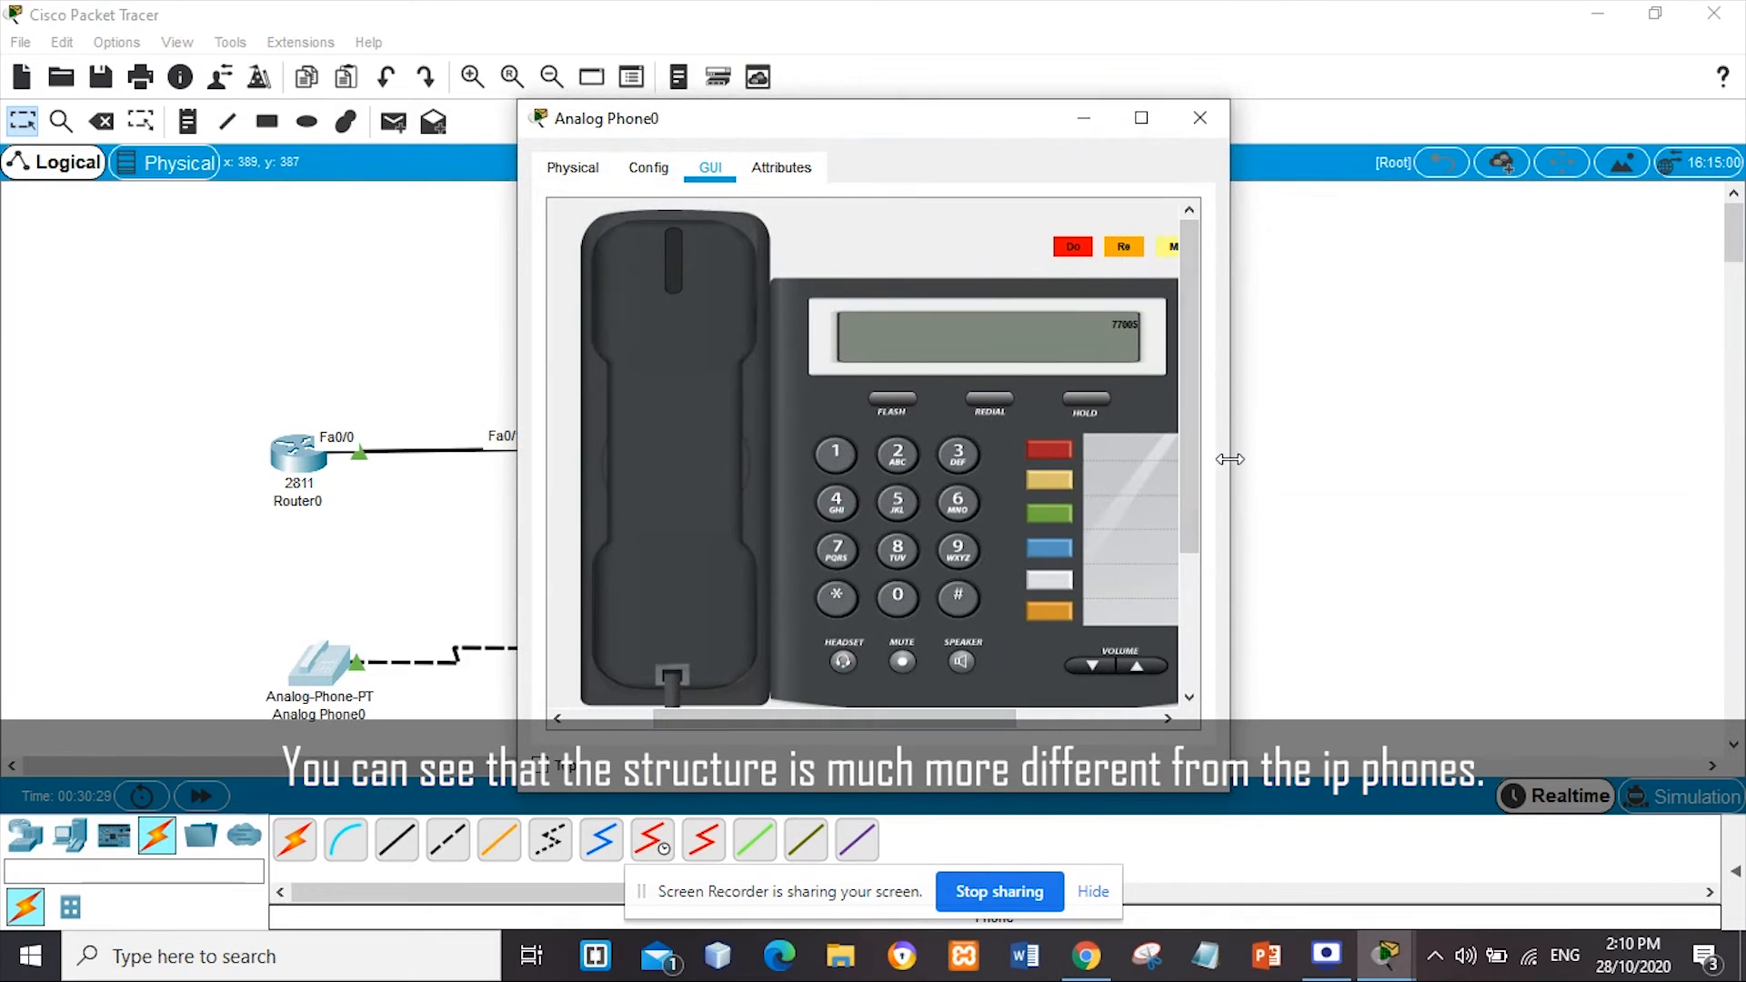
drag(964, 126, 454, 130)
Open IP Phone0's graphical phone interface with its line number in view and arrange it beside Analog Phone0
click(978, 258)
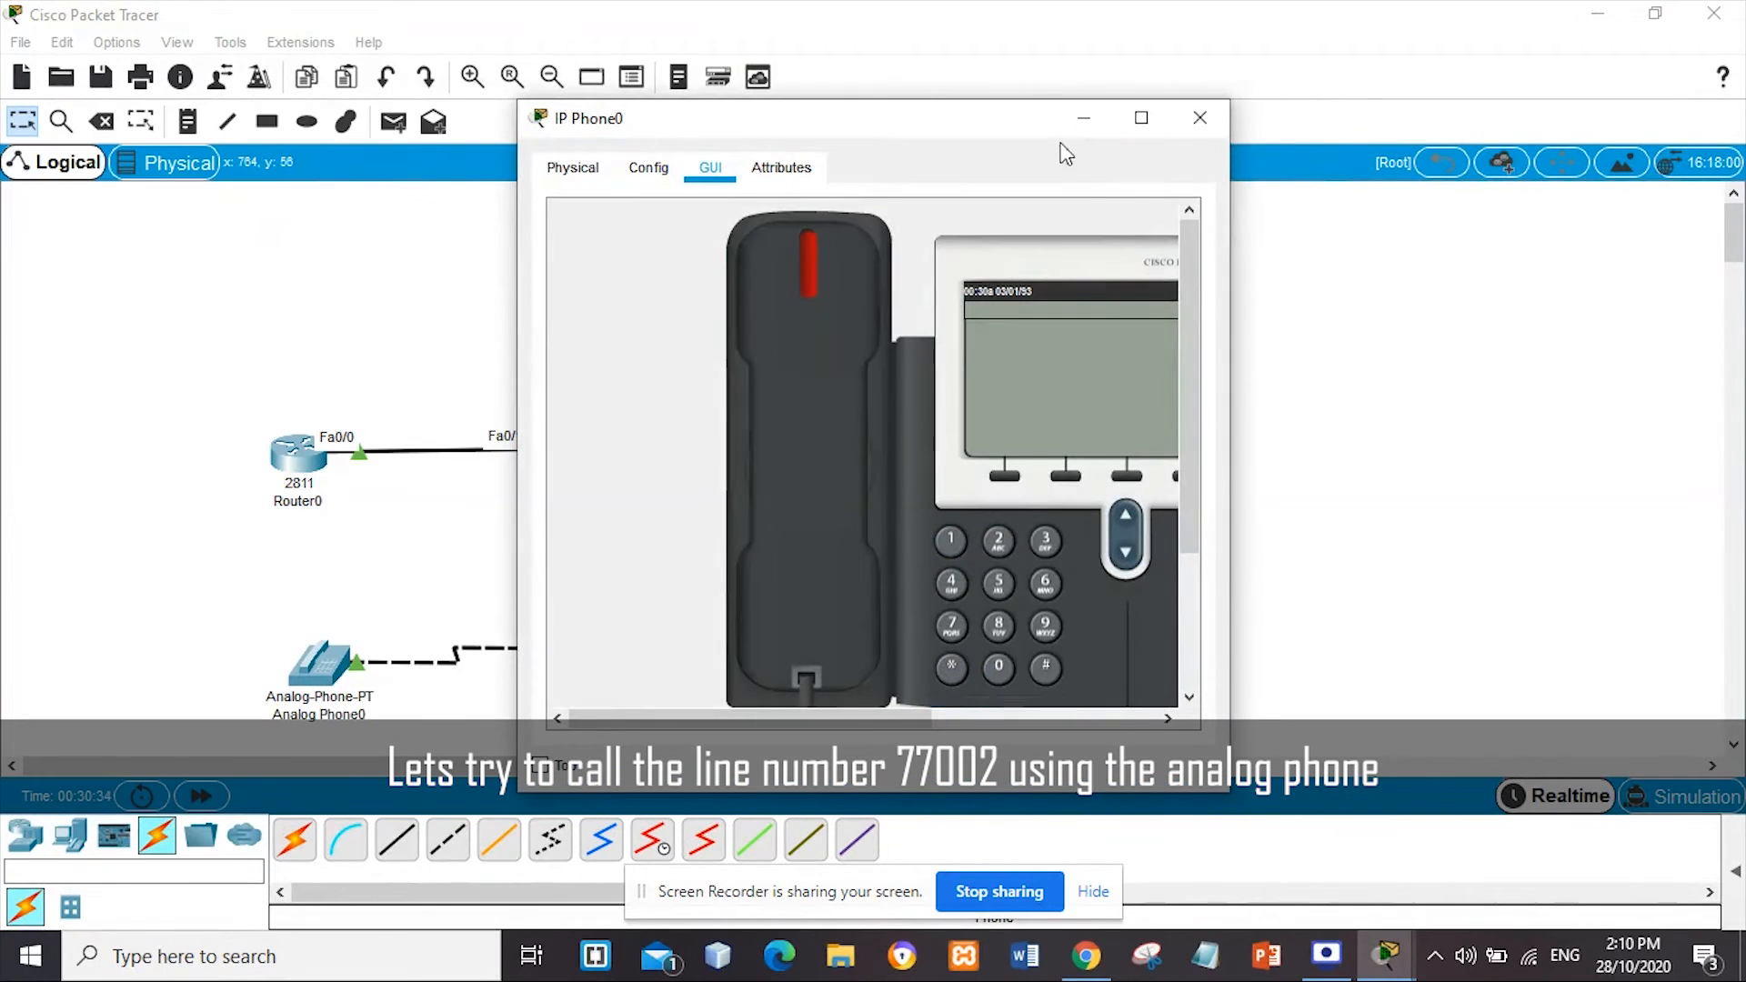
drag(945, 728, 1044, 728)
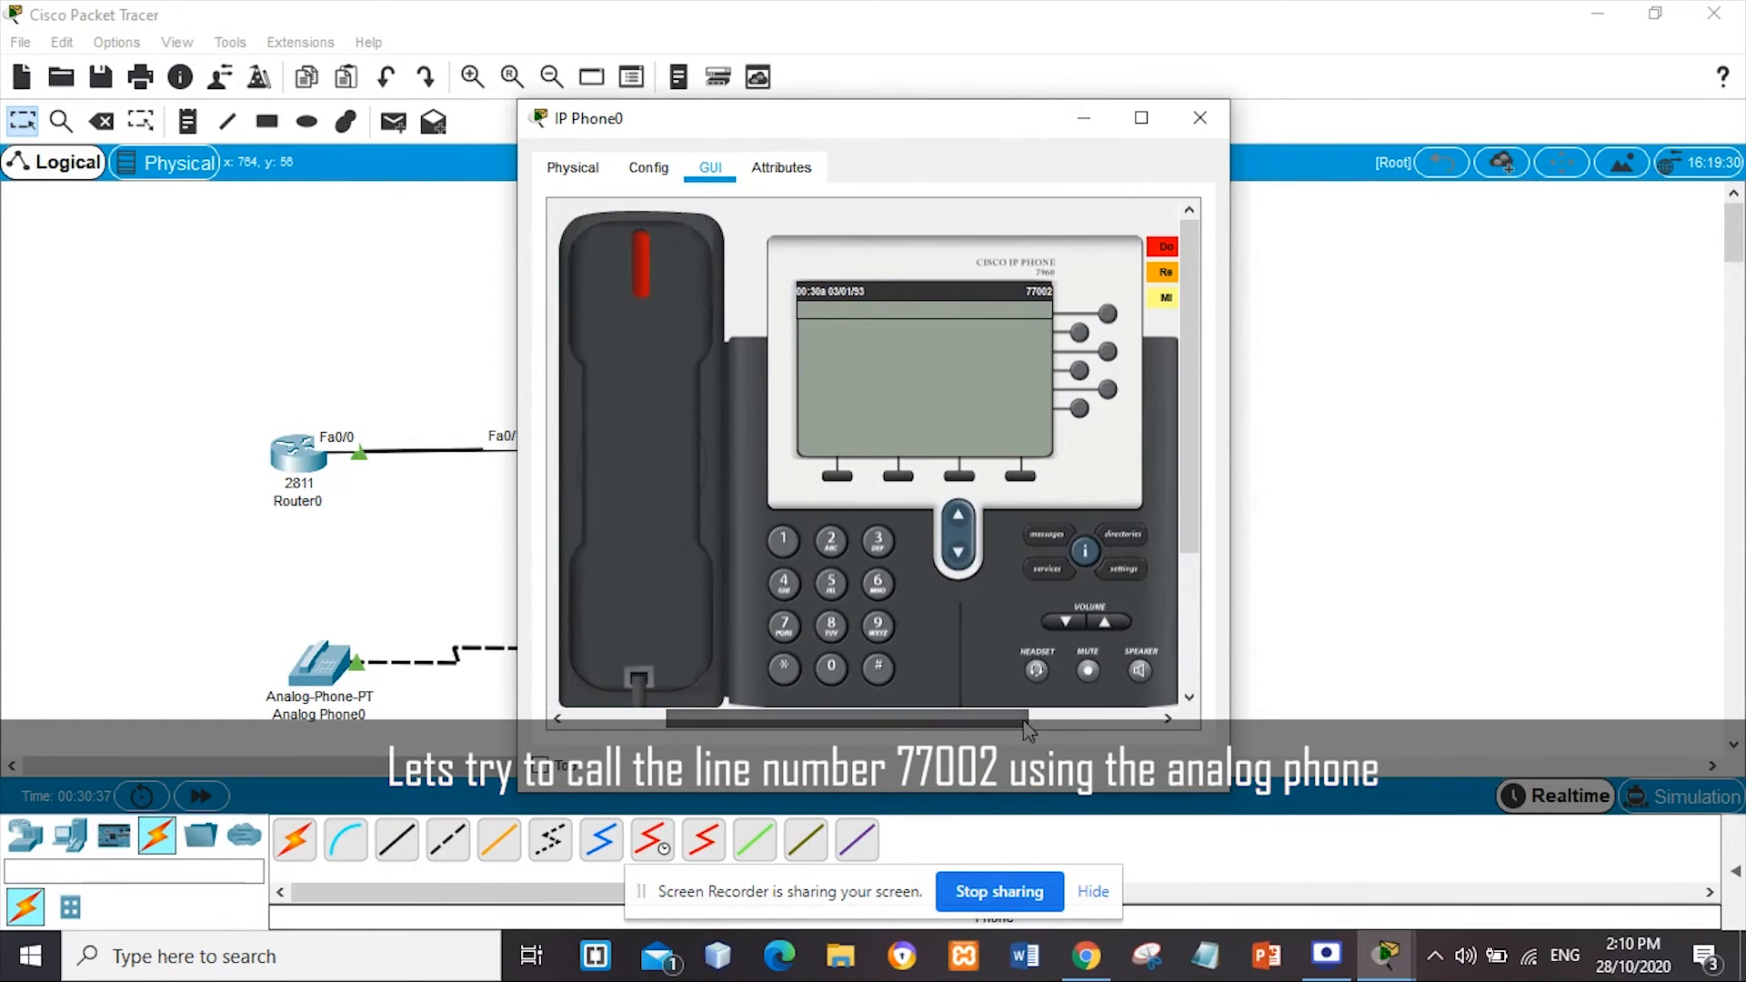
drag(958, 123, 1347, 108)
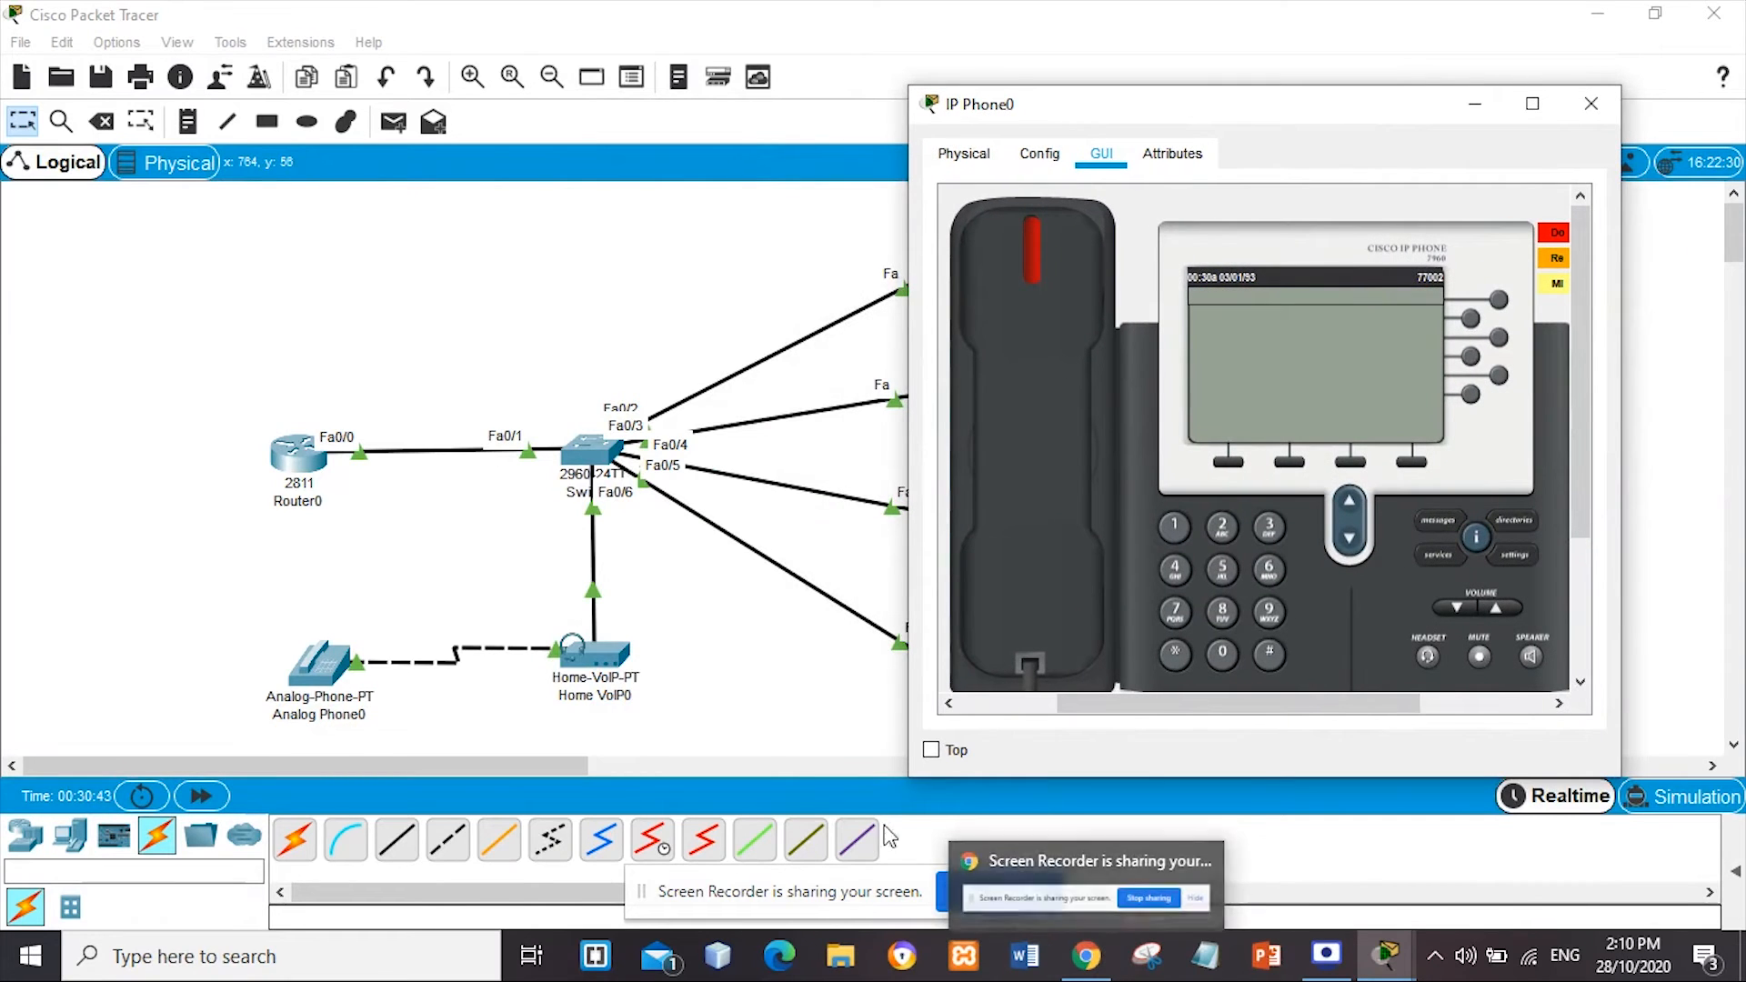
click(333, 661)
mouse_move(1386, 955)
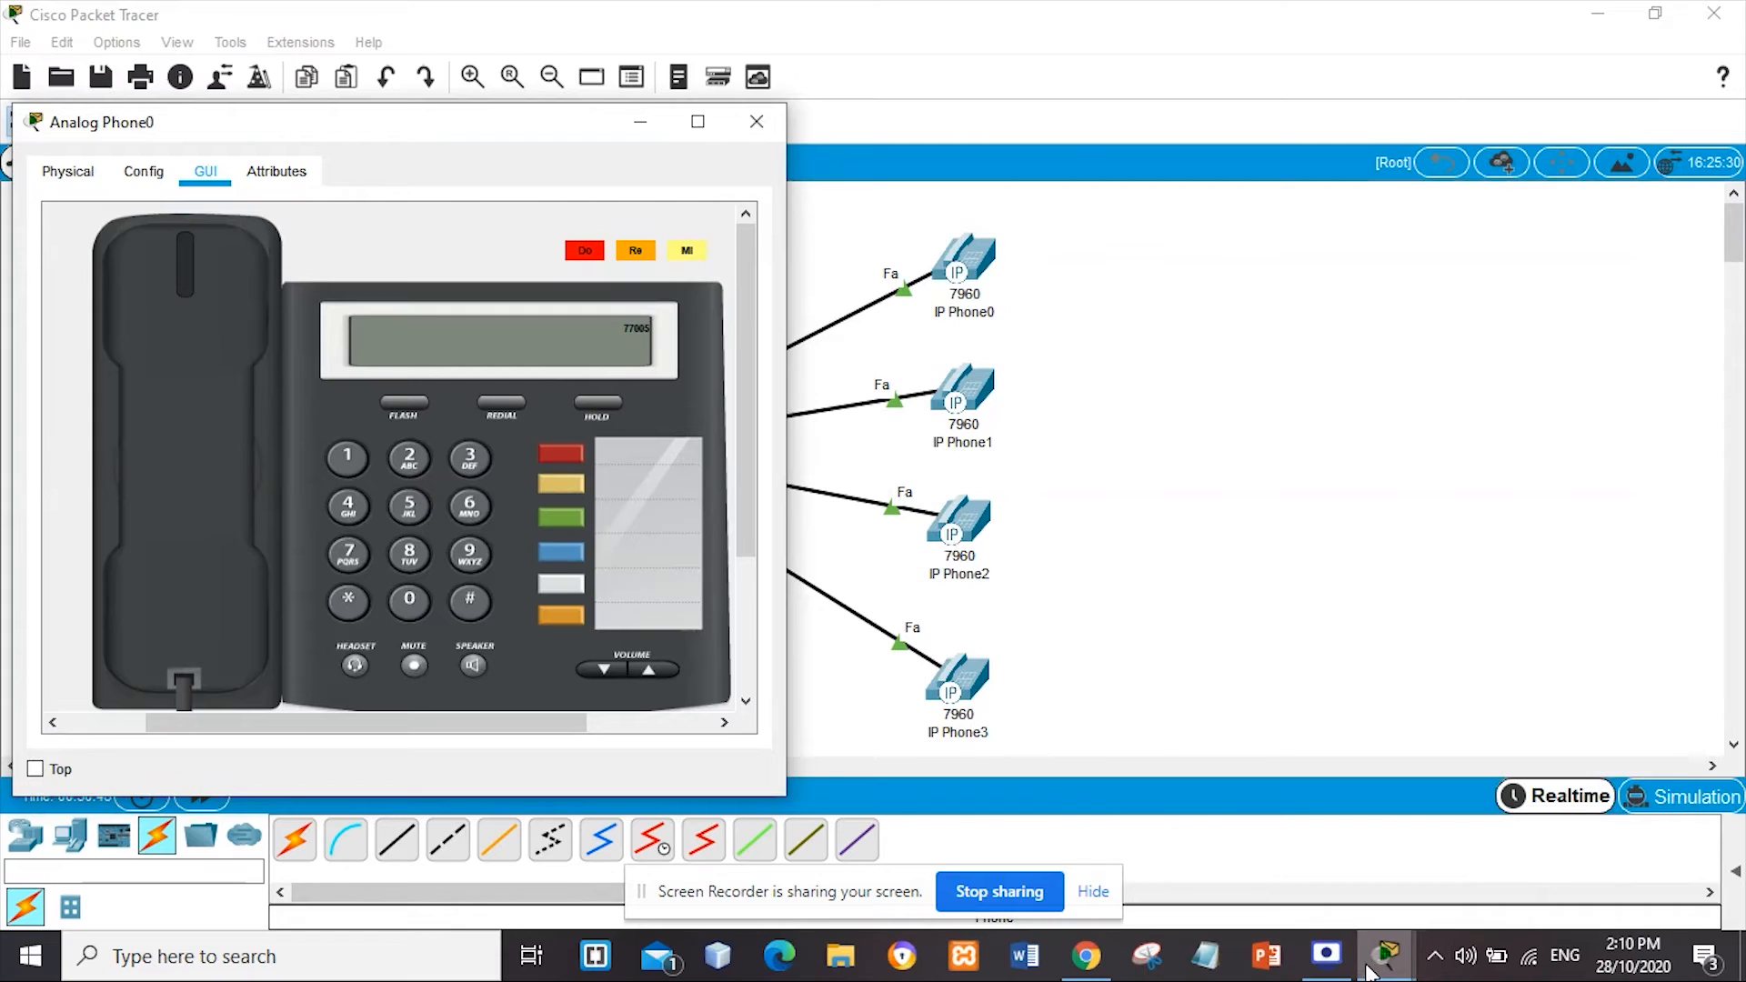
click(1628, 871)
drag(1256, 113, 1229, 126)
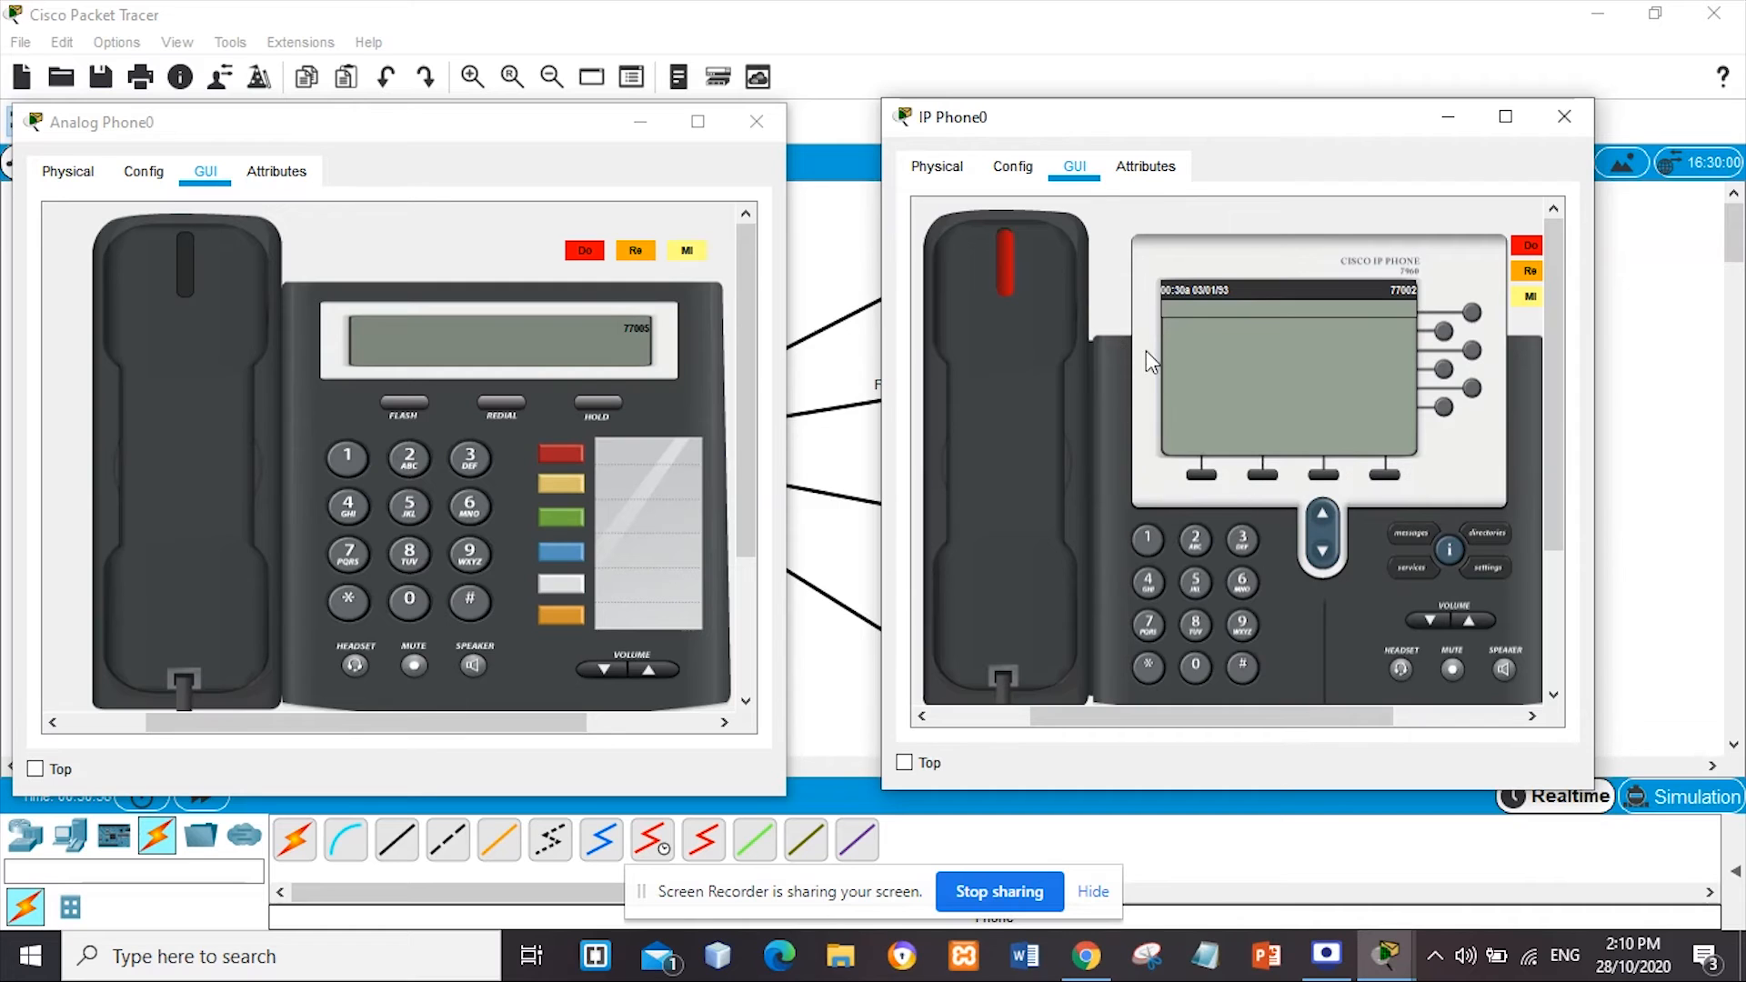
Dial 77002 from Analog Phone0, lift its handset to place the call, and answer on IP Phone0
click(353, 553)
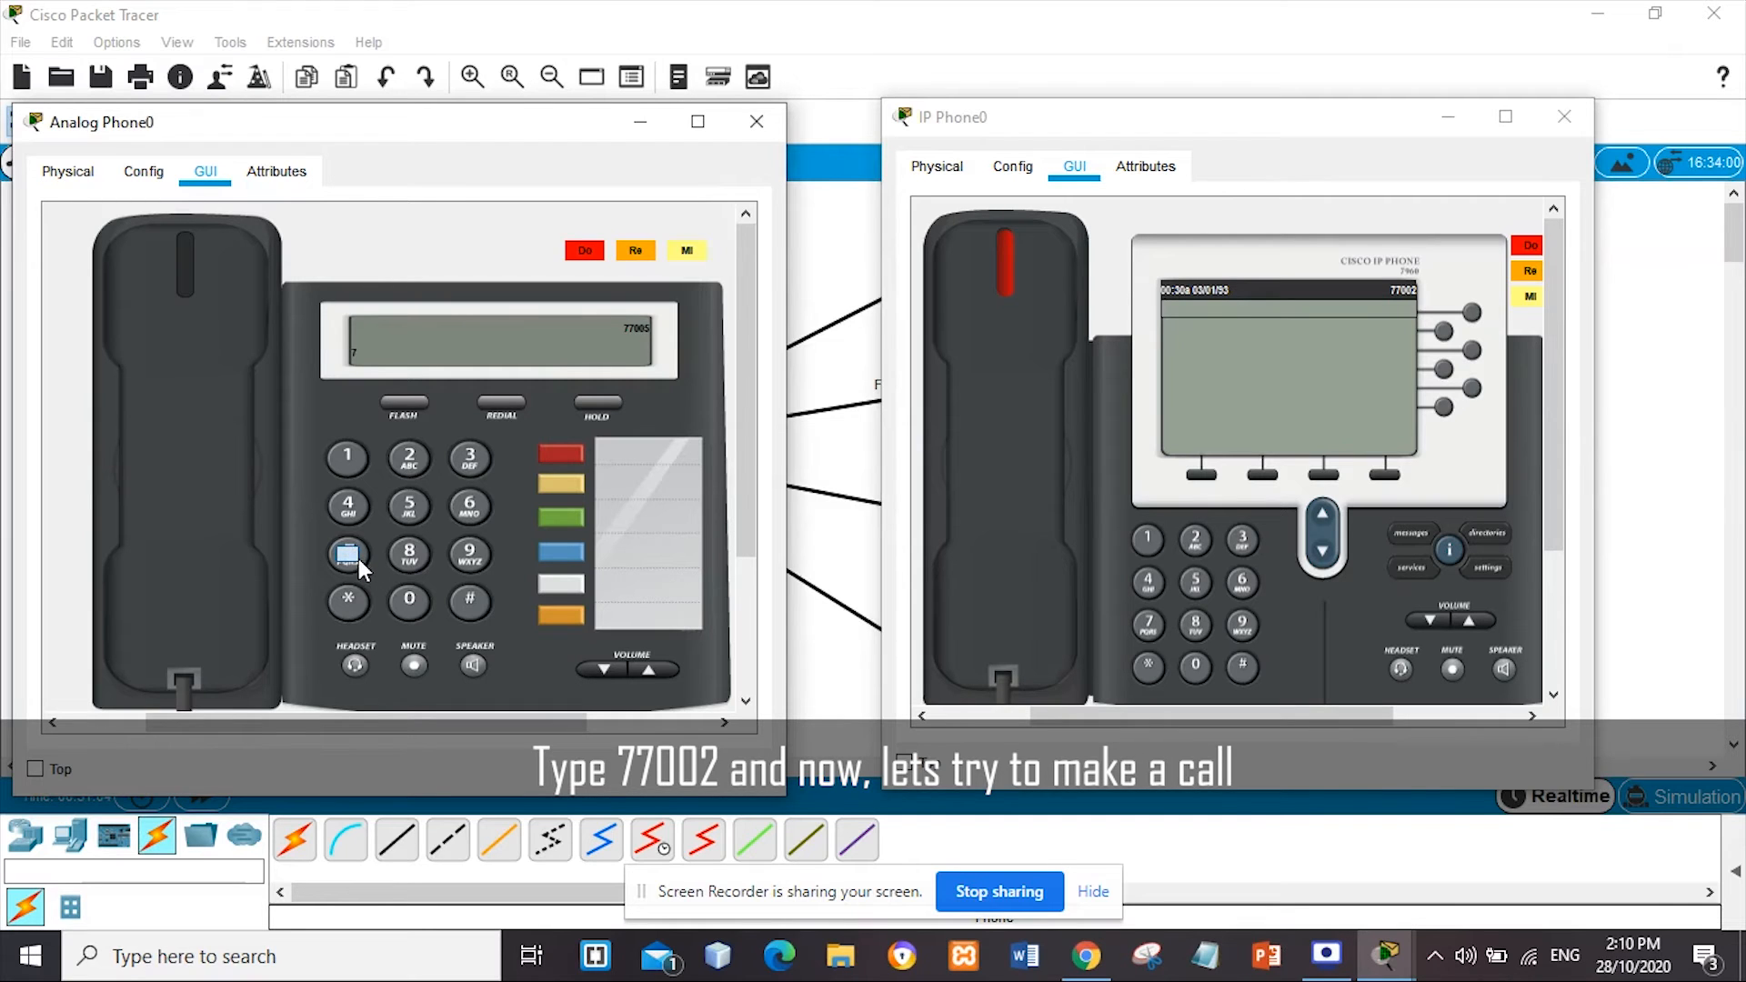
click(411, 602)
click(411, 602)
click(415, 464)
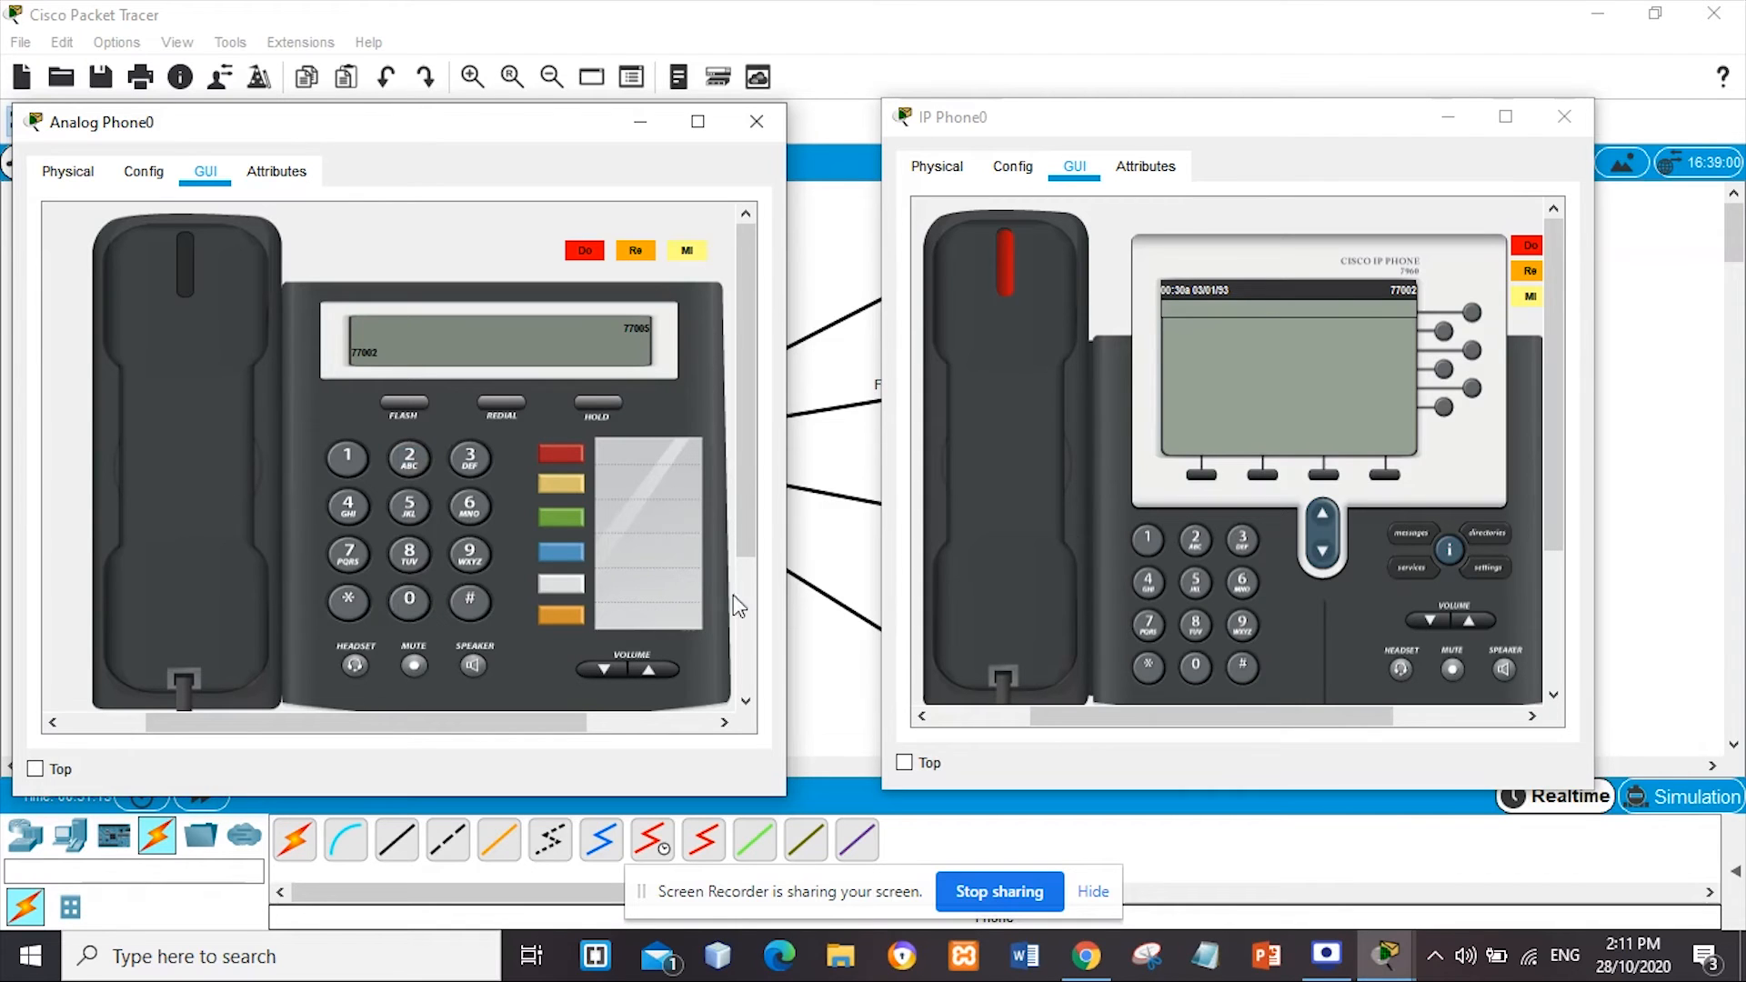
click(201, 457)
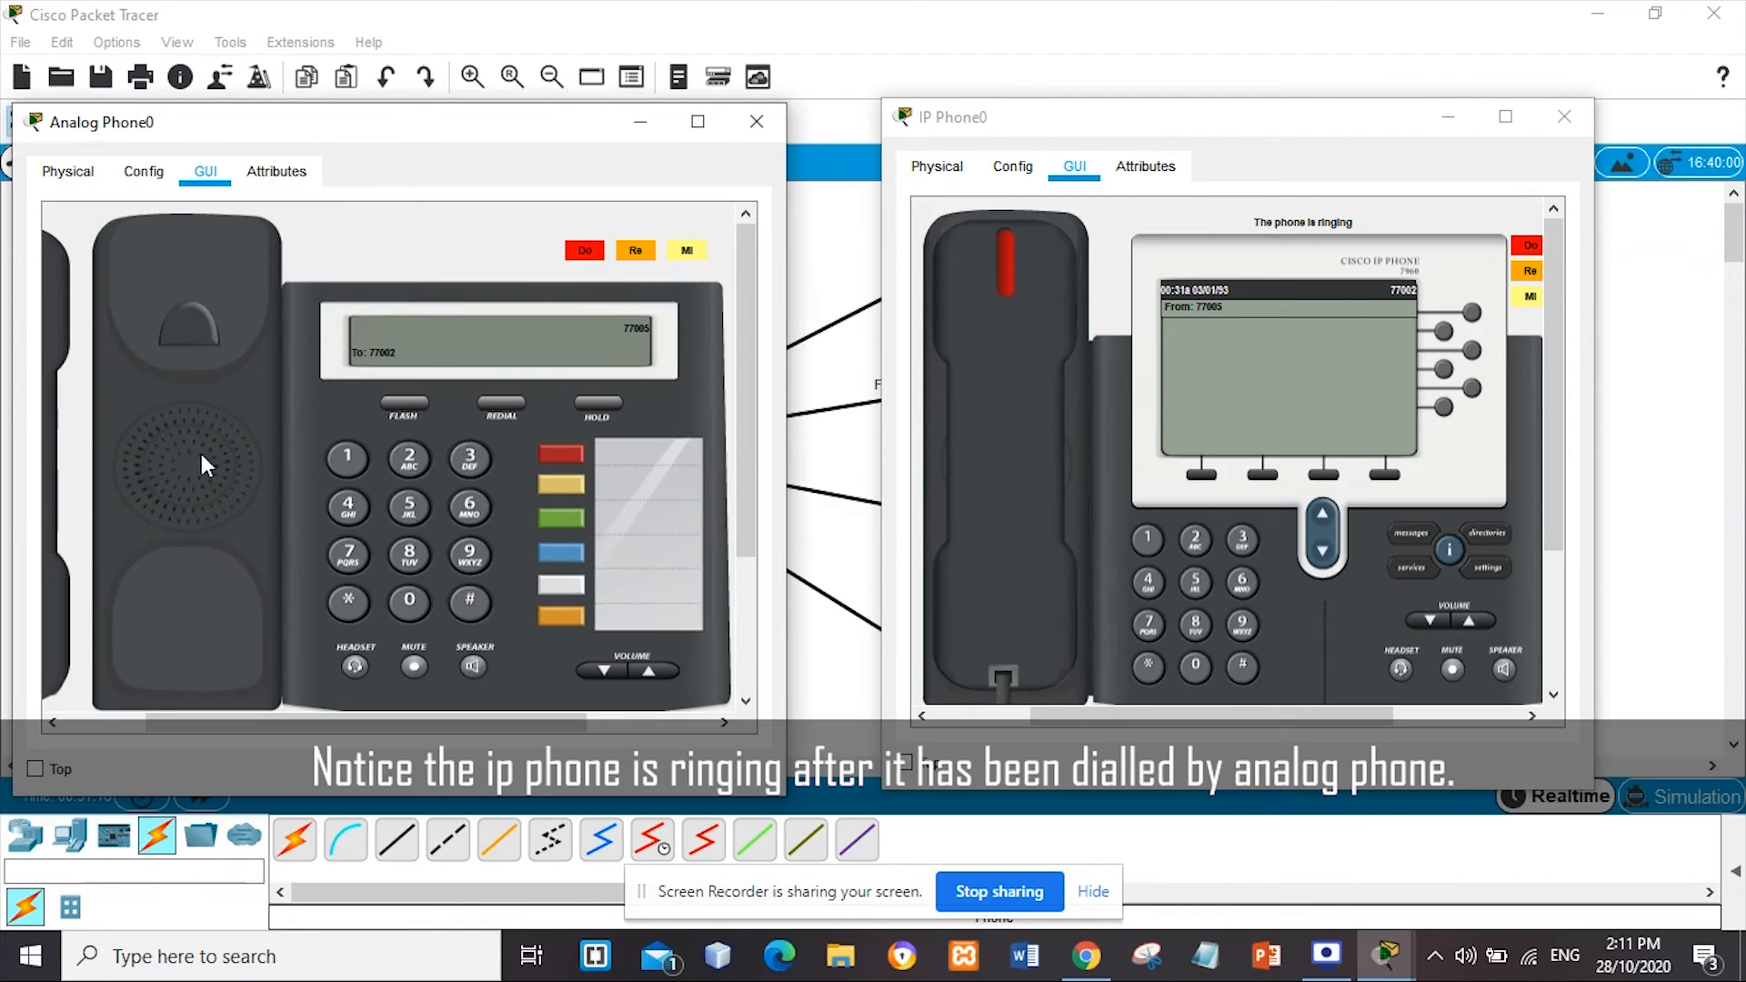
drag(1089, 717, 1073, 718)
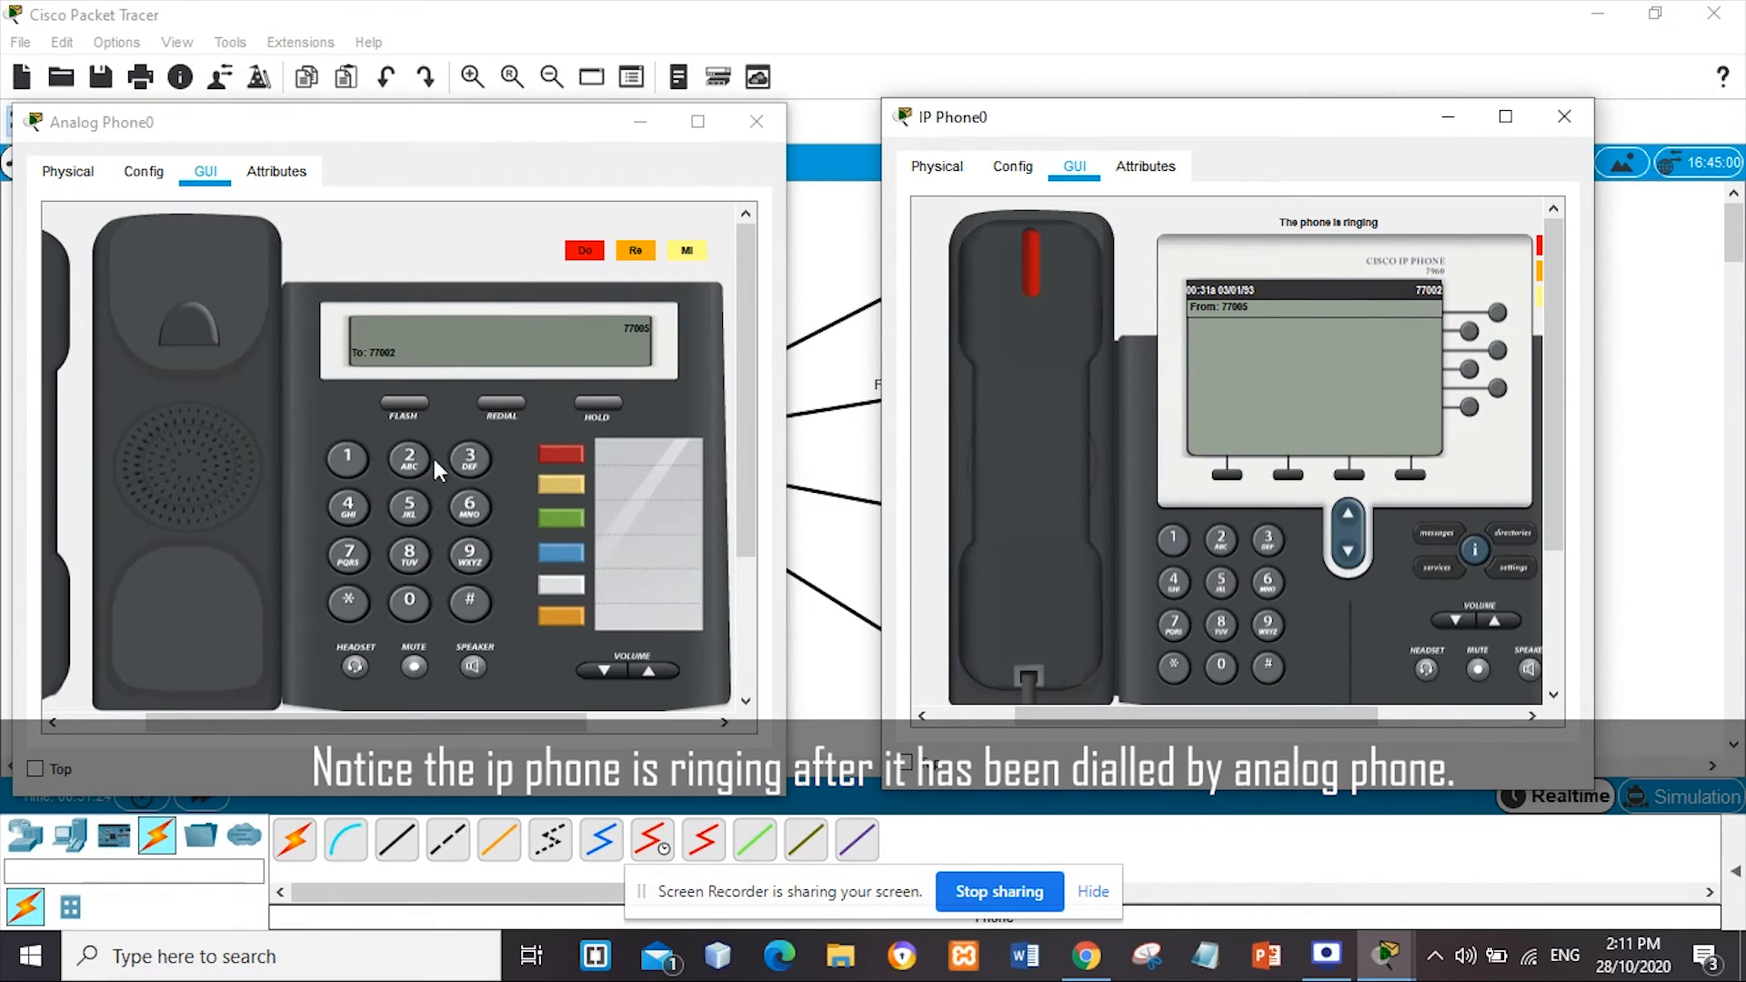
click(1029, 401)
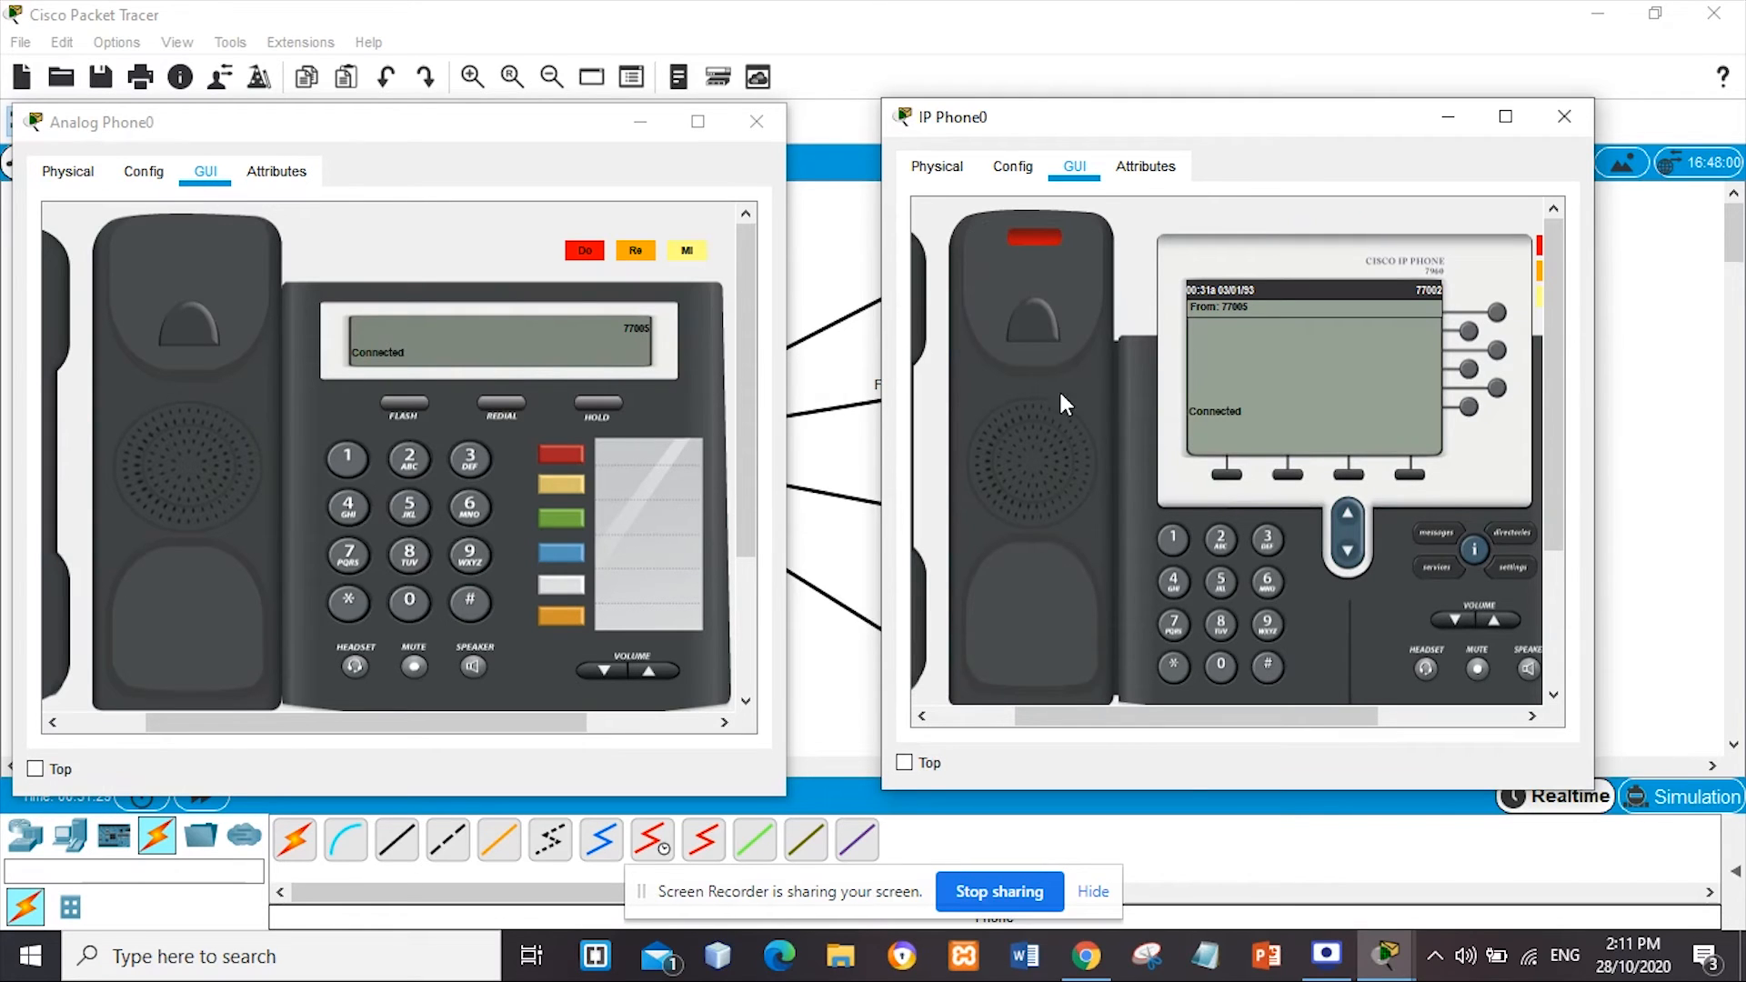
Hang up IP Phone0 and Analog Phone0 and close both phone windows
click(931, 335)
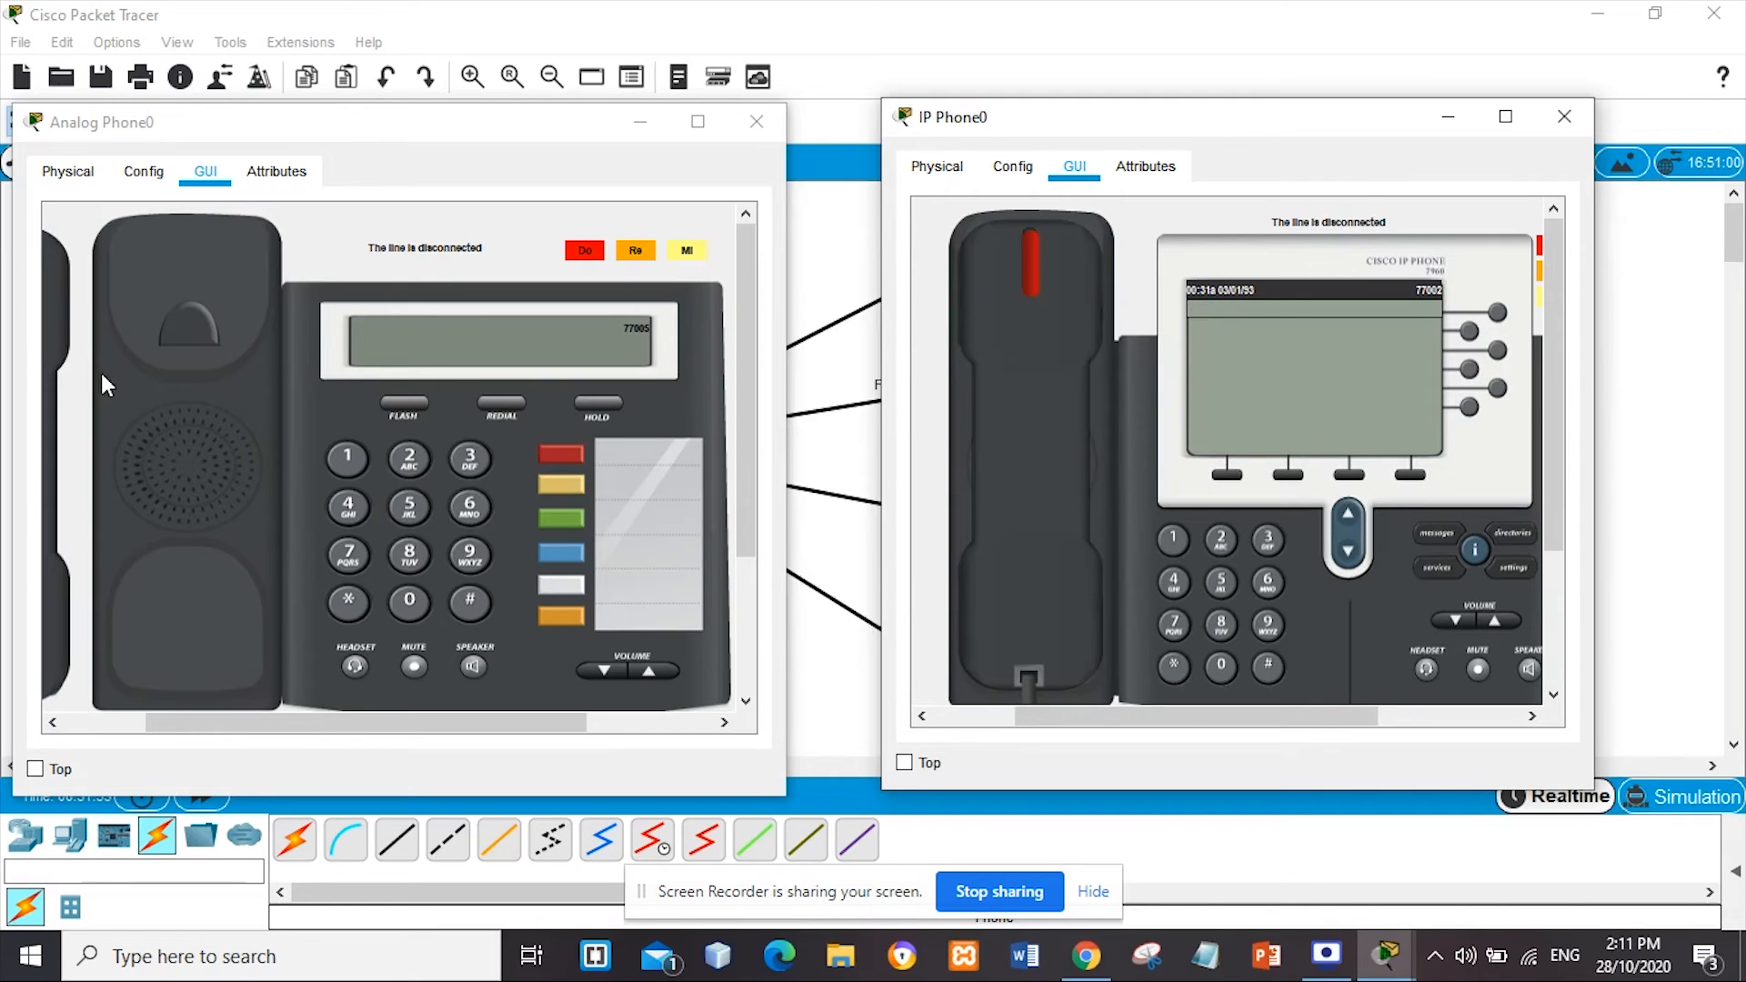
click(58, 332)
click(1564, 116)
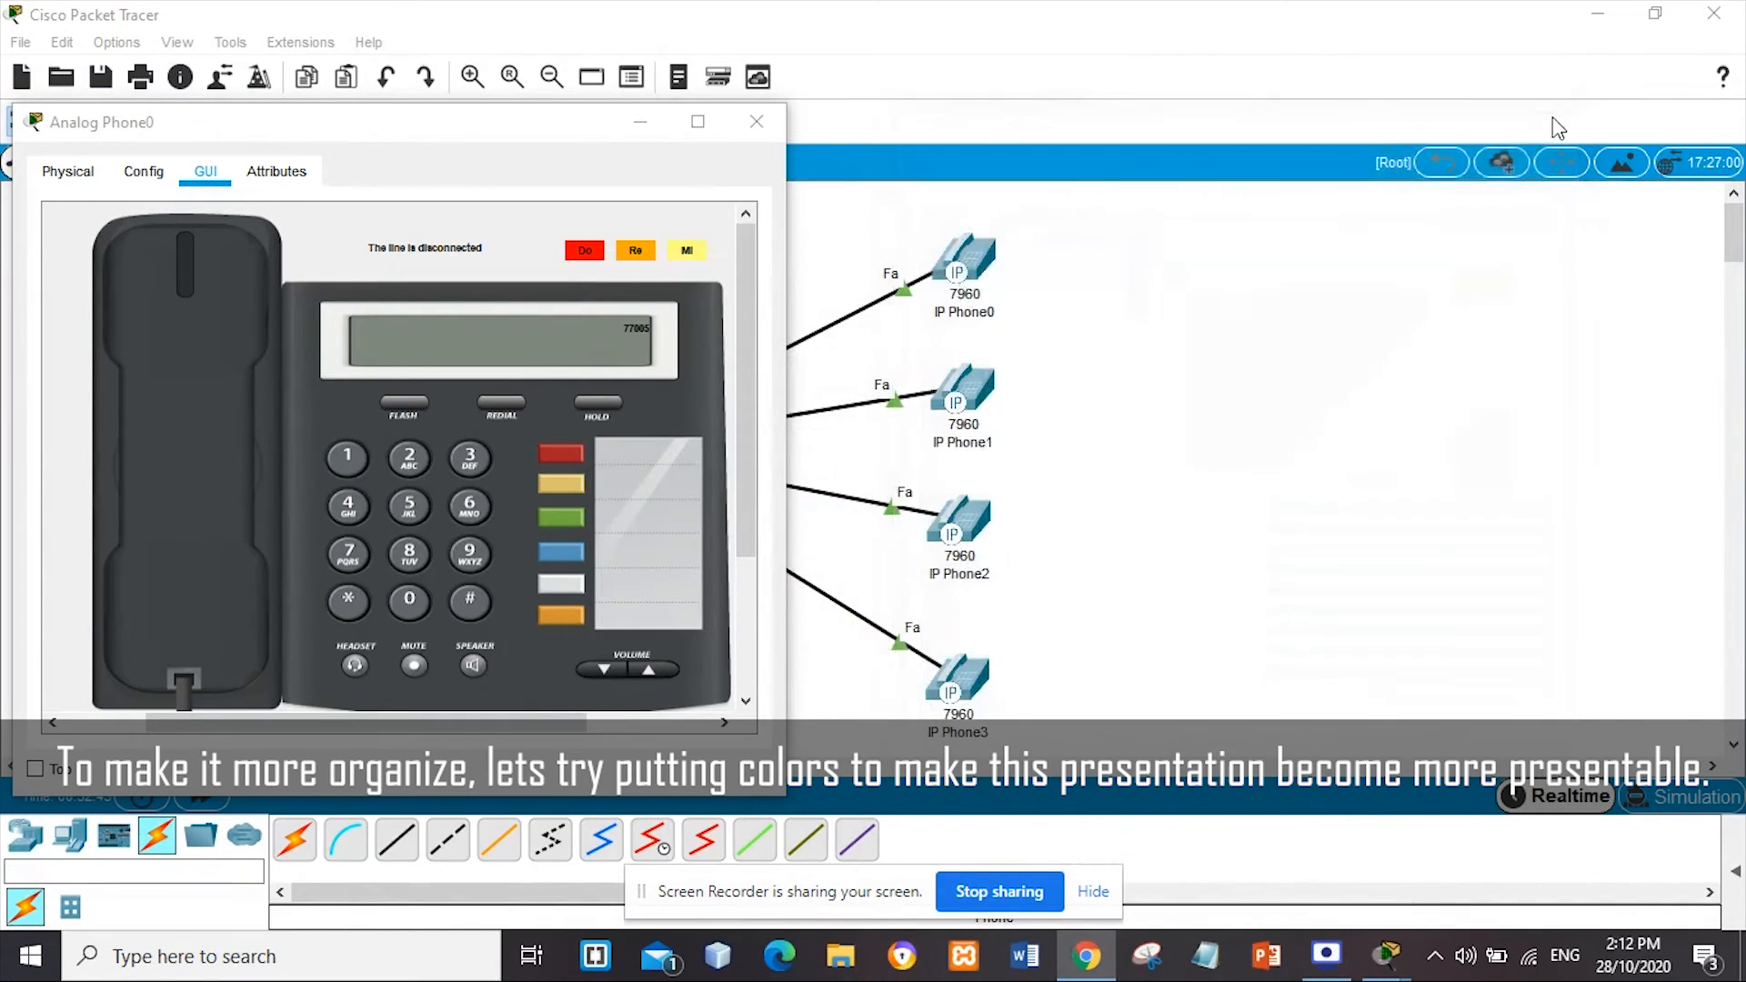
click(756, 121)
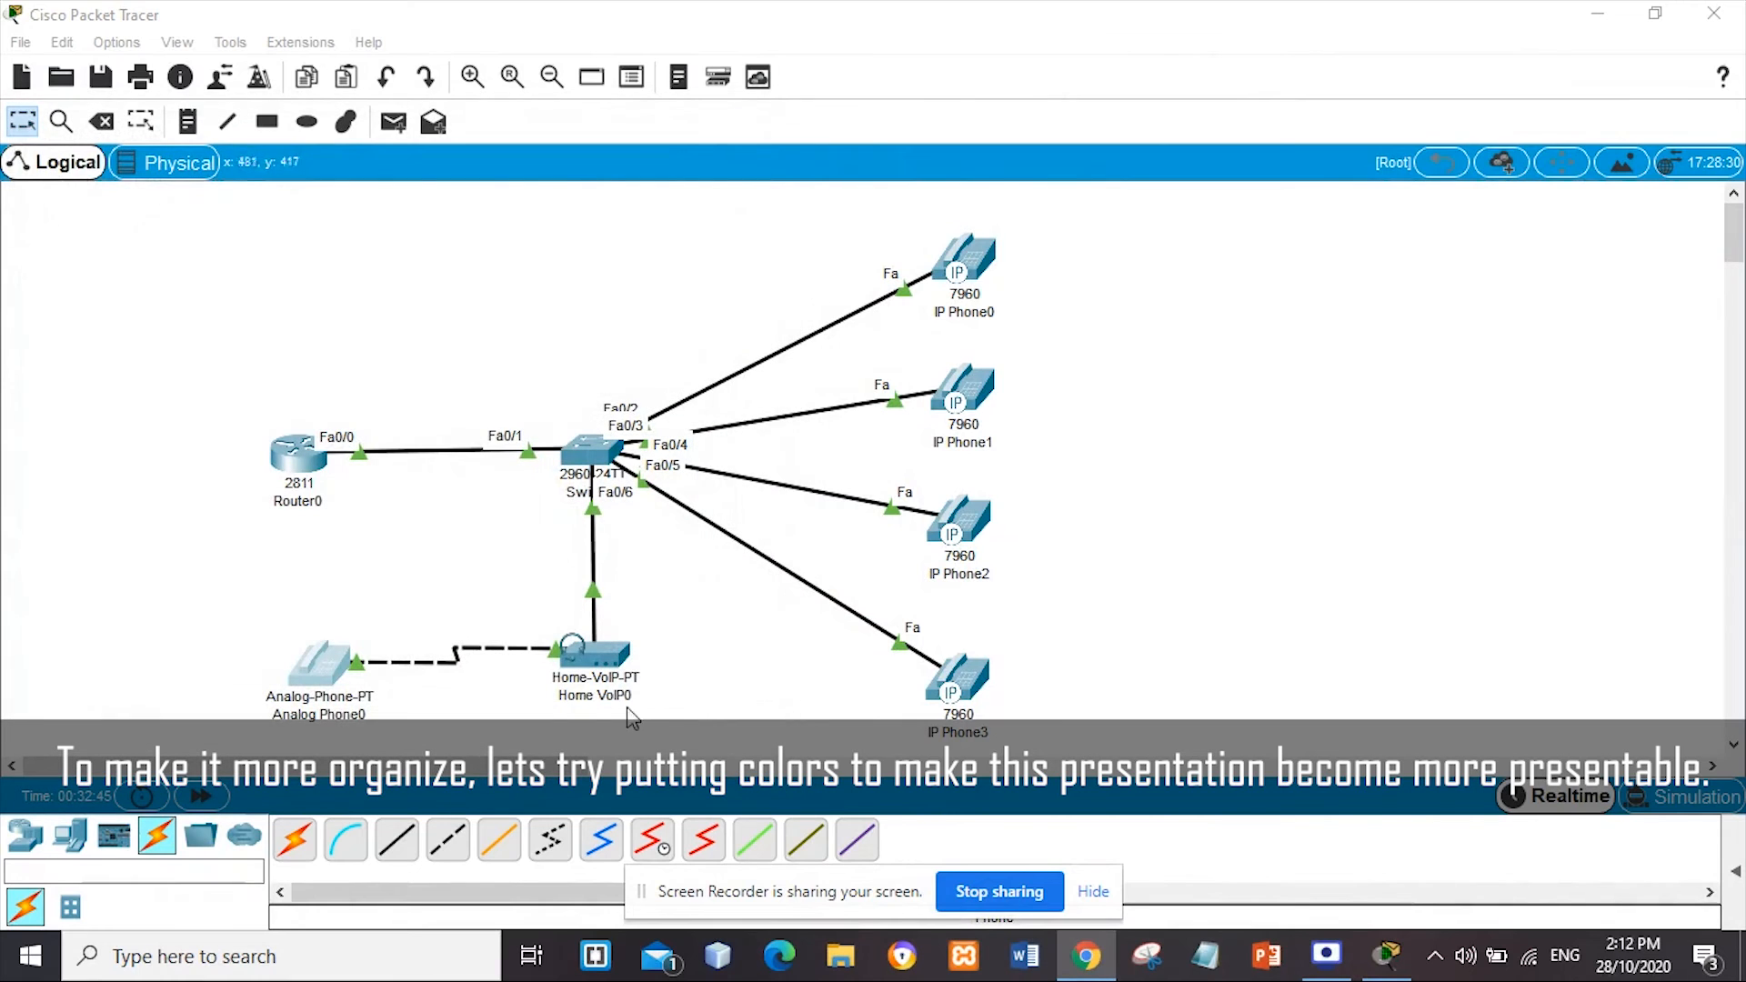
Draw a rectangle without outline and with yellow fill #ffff00 around Router0
scroll(1719, 254, down, 1)
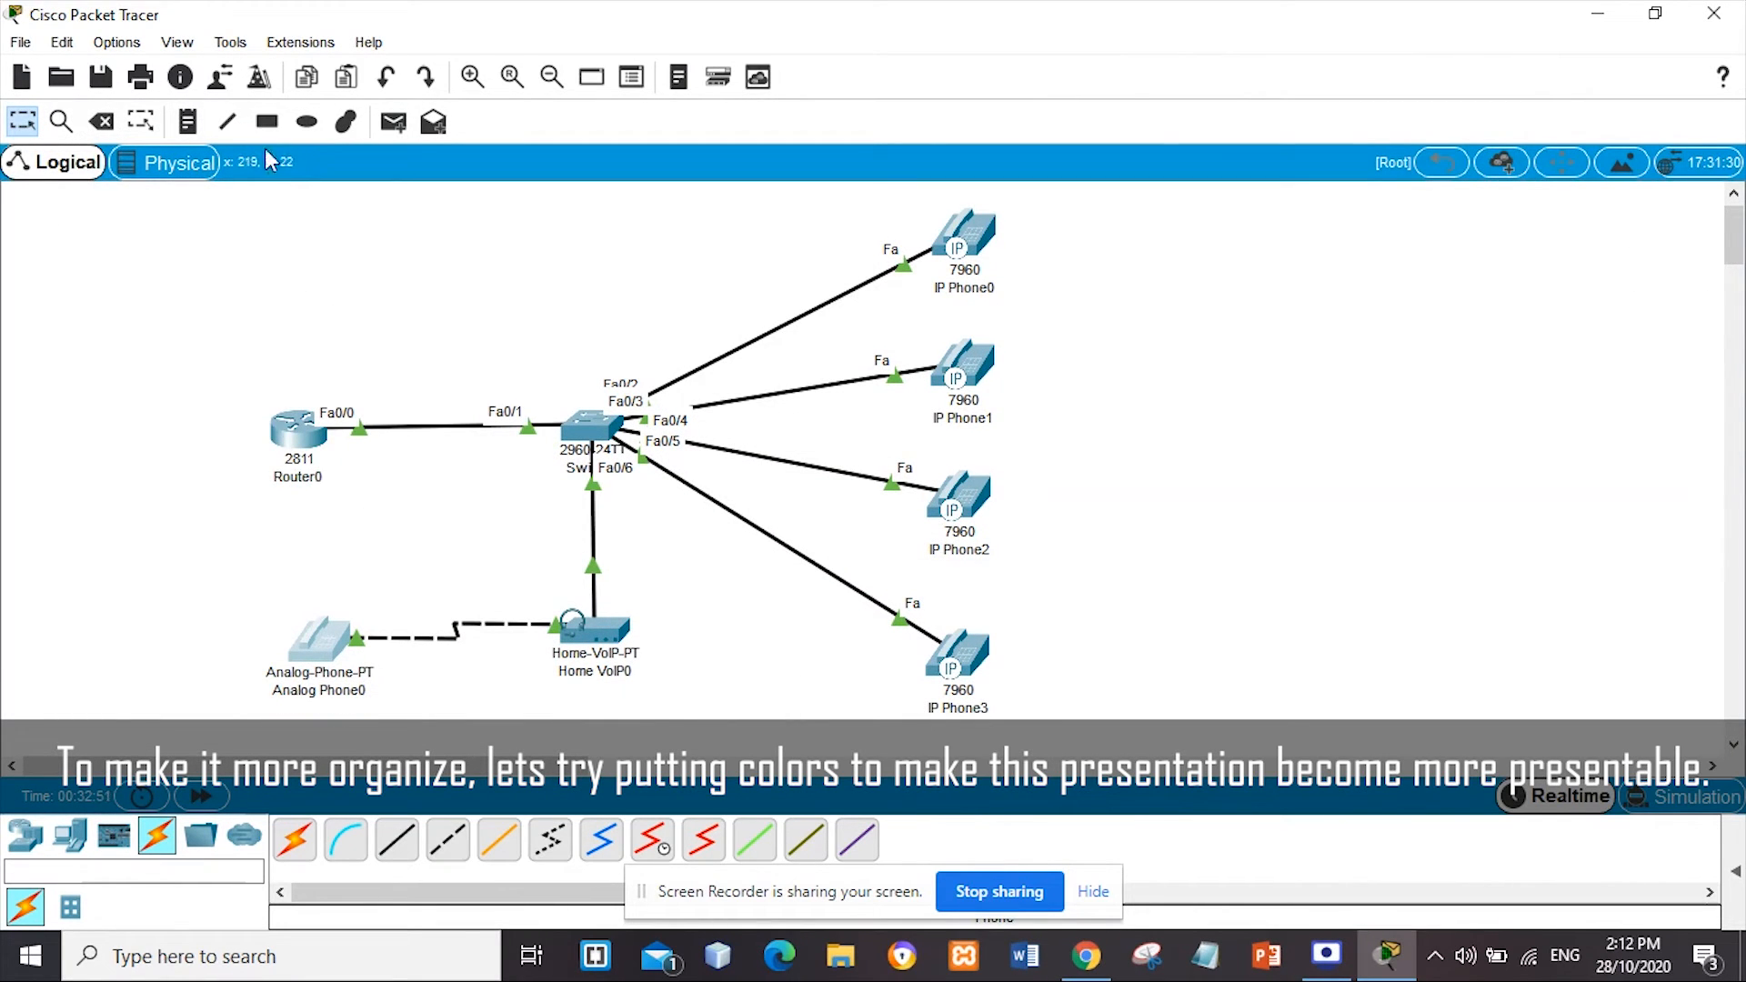
click(266, 122)
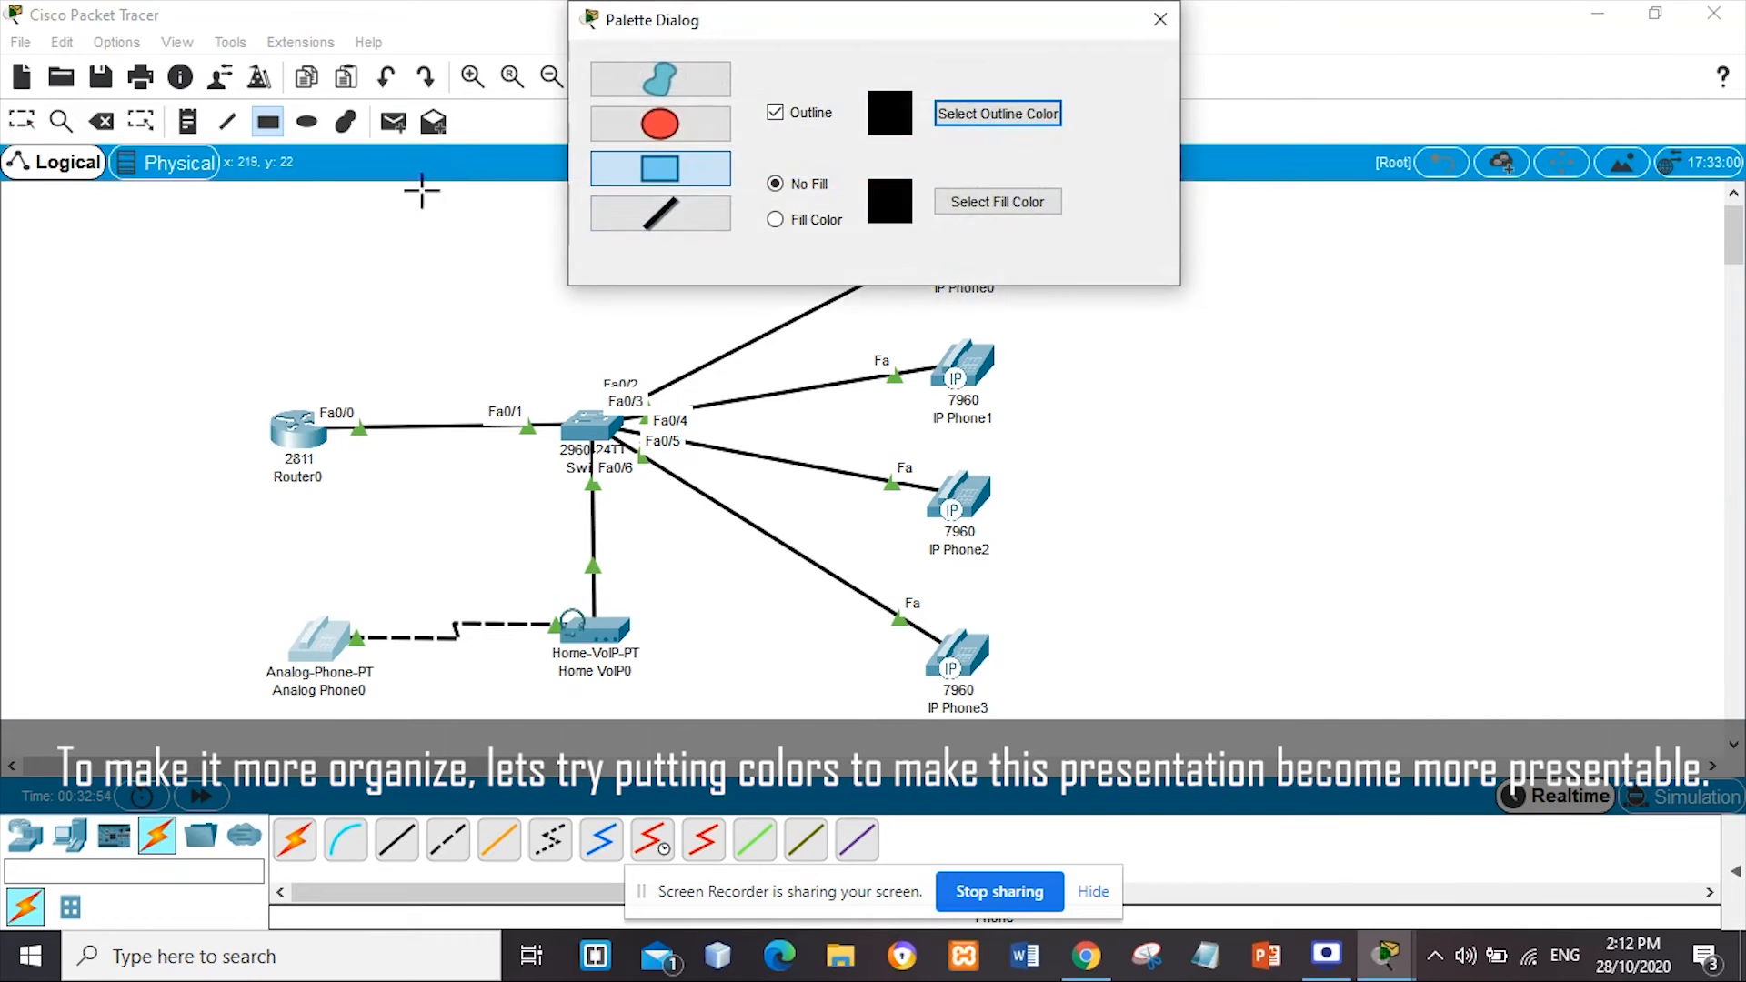
click(776, 113)
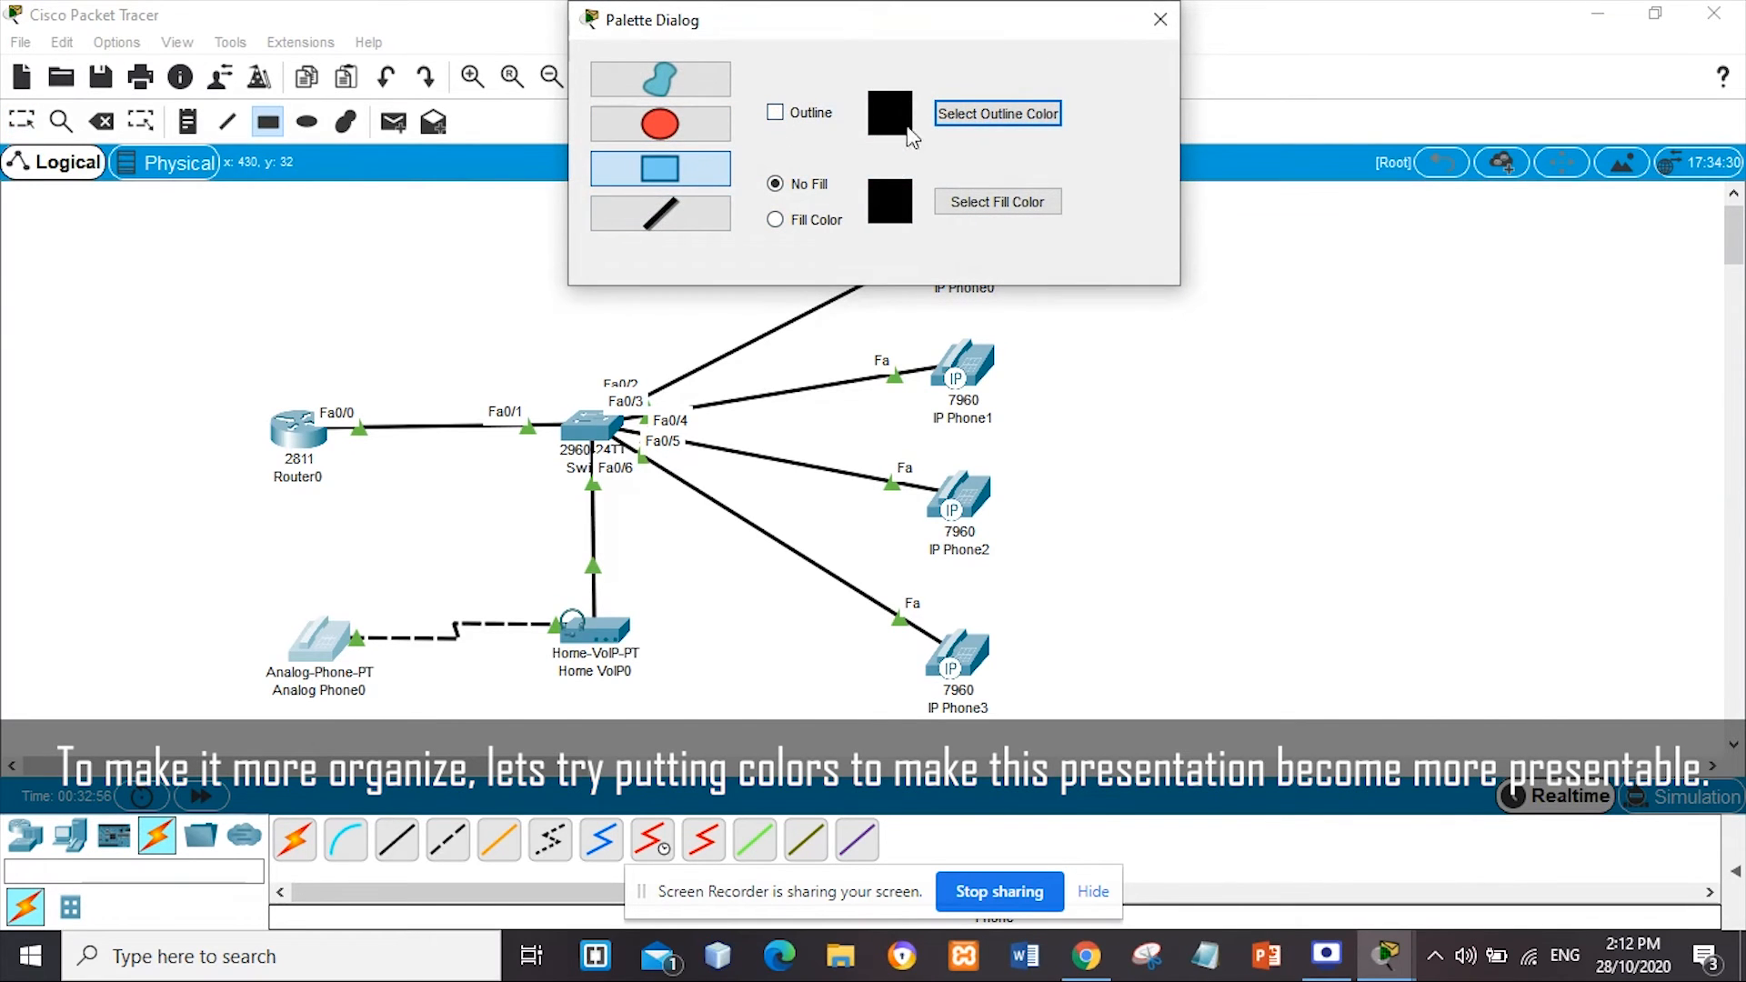
click(775, 220)
click(955, 219)
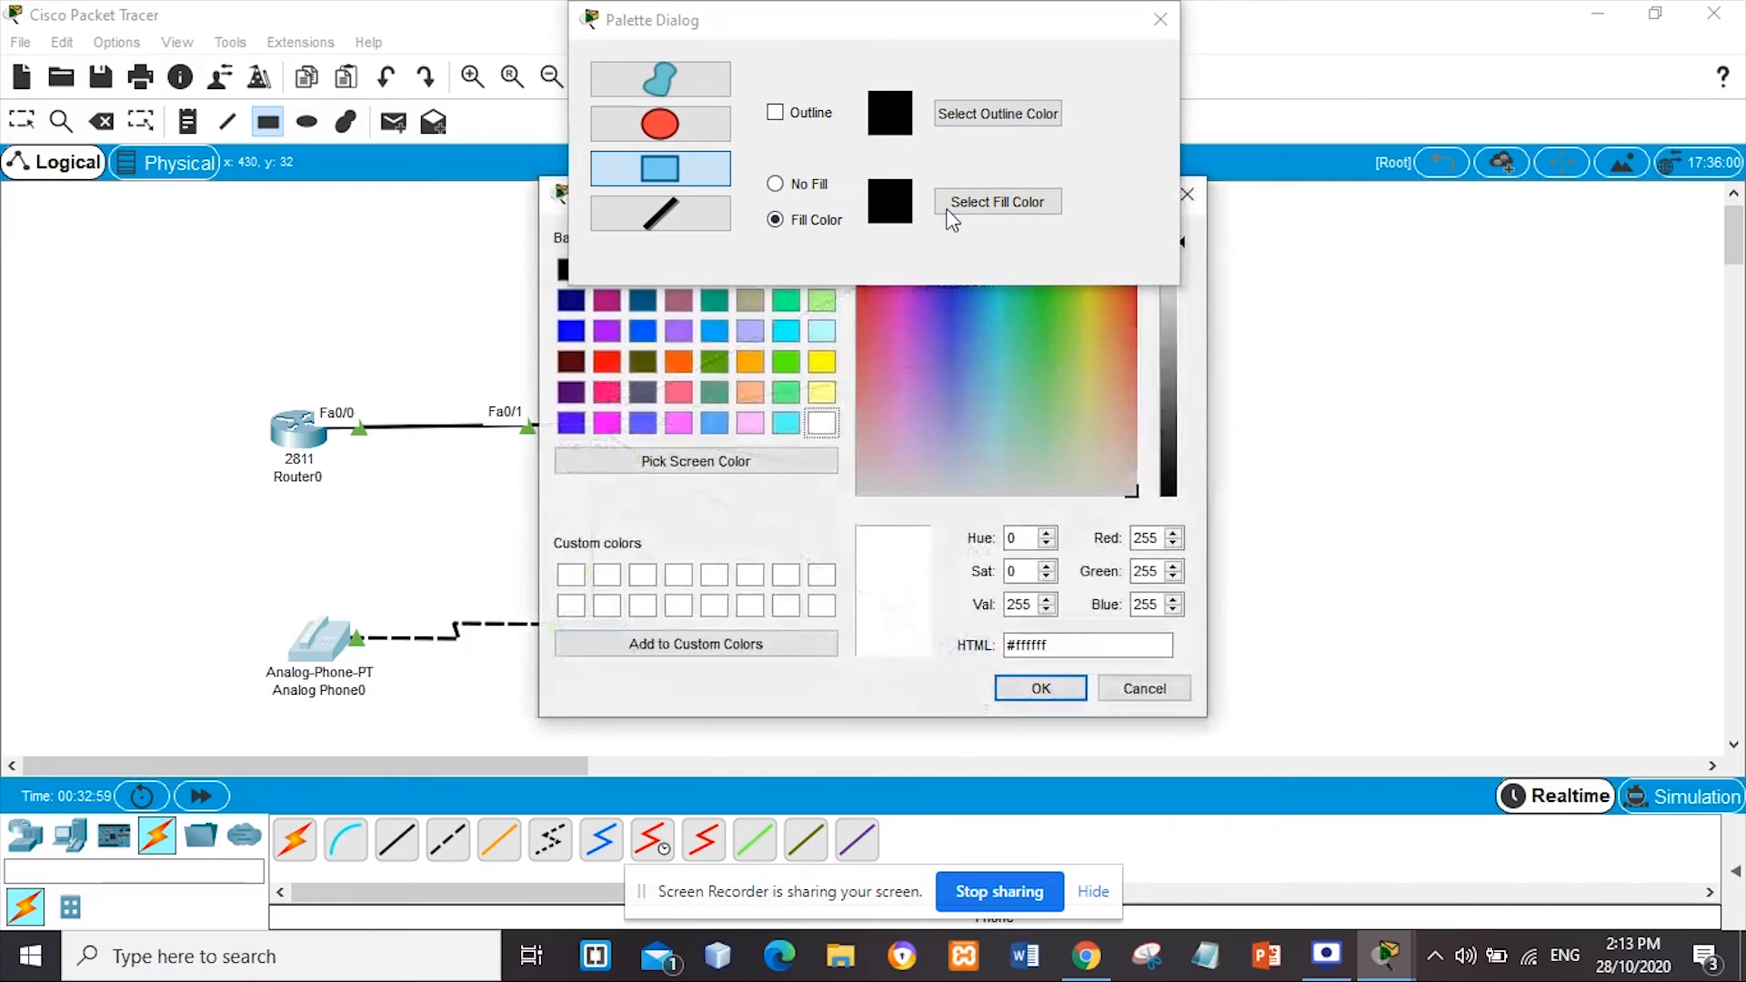
click(823, 364)
click(1016, 691)
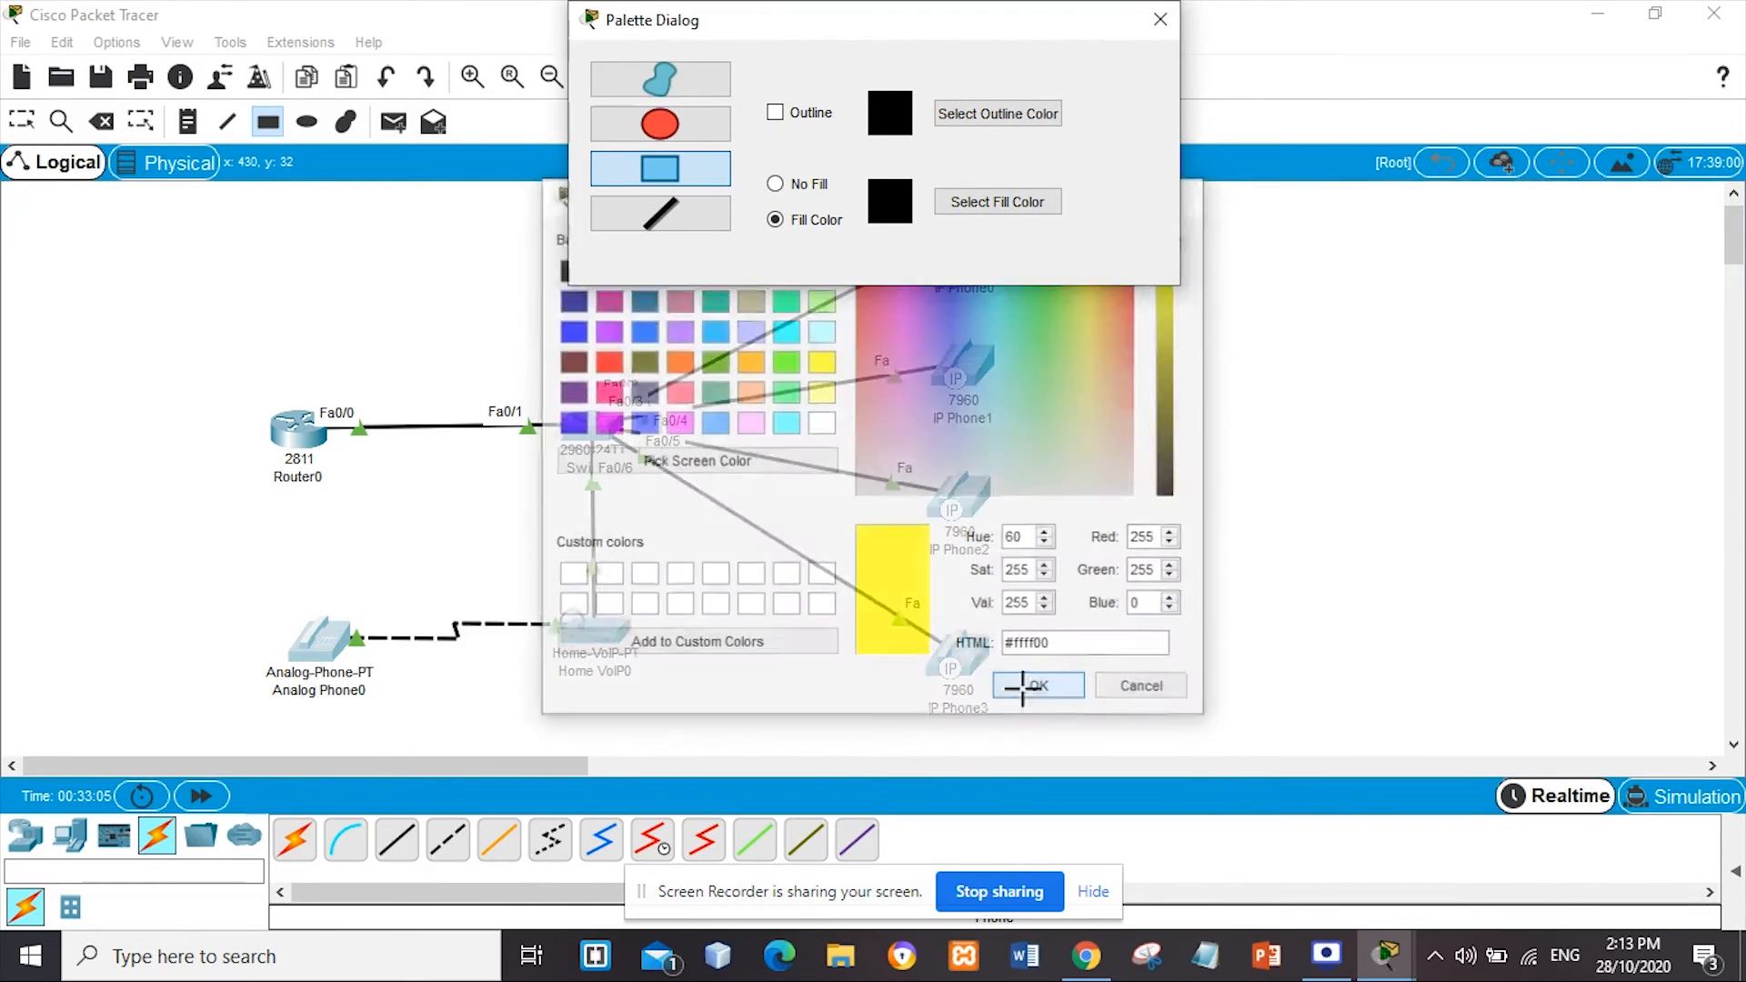
drag(194, 364, 400, 521)
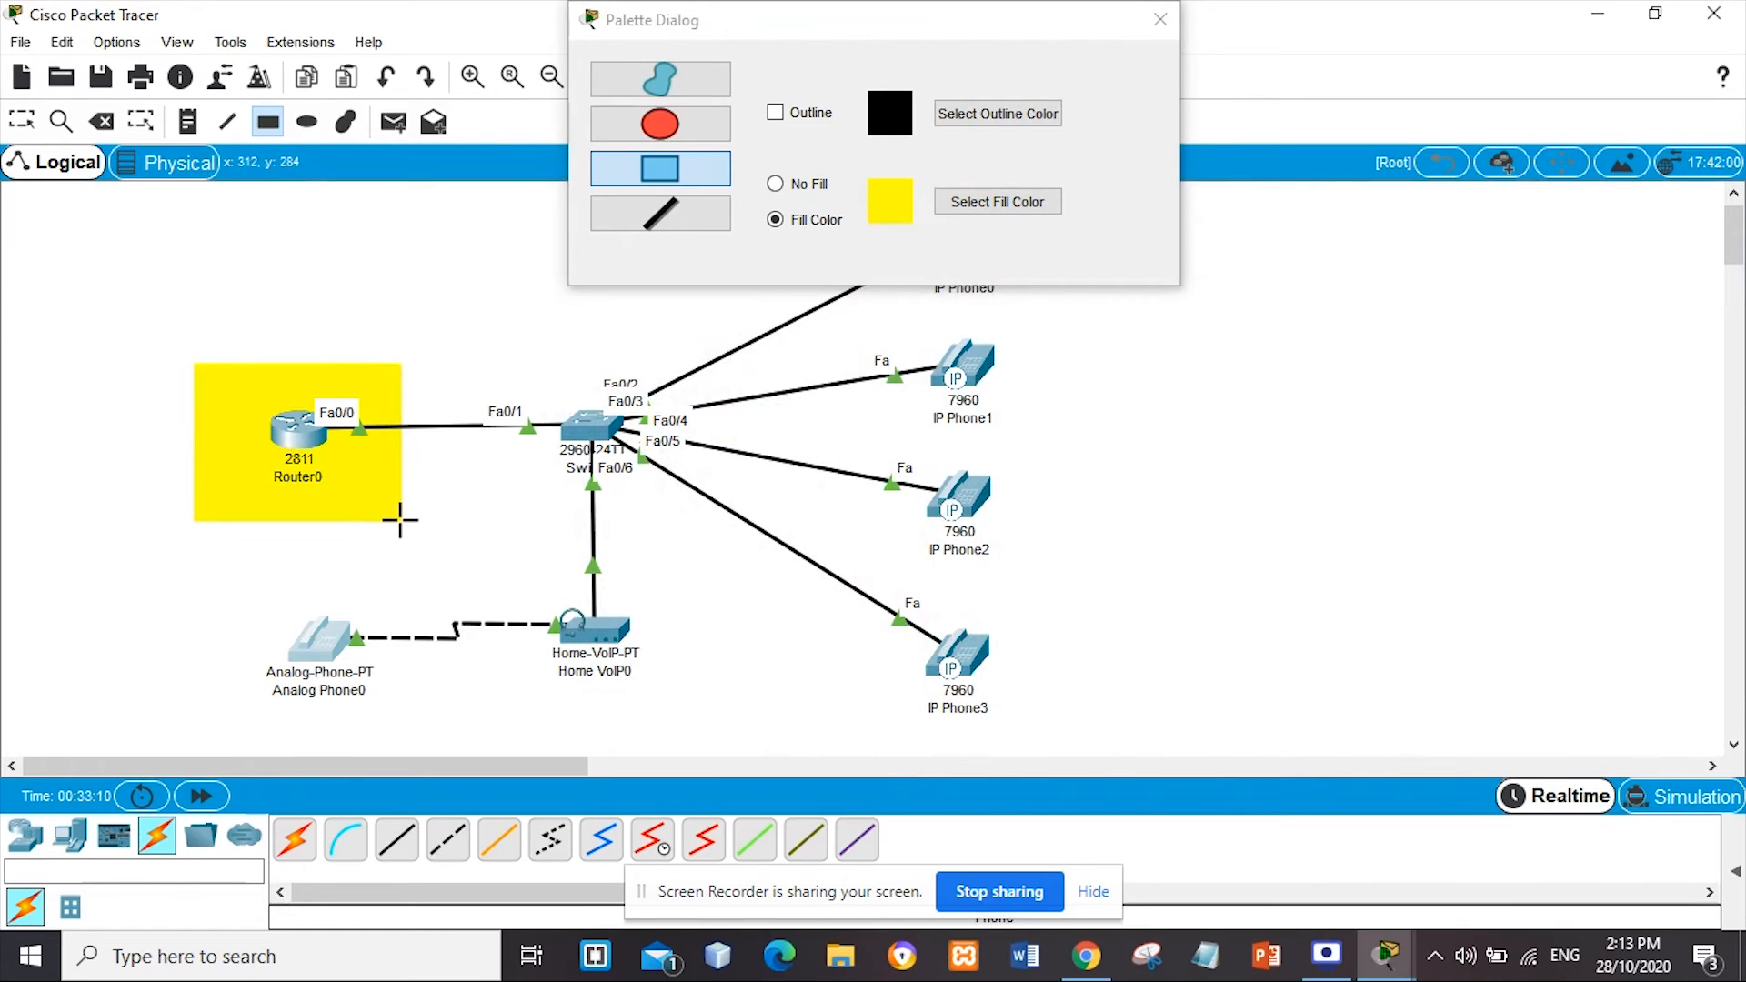
Change the fill colour to light pink and draw a rectangle around the 2960 switch
click(981, 212)
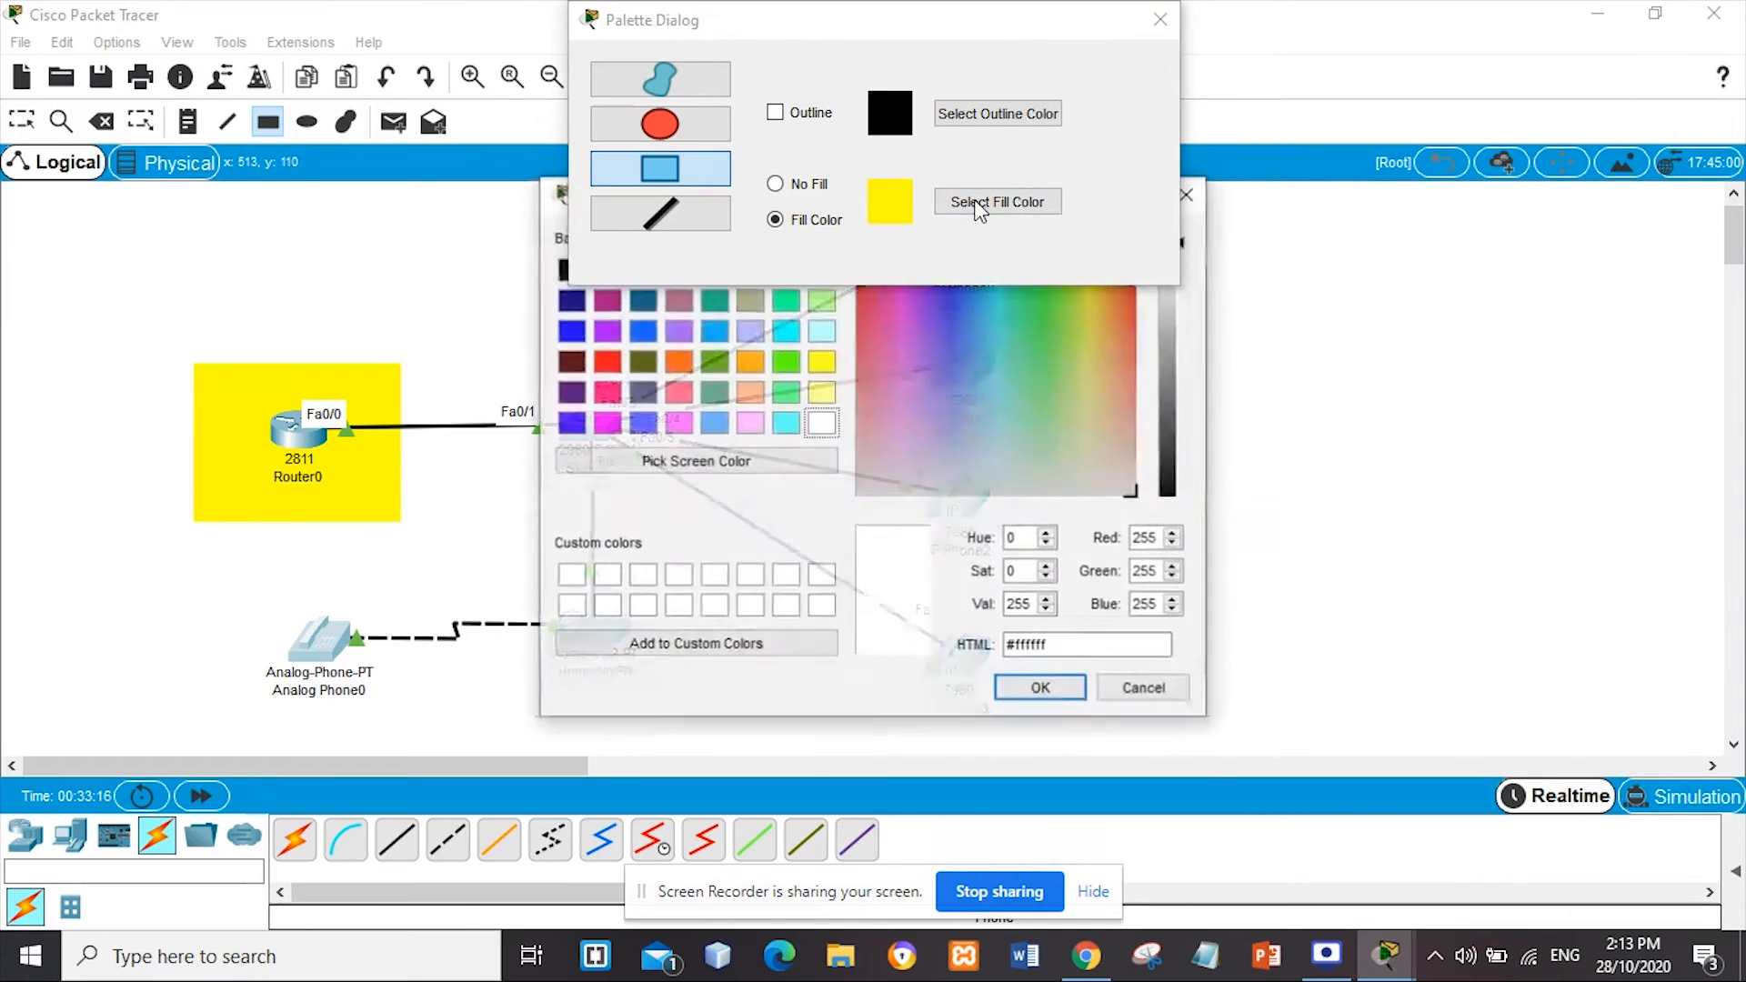
click(750, 423)
click(1039, 688)
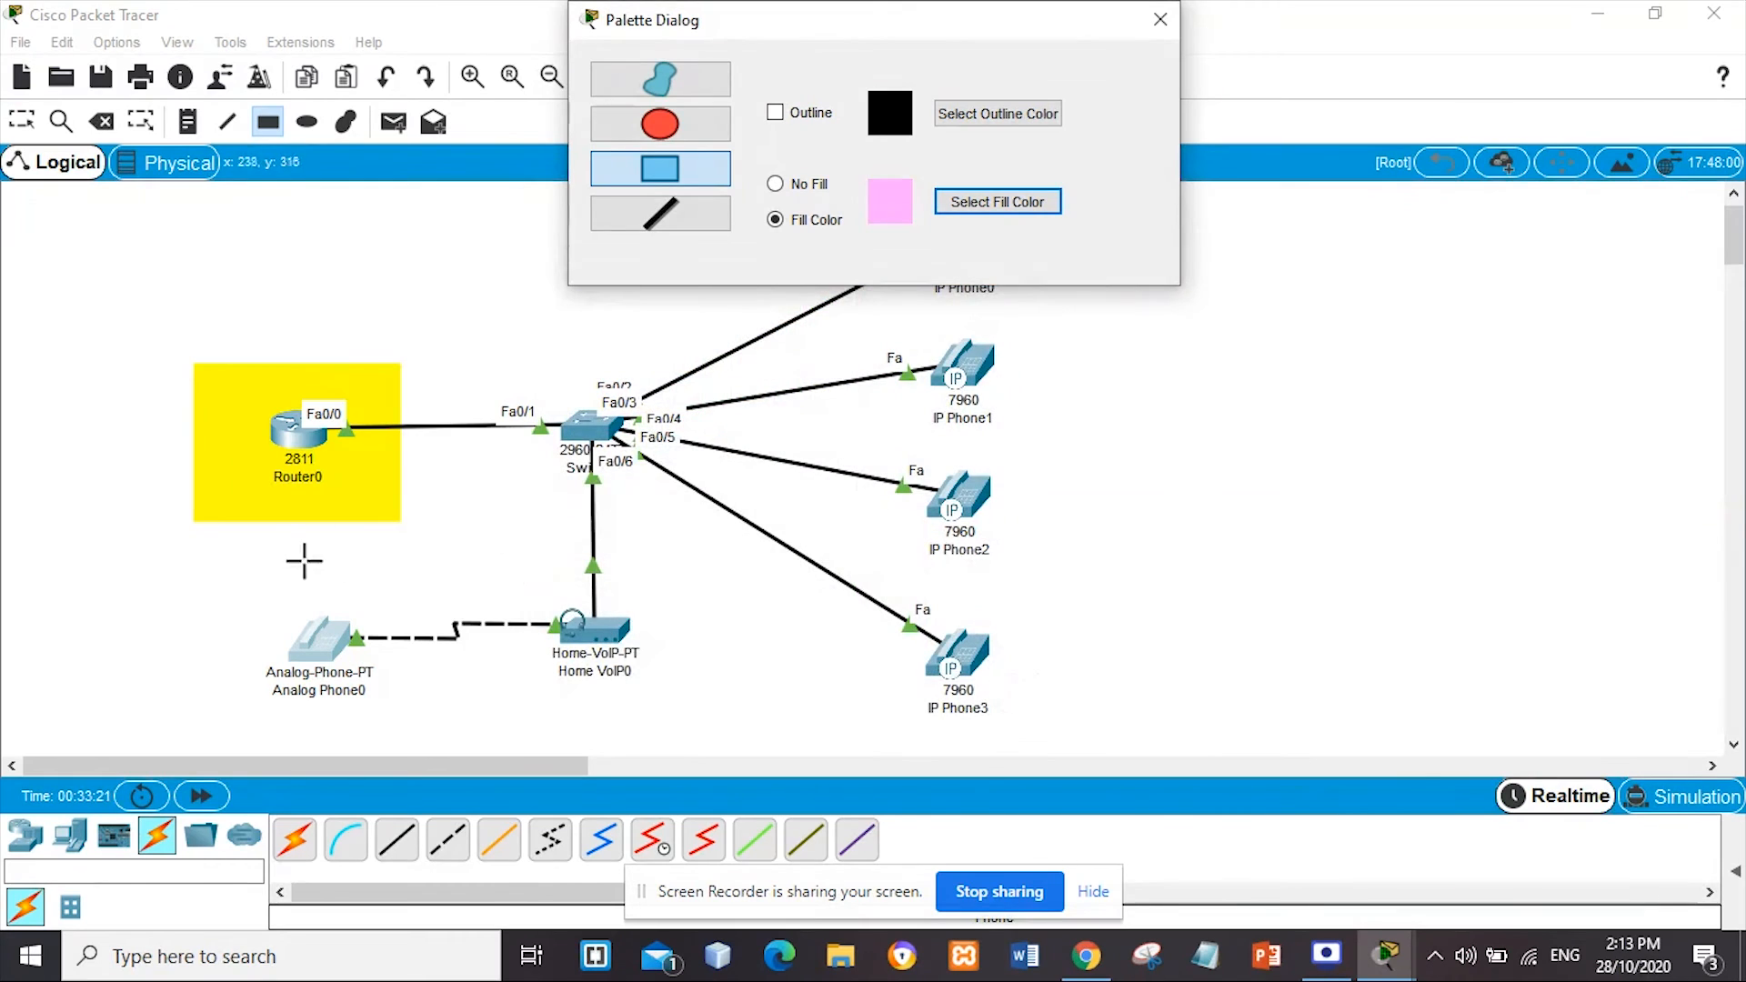
drag(494, 359, 702, 512)
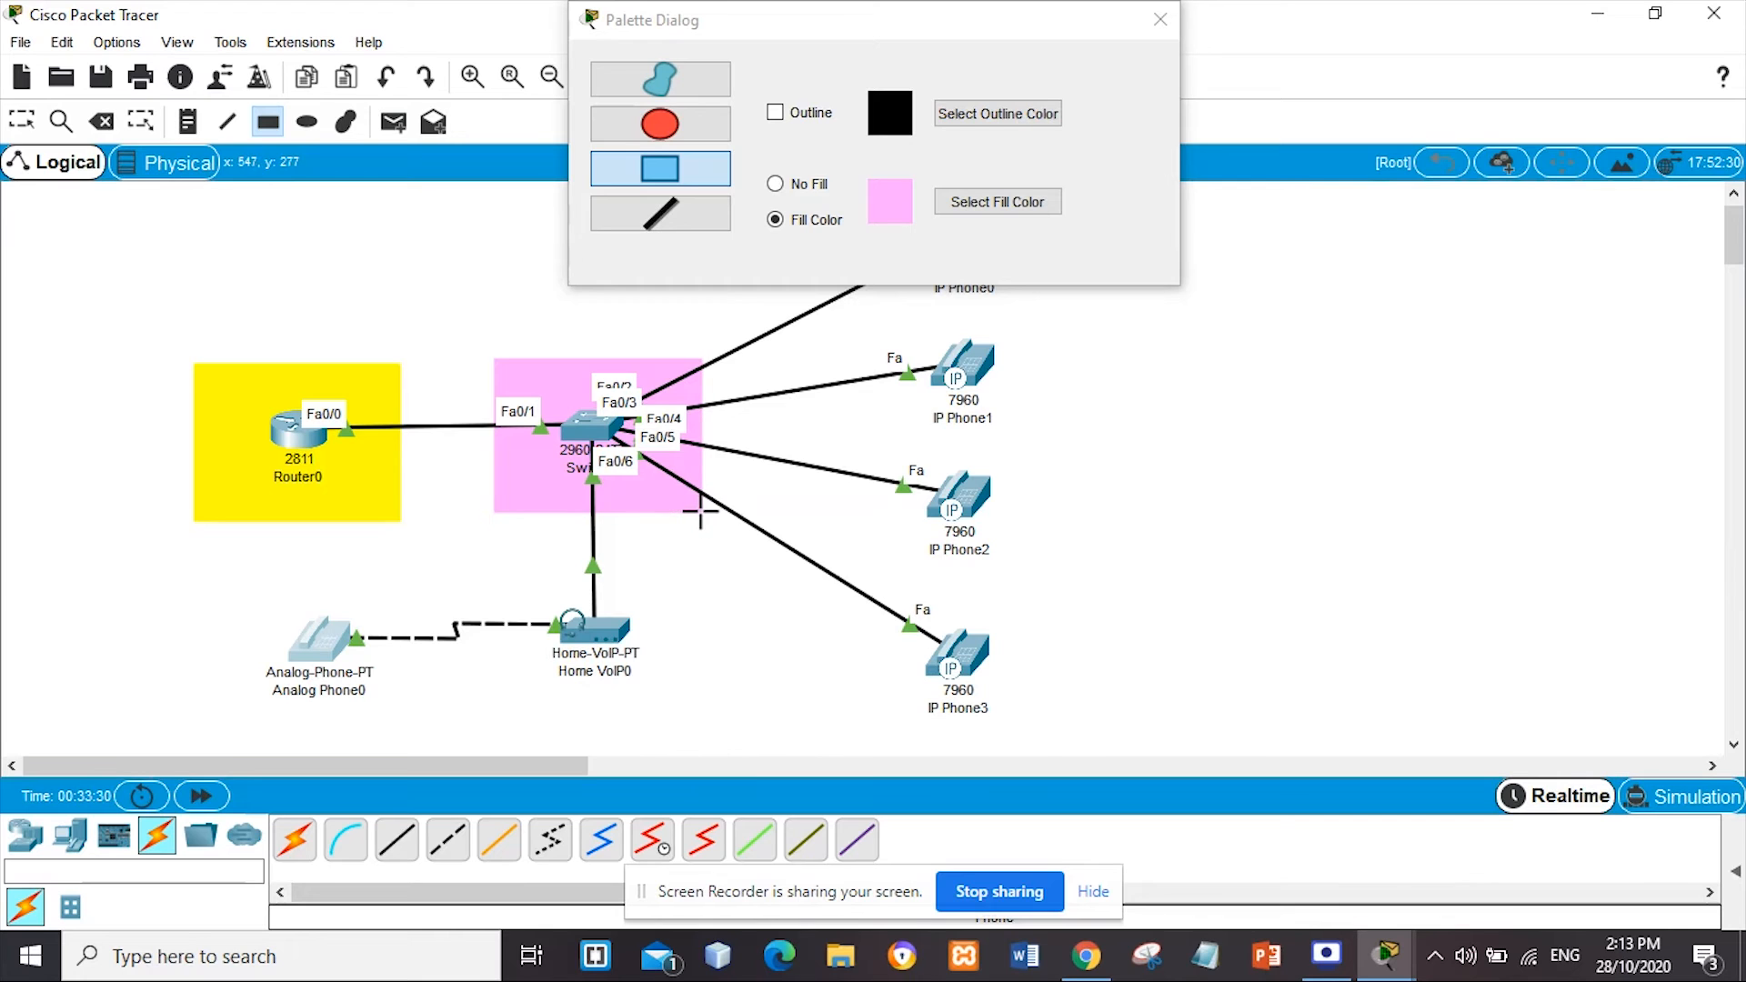
Change the fill colour to cyan and draw a rectangle around Analog Phone0
click(1012, 209)
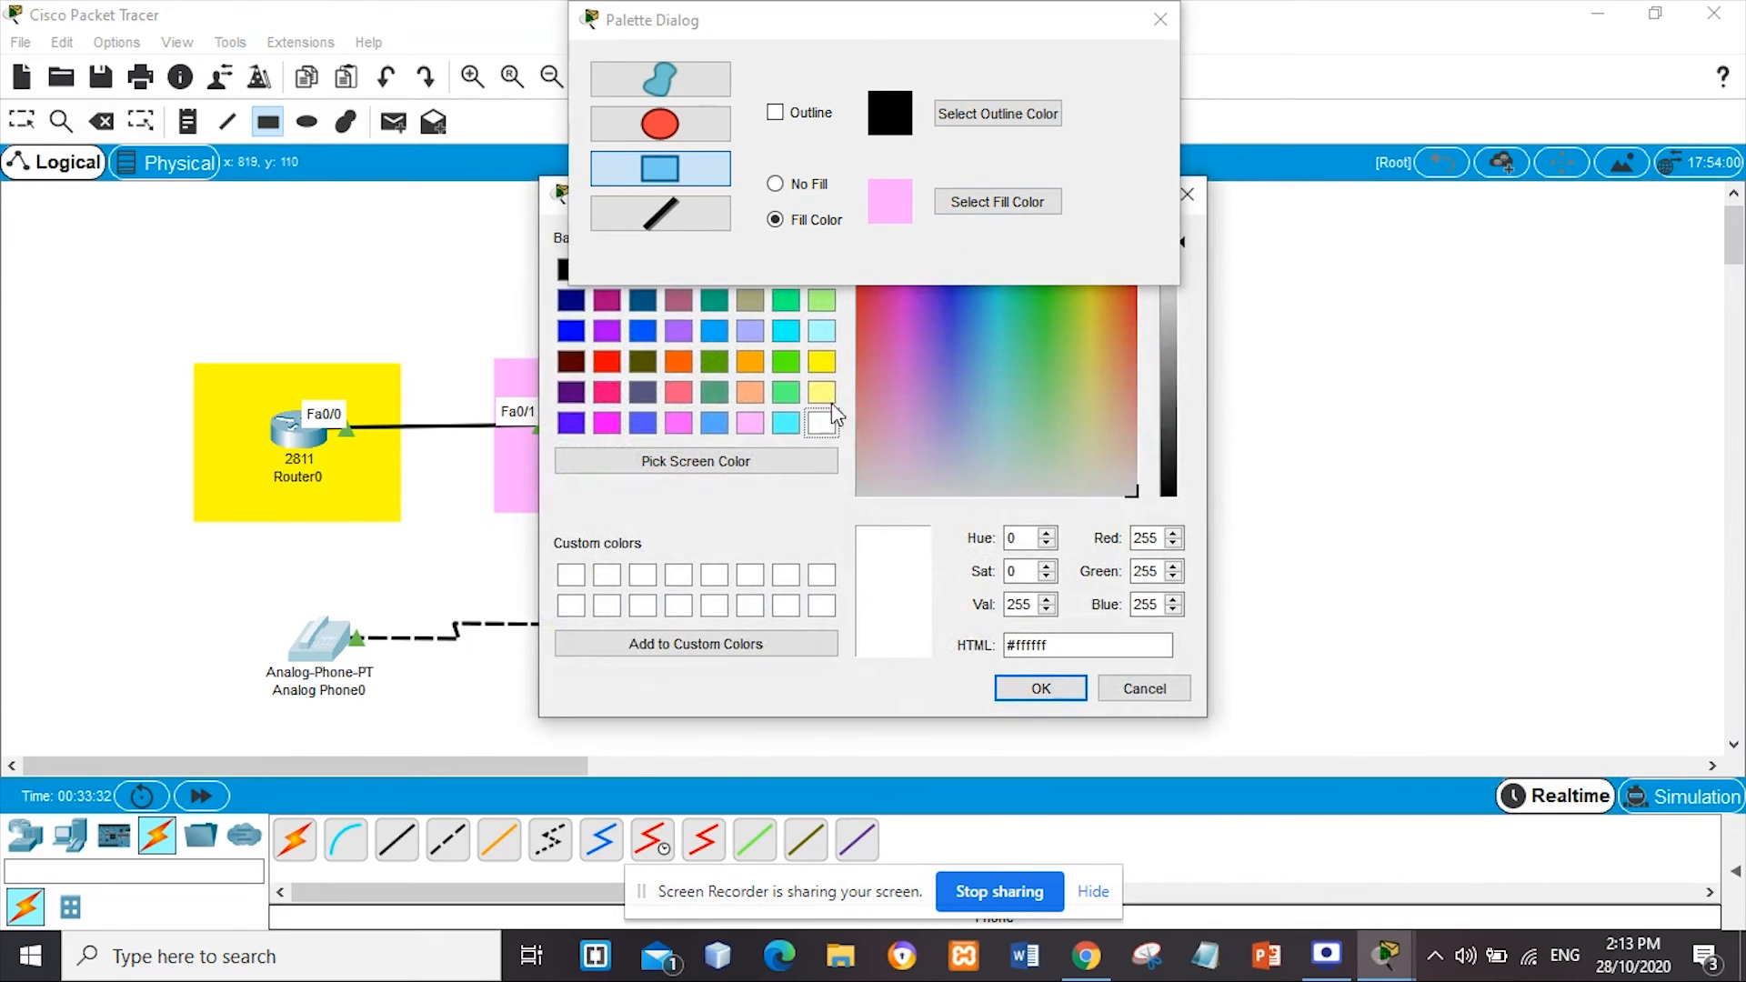
click(786, 423)
click(1036, 687)
drag(227, 588, 421, 735)
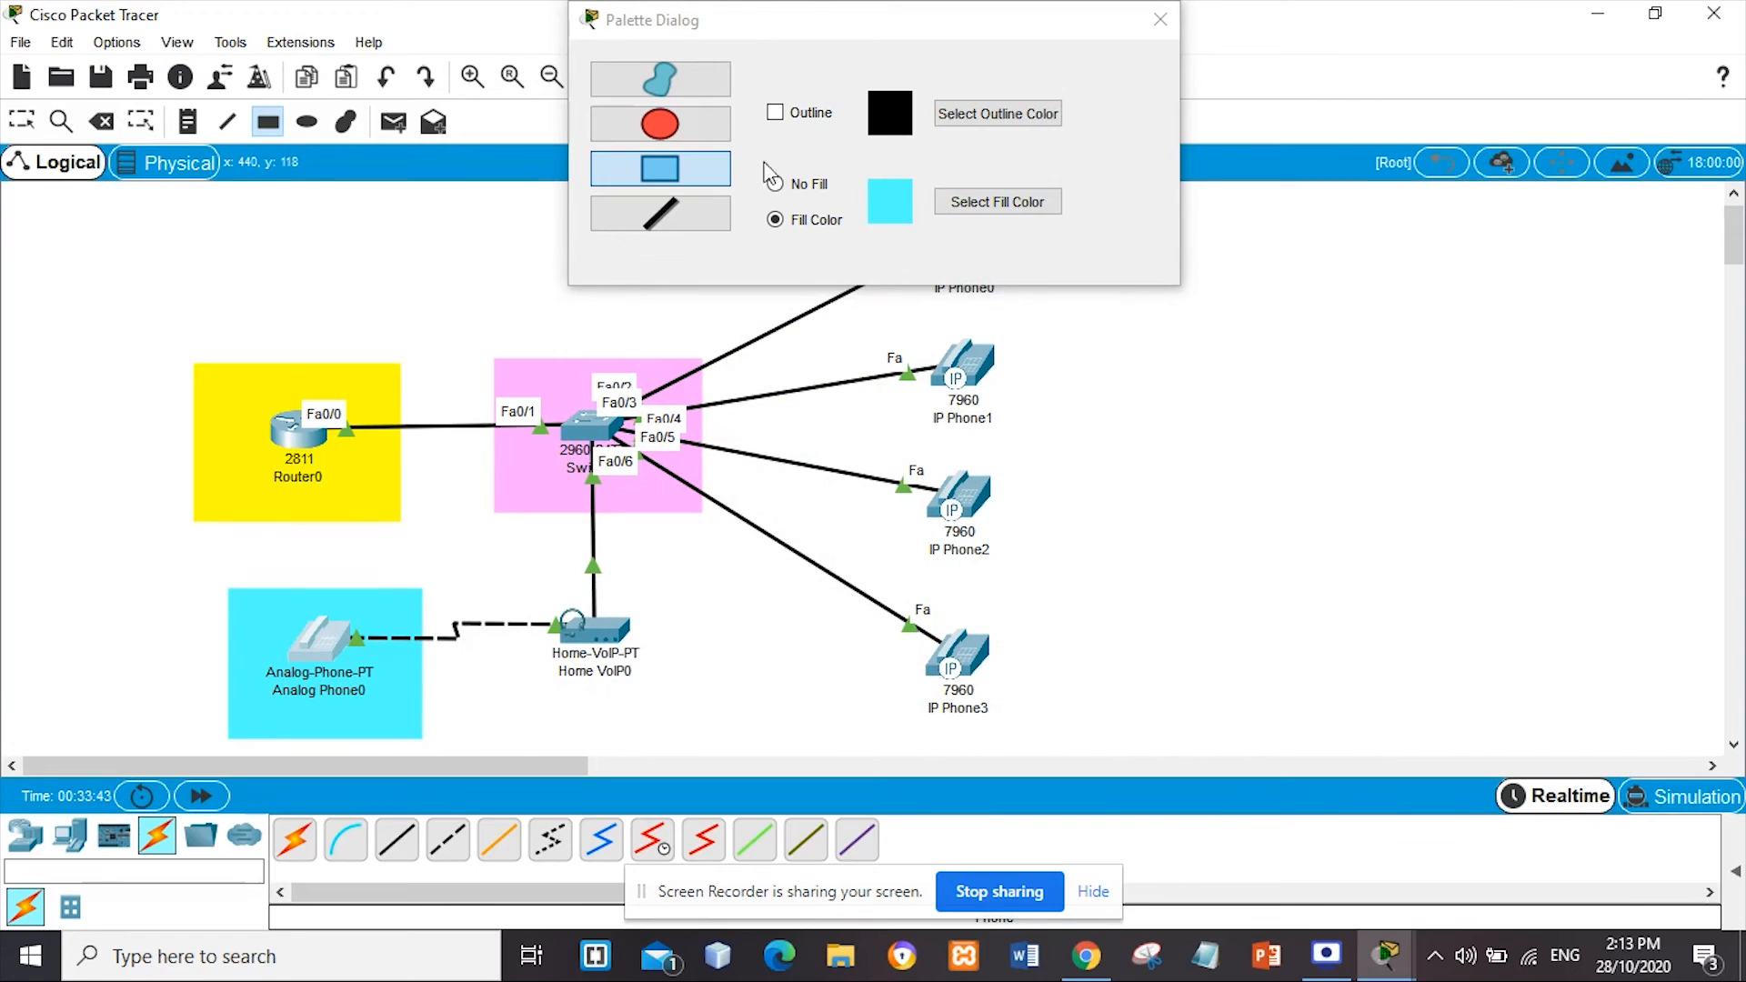
Set the fill colour to light purple #aaaaff and draw a separate rectangle around each of the four IP phones
click(997, 201)
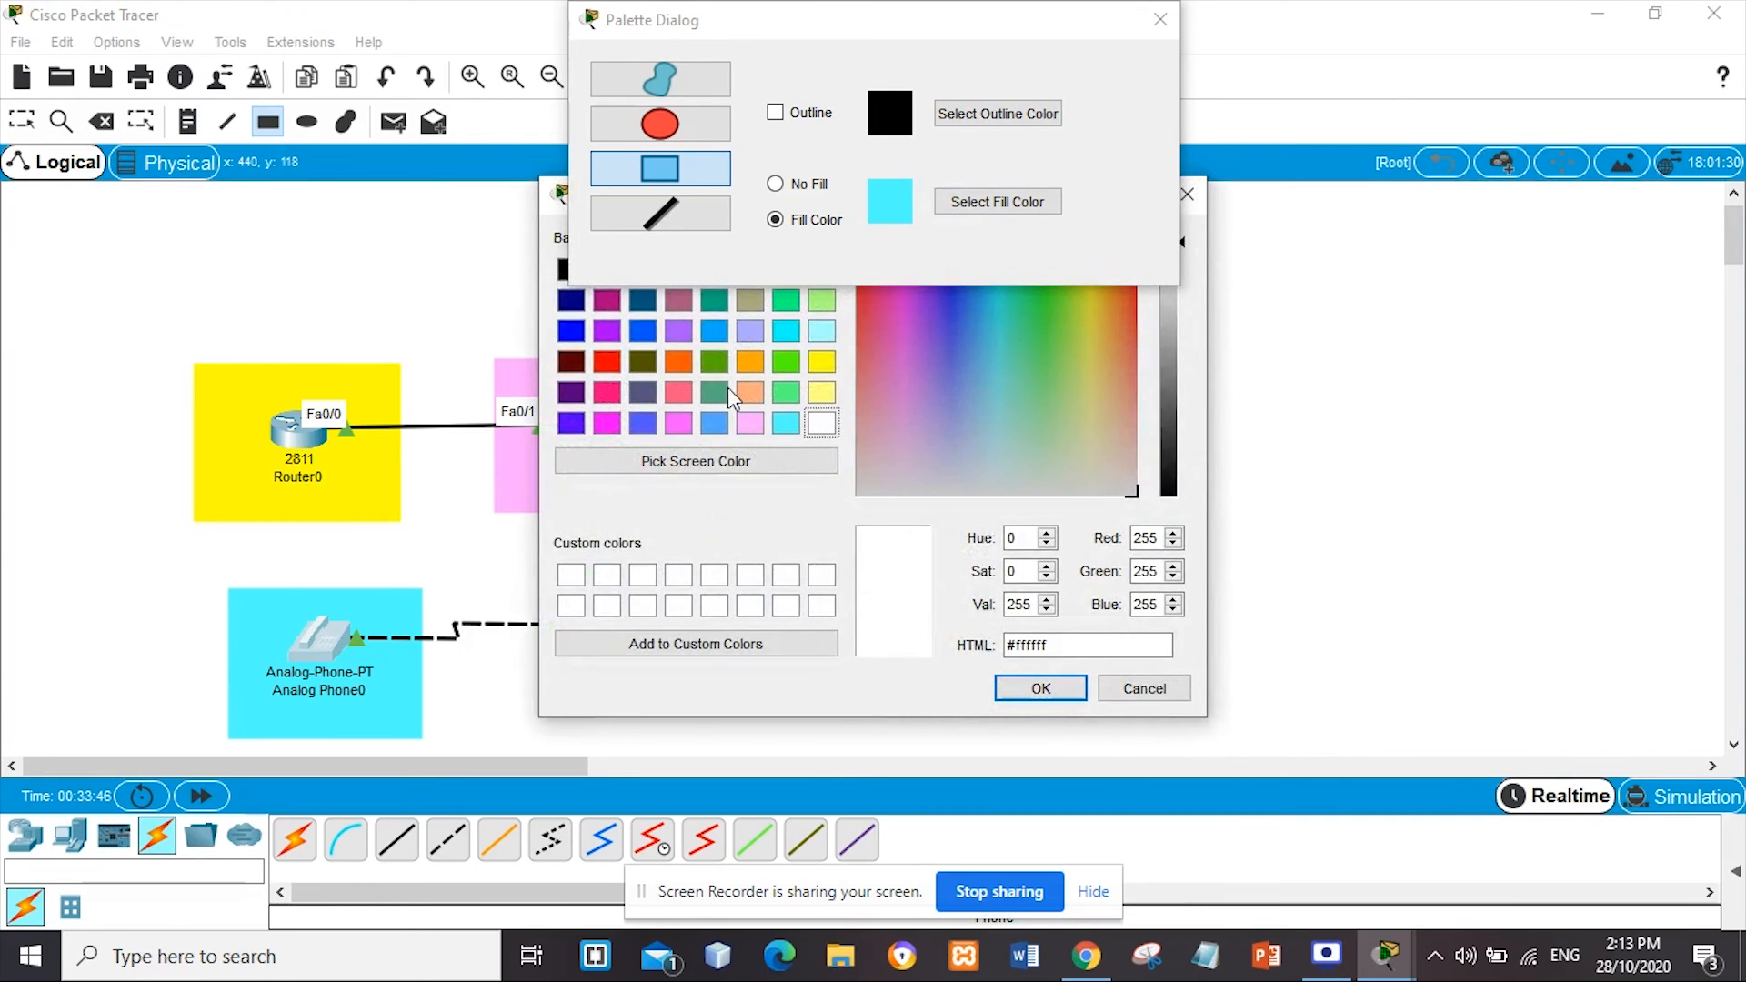
click(751, 330)
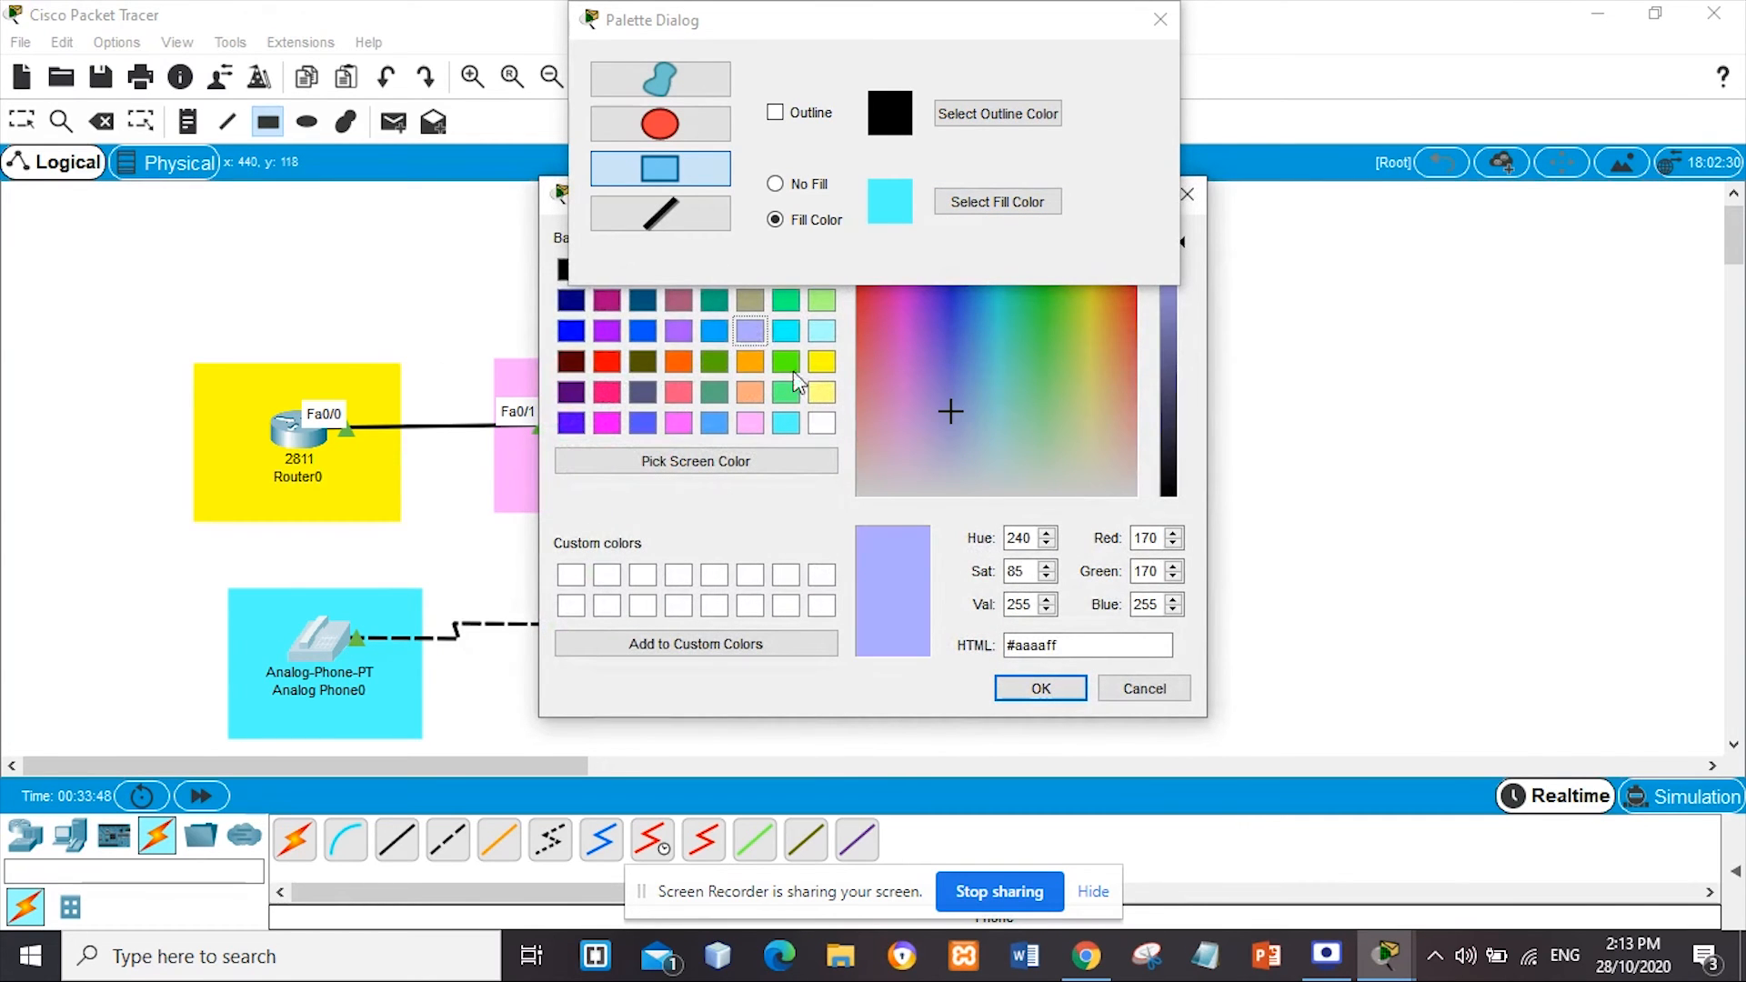
click(1040, 688)
drag(892, 602, 1031, 738)
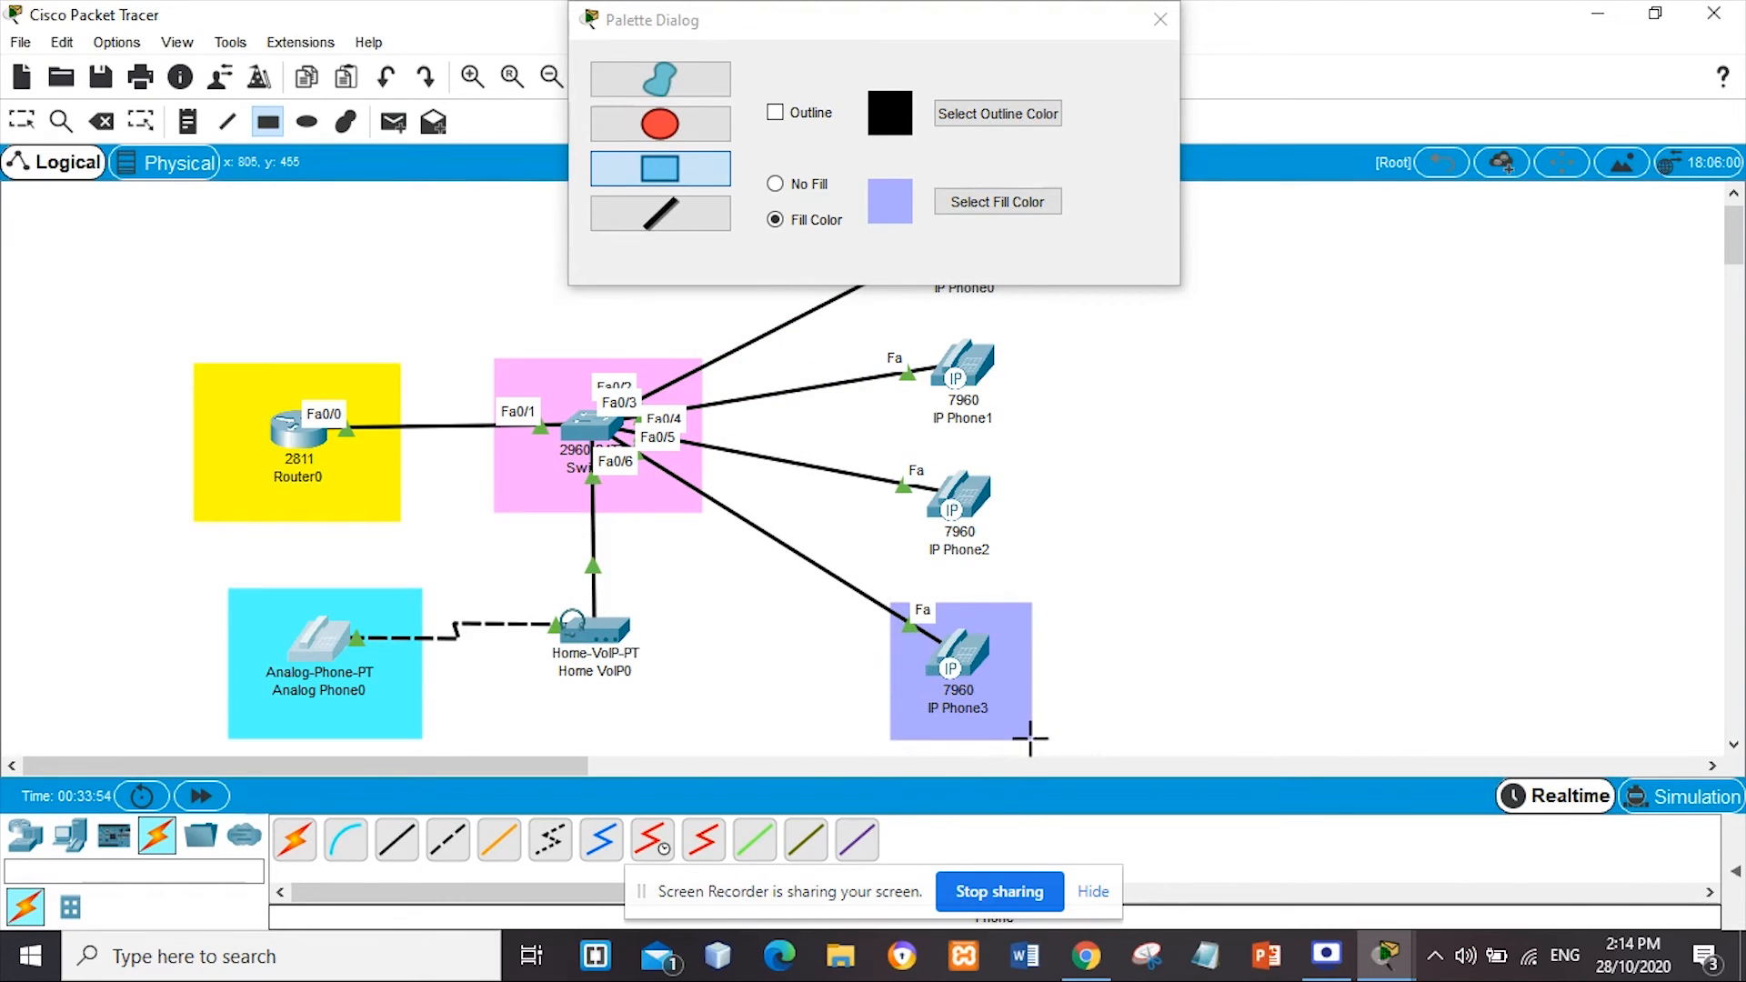
drag(889, 449, 1031, 576)
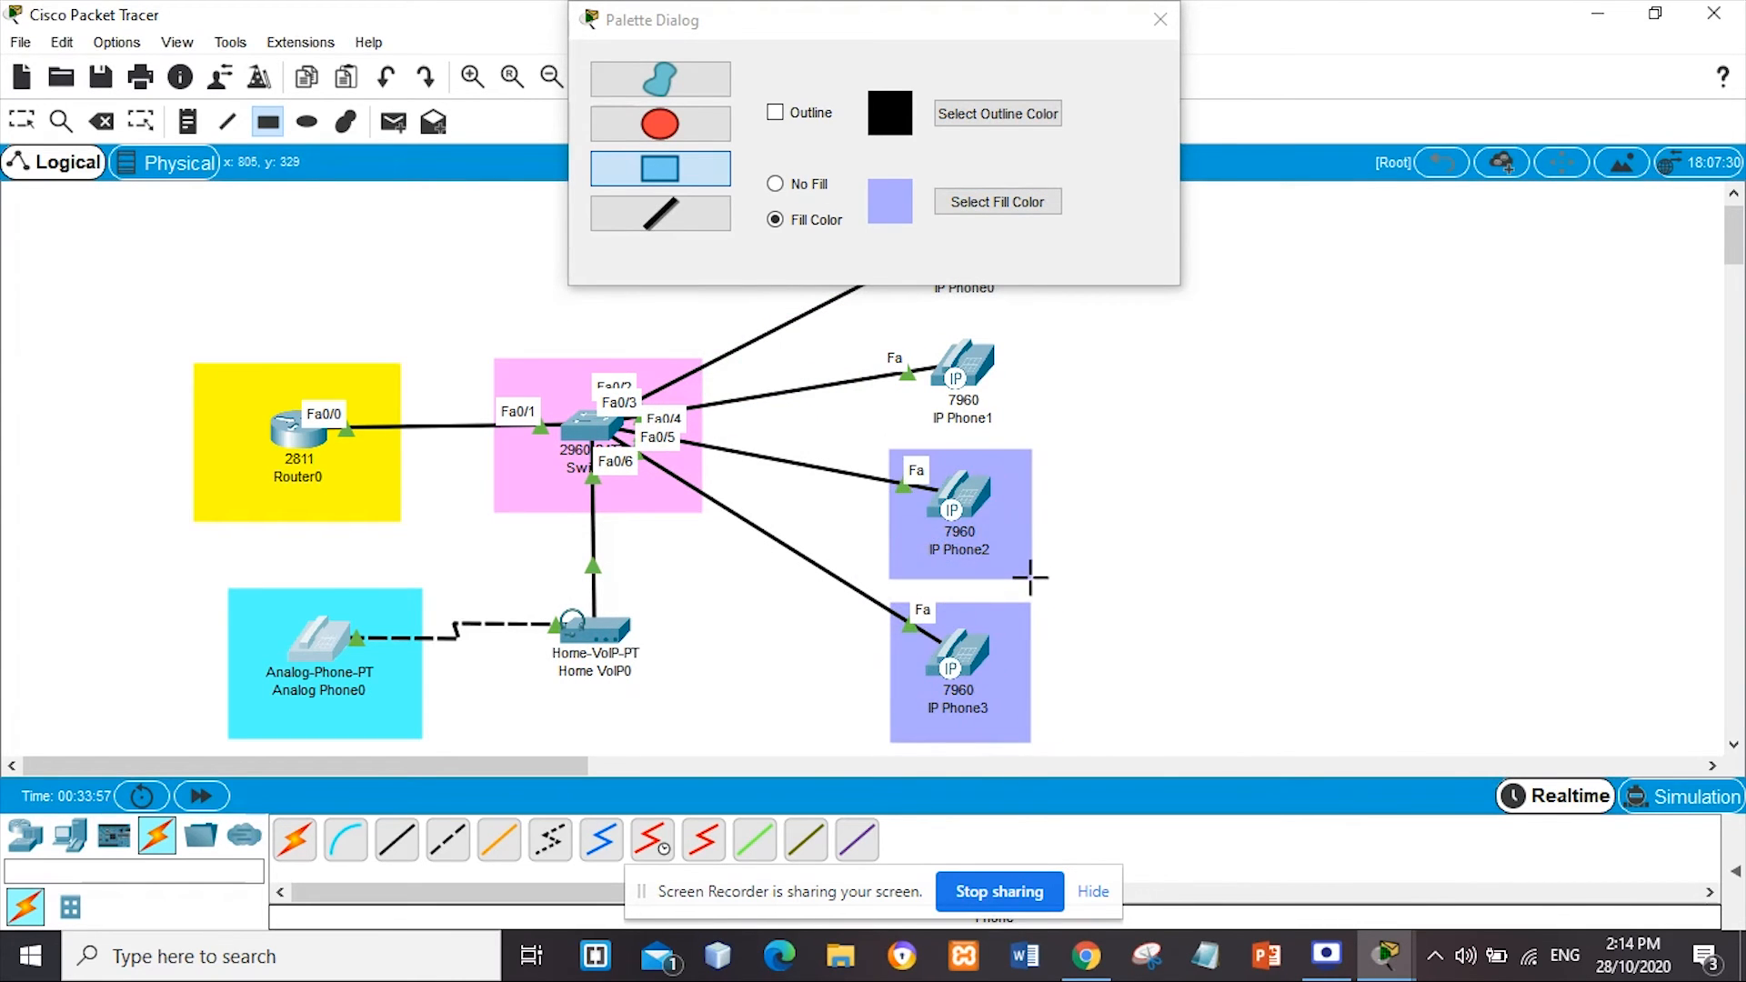
drag(890, 314, 1033, 440)
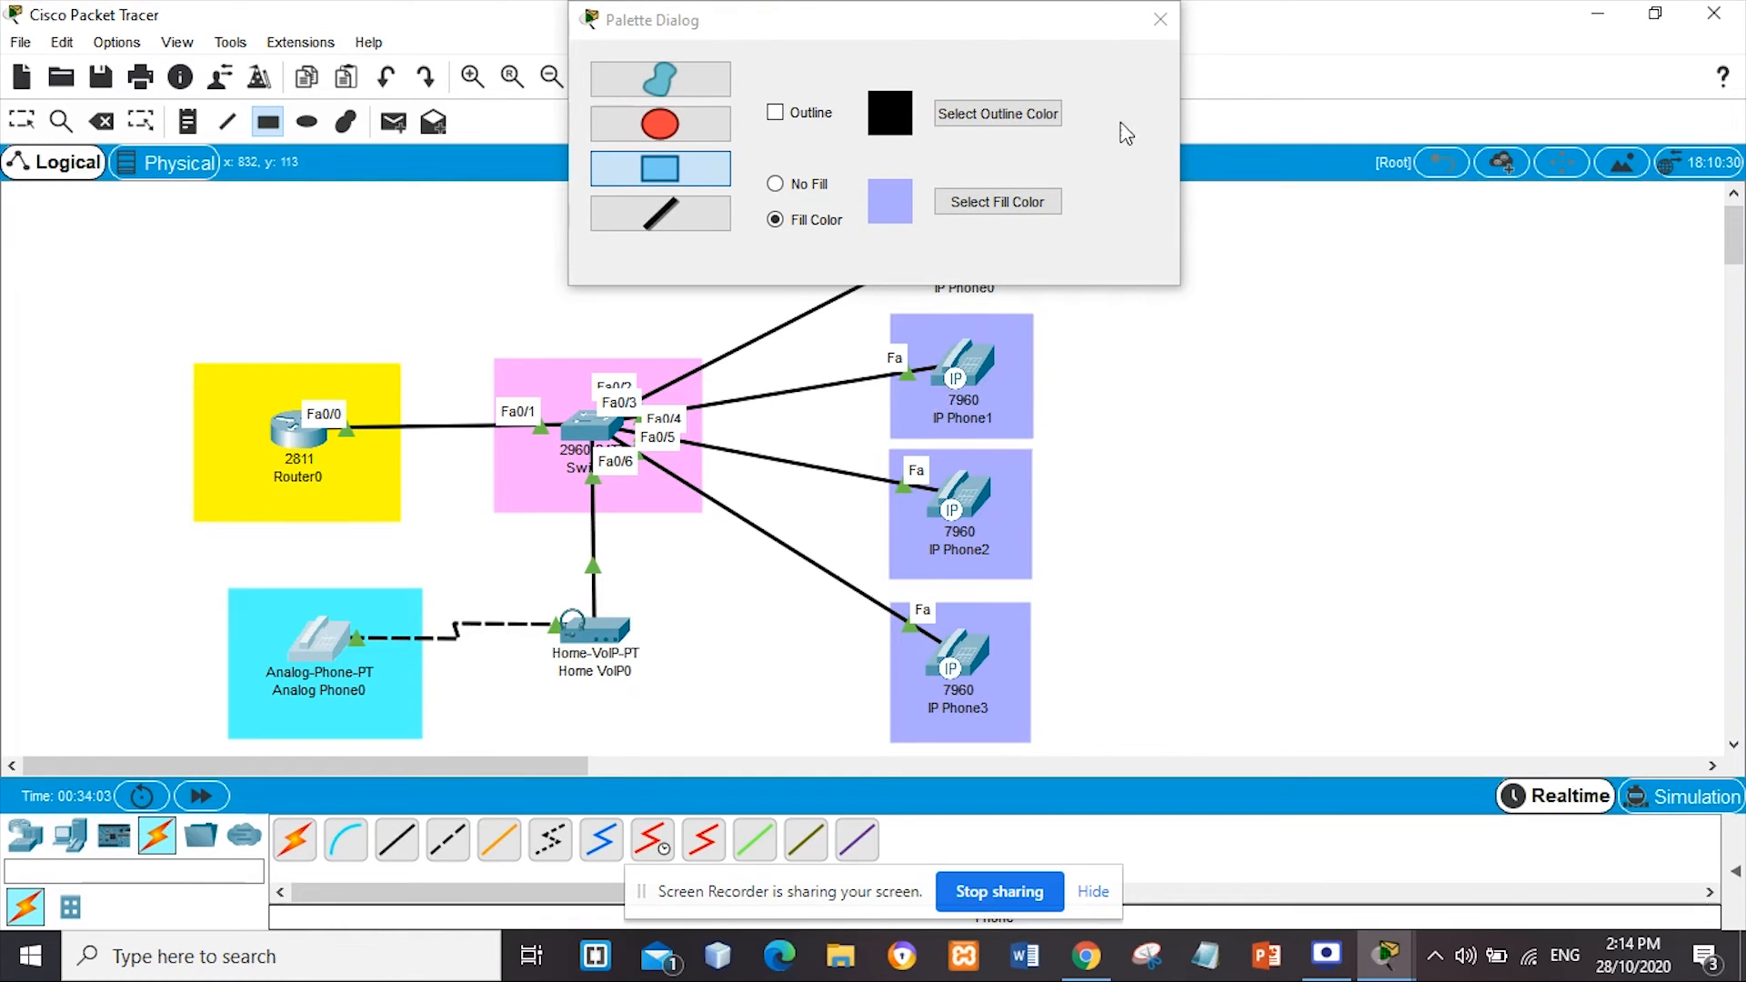
drag(876, 196, 1042, 296)
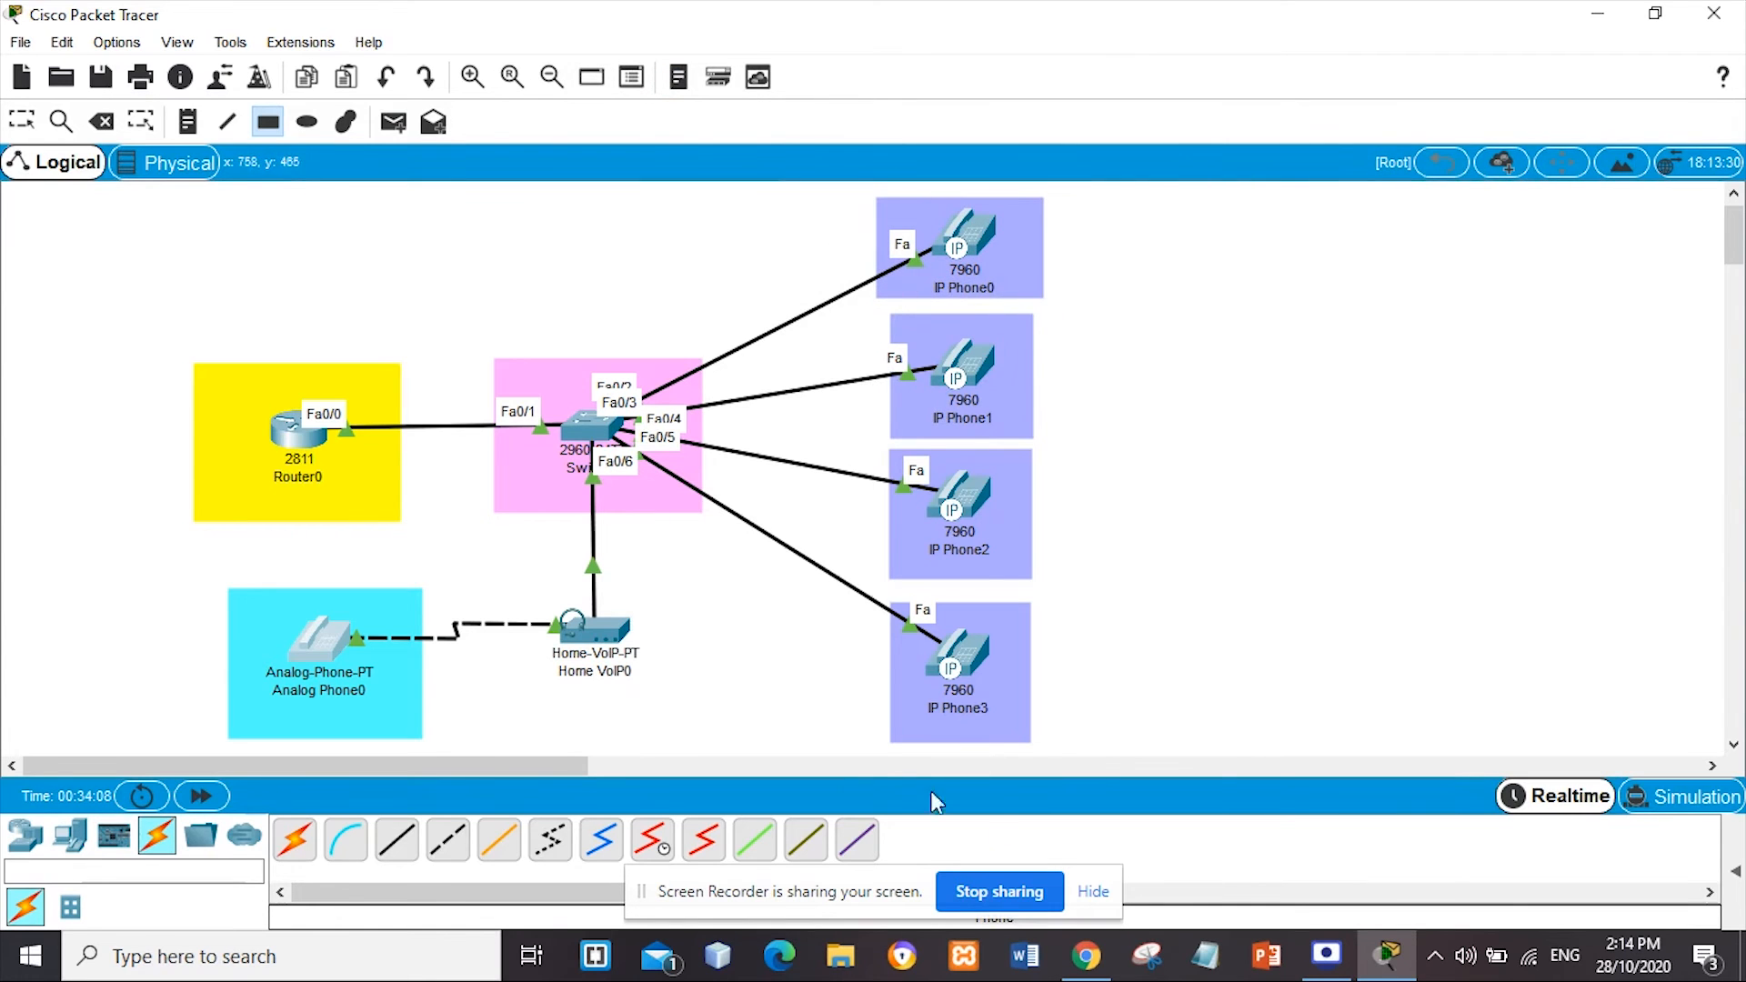
Set the fill colour to light green #aaff7f and draw a rectangle around Home VoIP0
click(268, 121)
click(978, 202)
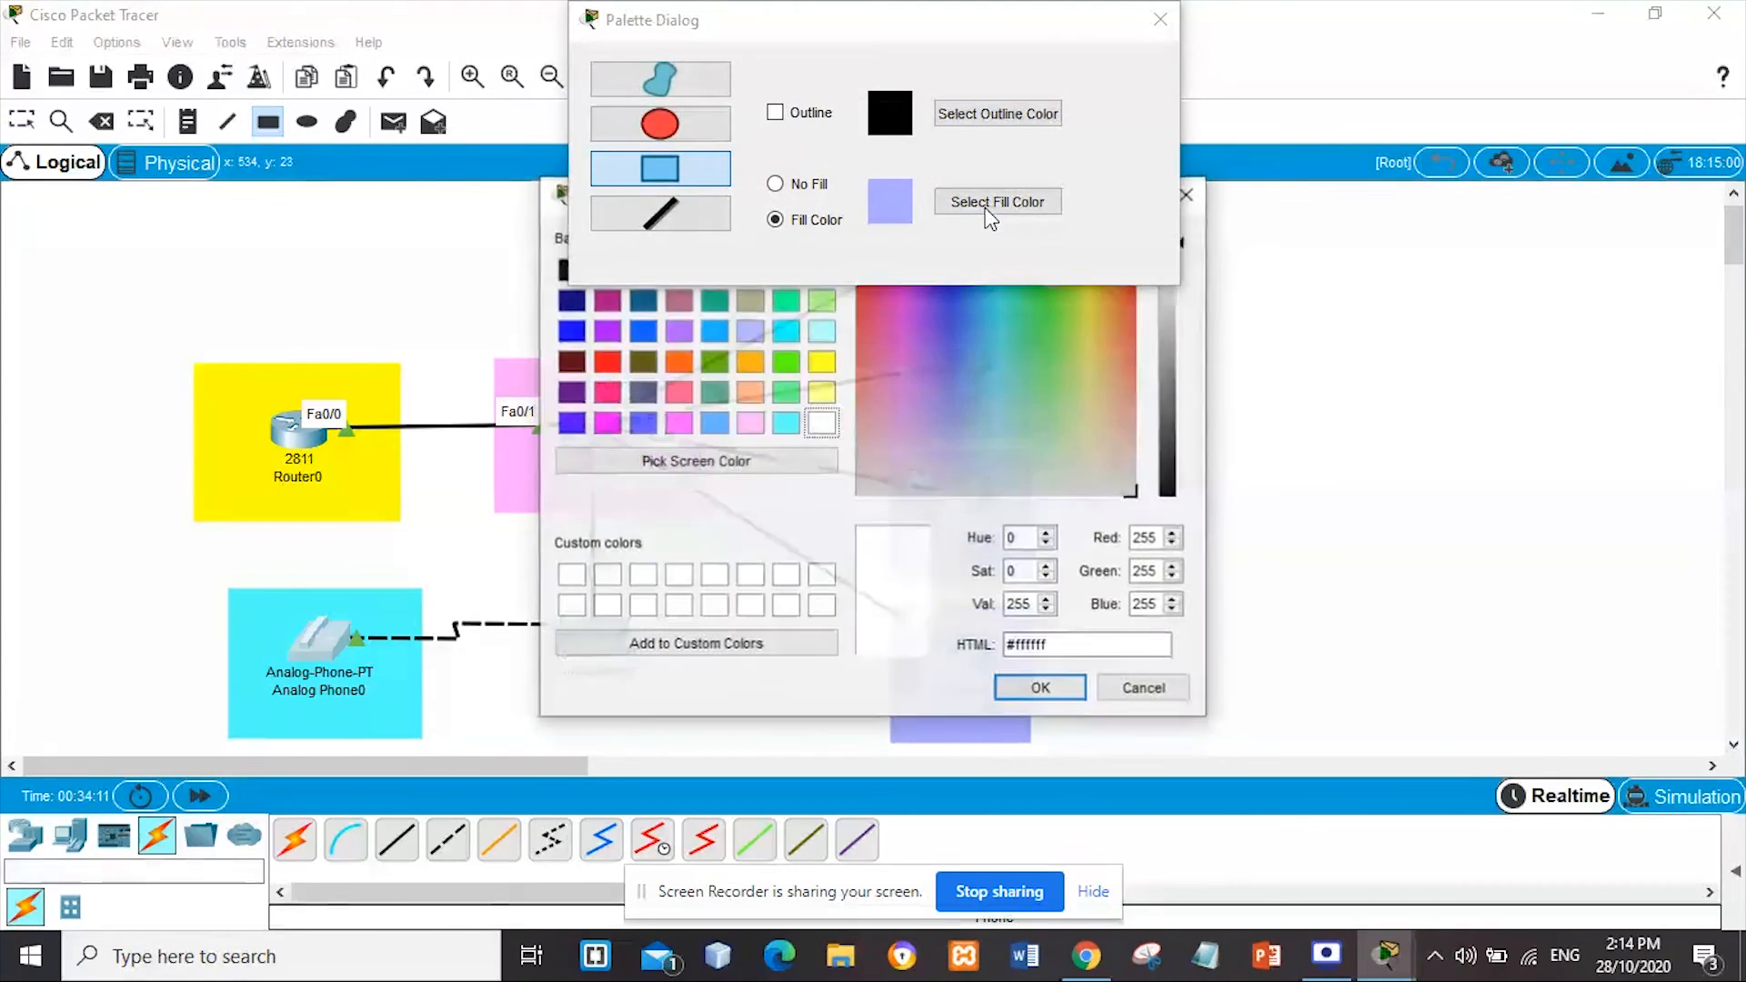
click(819, 303)
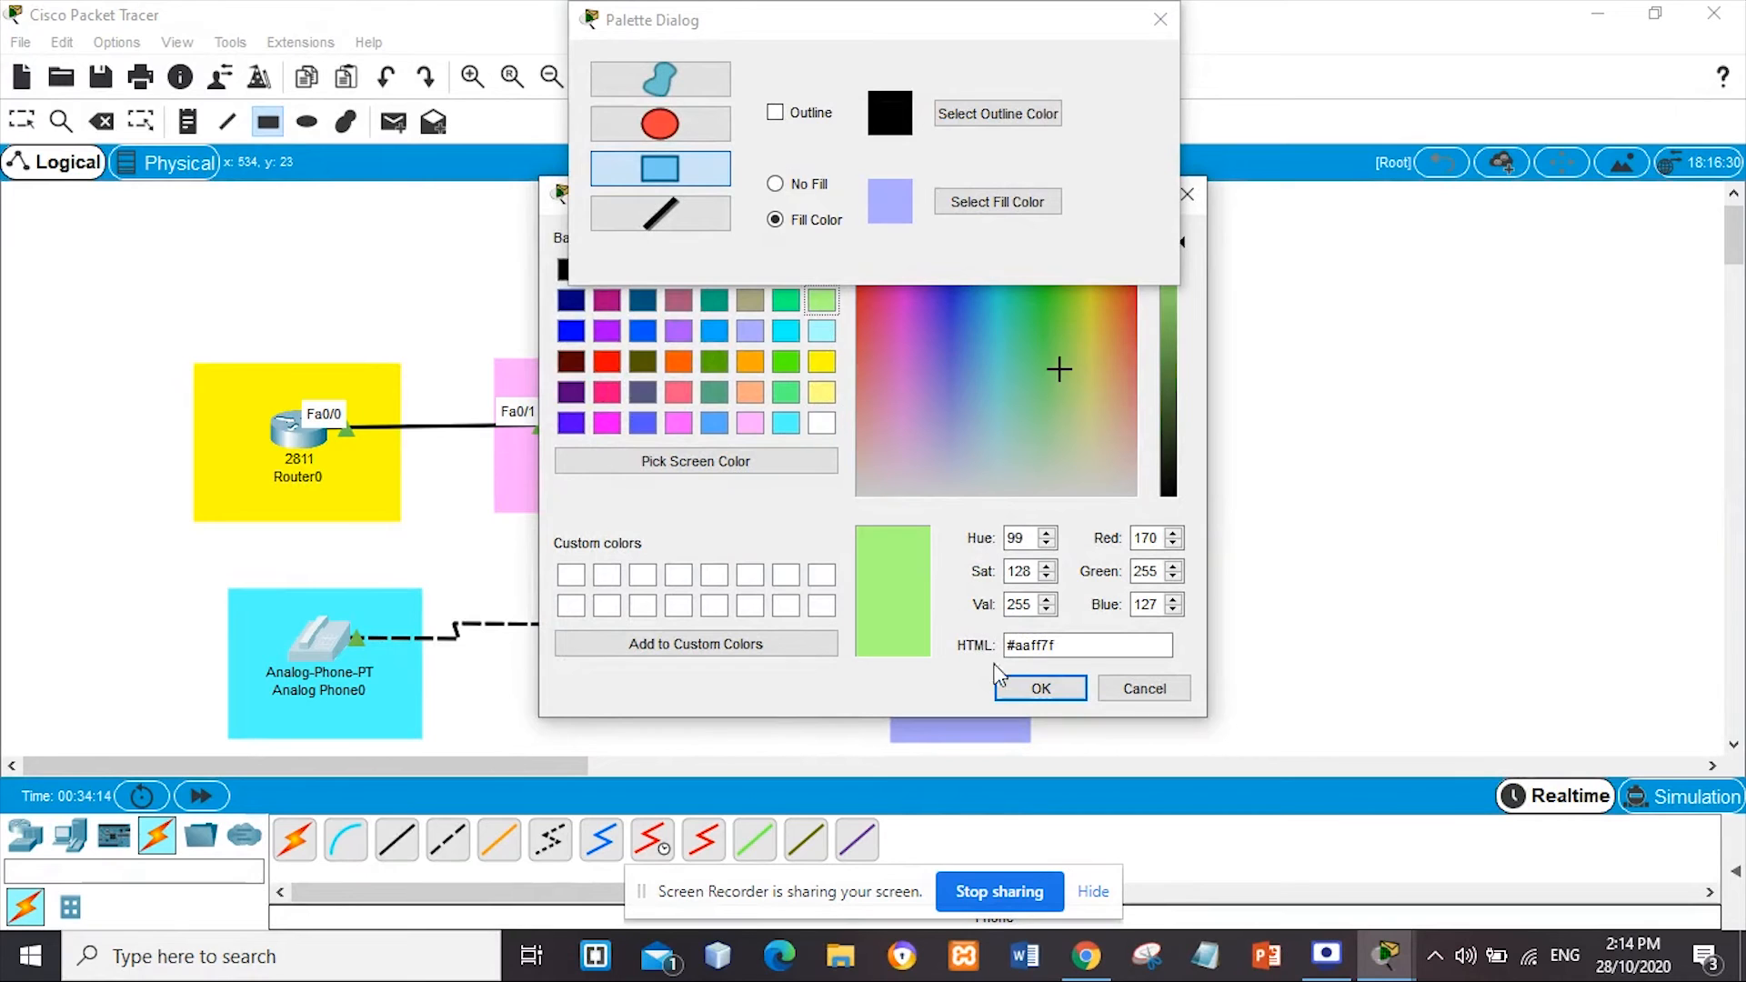
click(1040, 689)
mouse_move(504, 582)
mouse_down()
mouse_move(721, 721)
mouse_move(695, 715)
mouse_up()
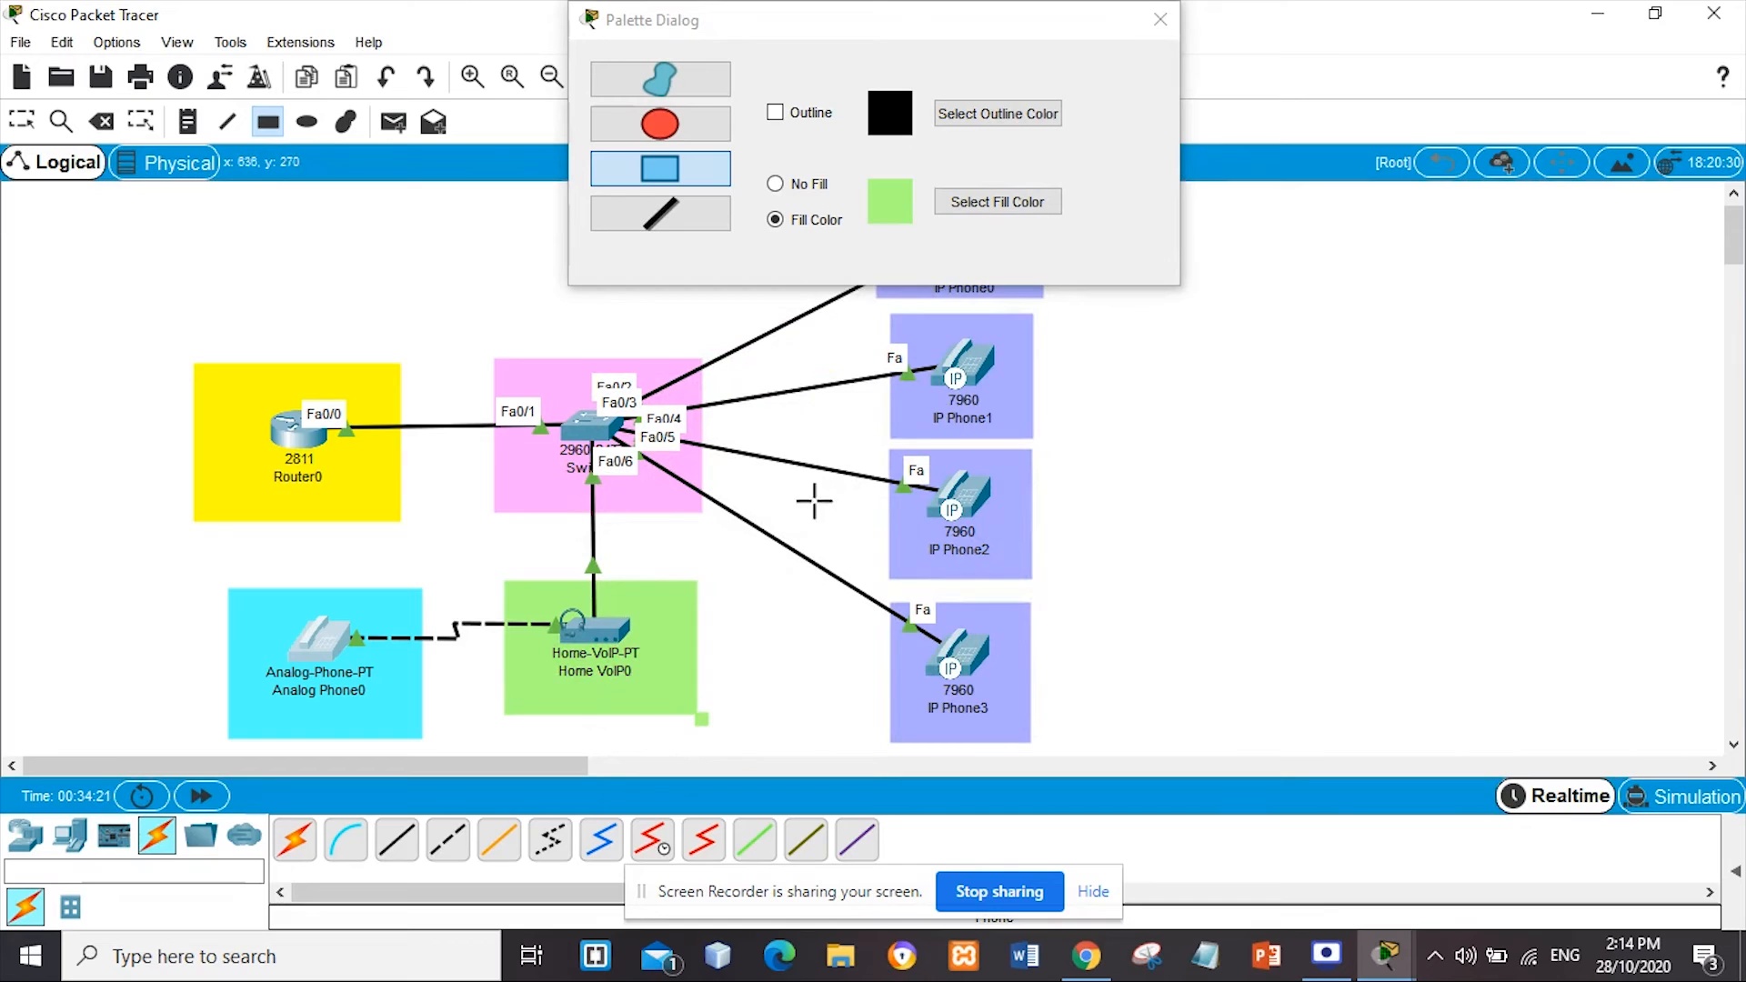
Close the drawing palette and delete the small stray green rectangle beside the Home VoIP0 box
click(1161, 20)
click(113, 123)
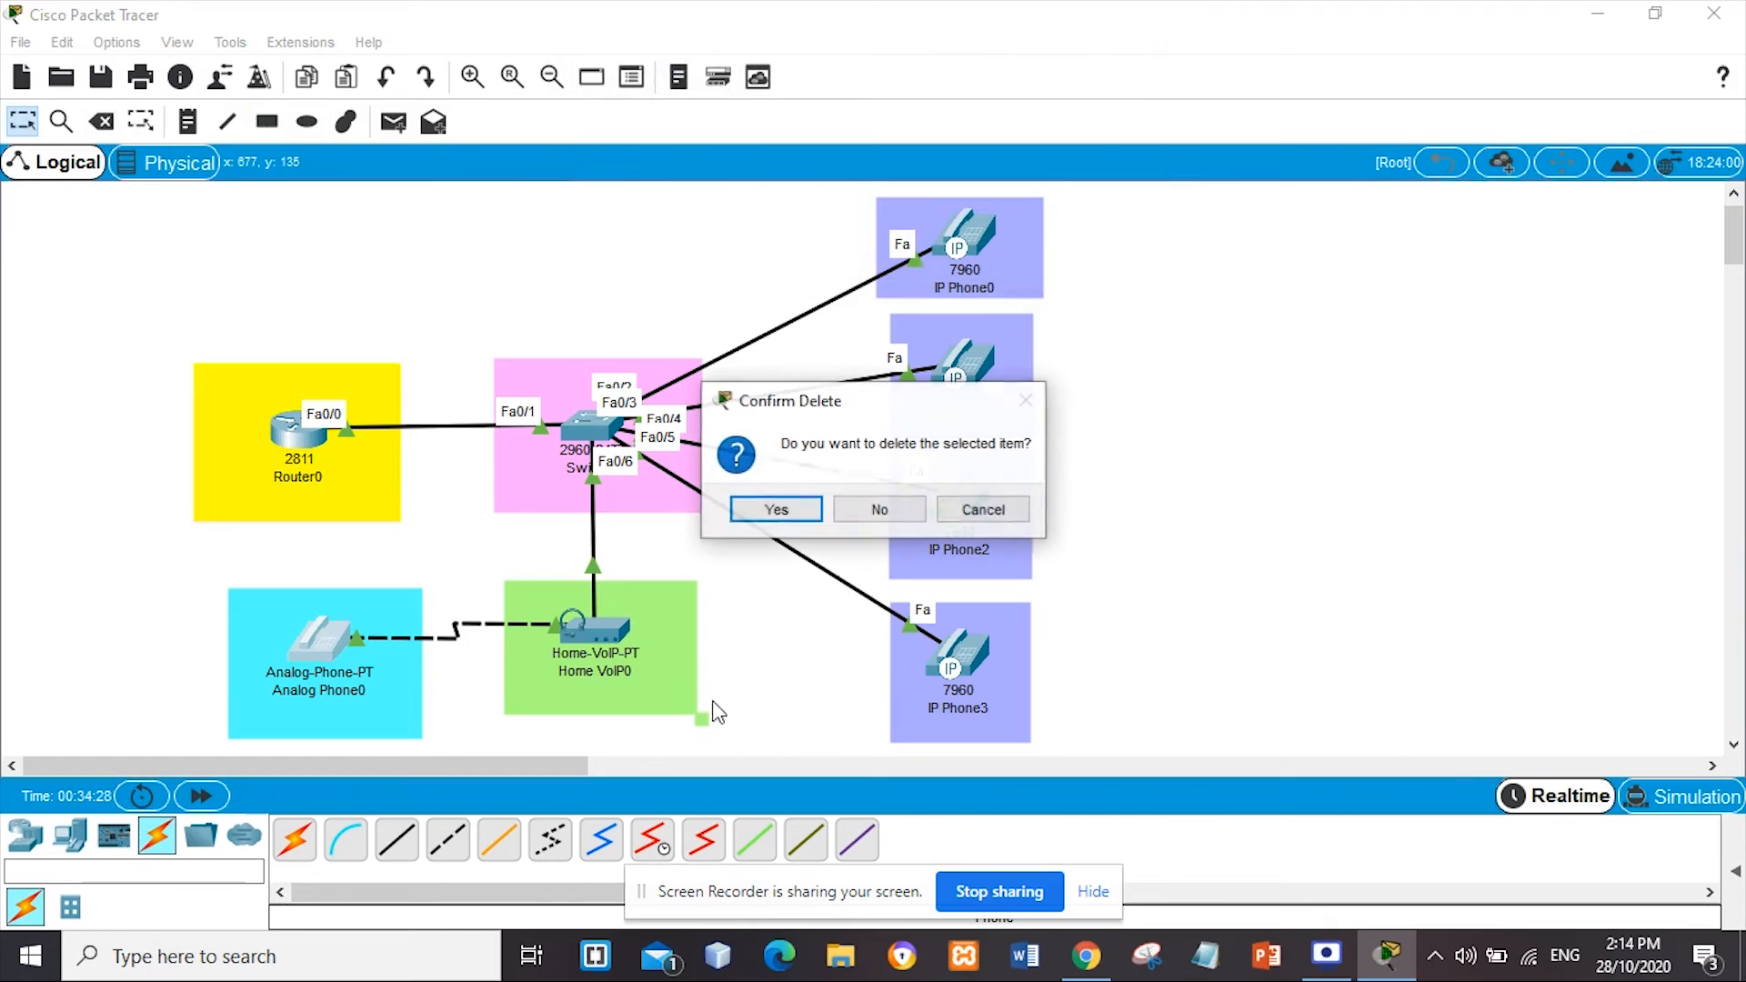
click(779, 506)
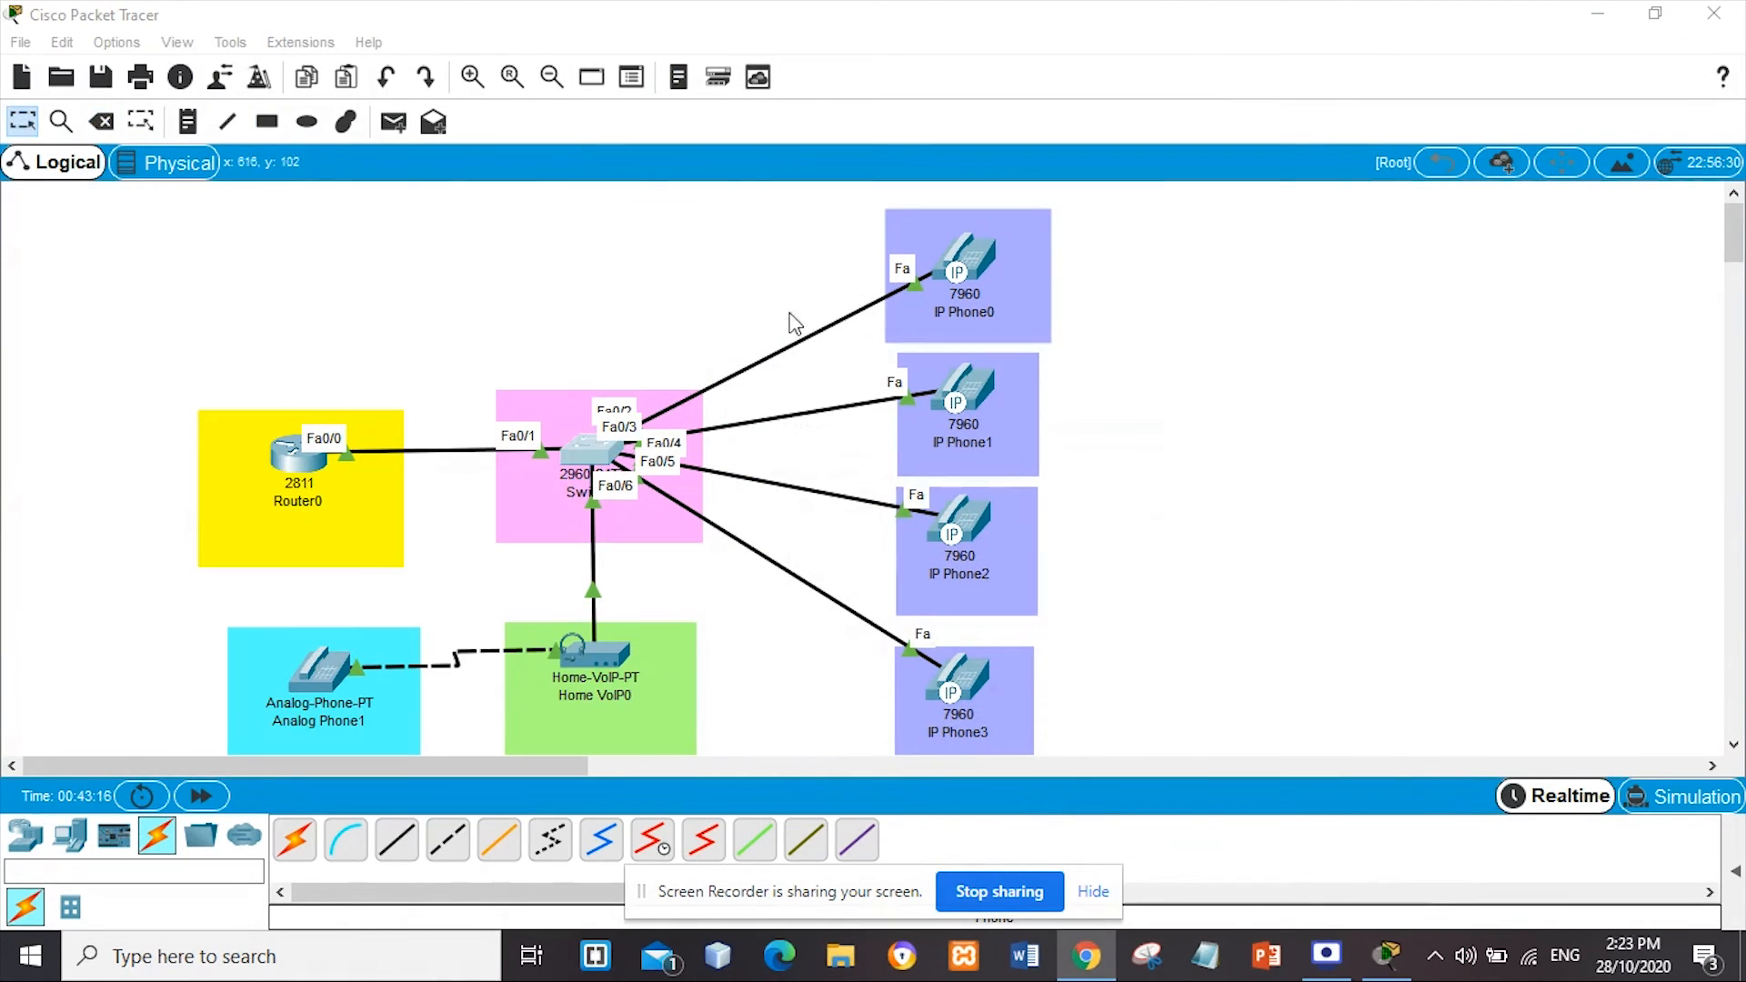
Add a two-line note under Router0 reading "IP: 192.168.70.1" and "GATEWAY: 255.255.255.0"
click(187, 121)
click(222, 534)
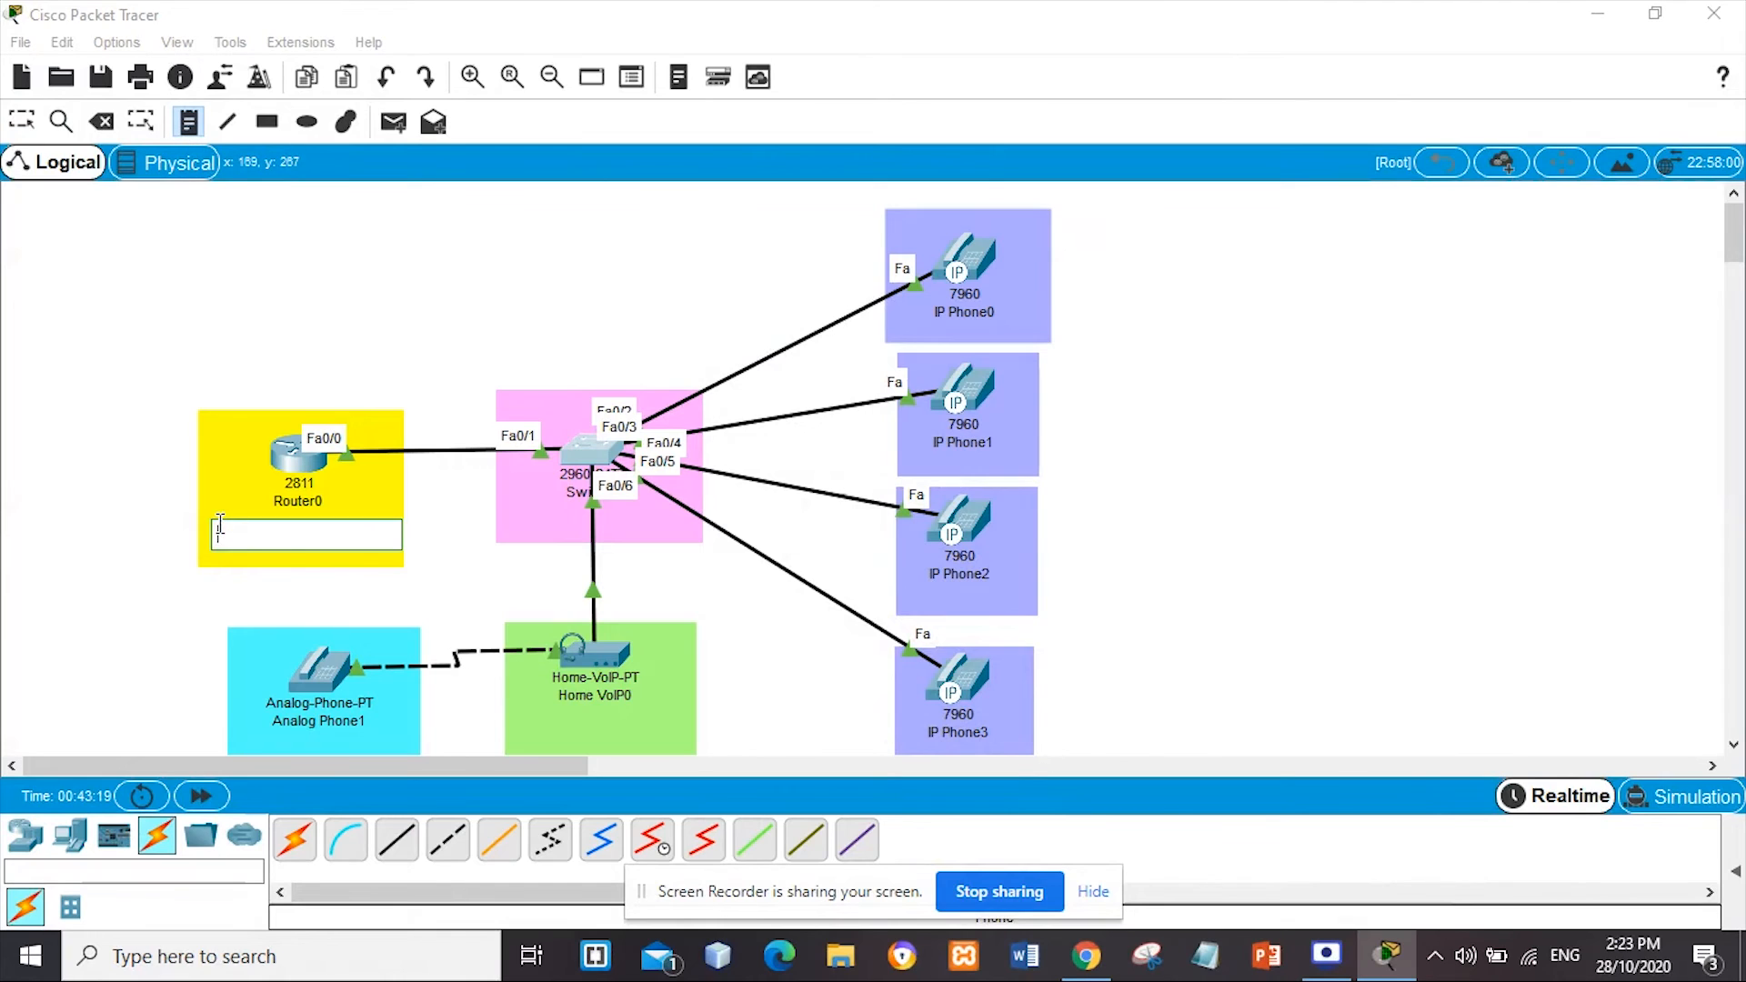
text(IP)
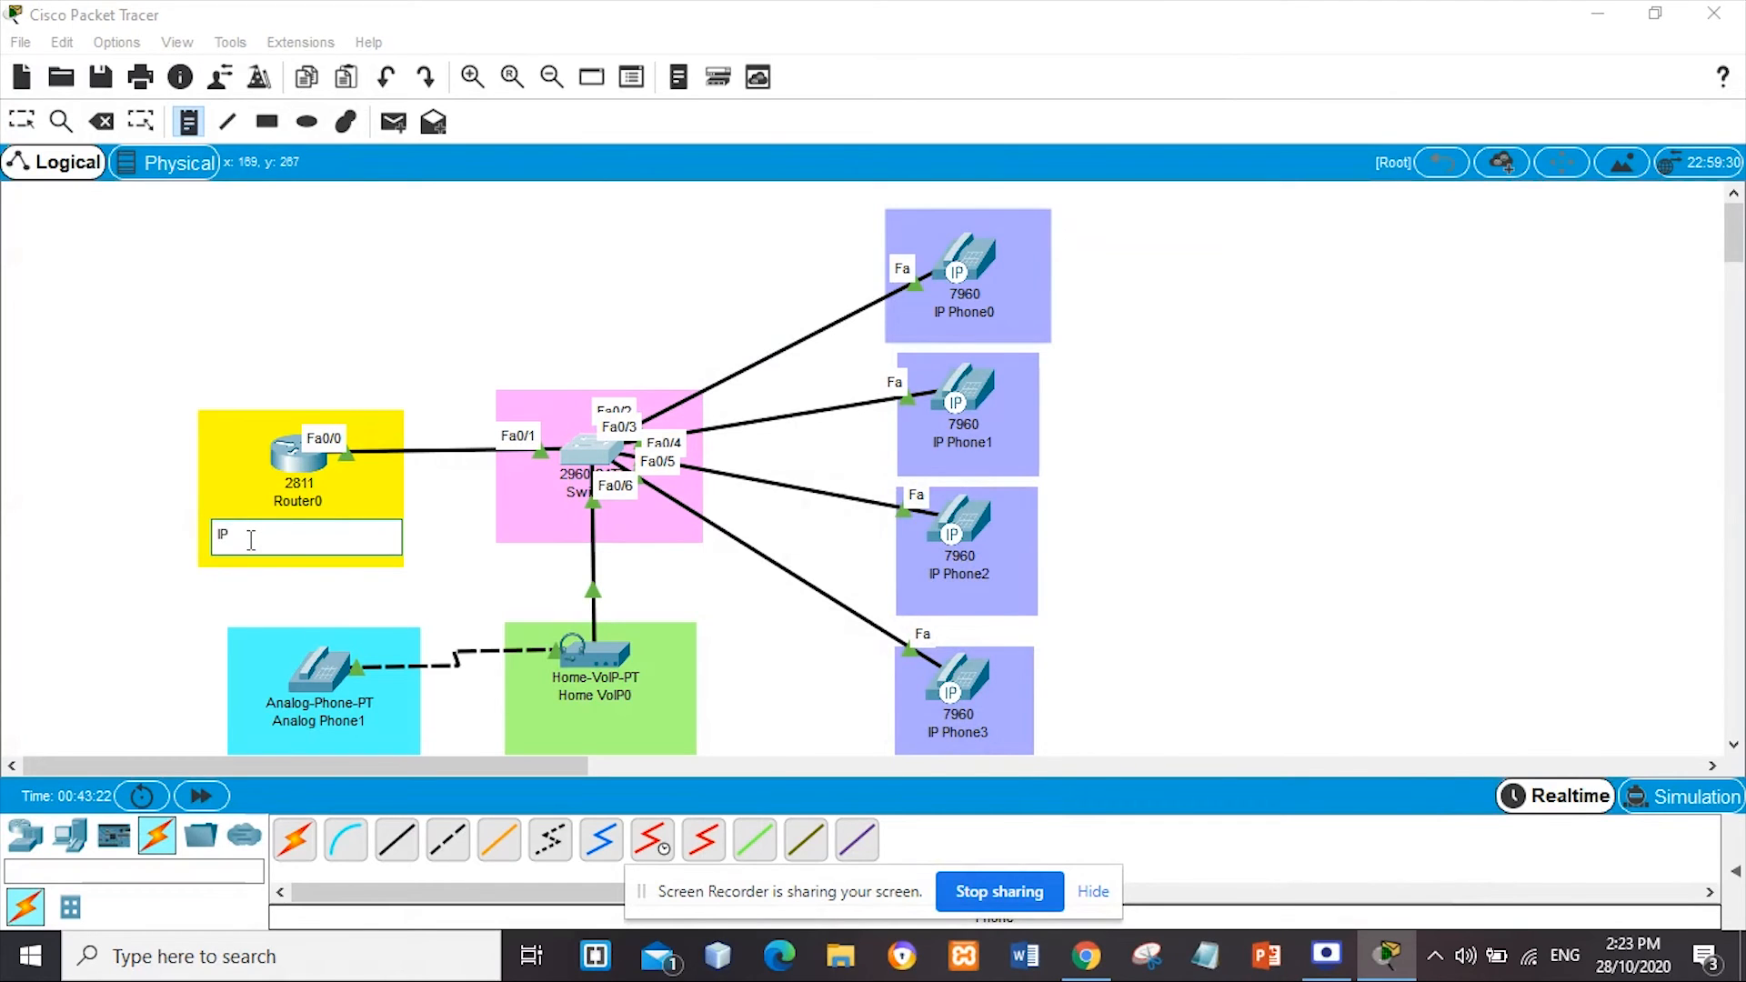
text(: 192.168.70.1)
key(Return)
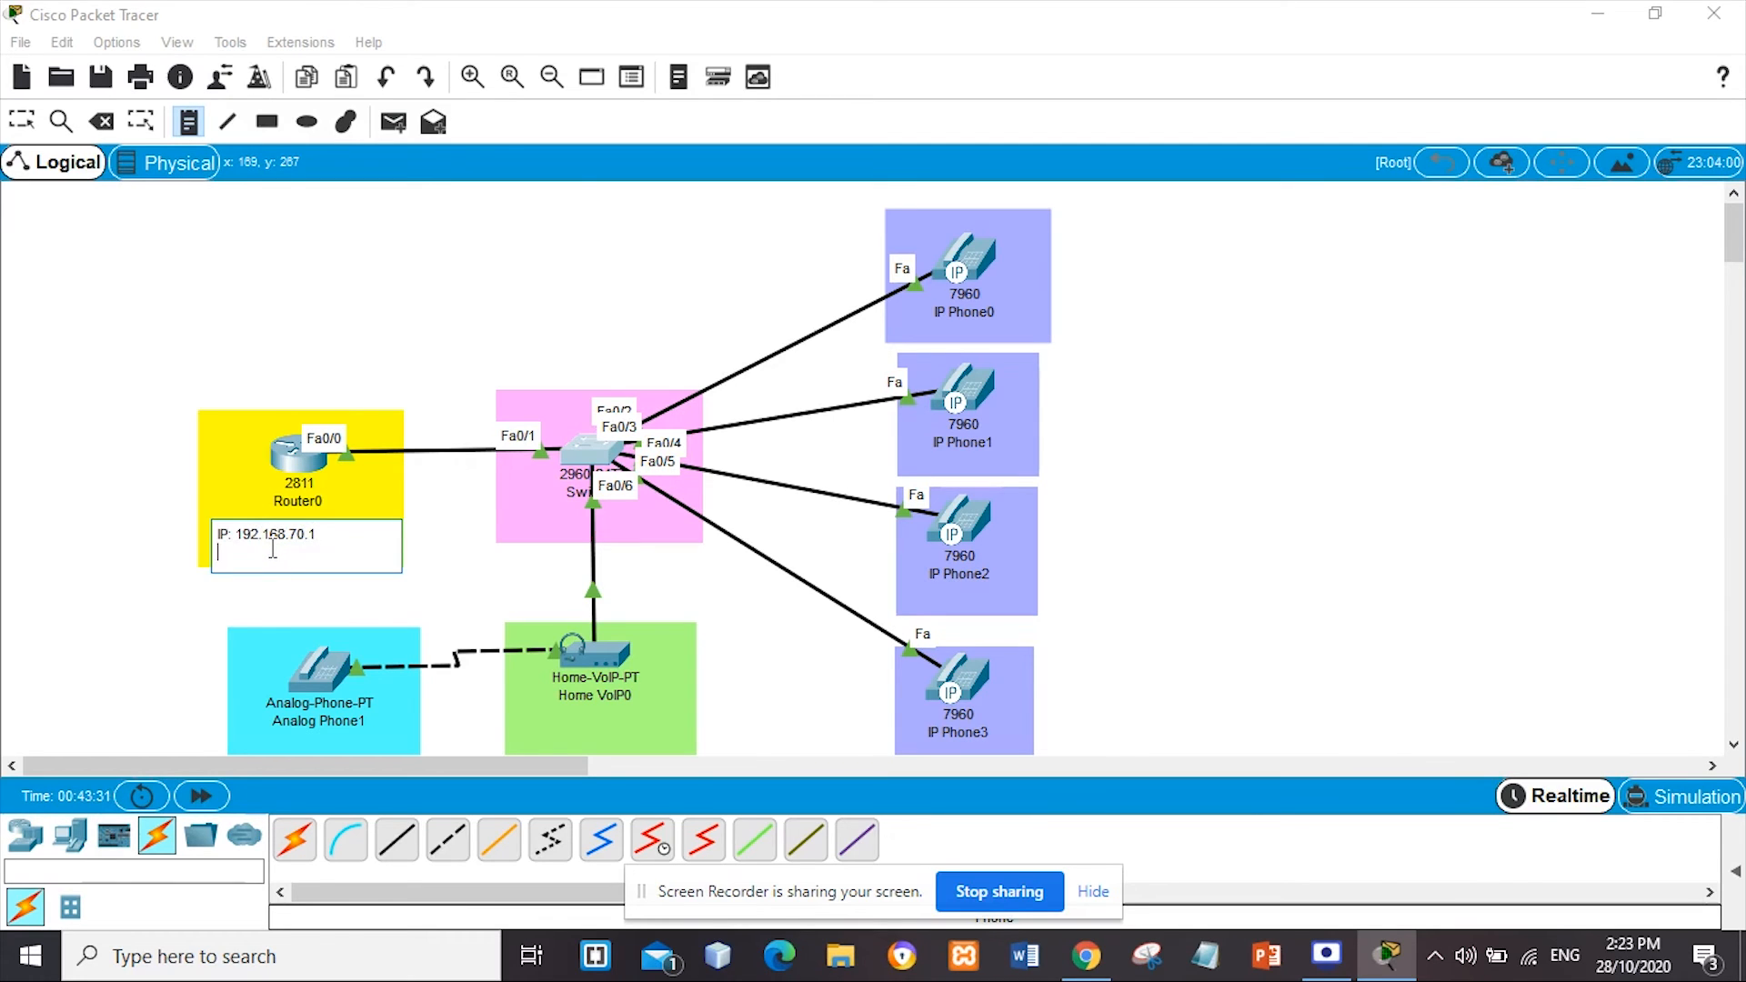
text(GATEWAY: 255)
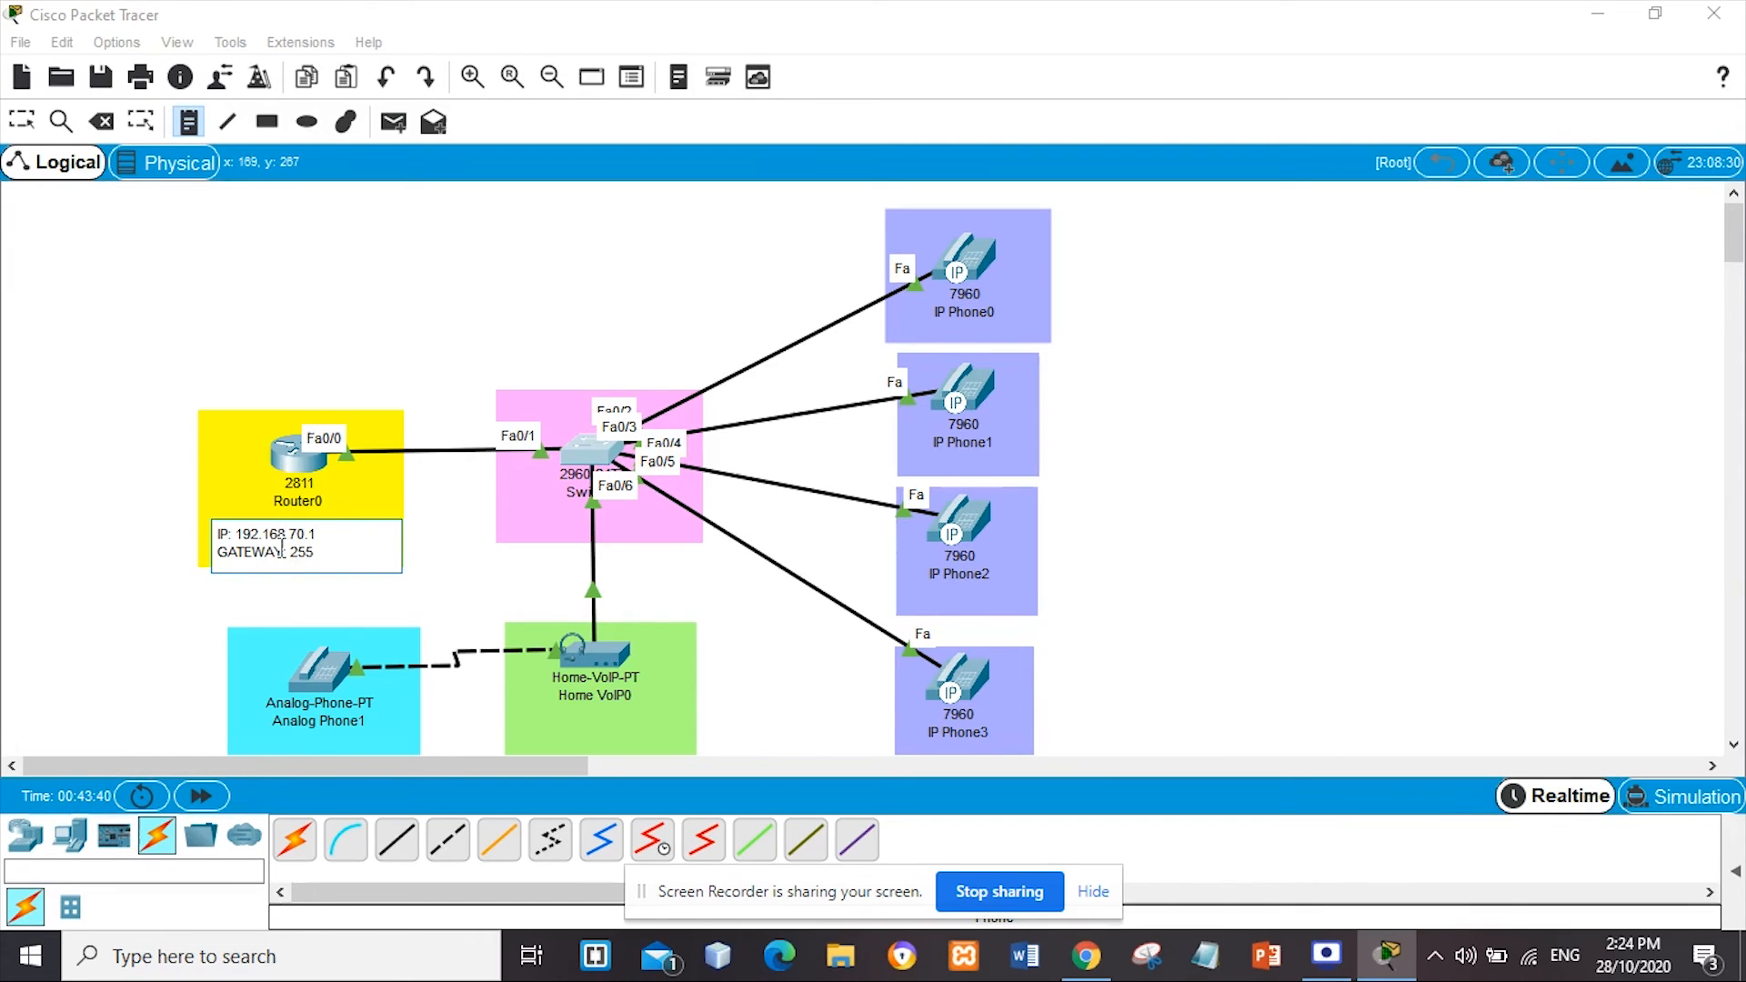
text(.255.255.0)
key(Escape)
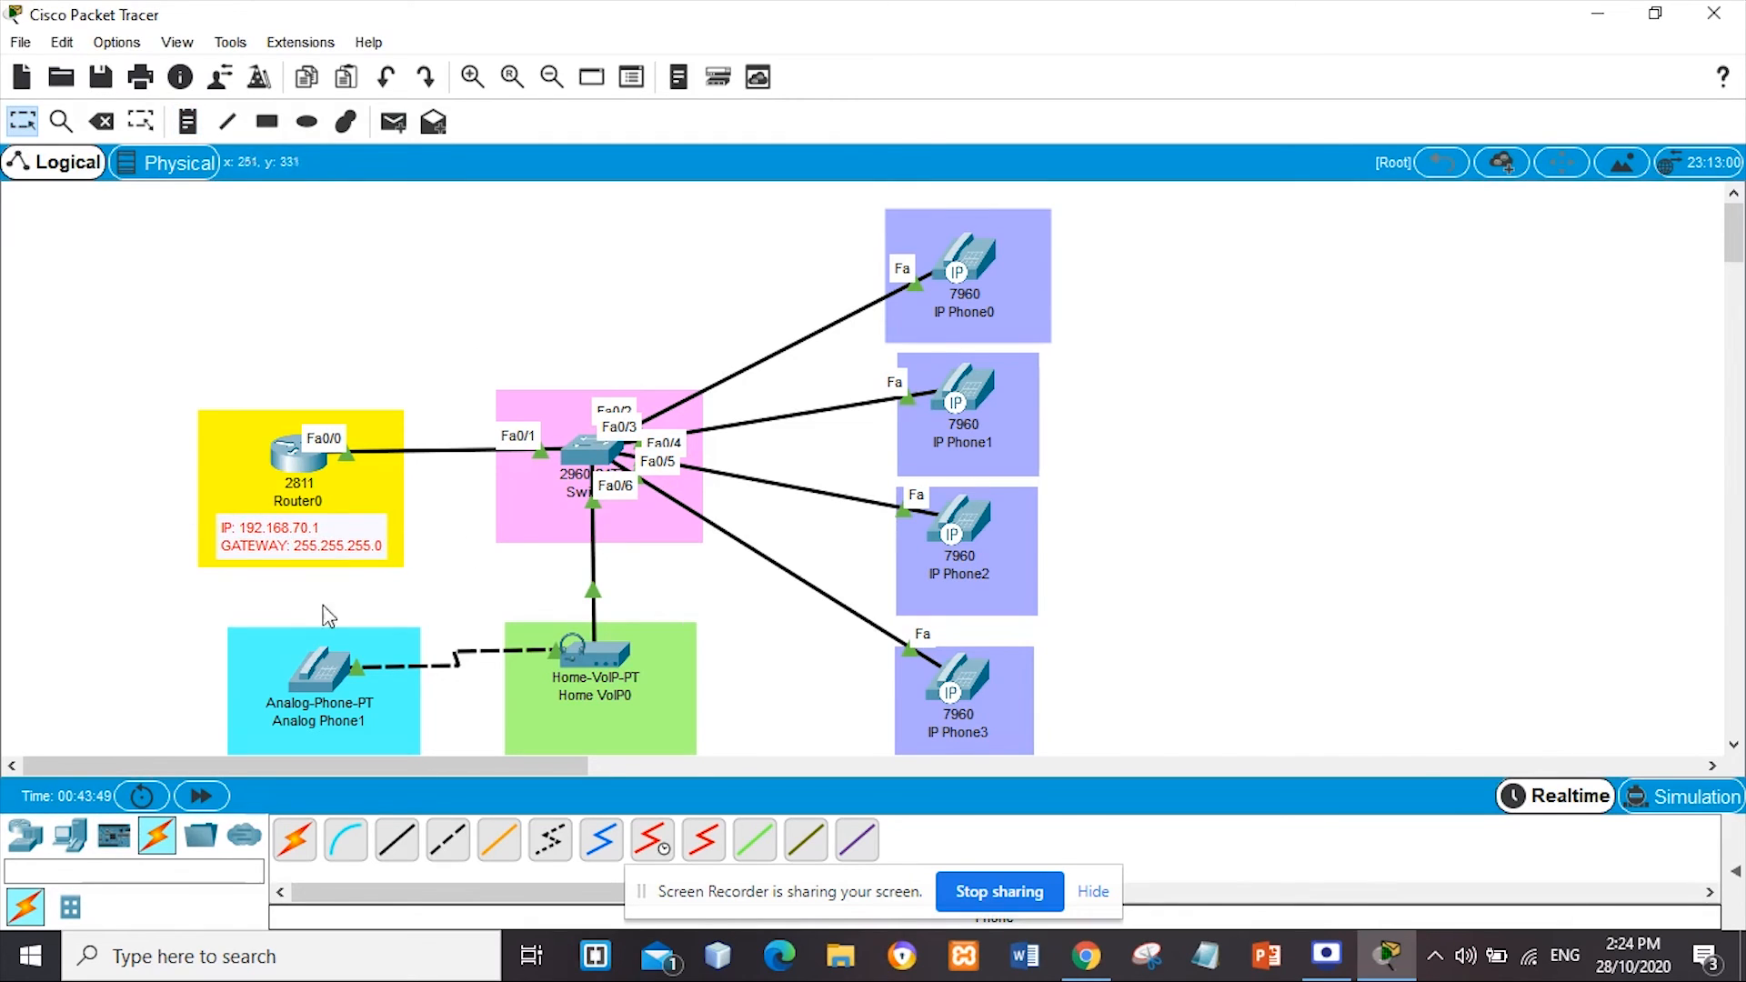
Add the note "LINE NUMBER: 77006" under Analog Phone1 and position it inside the cyan rectangle
scroll(612, 562, down, 2)
key(n)
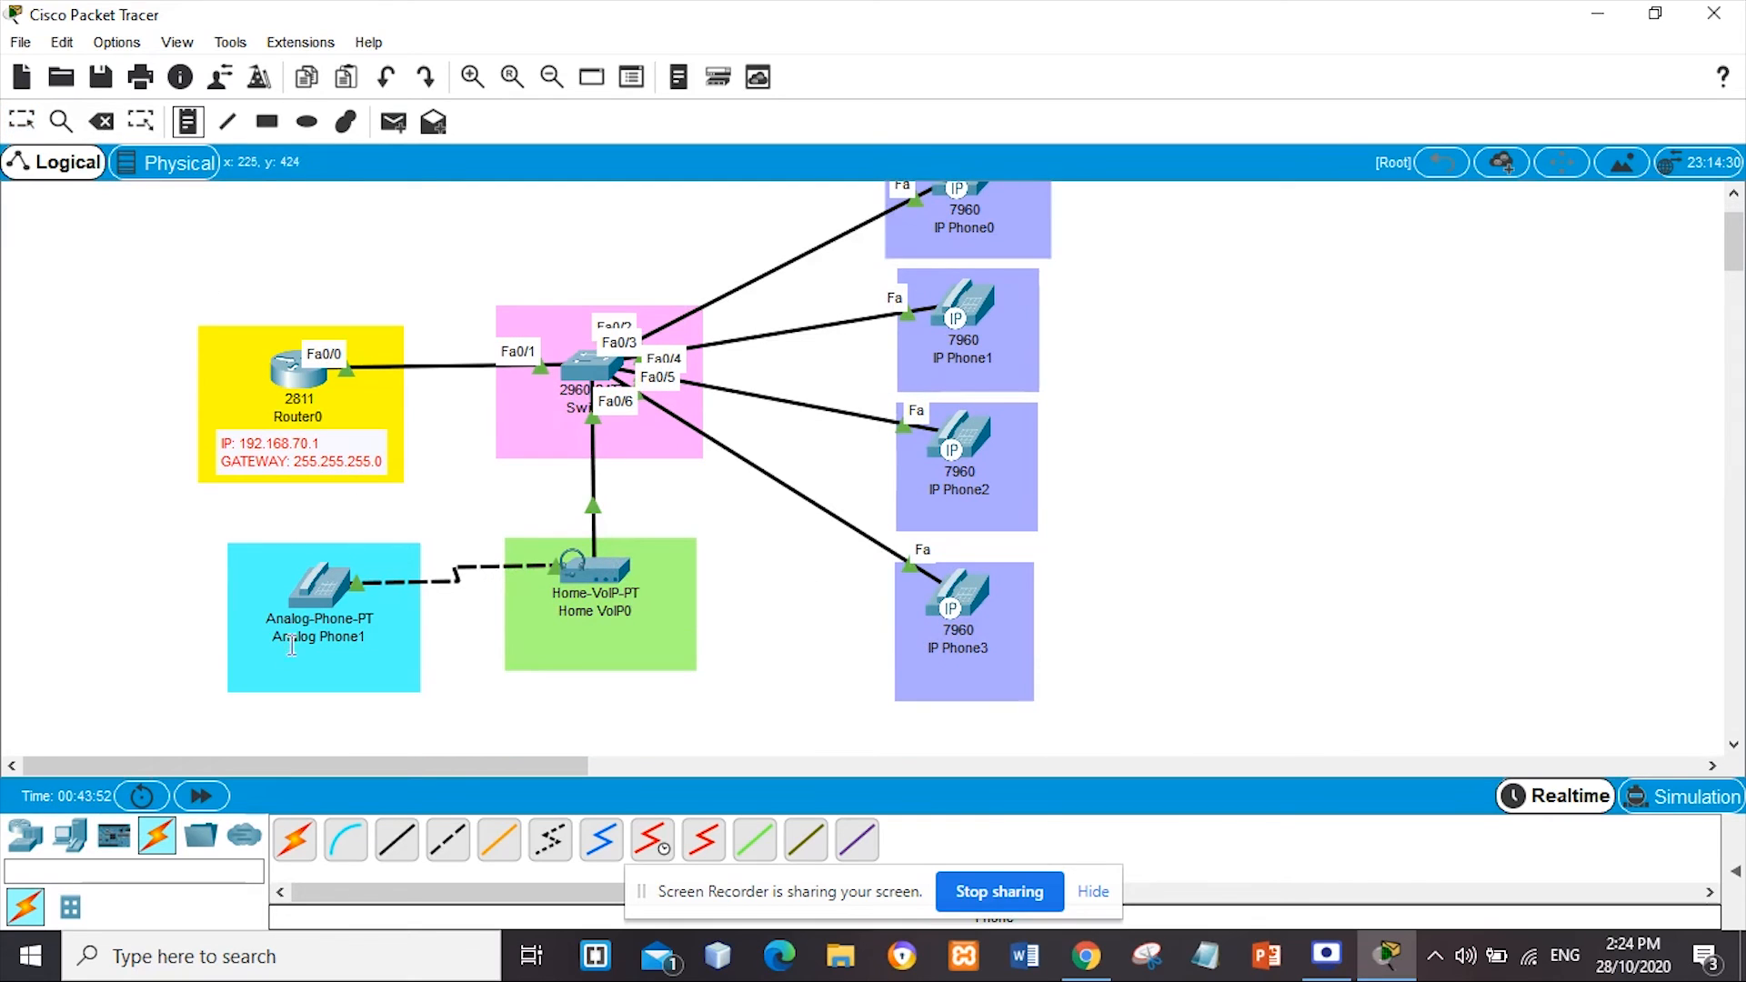
click(264, 670)
text(4)
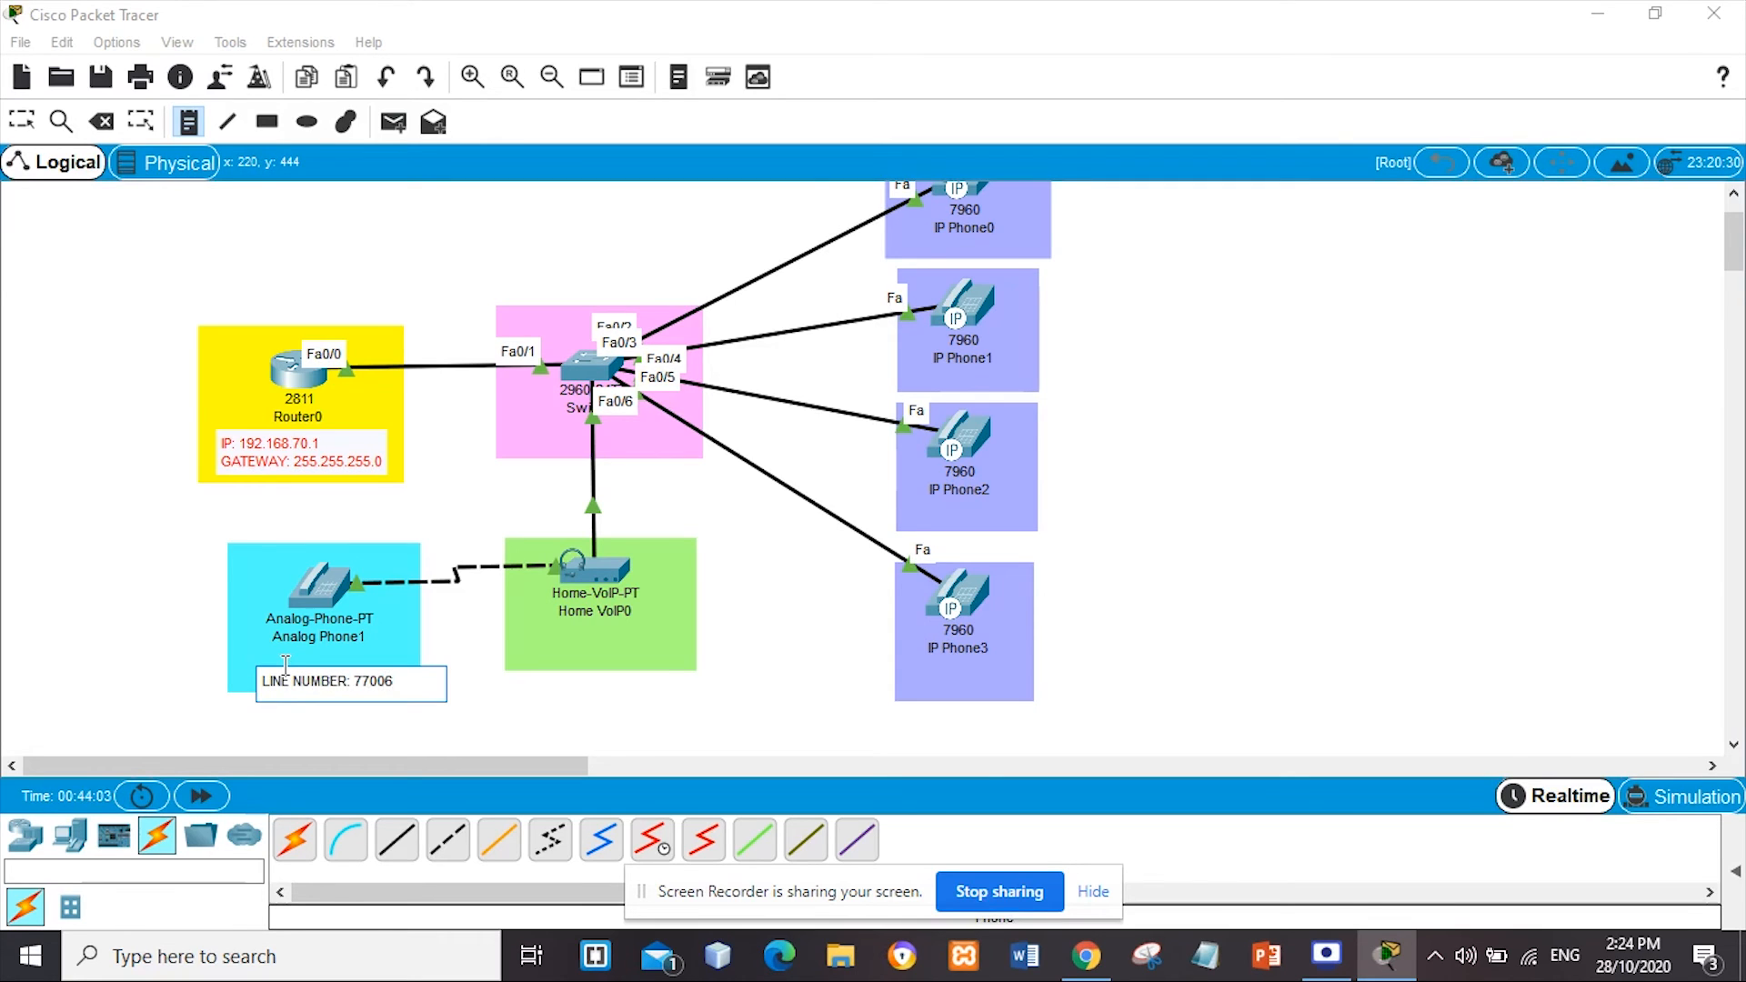
click(22, 121)
drag(322, 670, 331, 675)
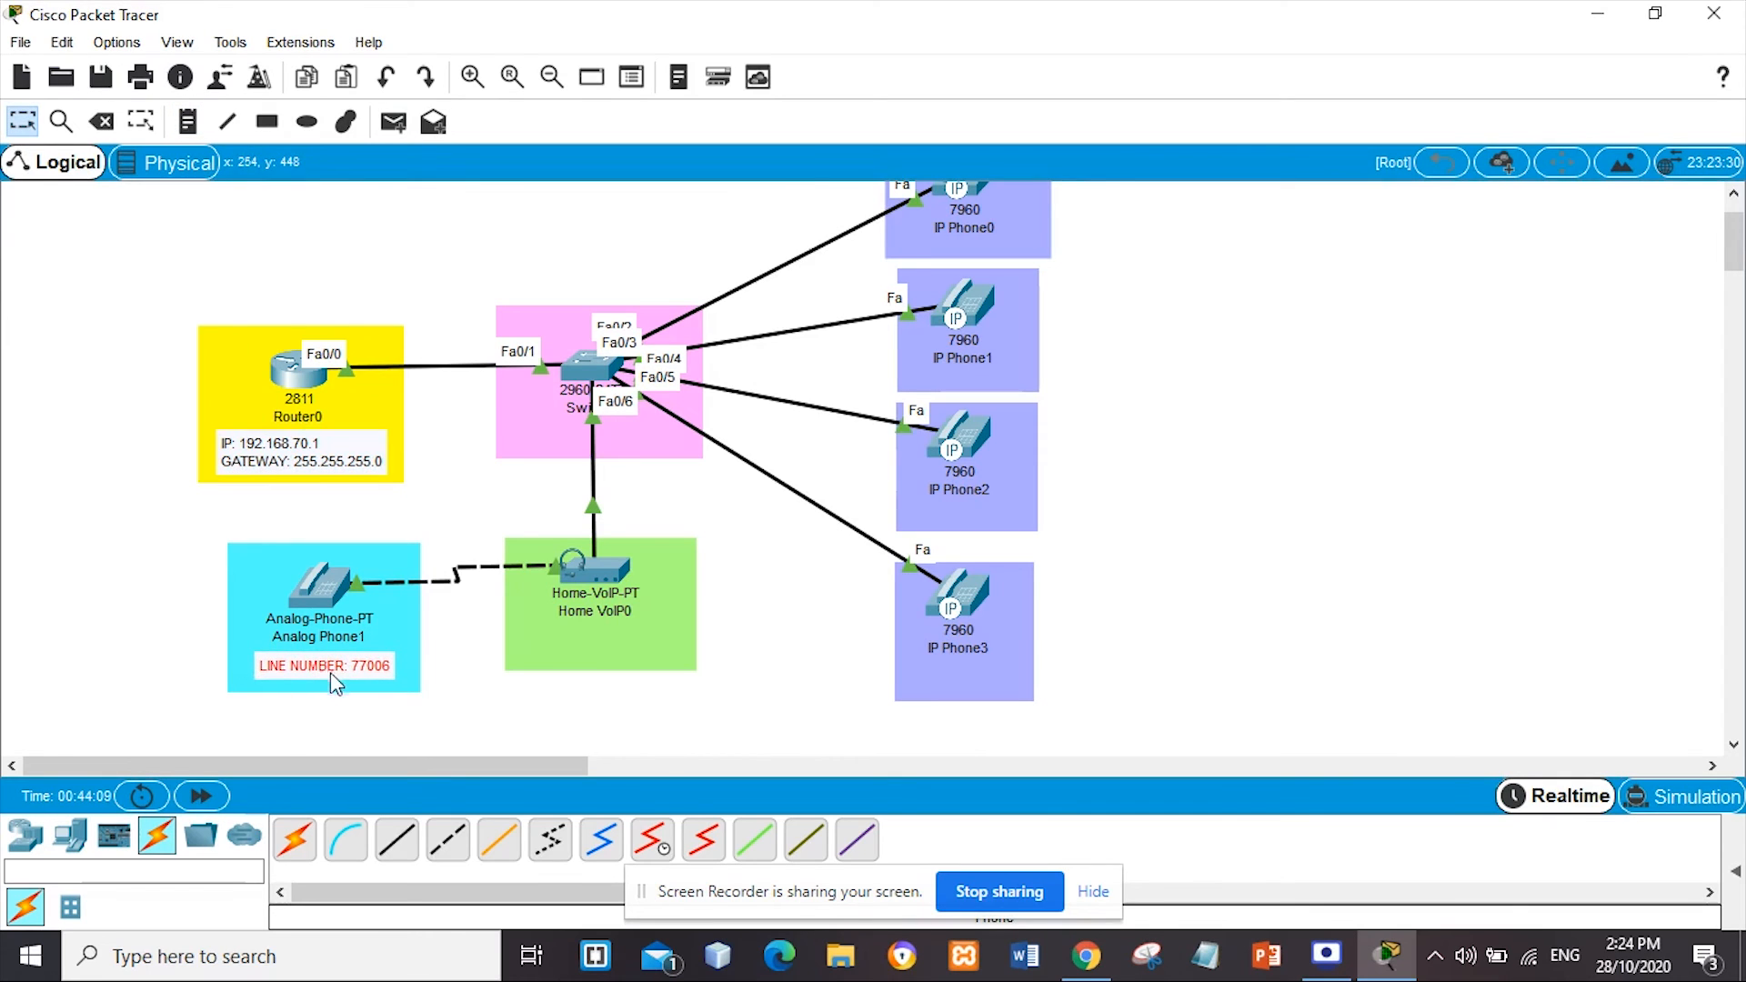
Add the note "IP: 192.168.70.1" under Home VoIP0 and centre it inside the green rectangle
click(187, 121)
click(565, 645)
text(L)
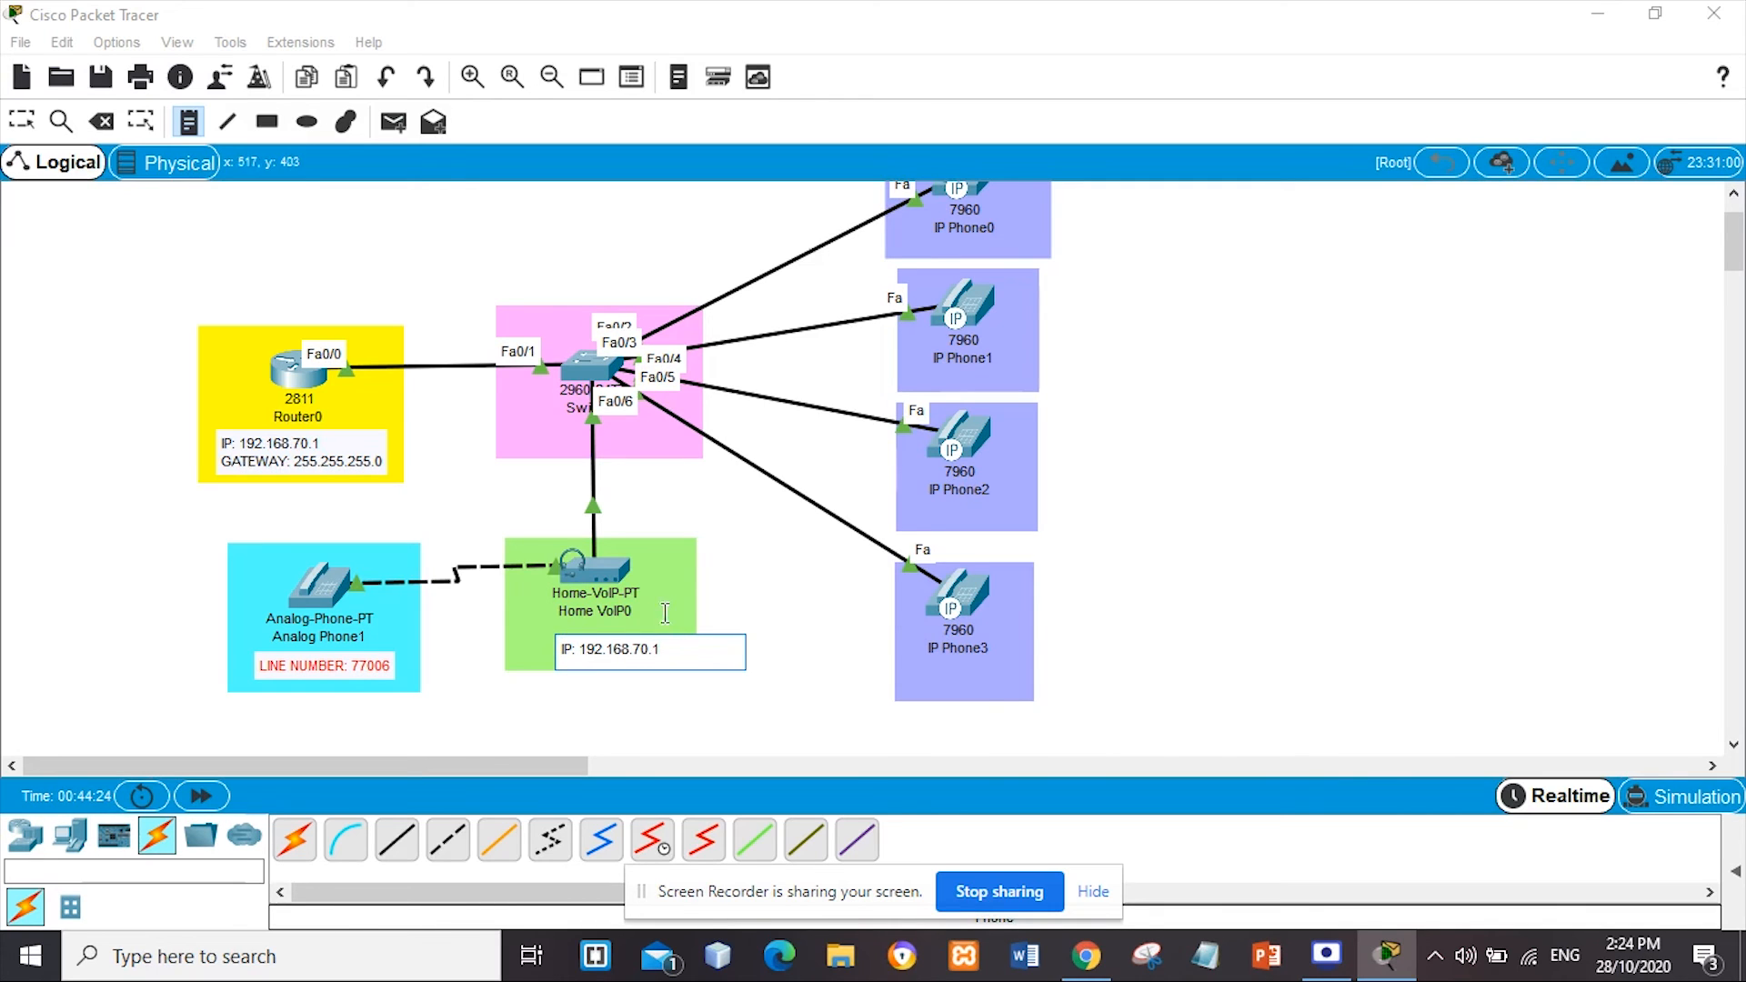
click(636, 684)
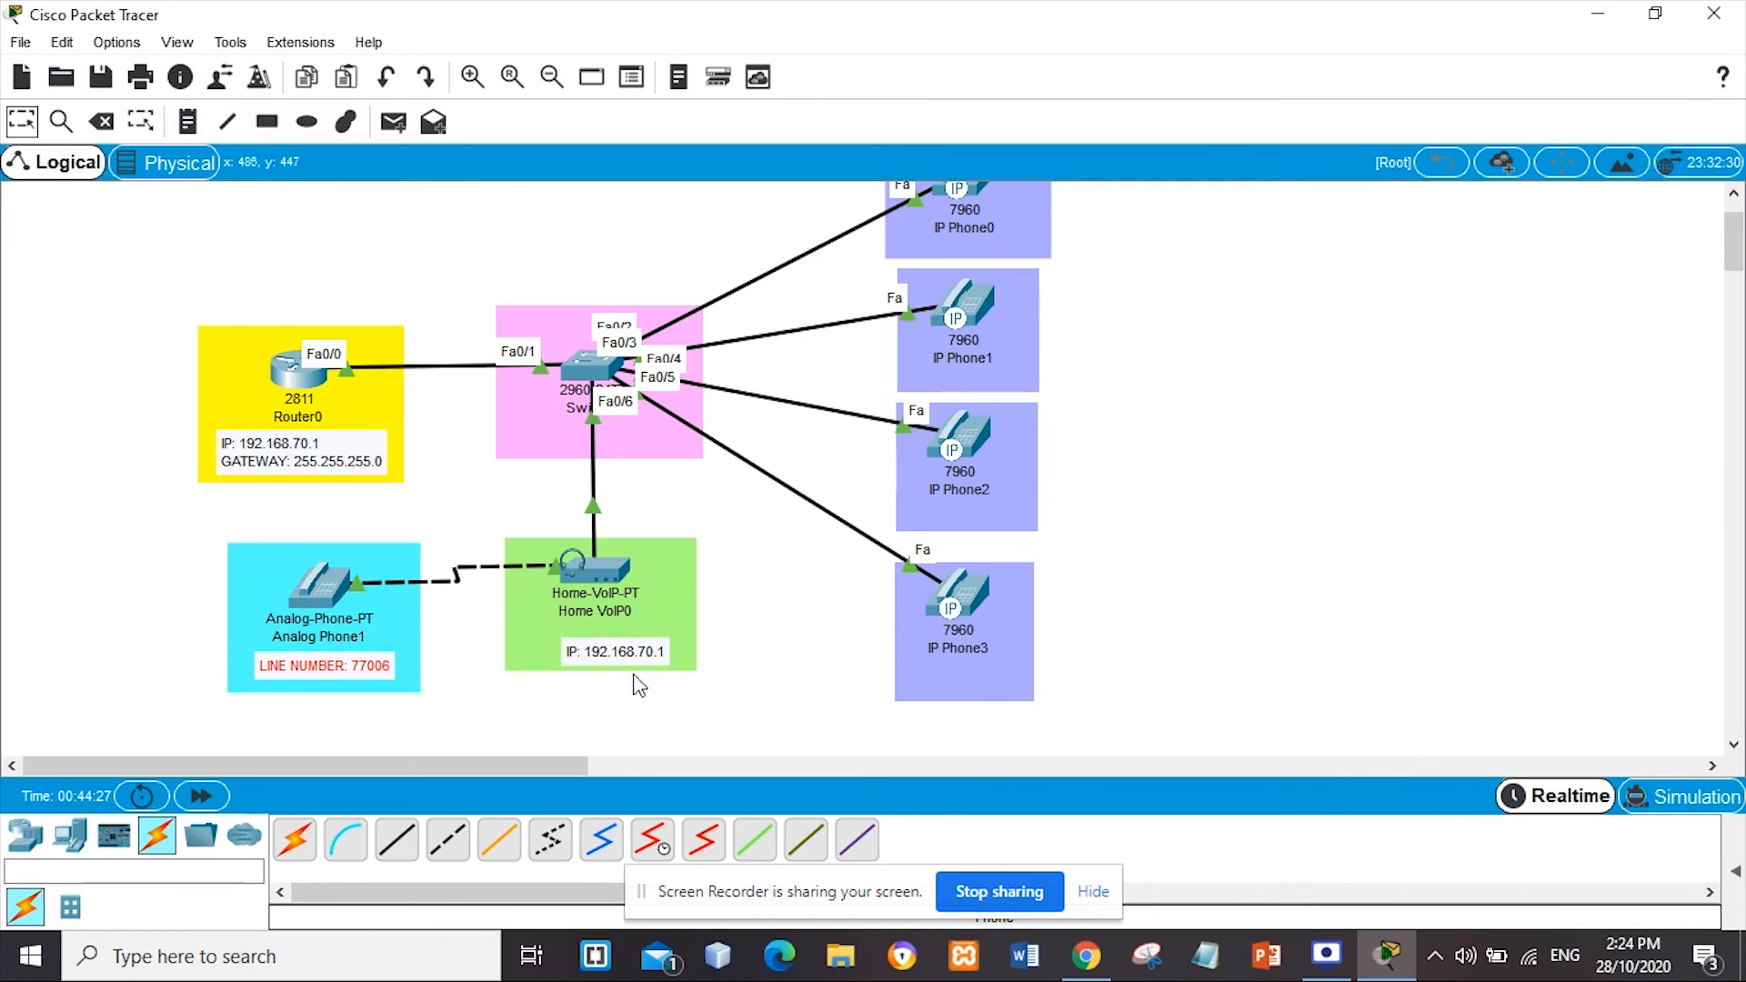
drag(634, 646, 615, 636)
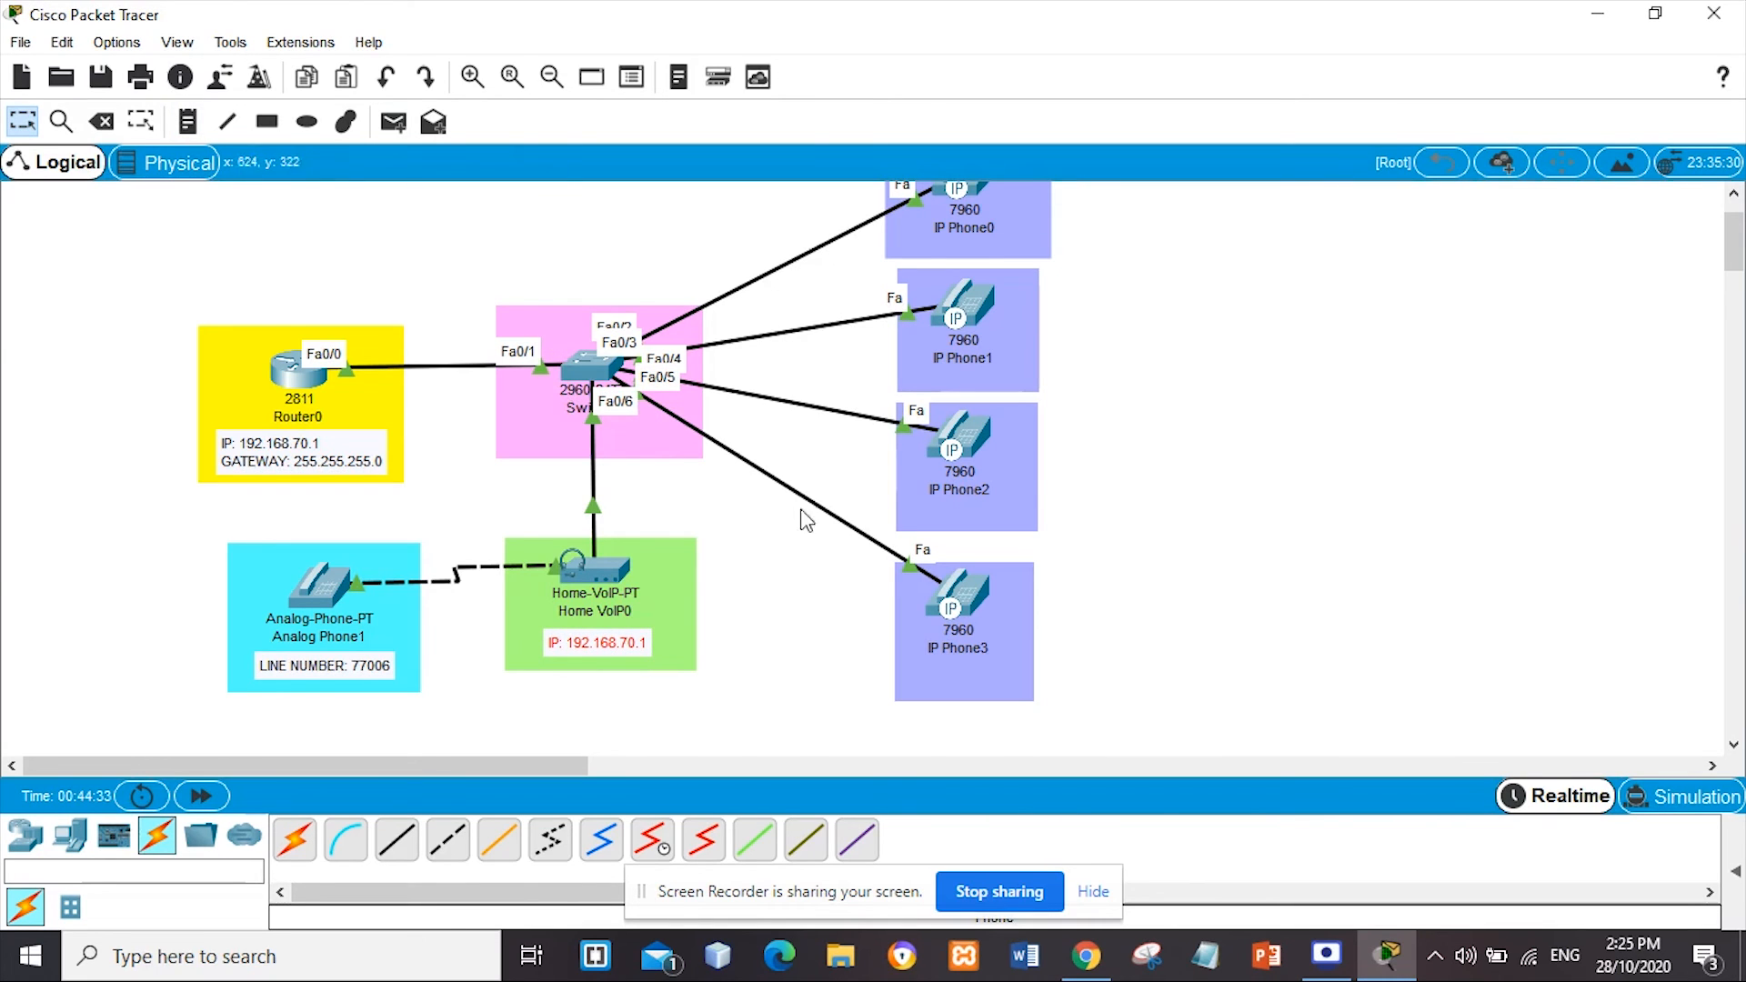
Add the note "LINE NO.: 77004" under IP Phone3 inside its purple rectangle
click(190, 127)
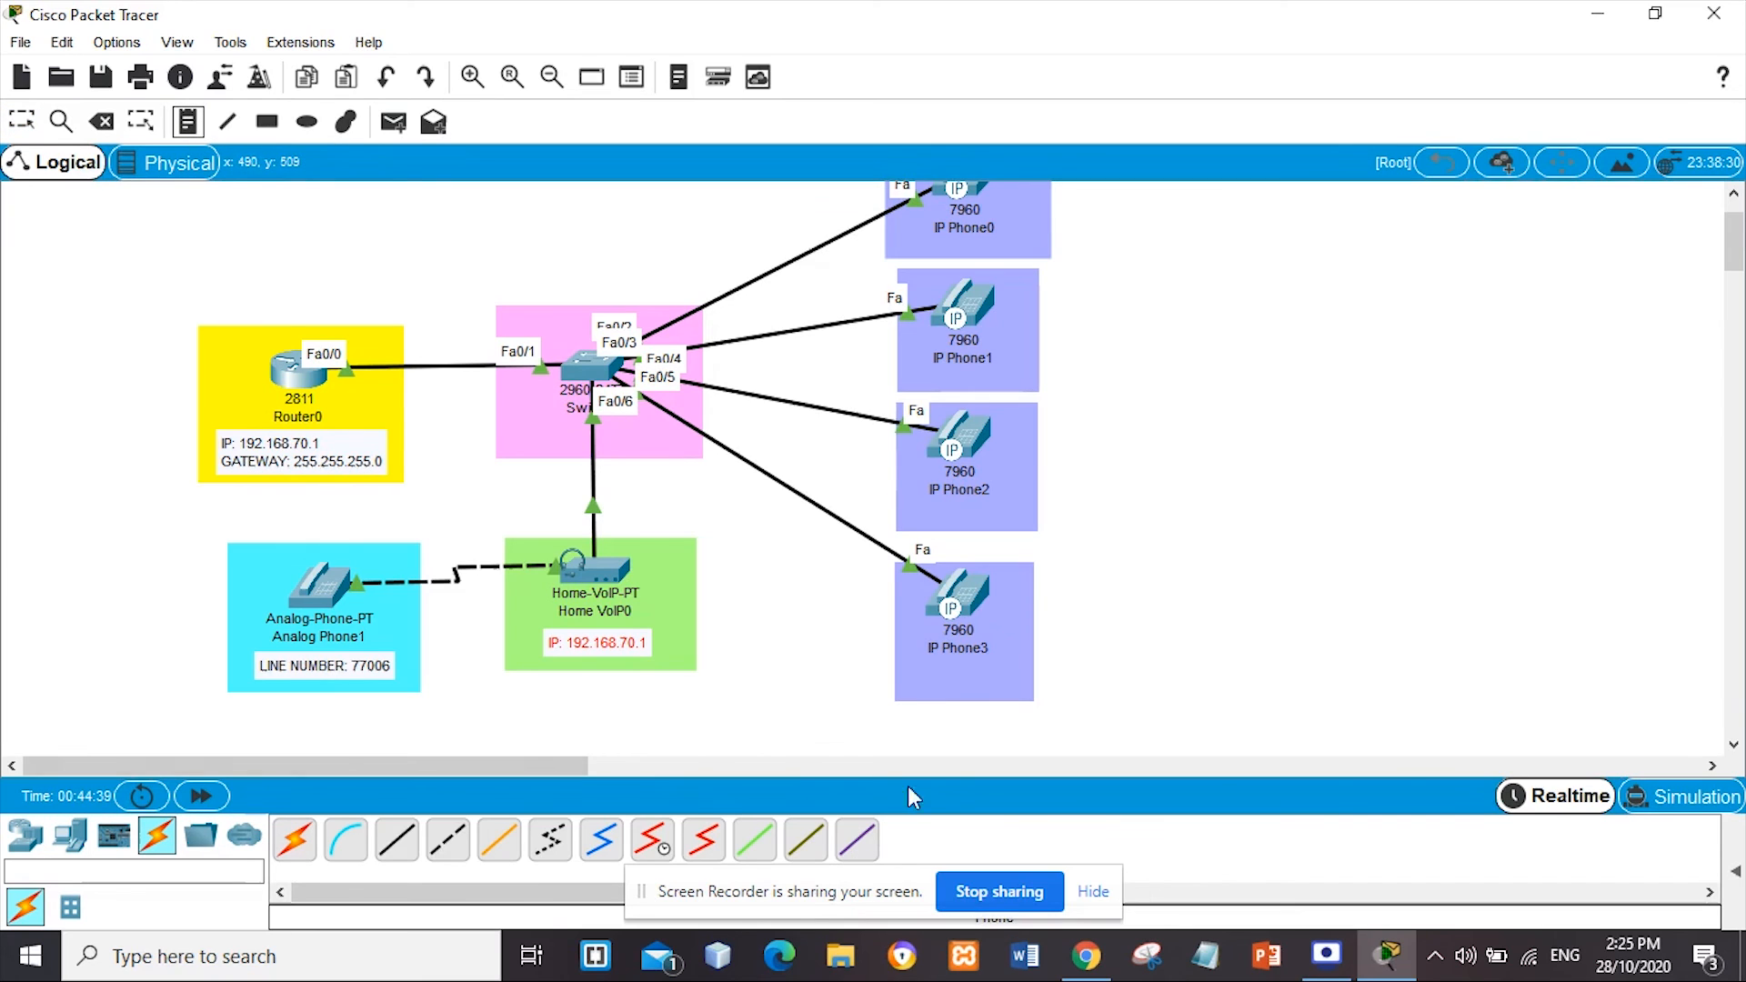
click(907, 678)
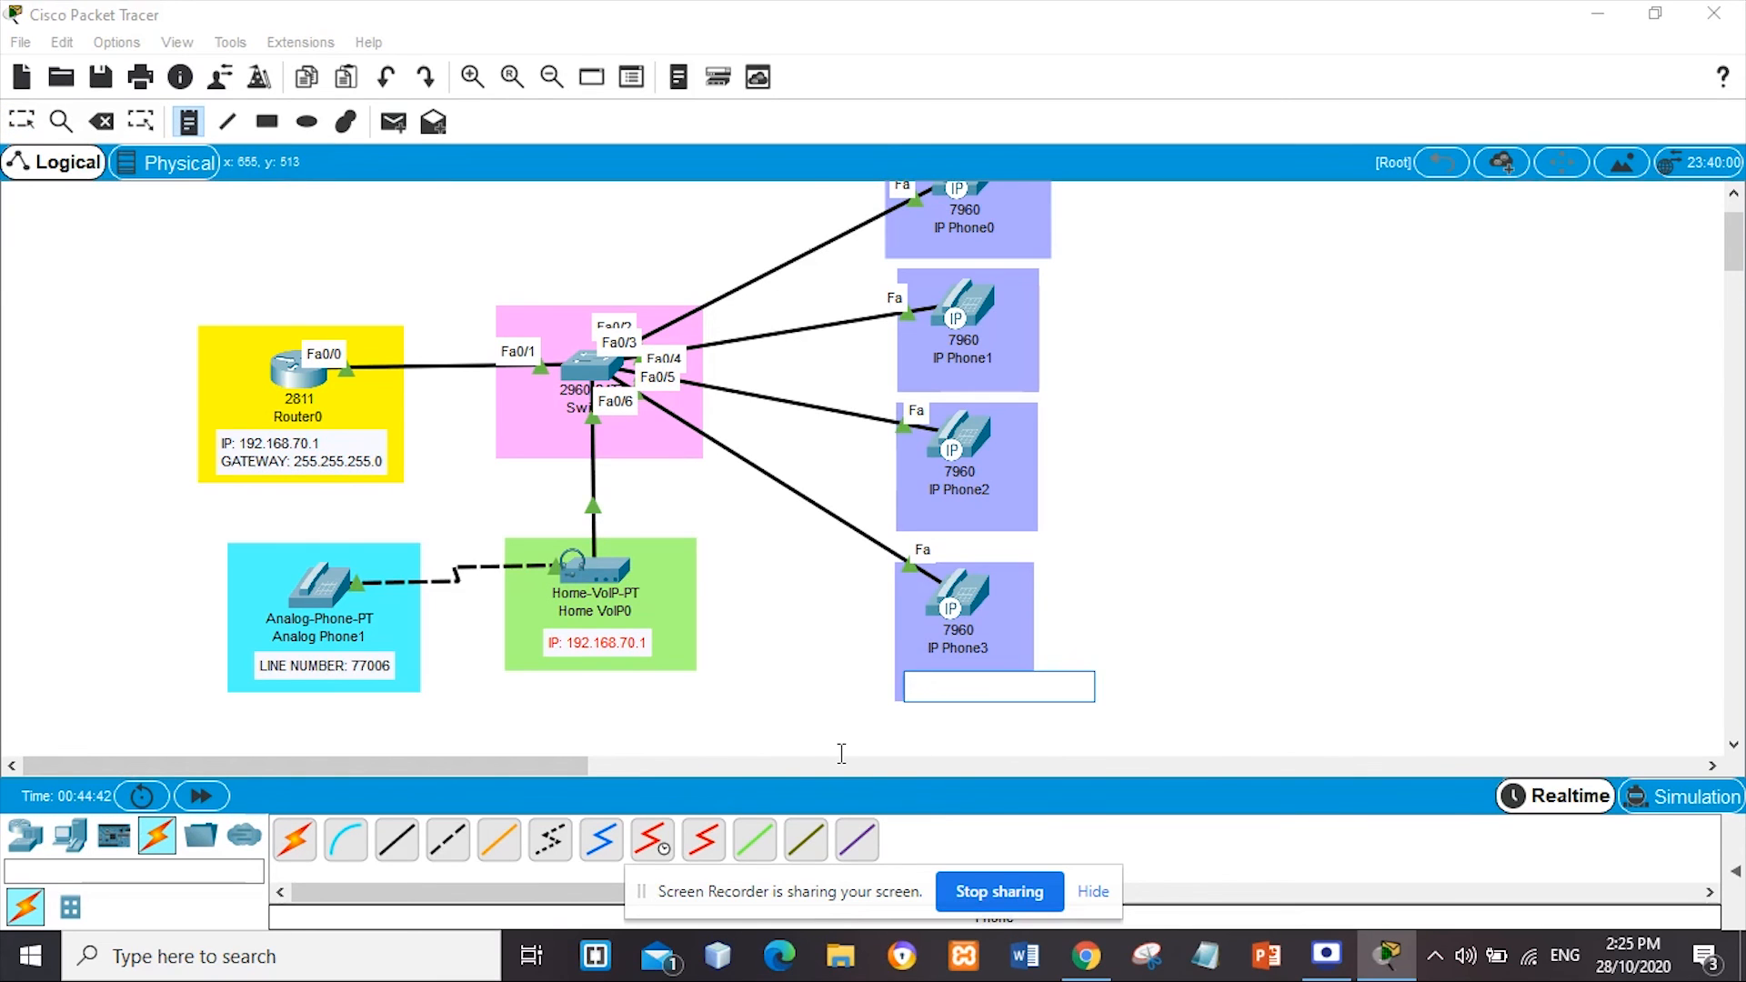
text(;)
key(BackSpace)
text(LINE NO.: 77004)
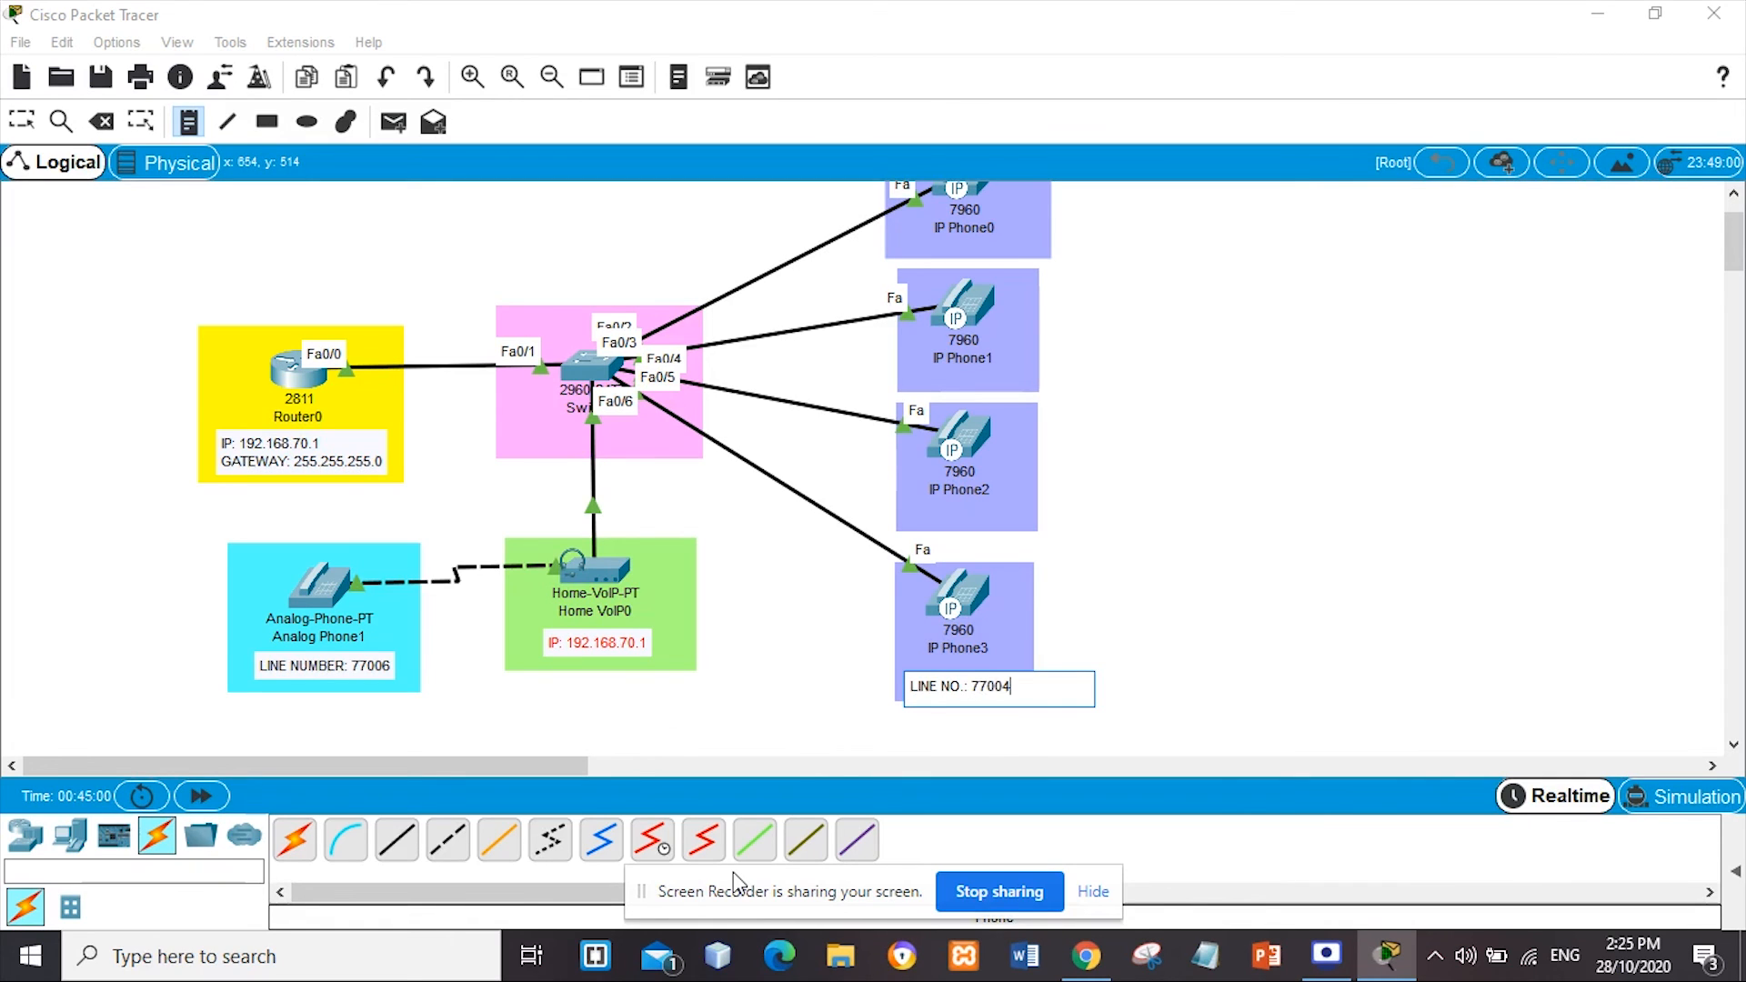
key(Escape)
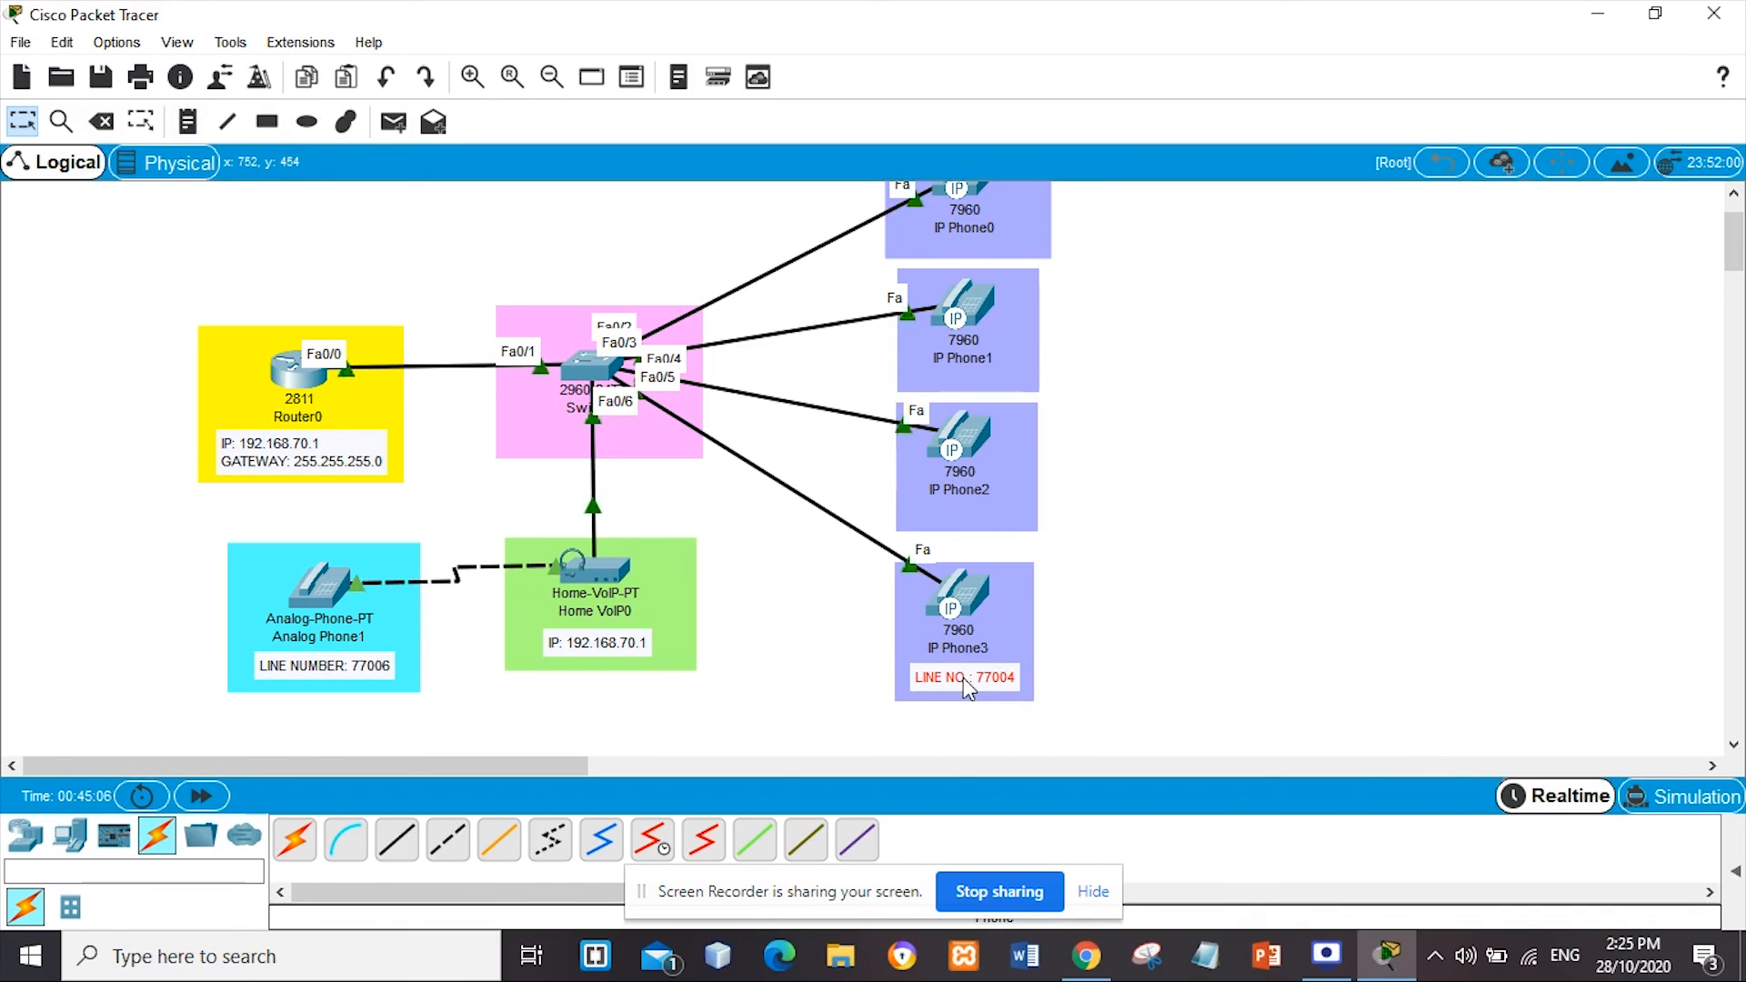
Duplicate the IP Phone3 line-number note and place one copy under IP Phone2
key(ctrl+v)
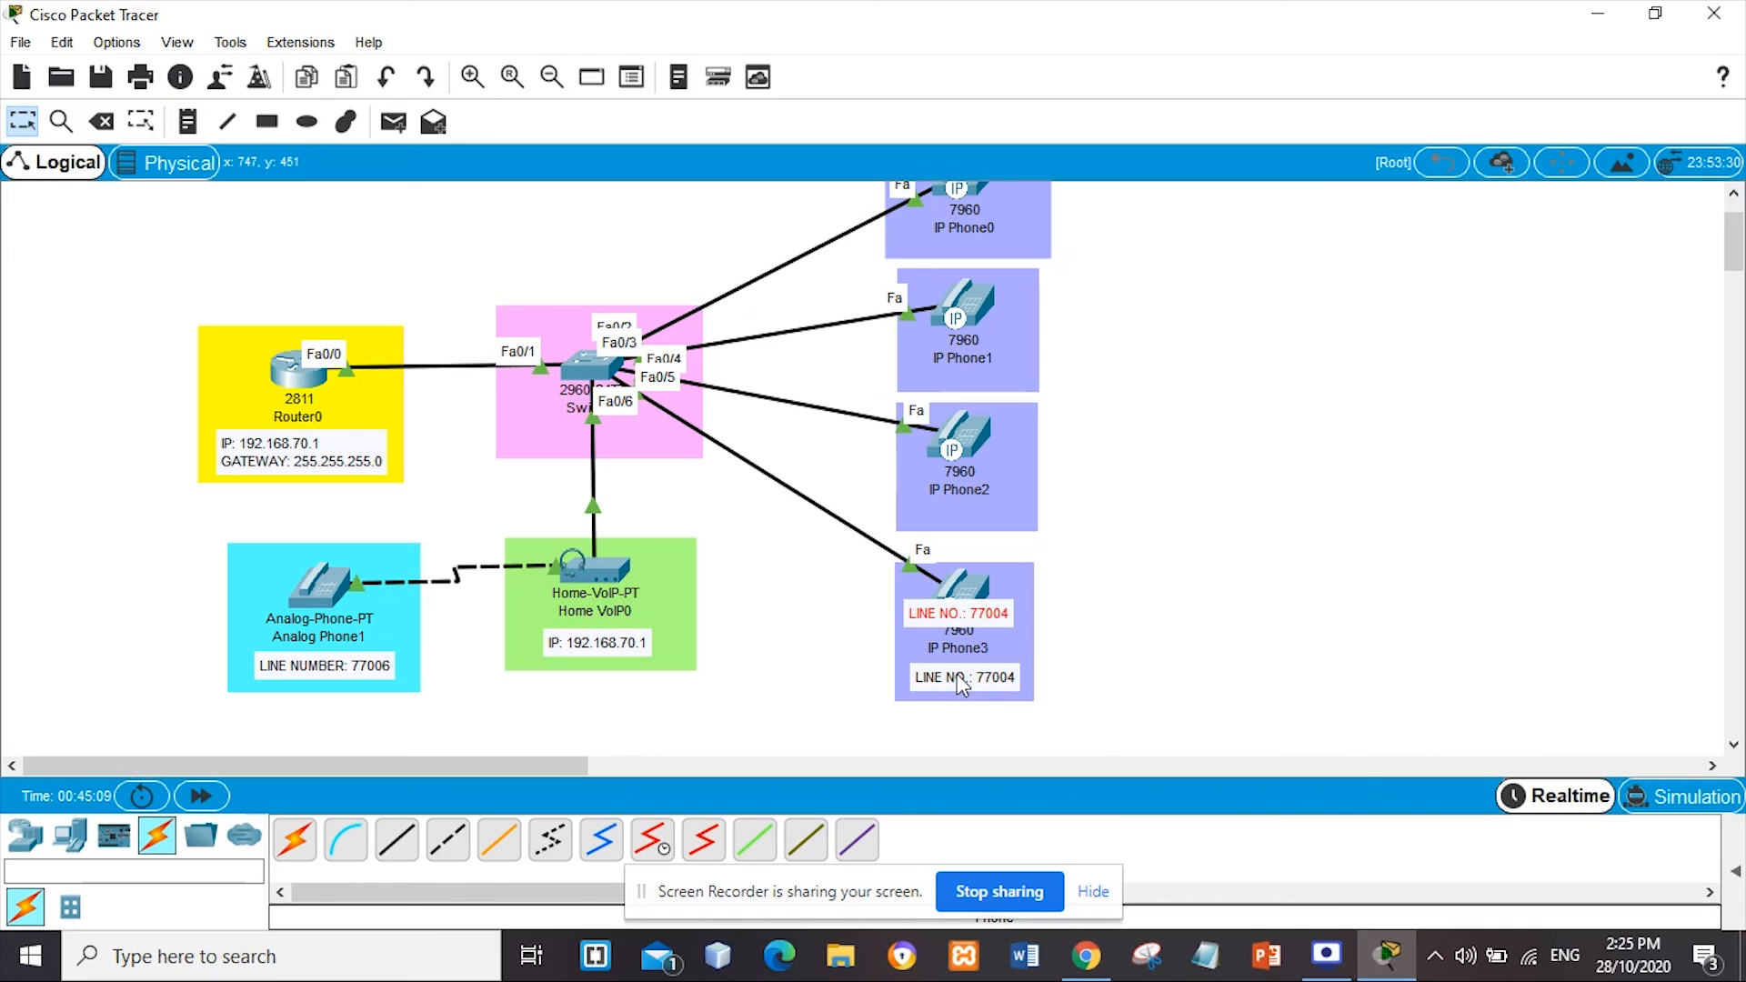
key(ctrl+v)
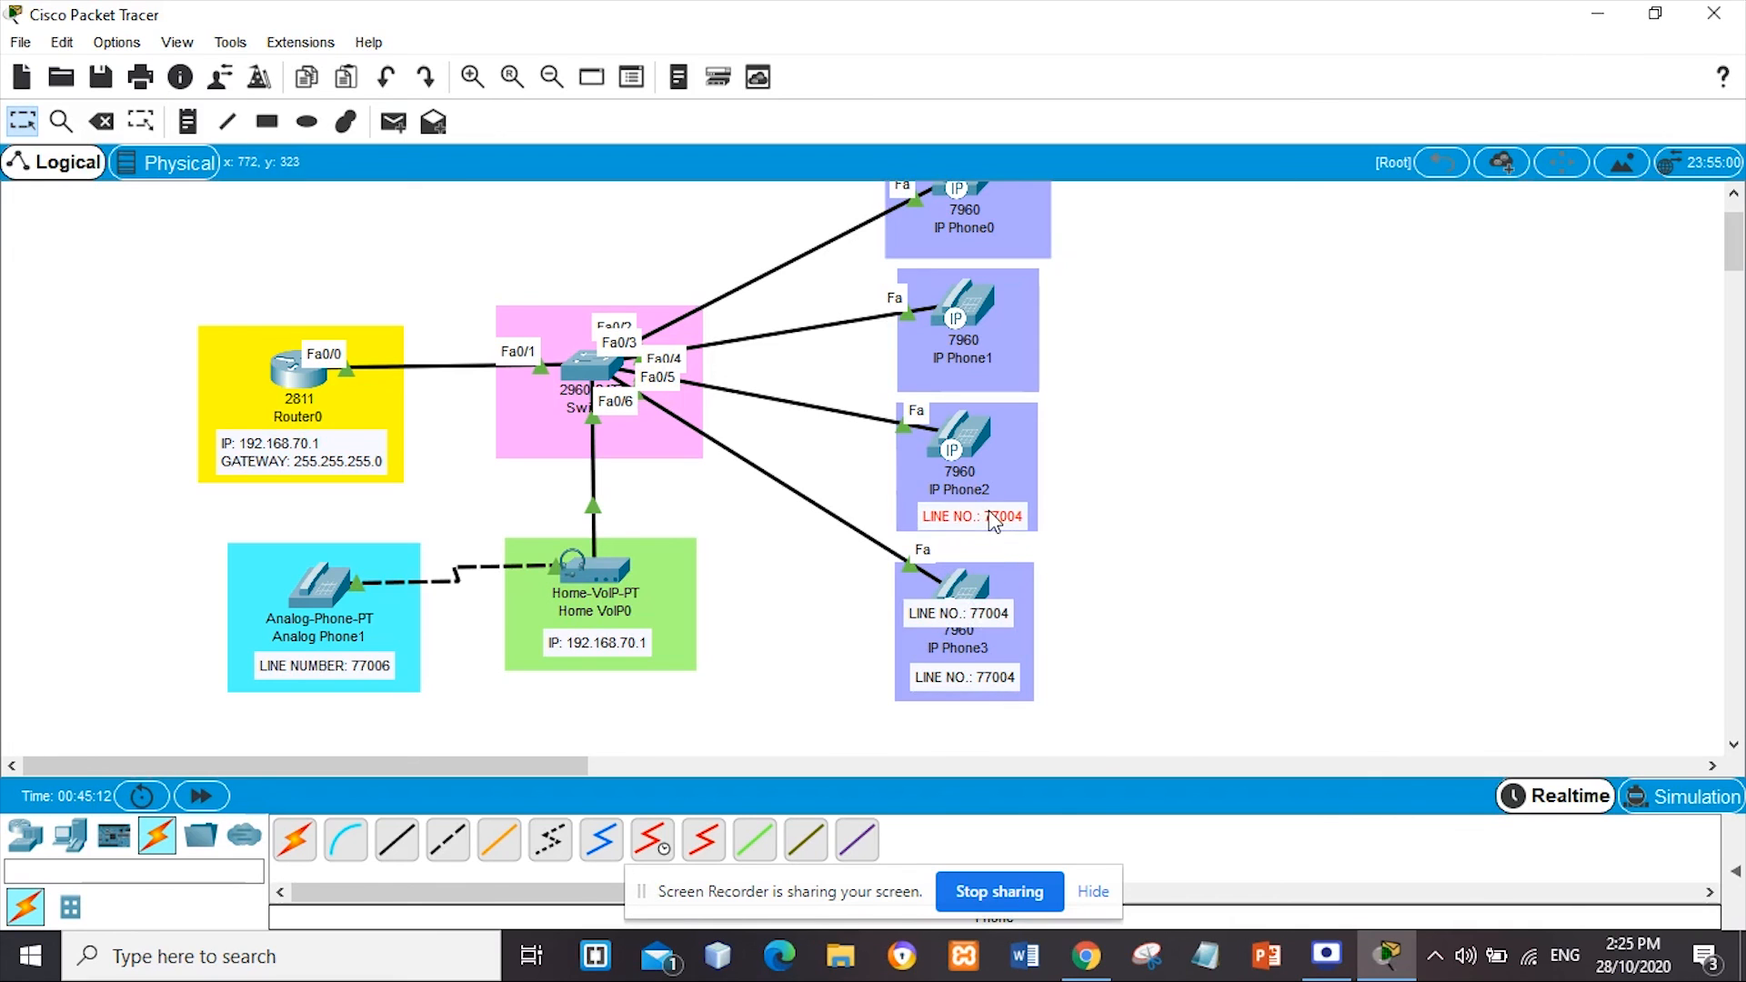
drag(982, 509, 982, 506)
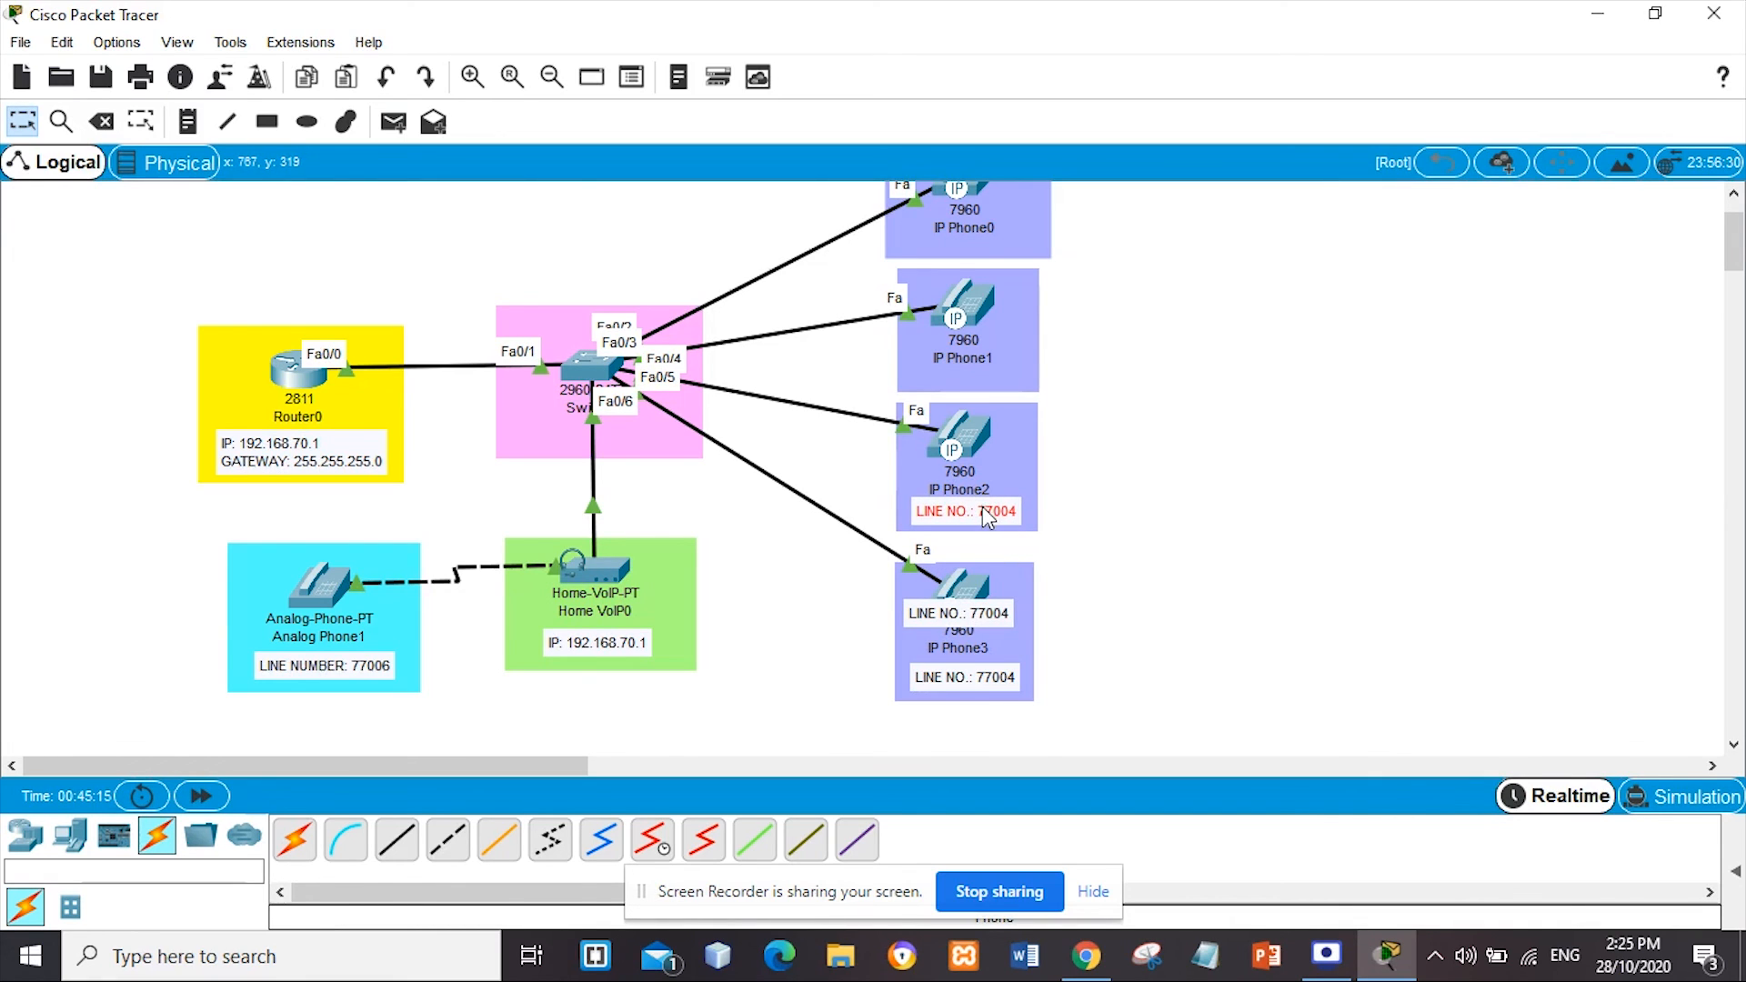
Place a copy of the line-number note under IP Phone1 and shift that phone's rectangle down to enclose it
scroll(984, 509, down, 1)
drag(979, 585, 985, 345)
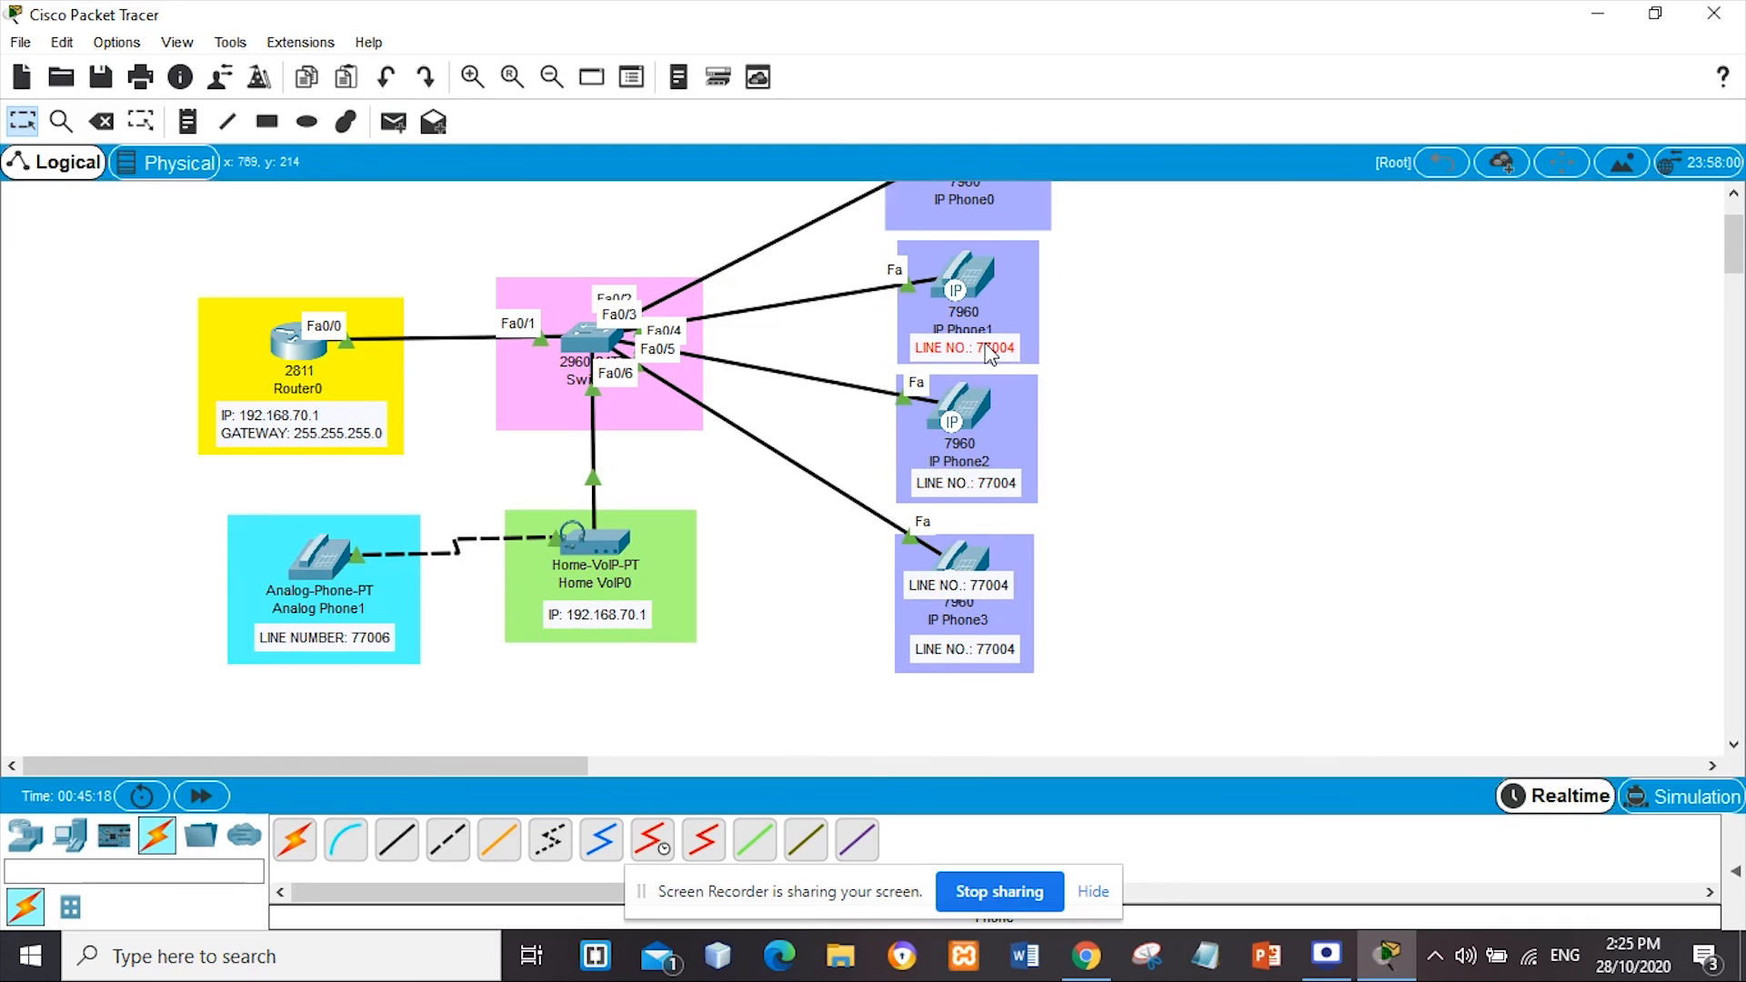
click(1021, 283)
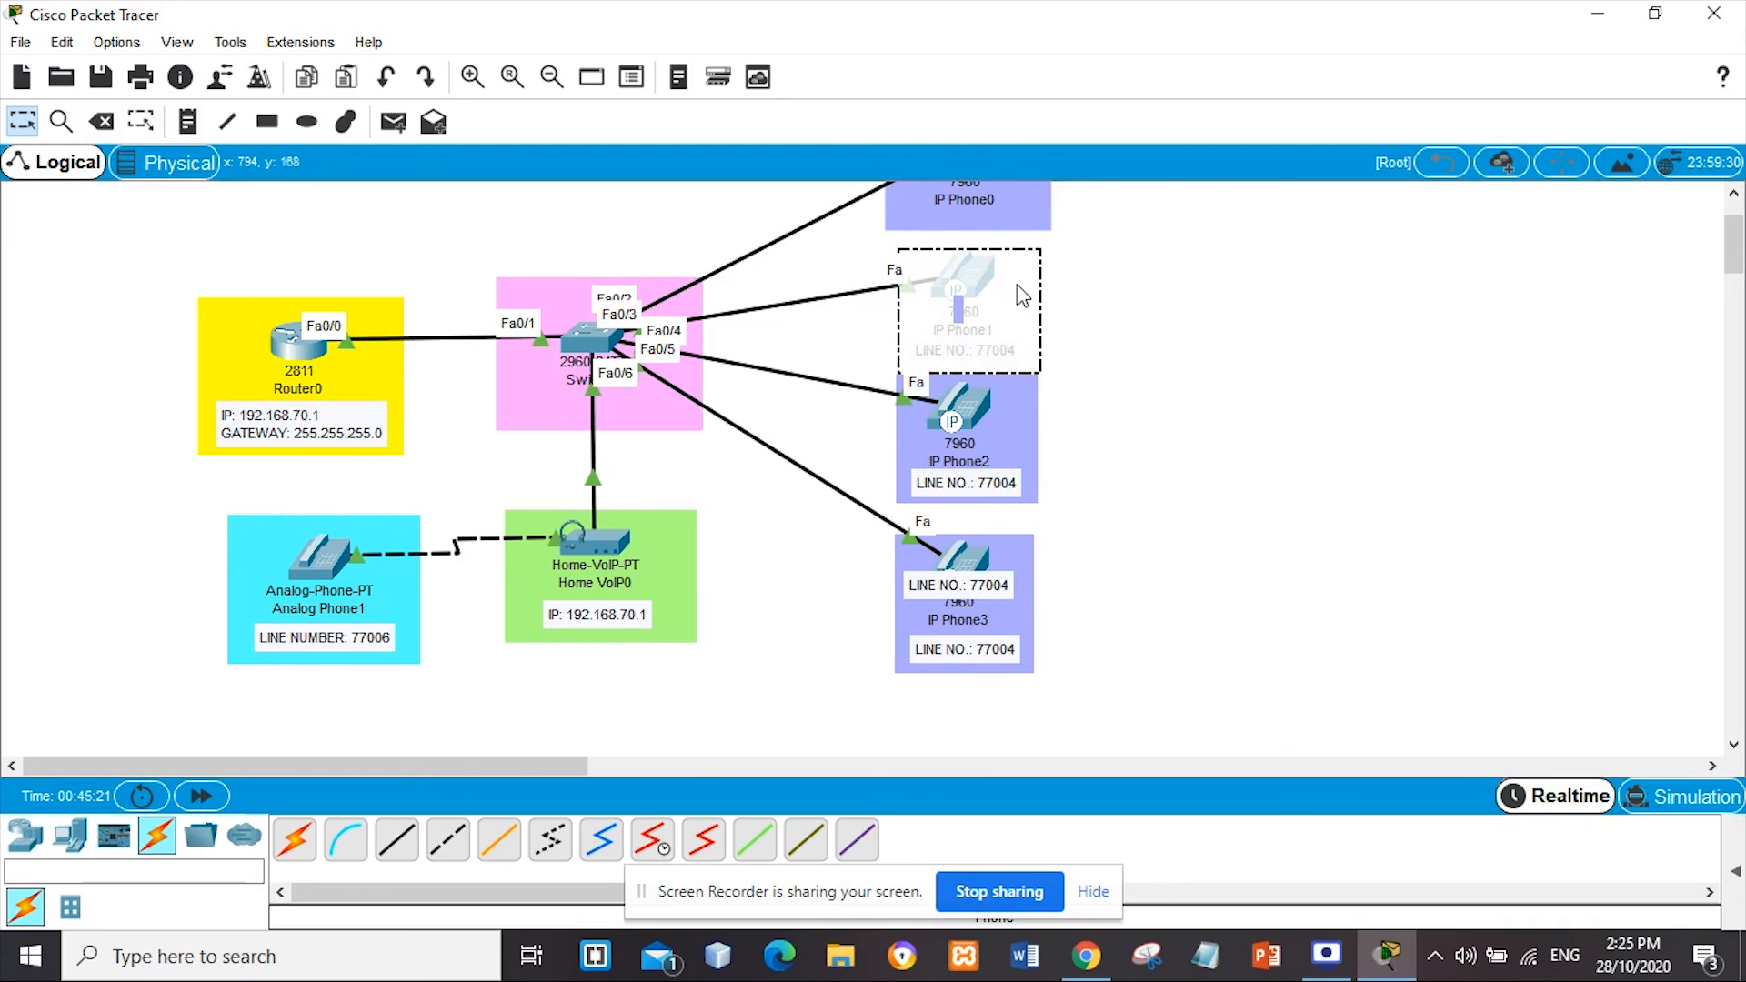
click(1013, 355)
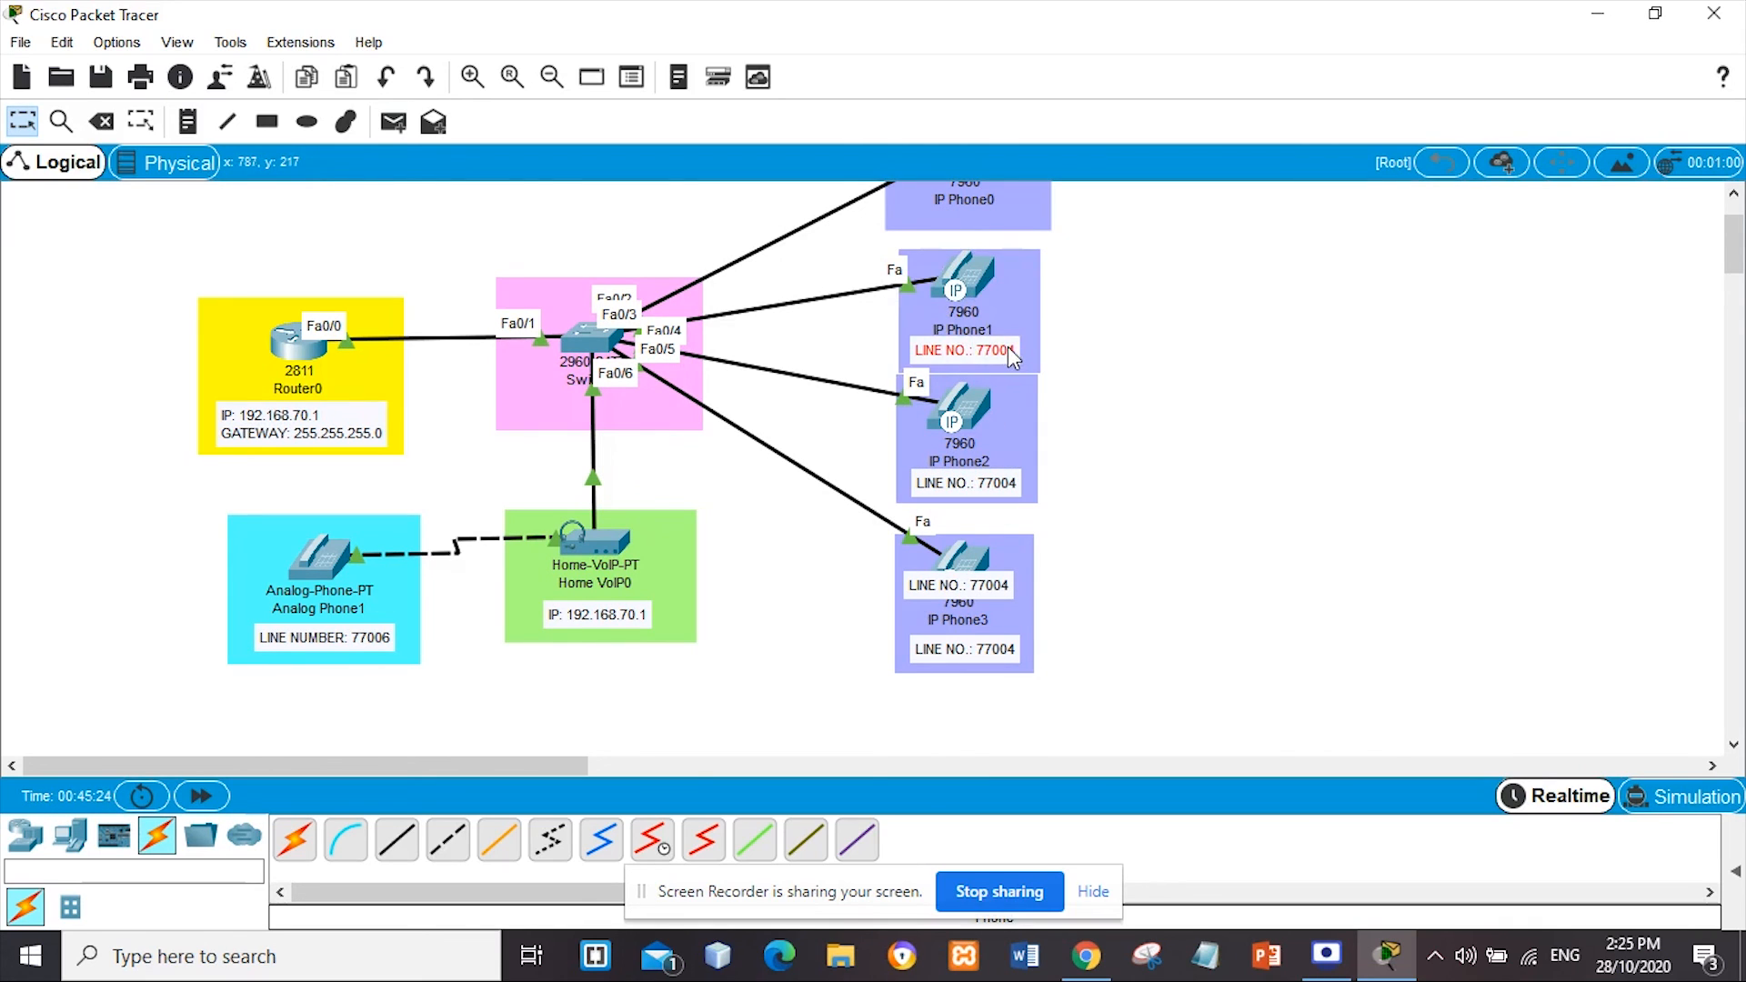
drag(1008, 346, 1013, 350)
Place another copy of the line-number note under IP Phone0 and shift that phone's rectangle down around it
drag(992, 588, 992, 333)
scroll(1007, 264, up, 2)
click(1015, 284)
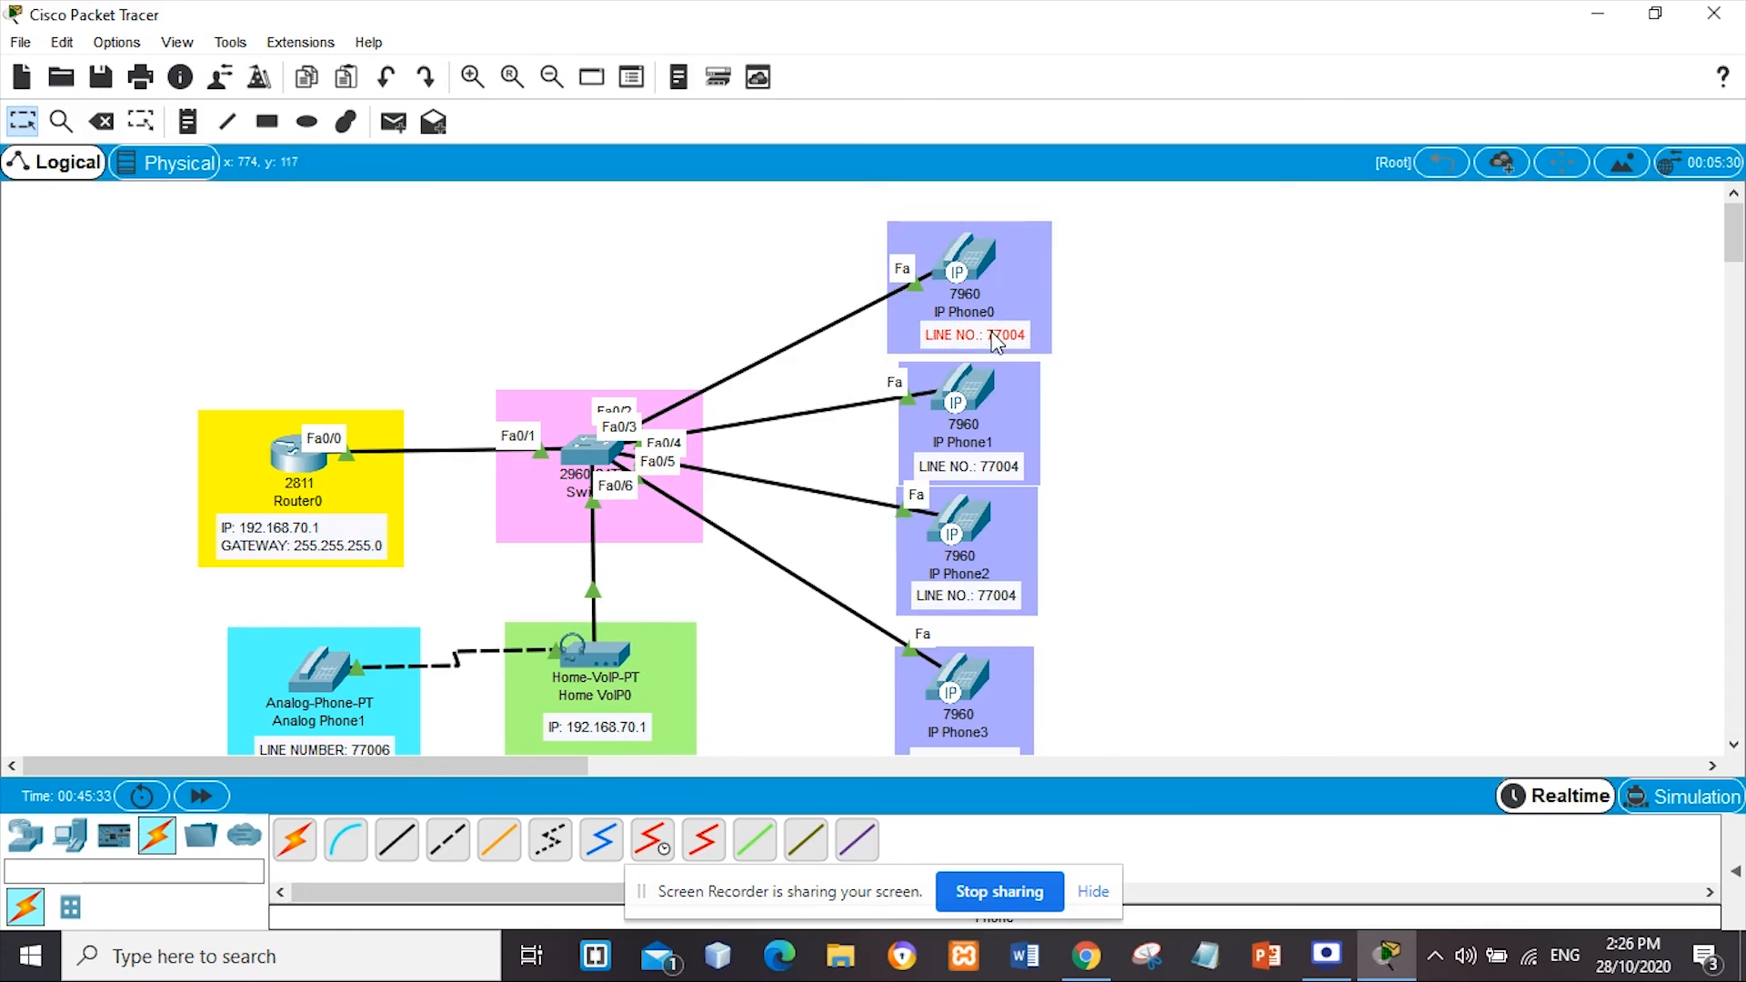
Change the line-number notes to 77003 for IP Phone2, 77002 for IP Phone0 and 77001 for IP Phone1
scroll(1043, 570, down, 2)
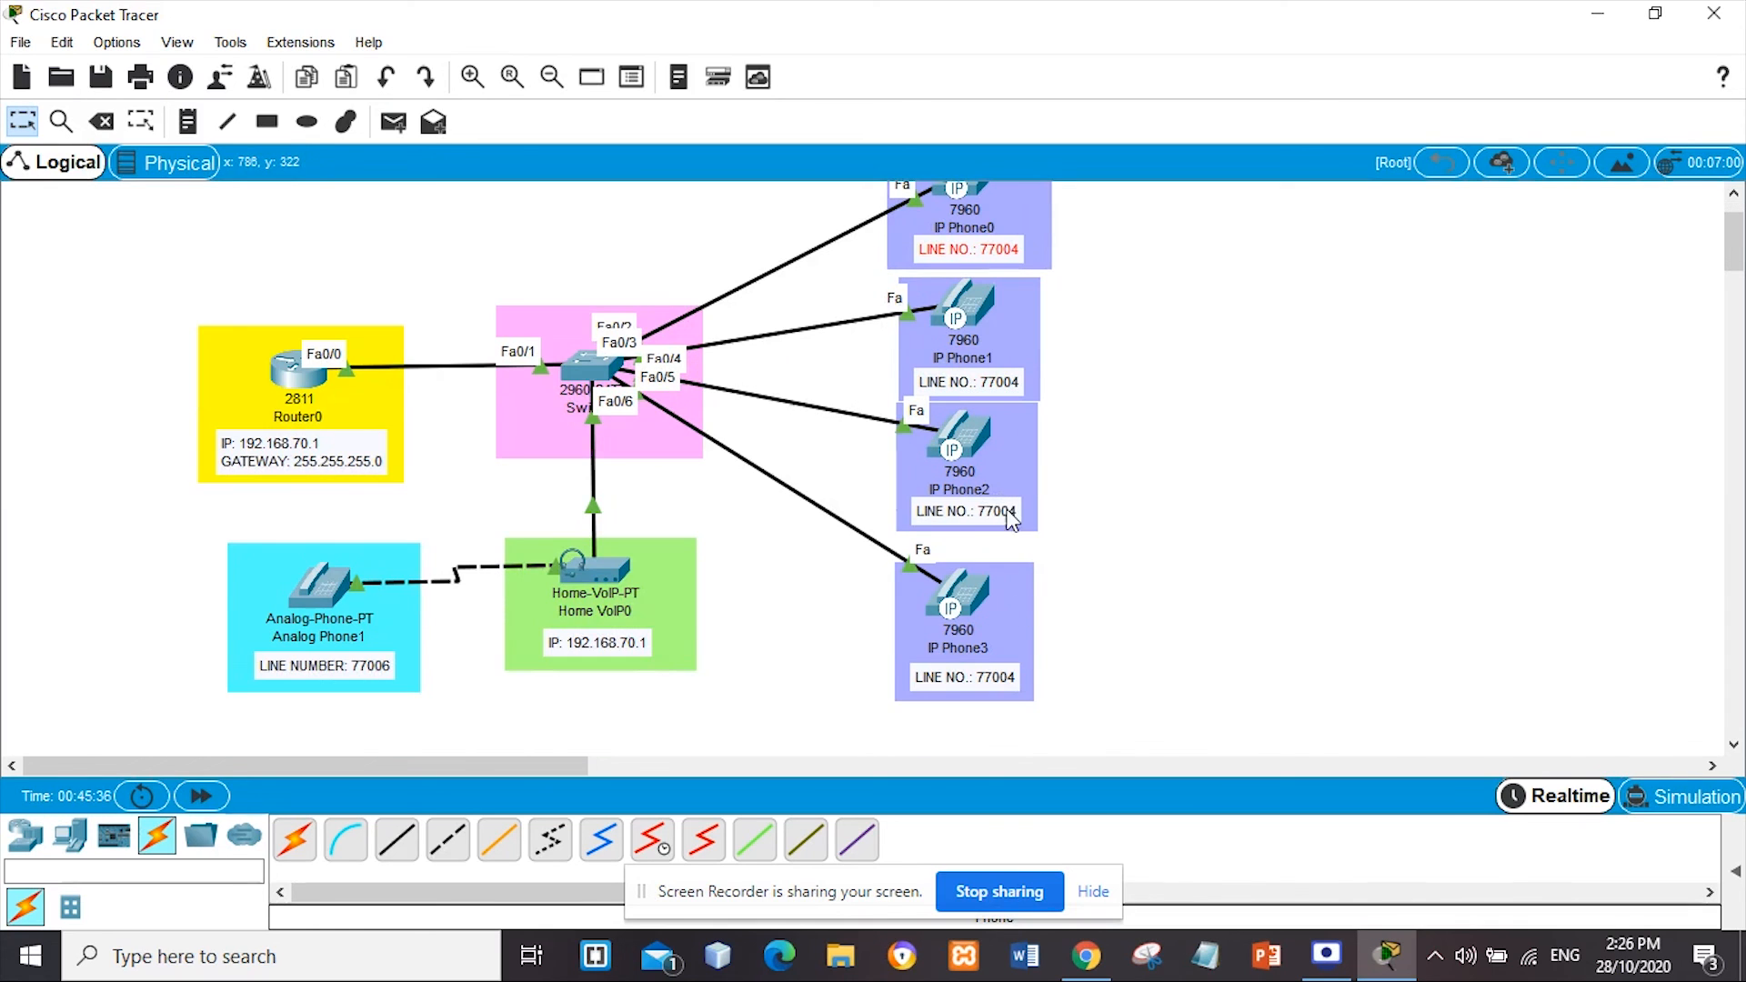
double_click(1009, 511)
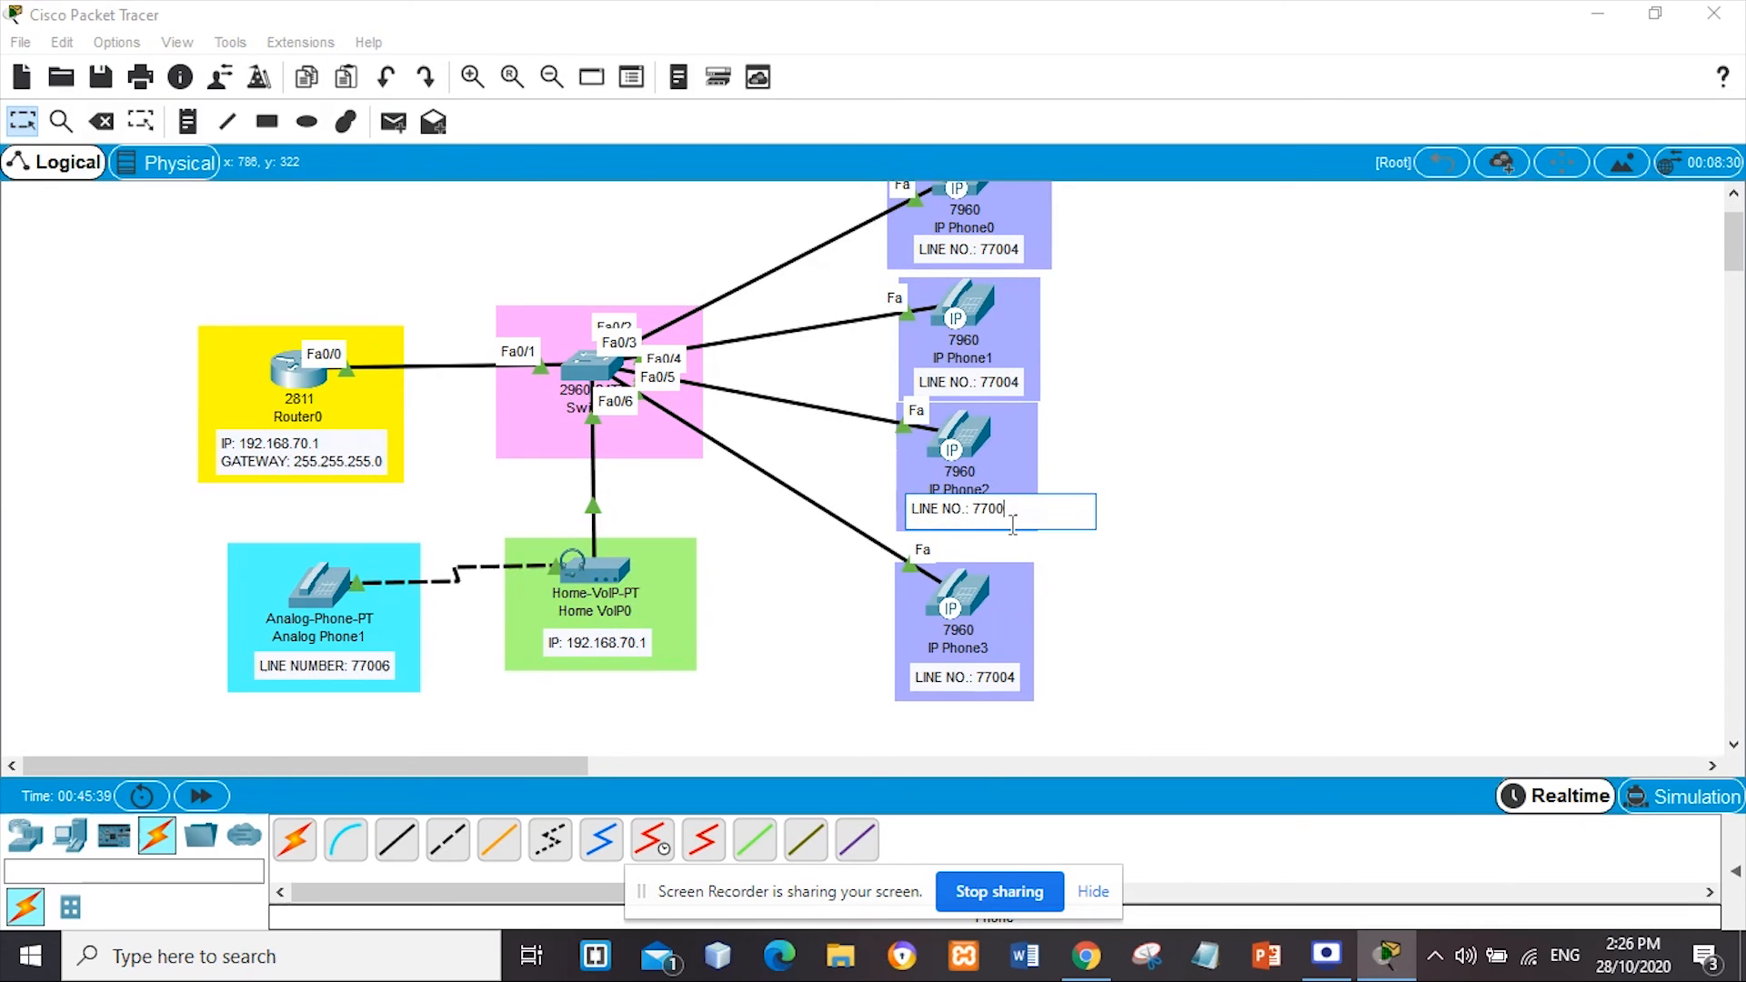
double_click(980, 382)
key(BackSpace)
text(2)
double_click(1011, 247)
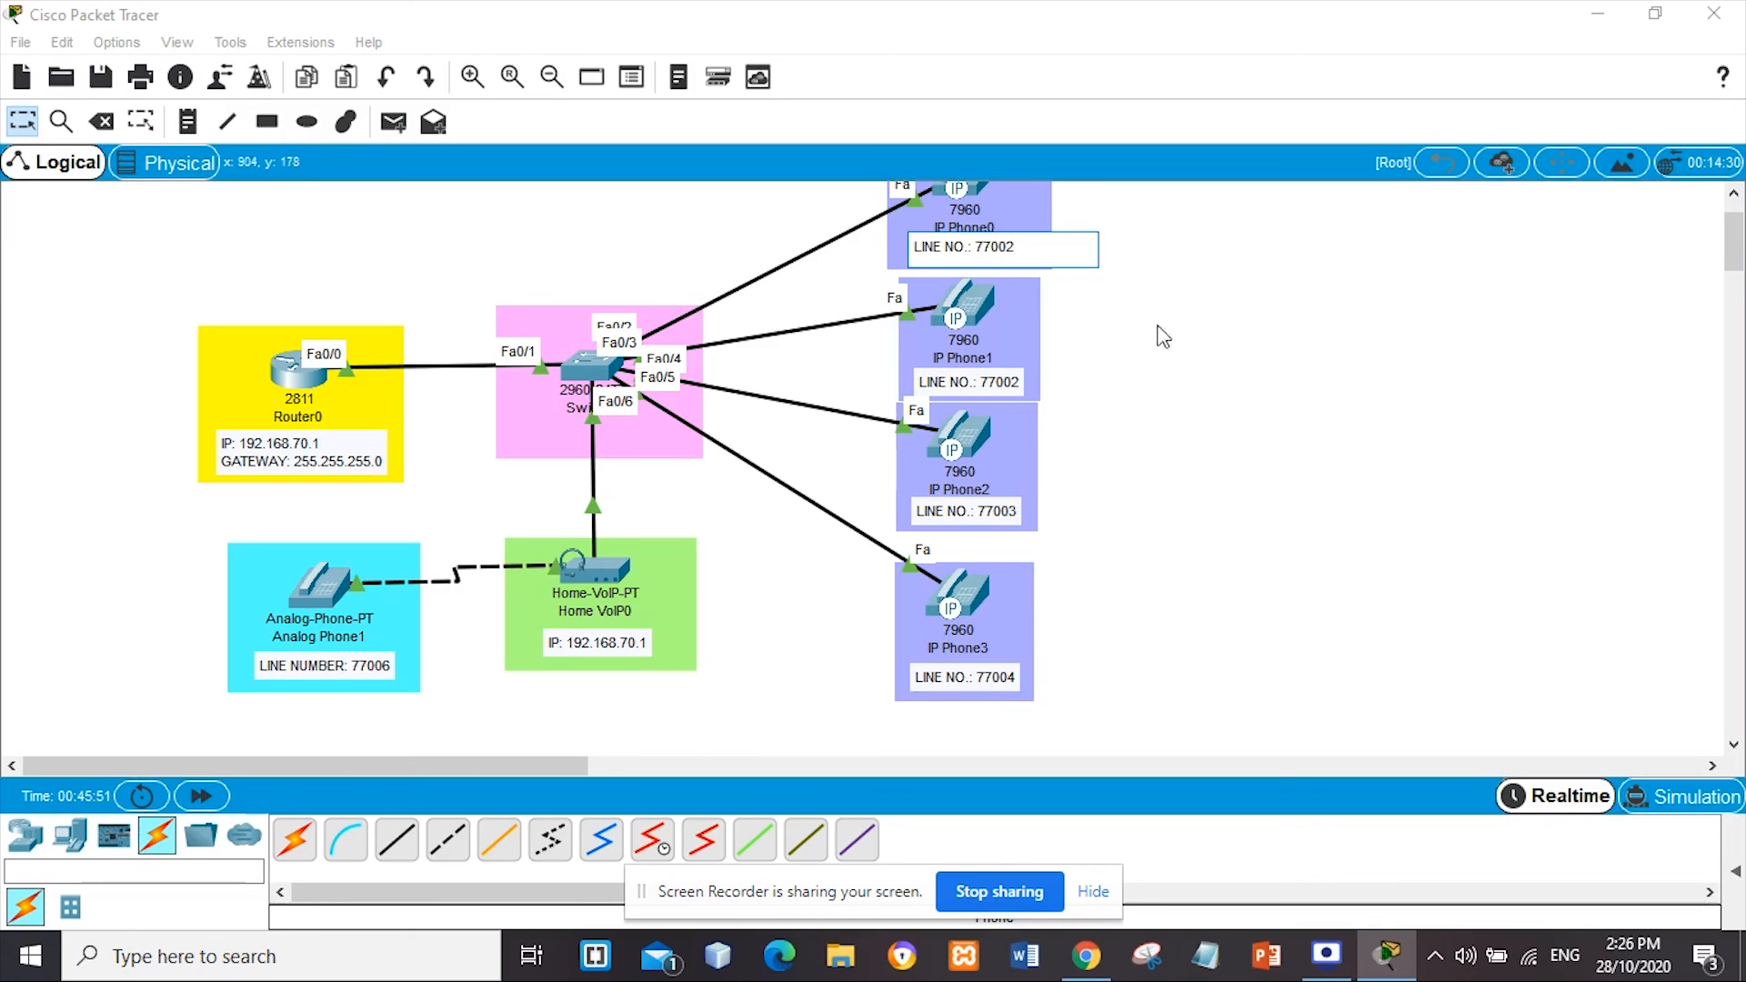
double_click(1016, 380)
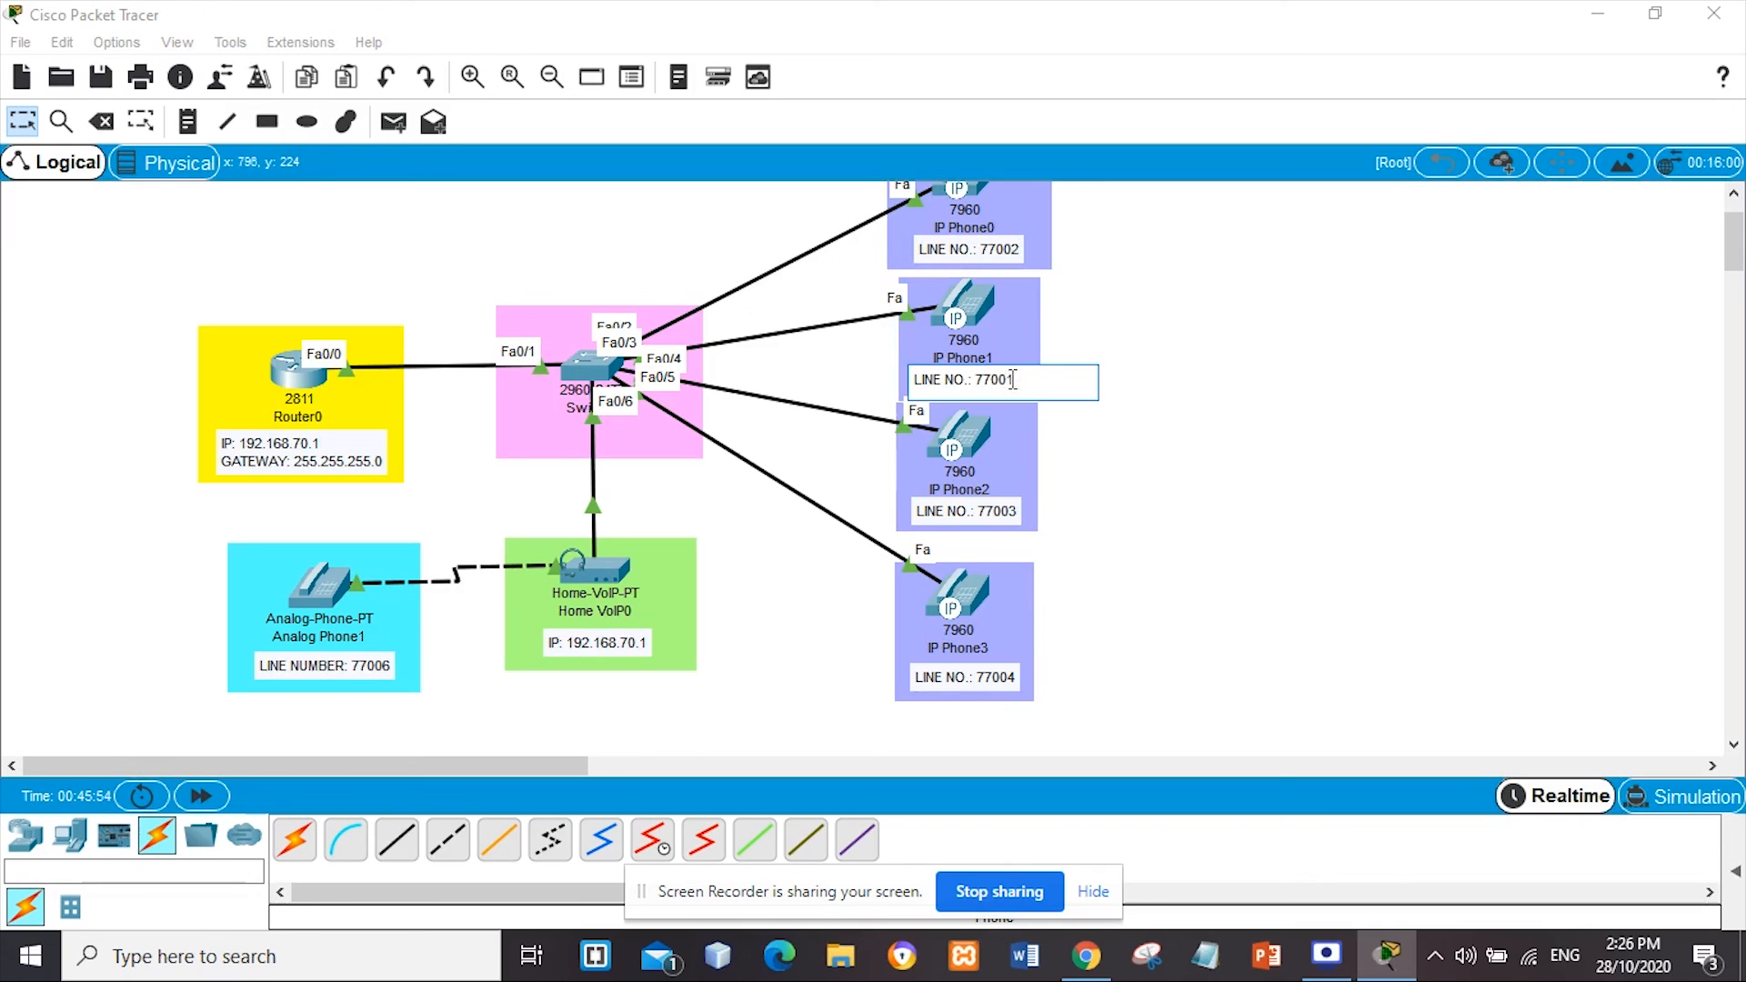
text(1)
click(1209, 546)
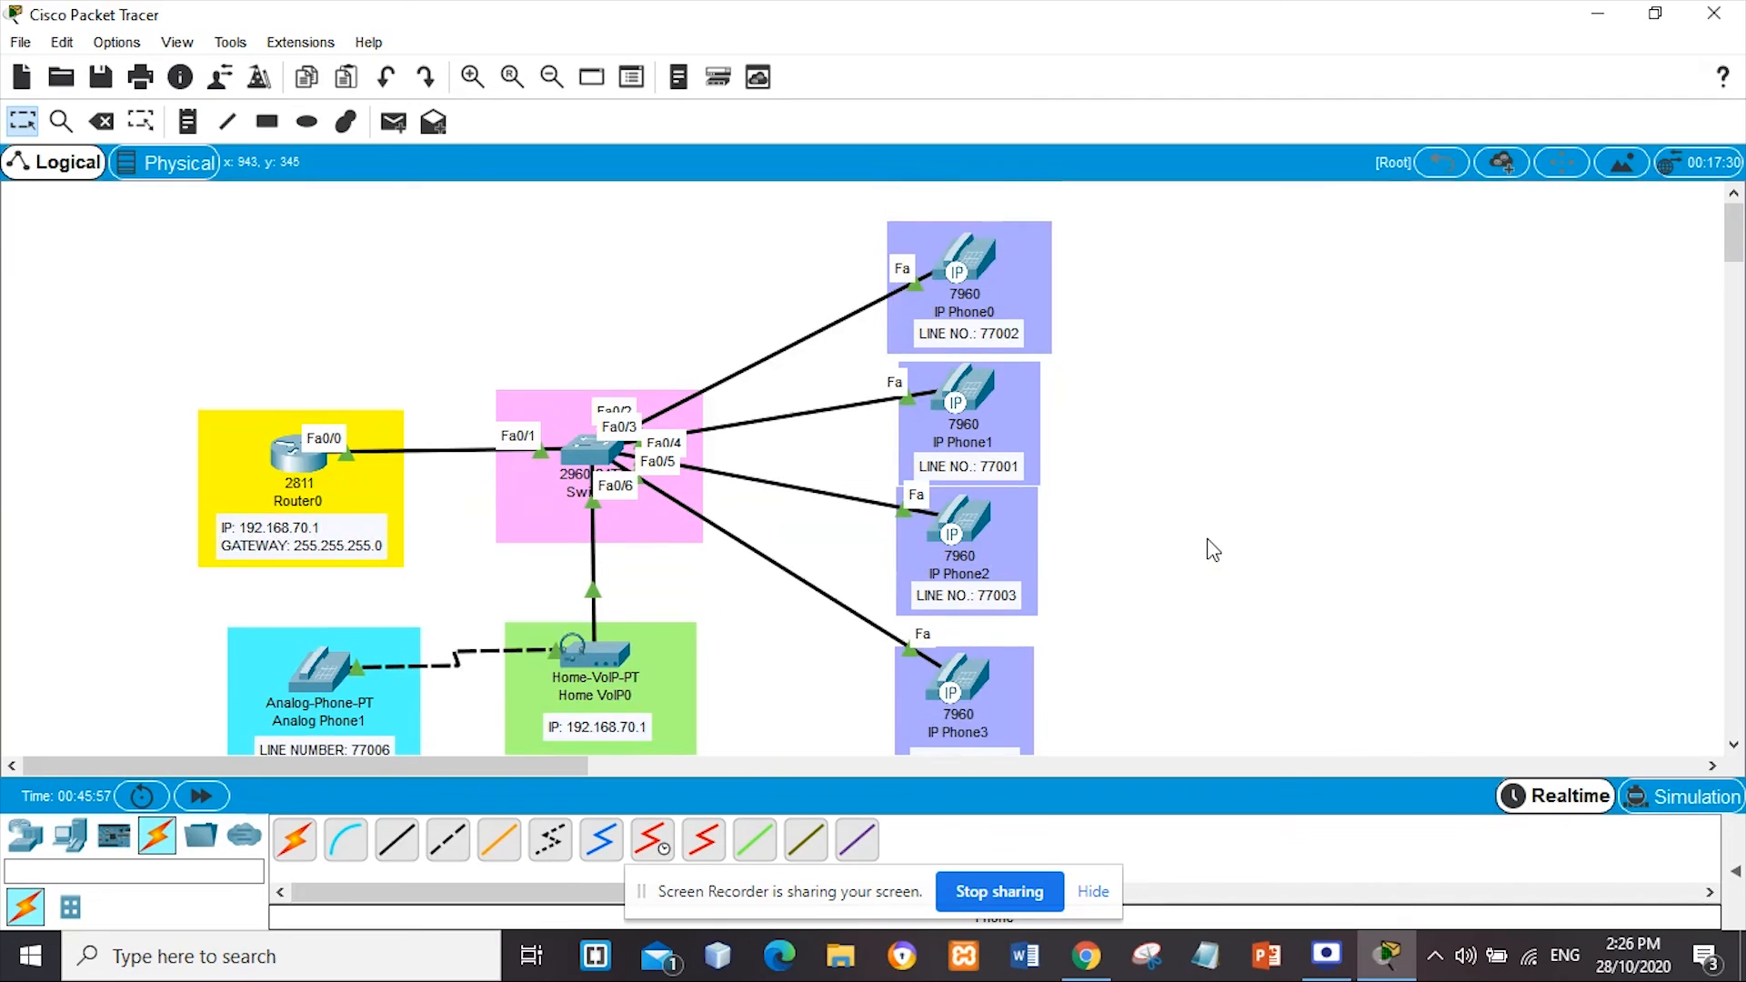
Exit the program, choosing to save the work as the Packet Tracer activity file GROUPACT on the Desktop
drag(1734, 255, 1734, 249)
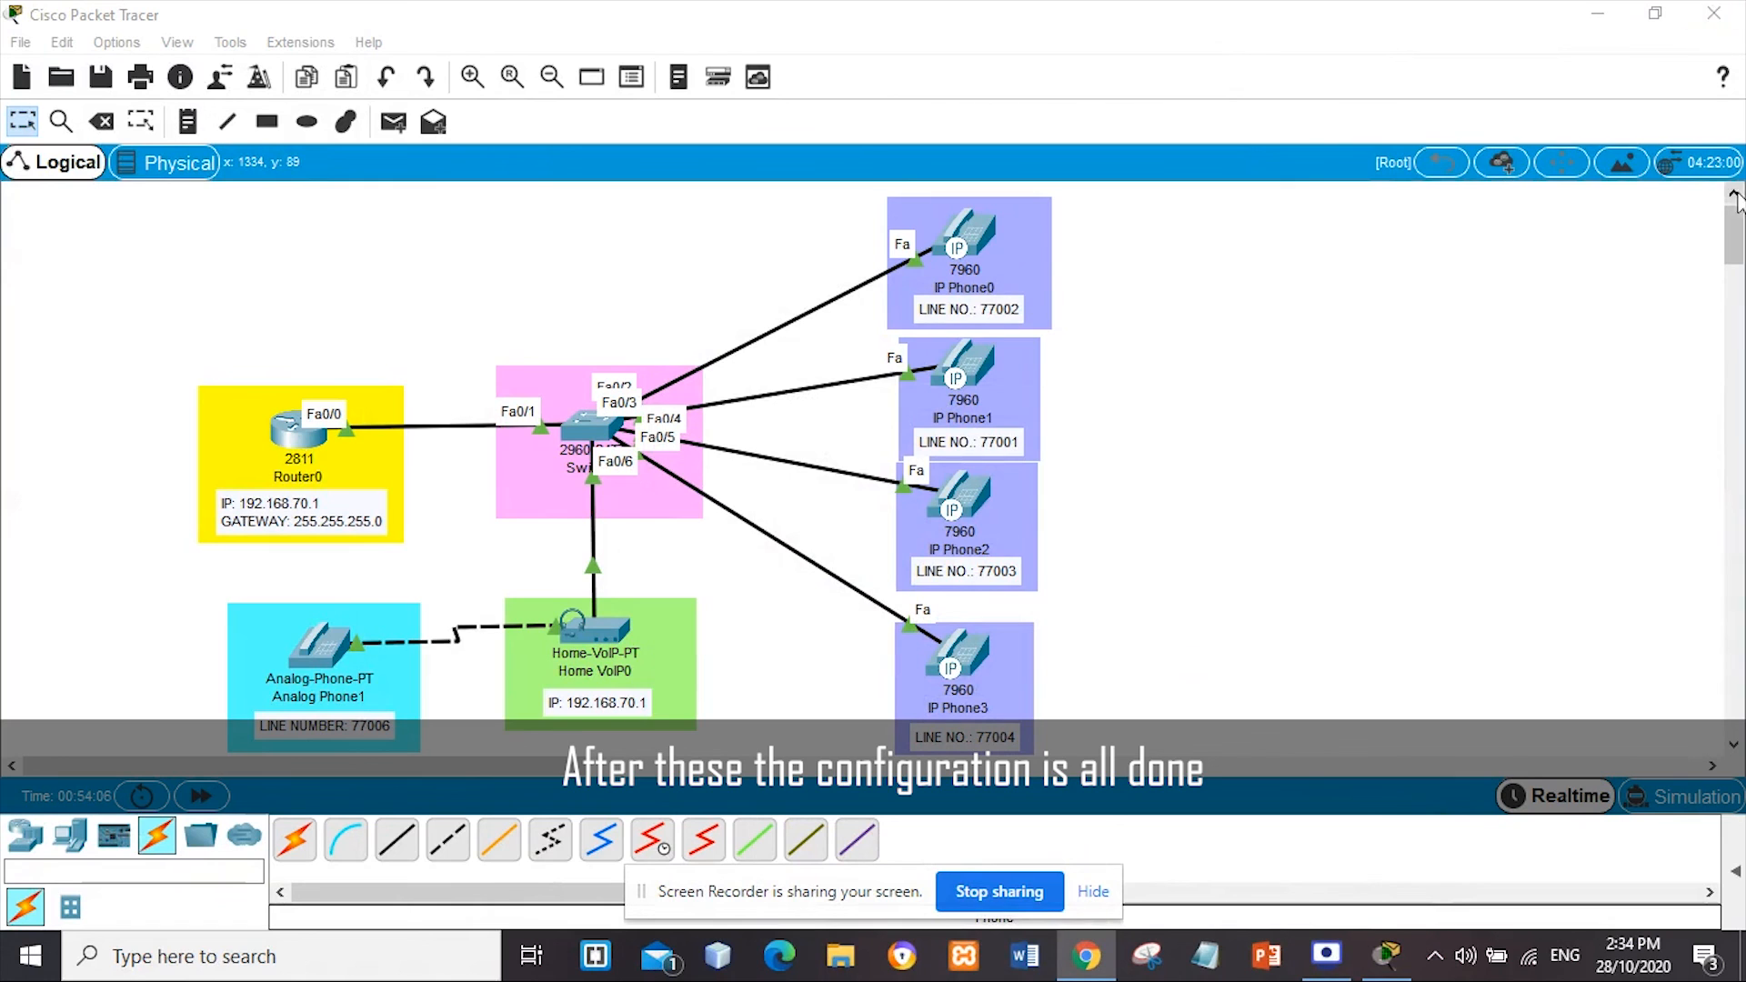
click(1716, 12)
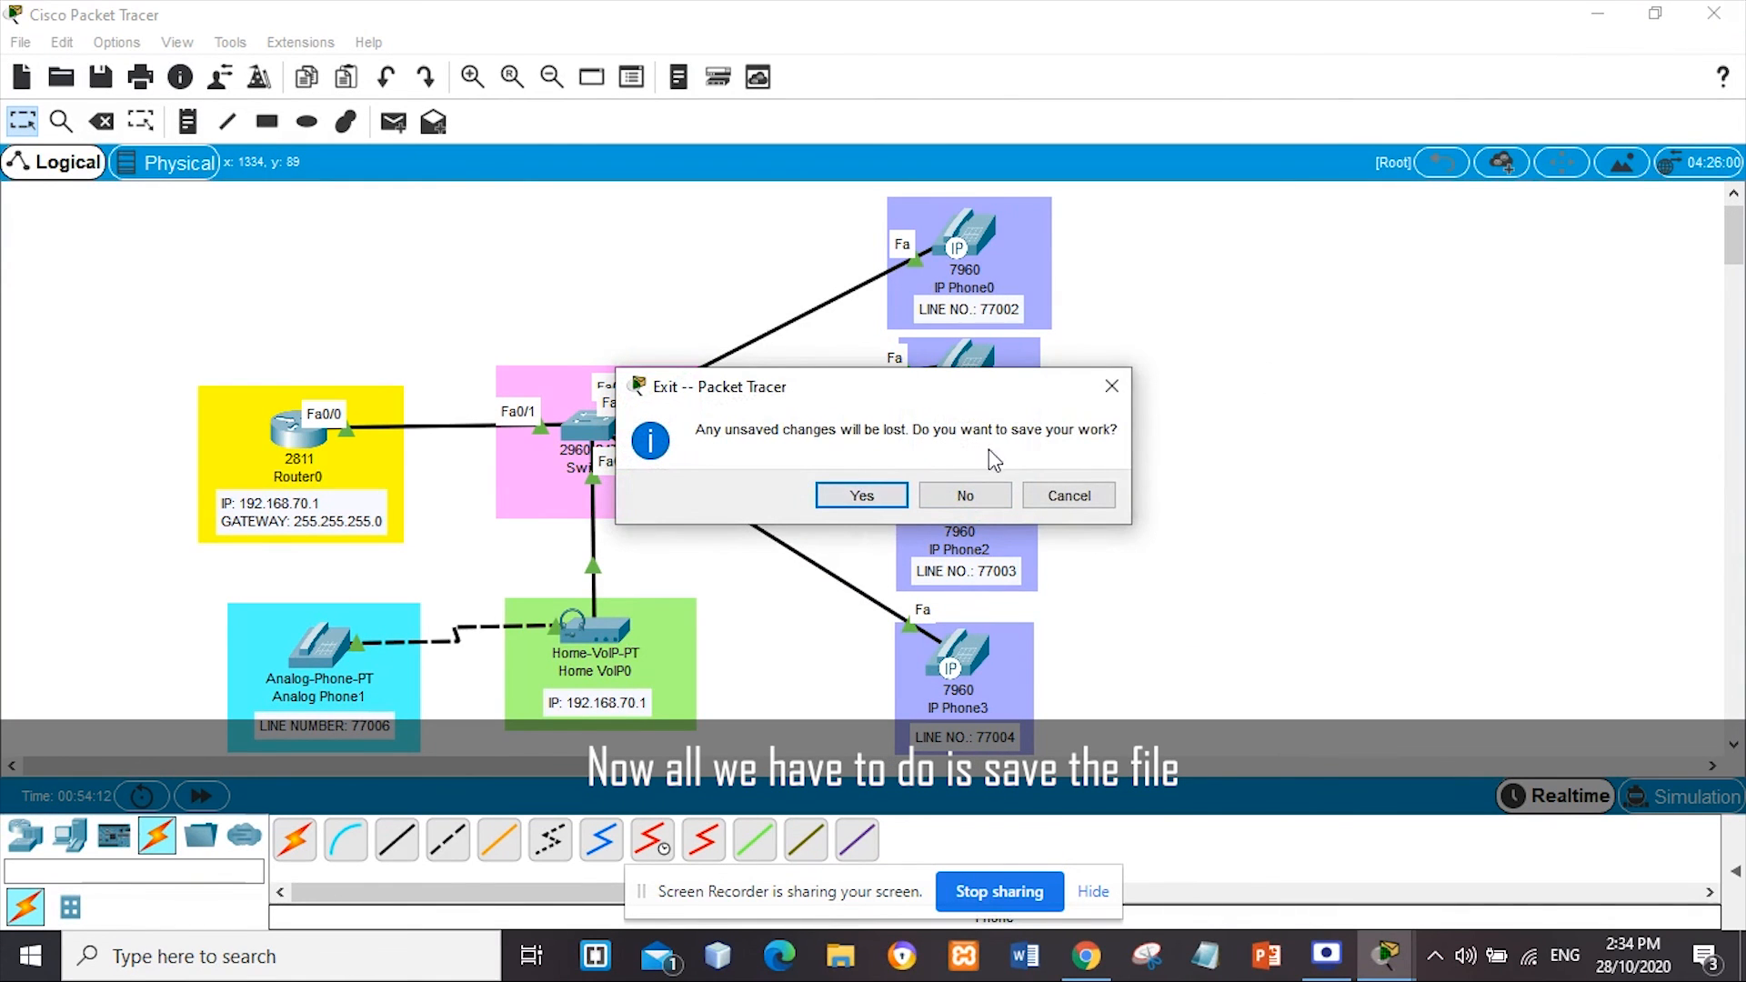
click(888, 500)
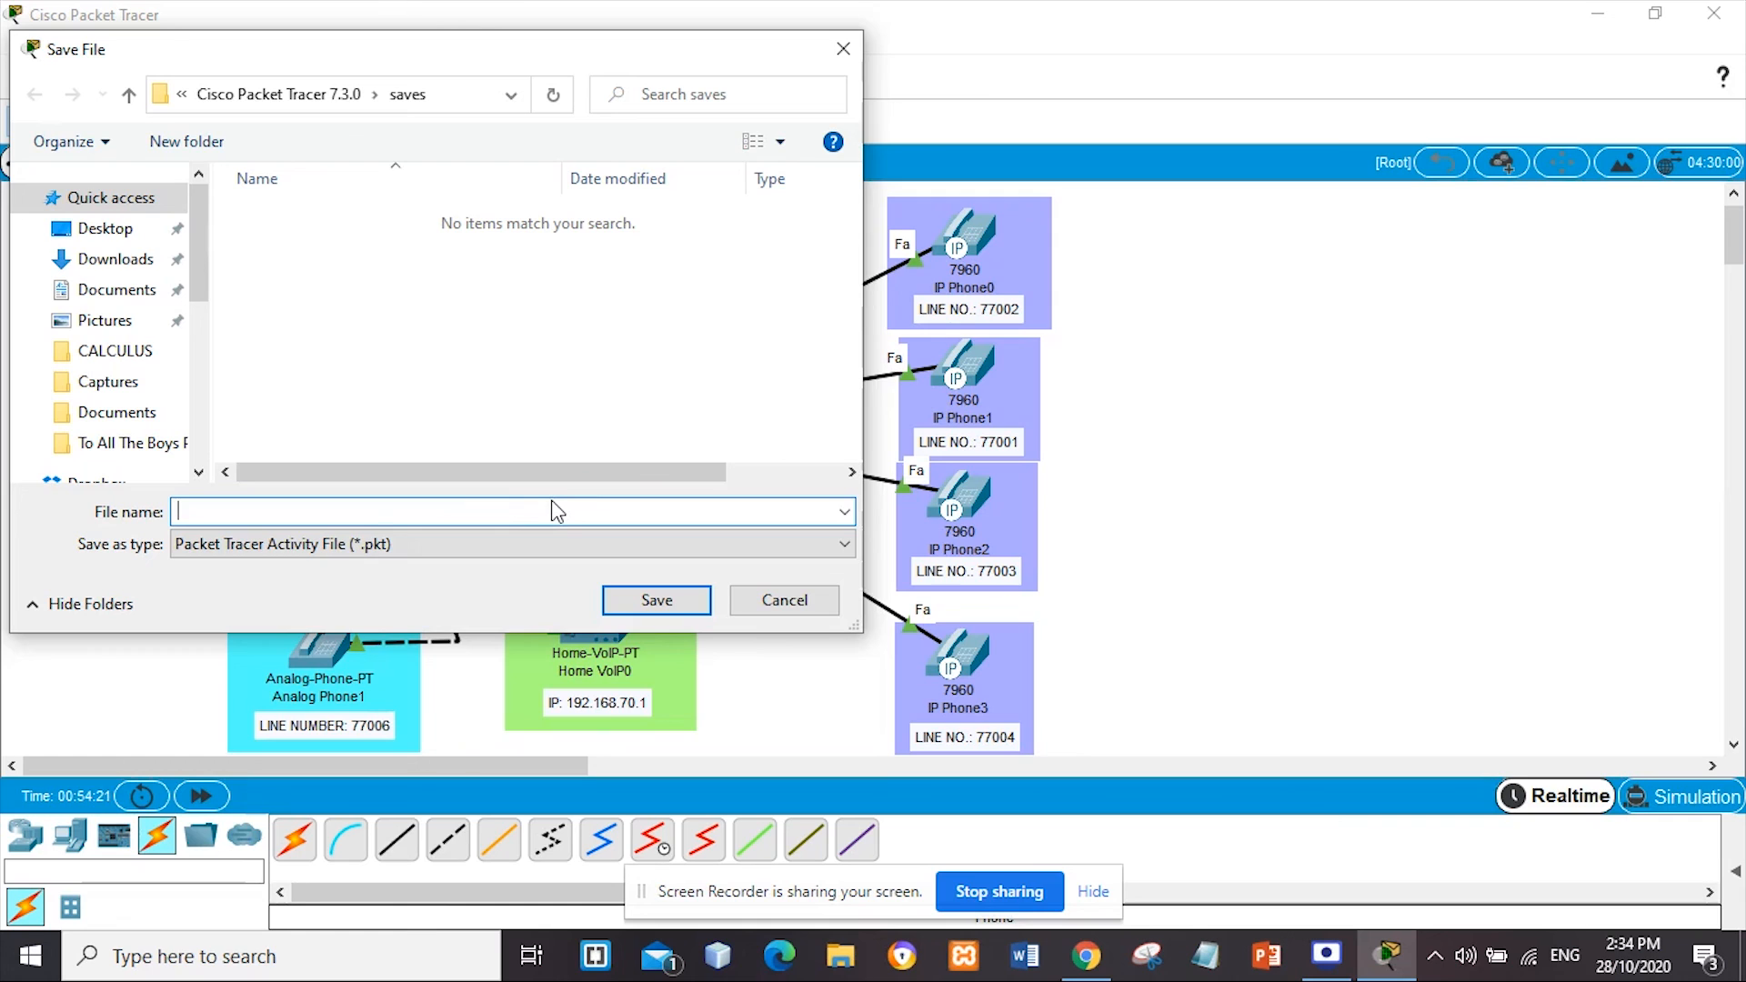
text(GR)
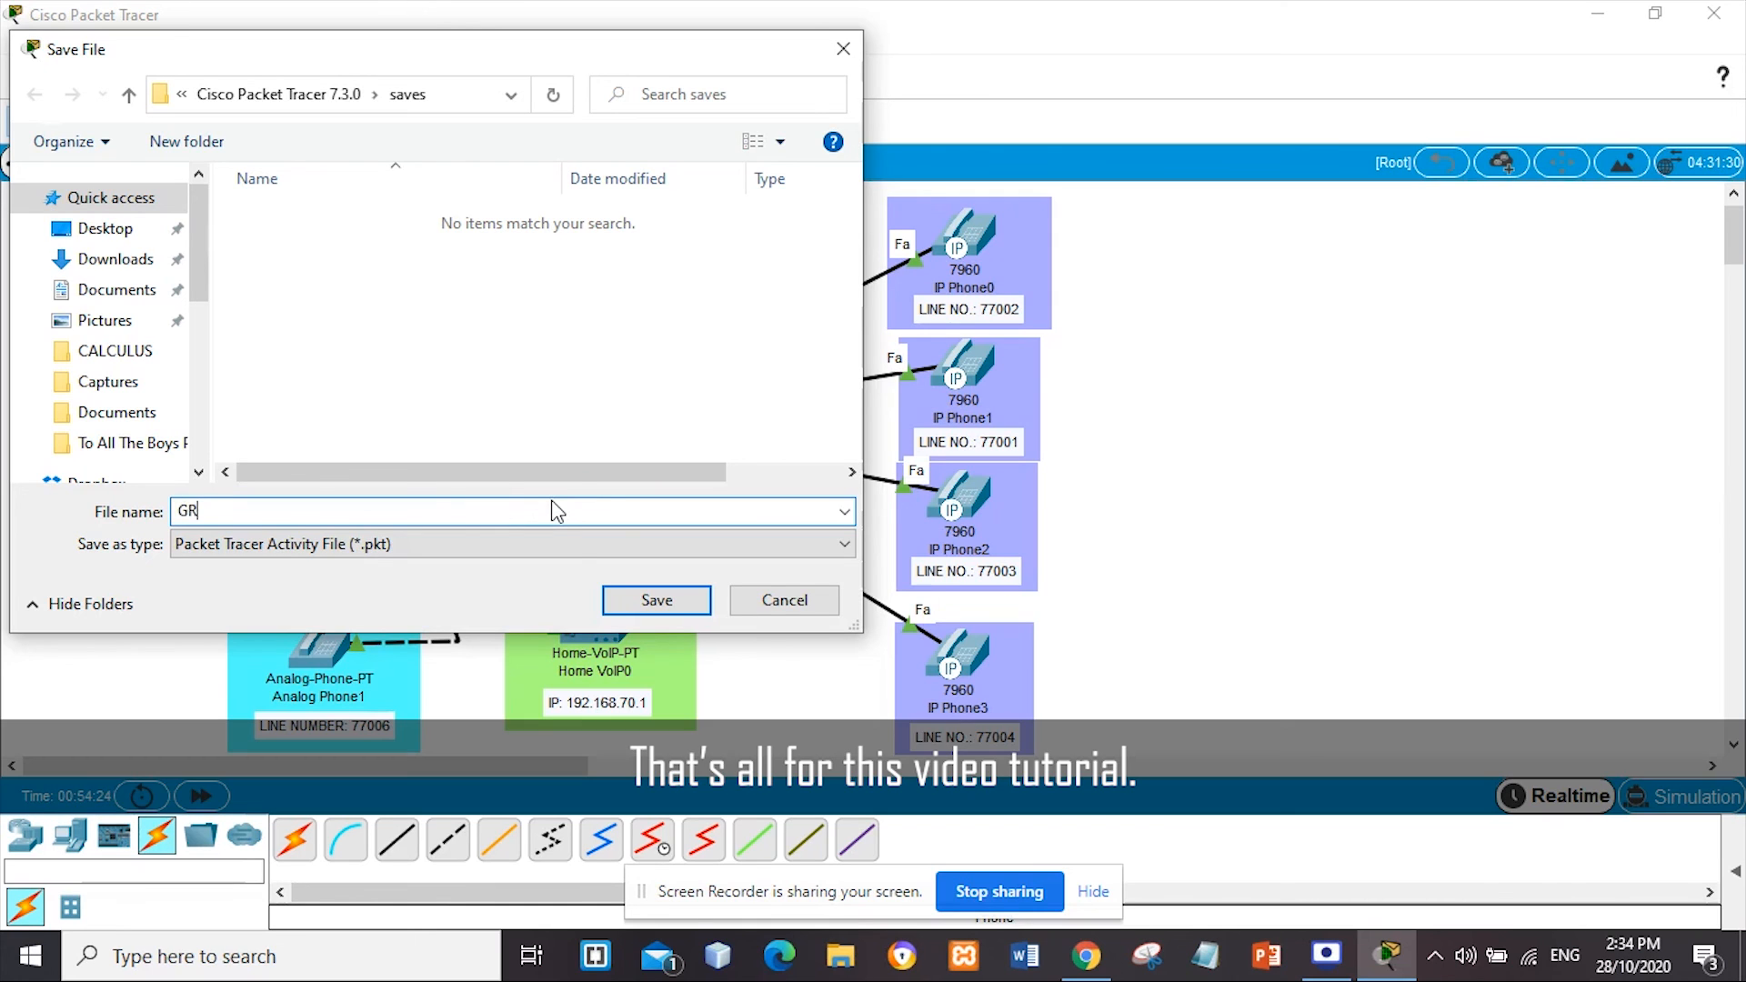
text(OUPACT)
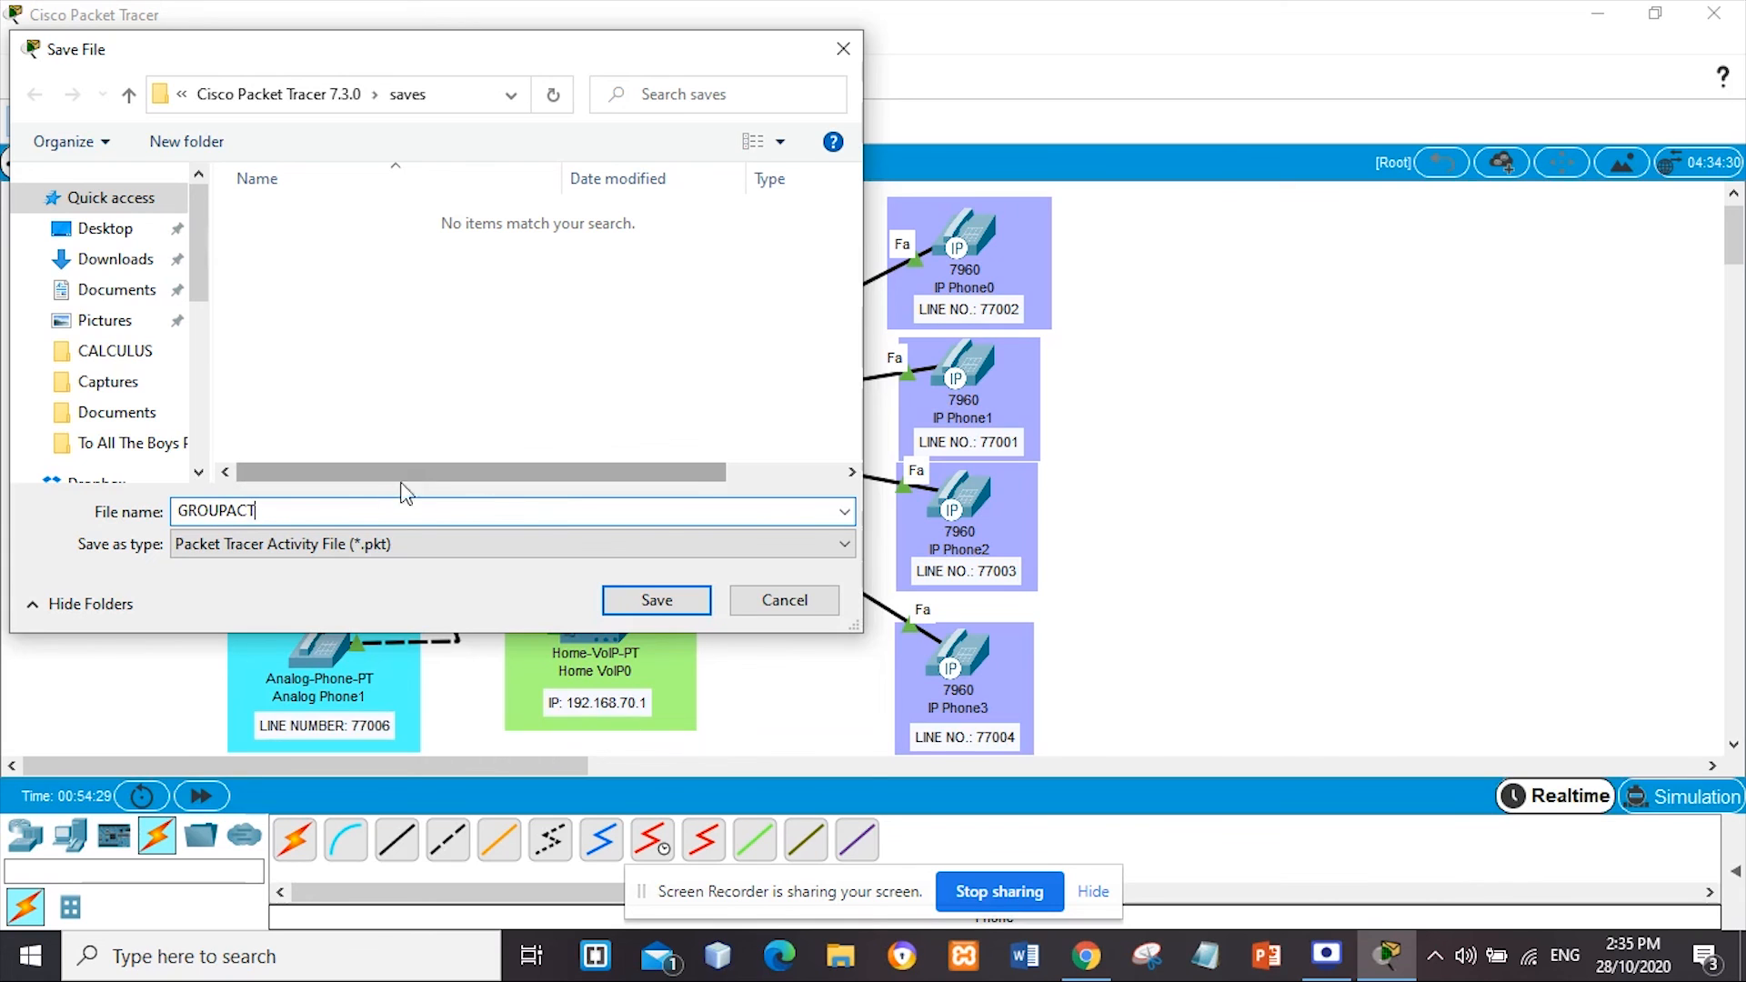
click(146, 234)
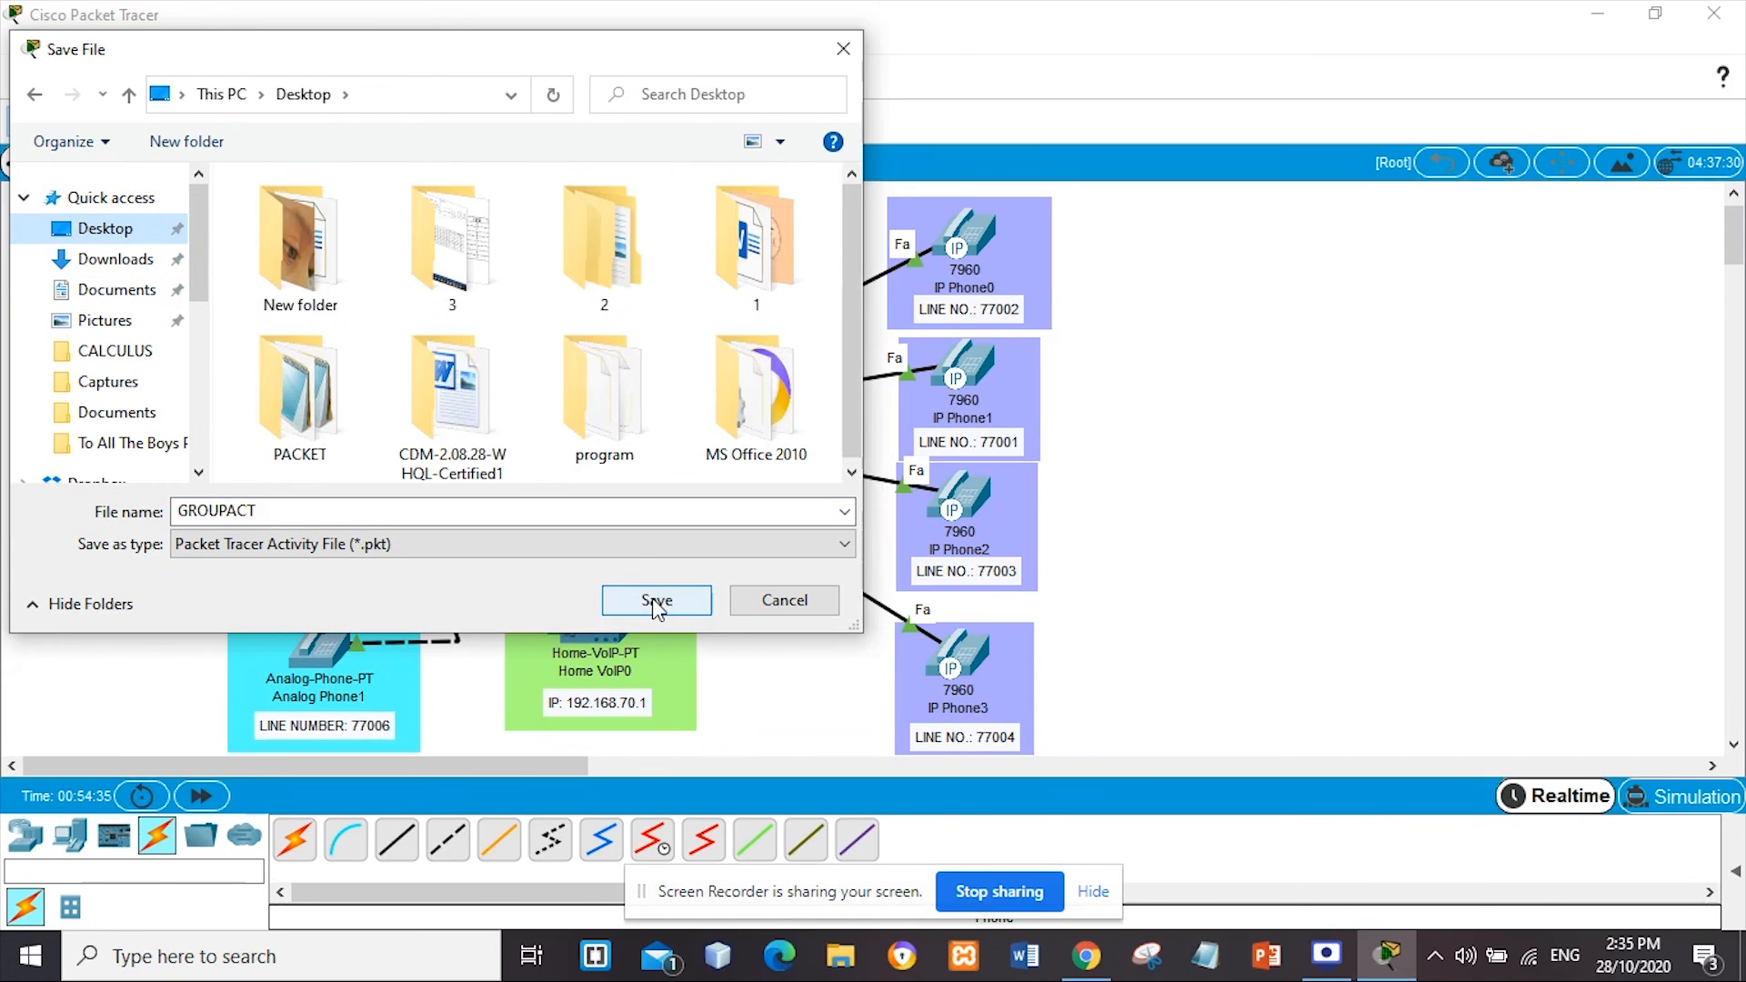